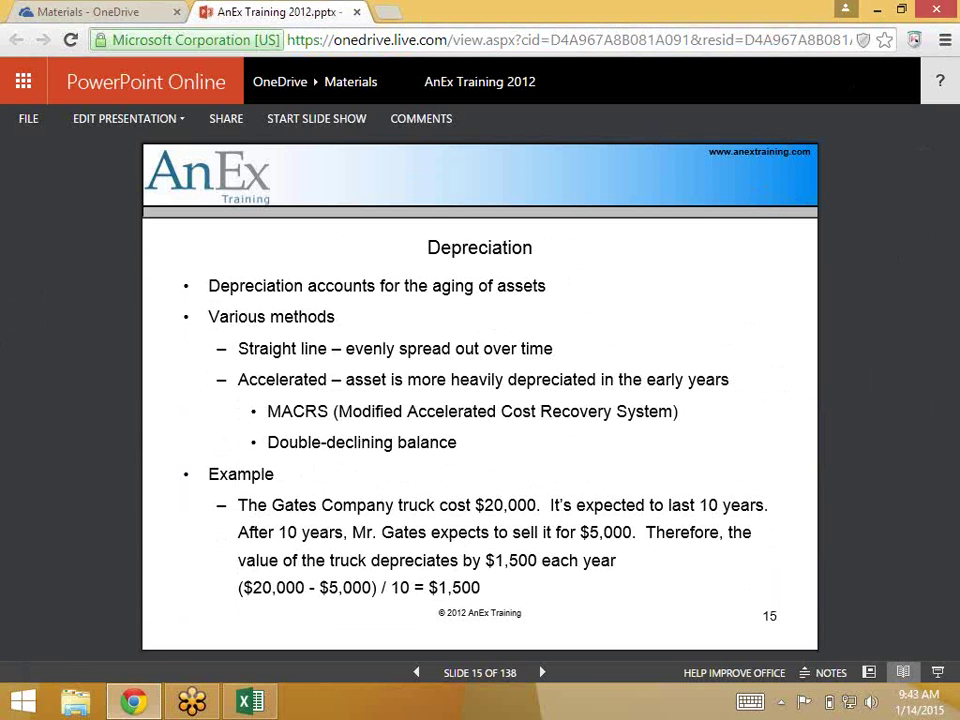
# Switch to the Excel workbook and review the row labels on the Depreciation sheet, from the CAPEX lines up to property, plant & equipment.
pyautogui.hotkey('alt', 'Tab')
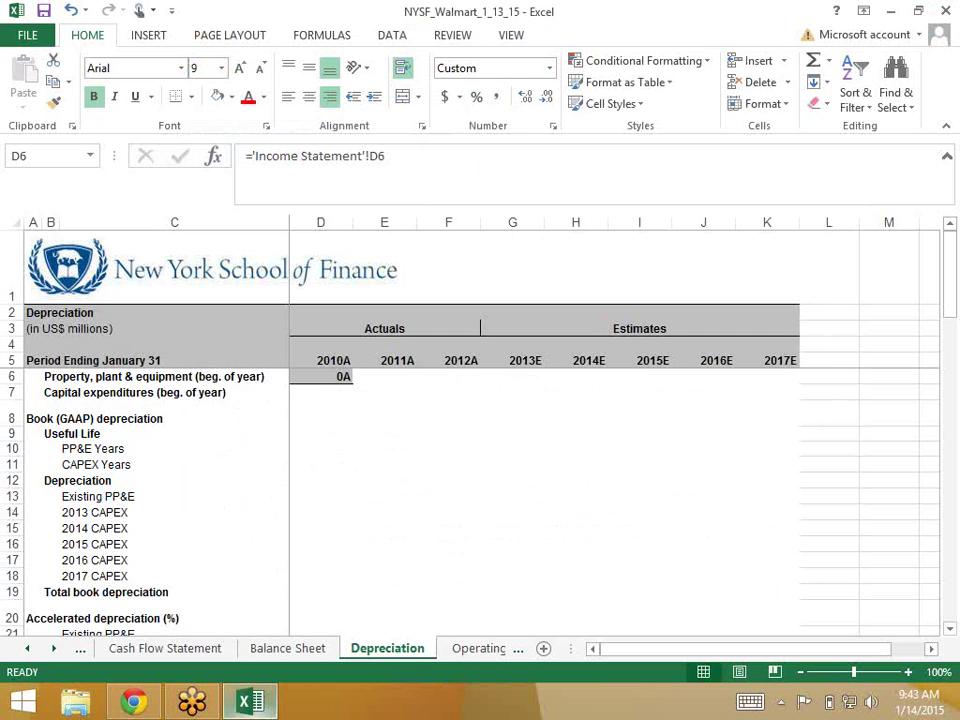
pyautogui.rightClick(174, 528)
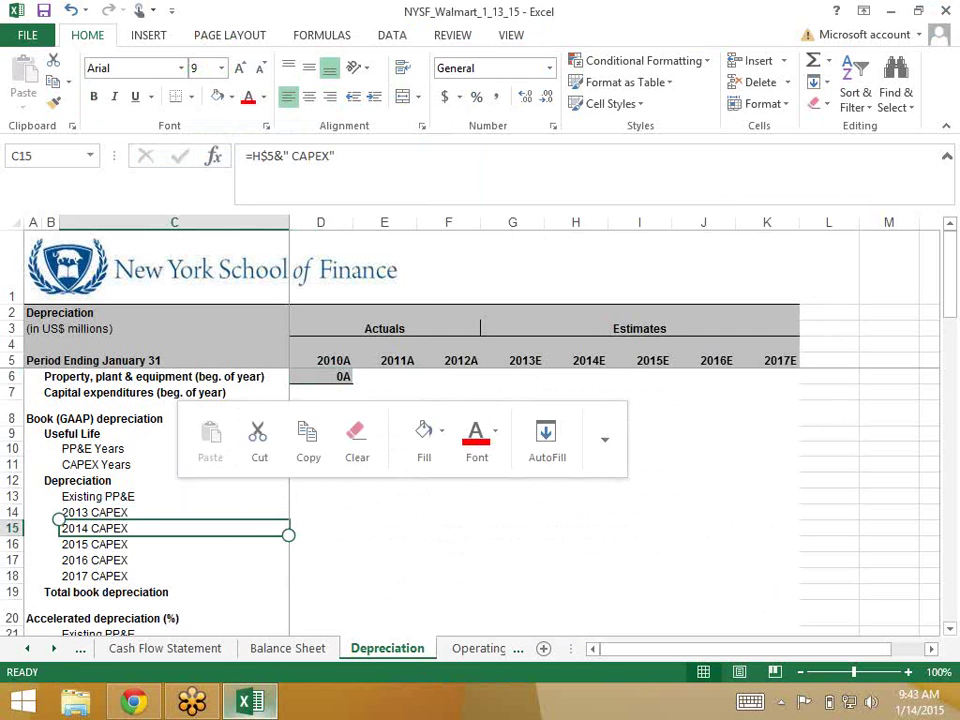
pyautogui.press('Up')
pyautogui.press('Up')
pyautogui.press('Up')
pyautogui.press('Up')
pyautogui.press('Up')
pyautogui.press('Up')
pyautogui.press('Up')
pyautogui.press('Up')
pyautogui.press('Up')
pyautogui.press('Up')
pyautogui.press('Up')
pyautogui.press('Up')
pyautogui.press('Up')
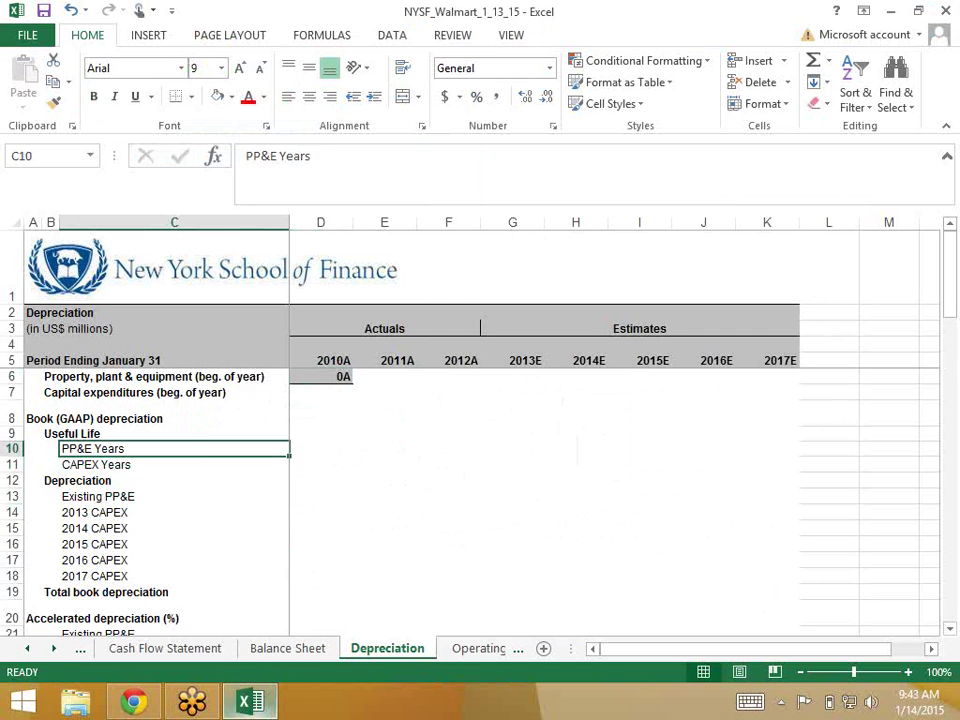
pyautogui.press('Down')
pyautogui.press('Down')
pyautogui.press('Down')
pyautogui.press('Down')
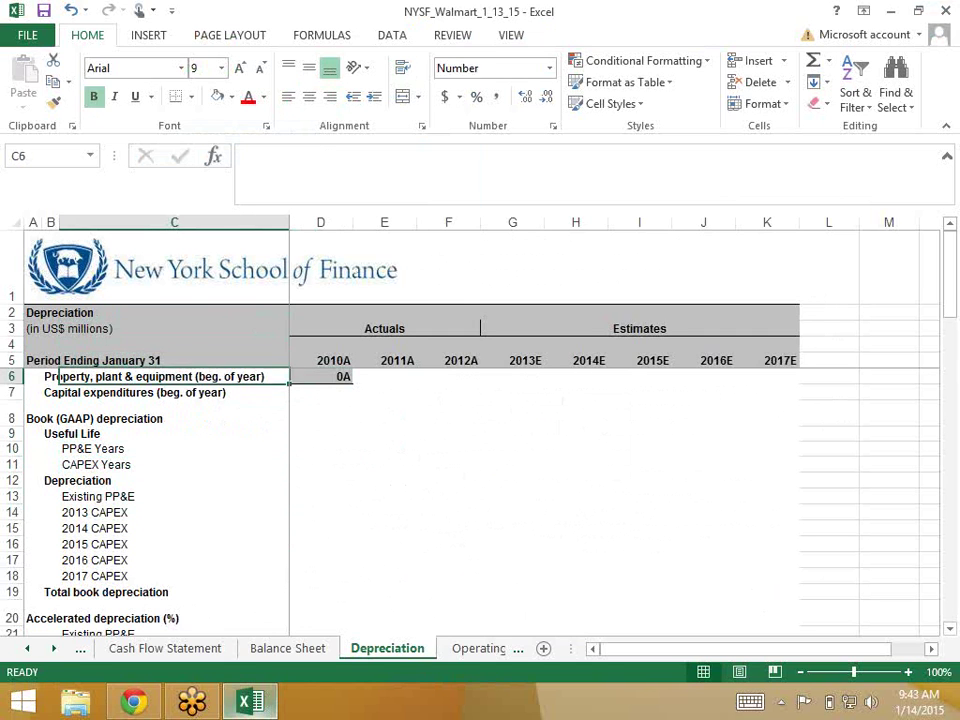
# Clear the formula from the 2010A property, plant & equipment (beg. of year) cell, D6, on the Depreciation sheet.
pyautogui.press('Right')
pyautogui.press('Right')
pyautogui.press('Left')
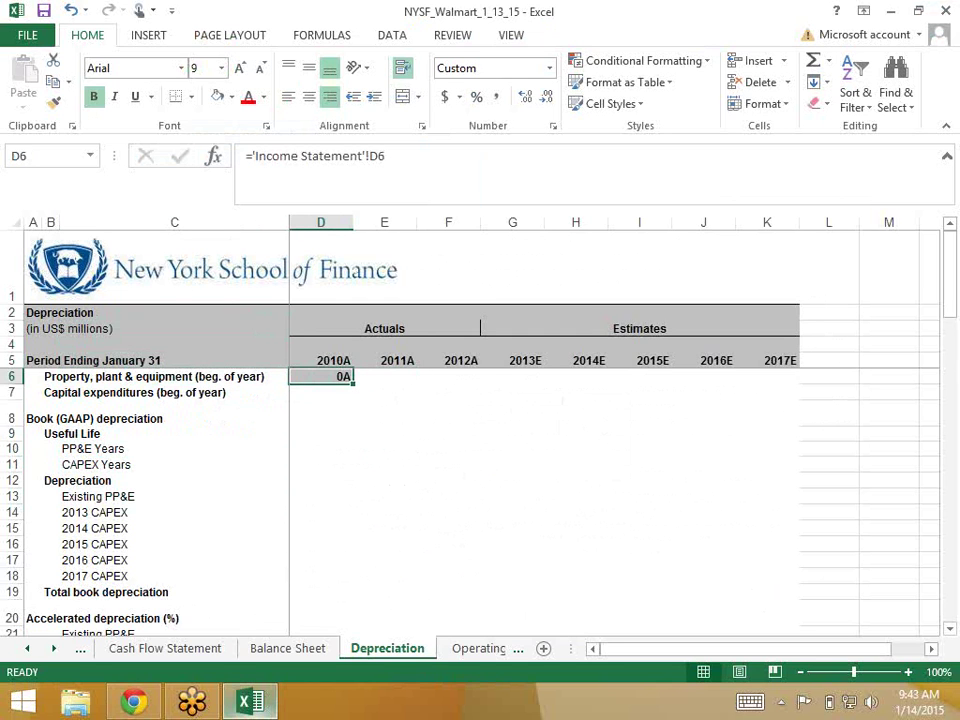
pyautogui.press('Delete')
pyautogui.press('Right')
pyautogui.press('Right')
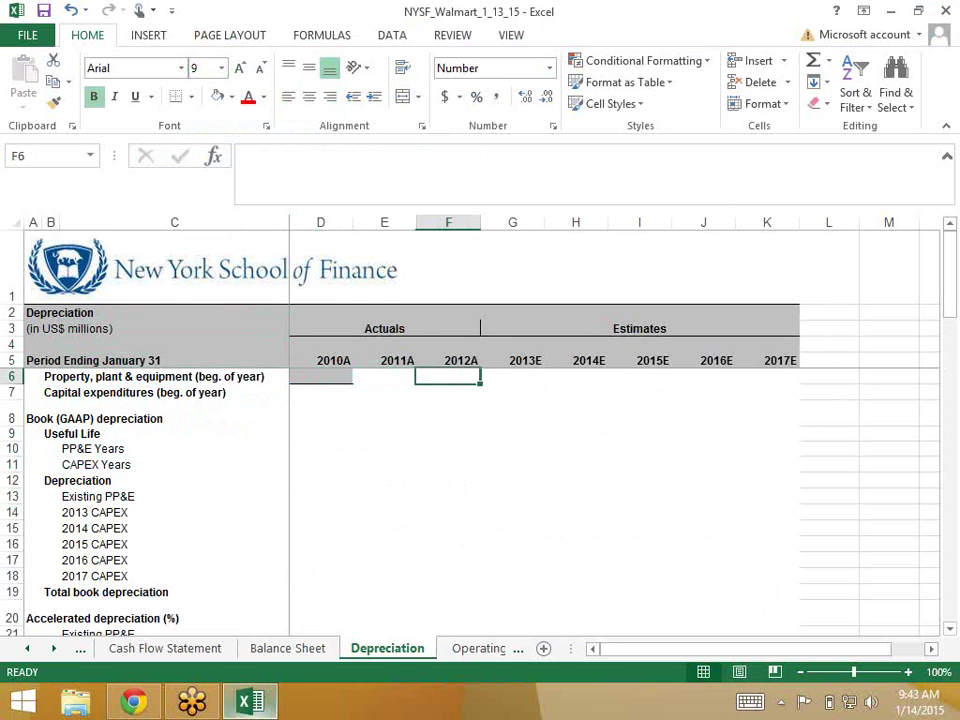
pyautogui.press('Left')
pyautogui.press('Right')
pyautogui.press('Left')
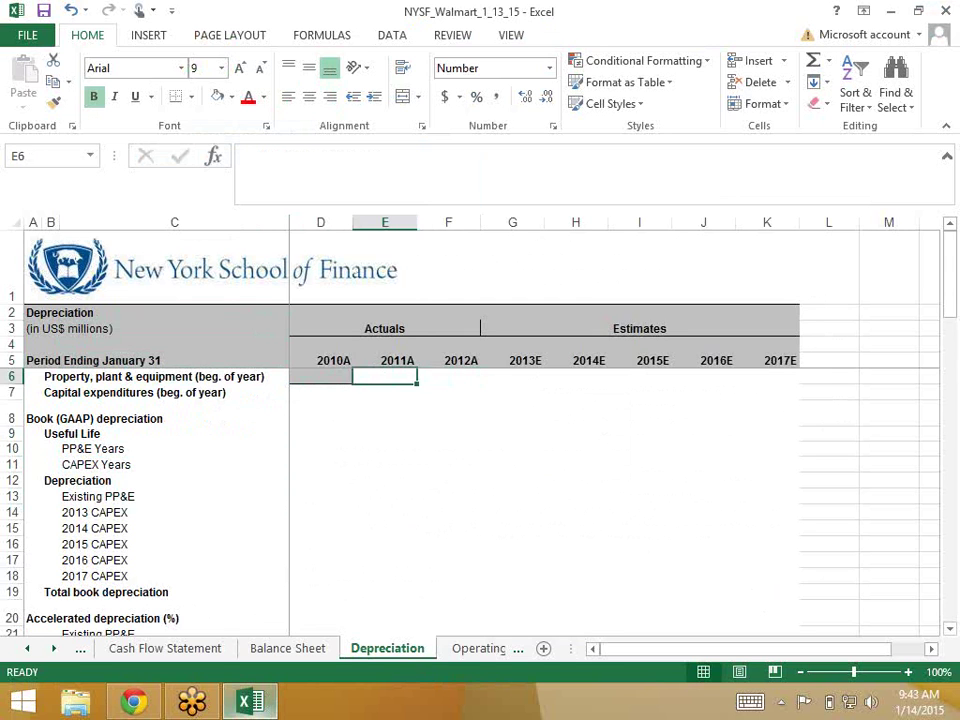
pyautogui.press('Left')
pyautogui.click(448, 376)
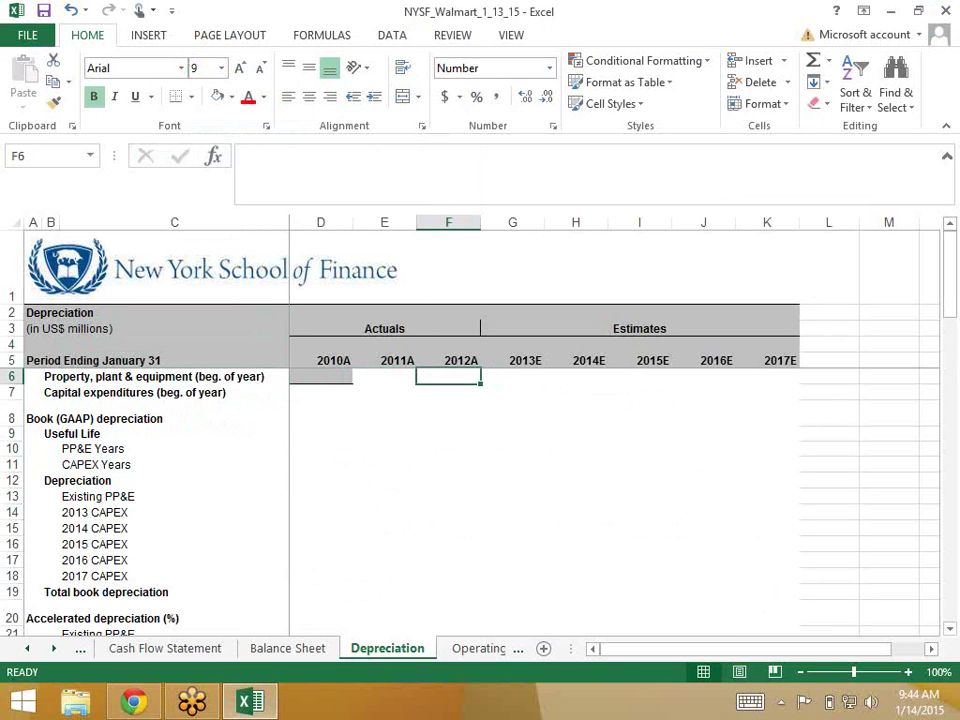
# Go to the desktop and open the WalMart_AR annual report file.
pyautogui.hotkey('alt', 'Tab')
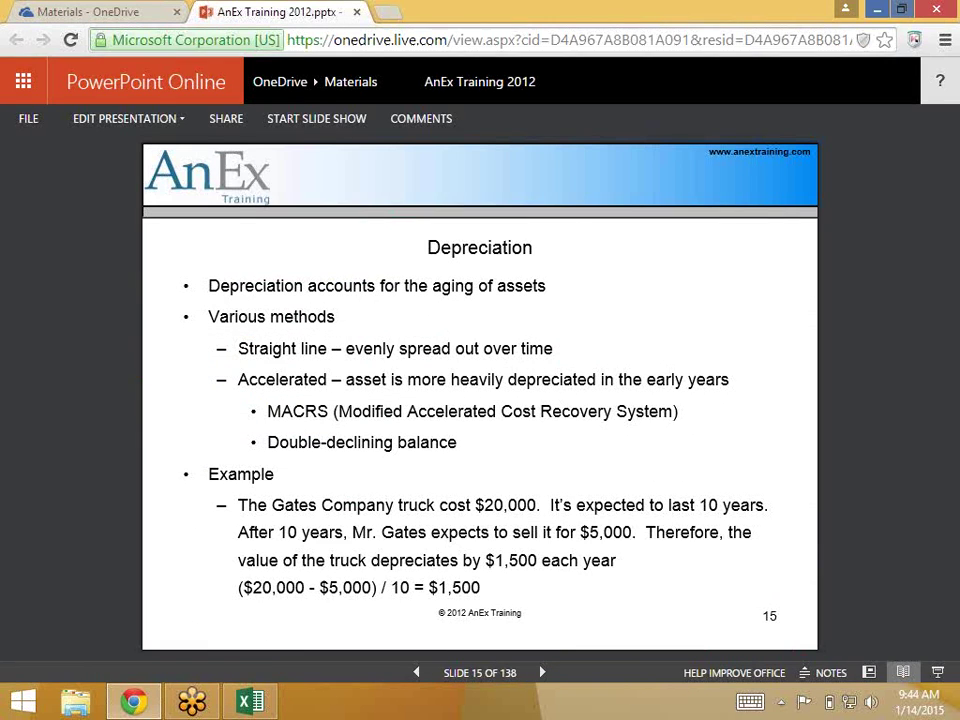
pyautogui.press('super+d')
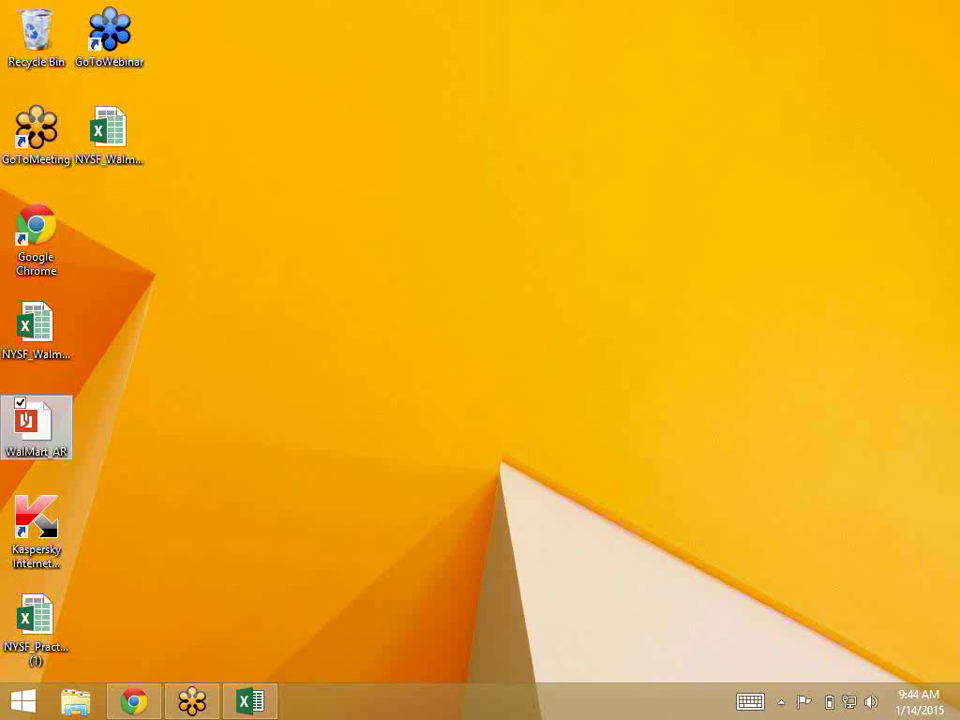
pyautogui.click(35, 425)
pyautogui.press('Return')
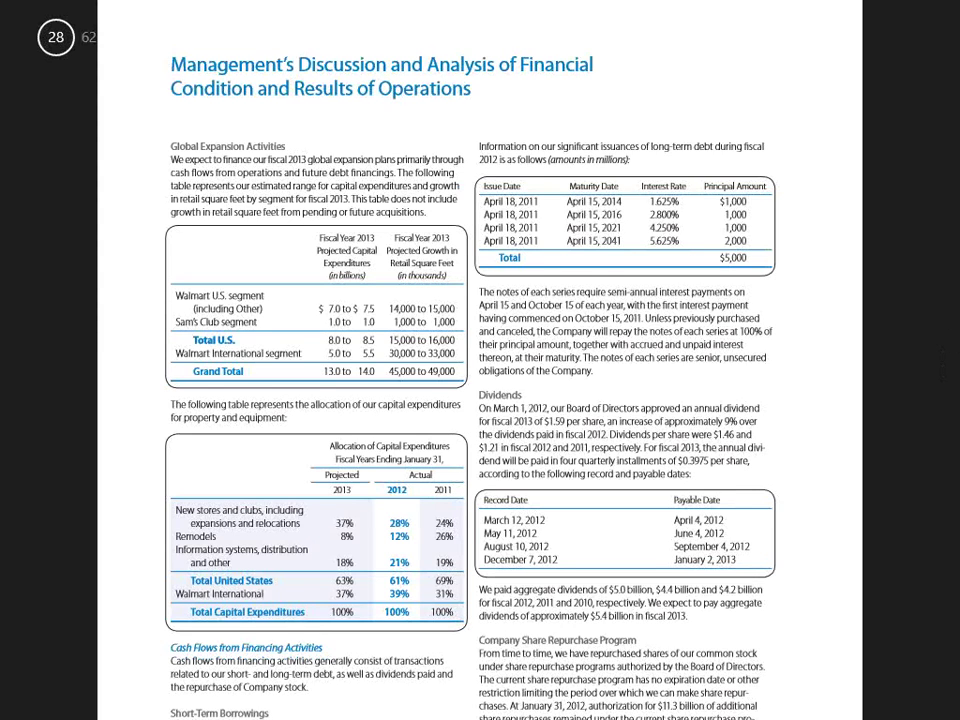
# Look through the Walmart 2012 Annual Report for the property, plant and equipment figures.
pyautogui.scroll(-3, 480, 360)
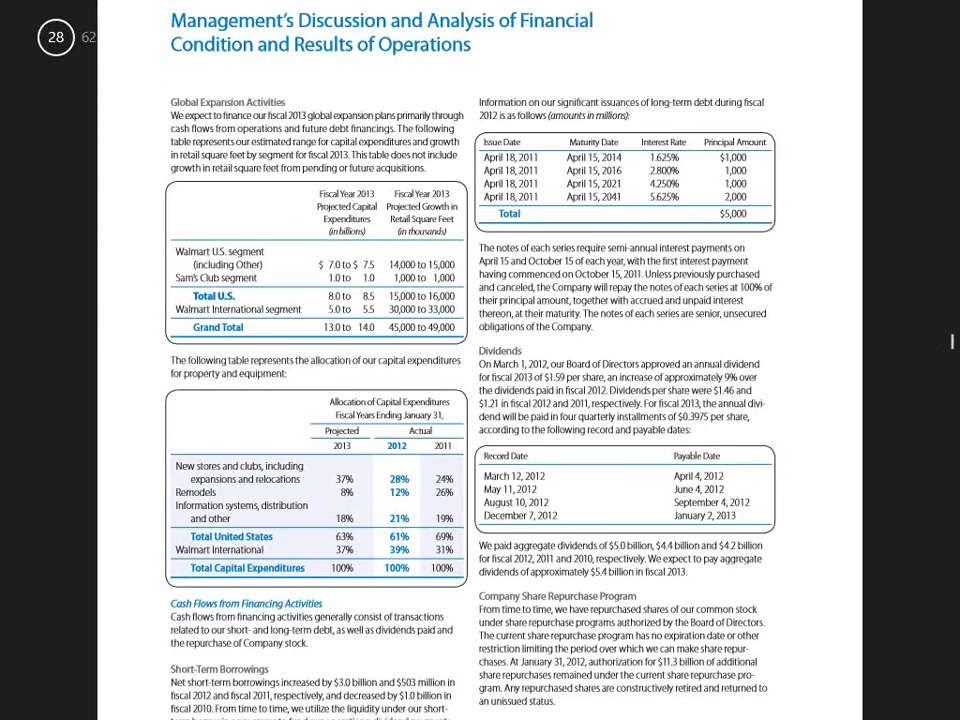
pyautogui.hotkey('ctrl', '+')
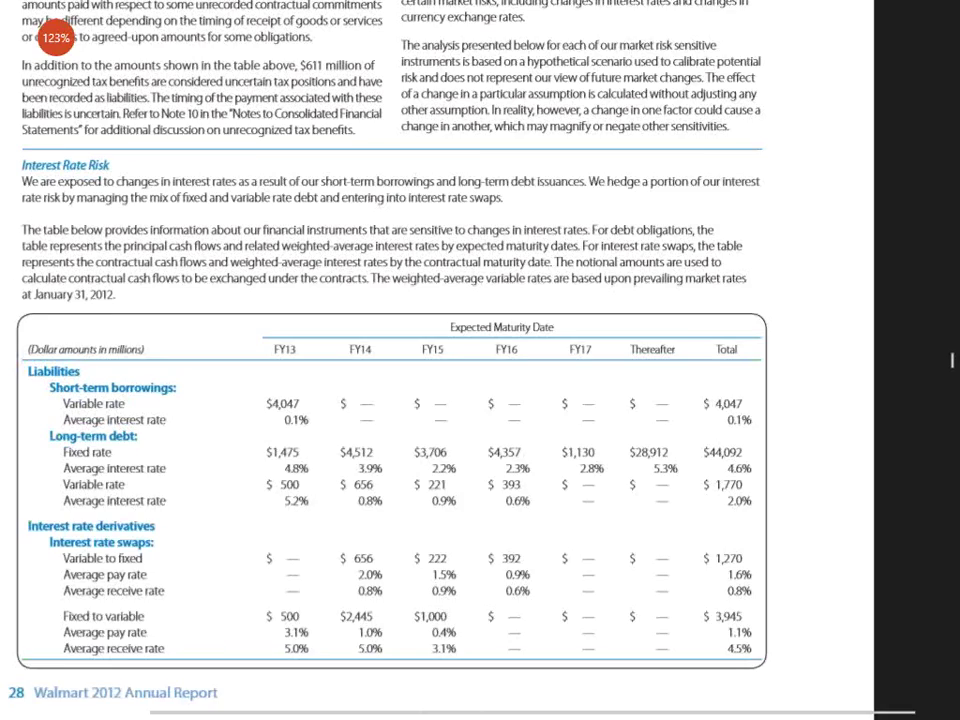
pyautogui.scroll(-5, 952, 360)
pyautogui.scroll(10, 952, 365)
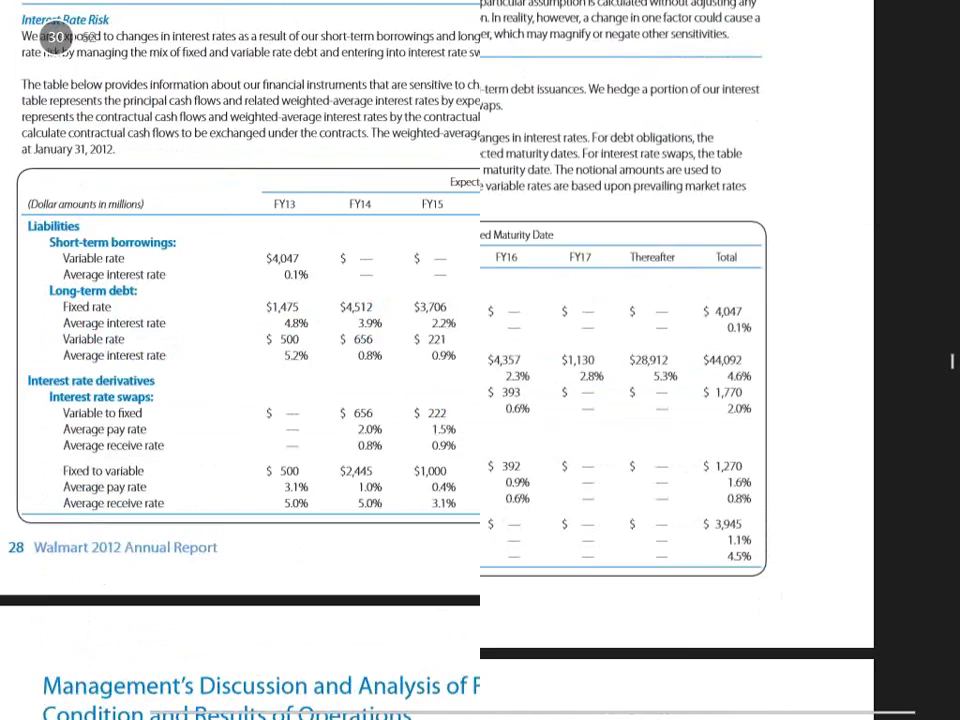
pyautogui.scroll(15, 952, 349)
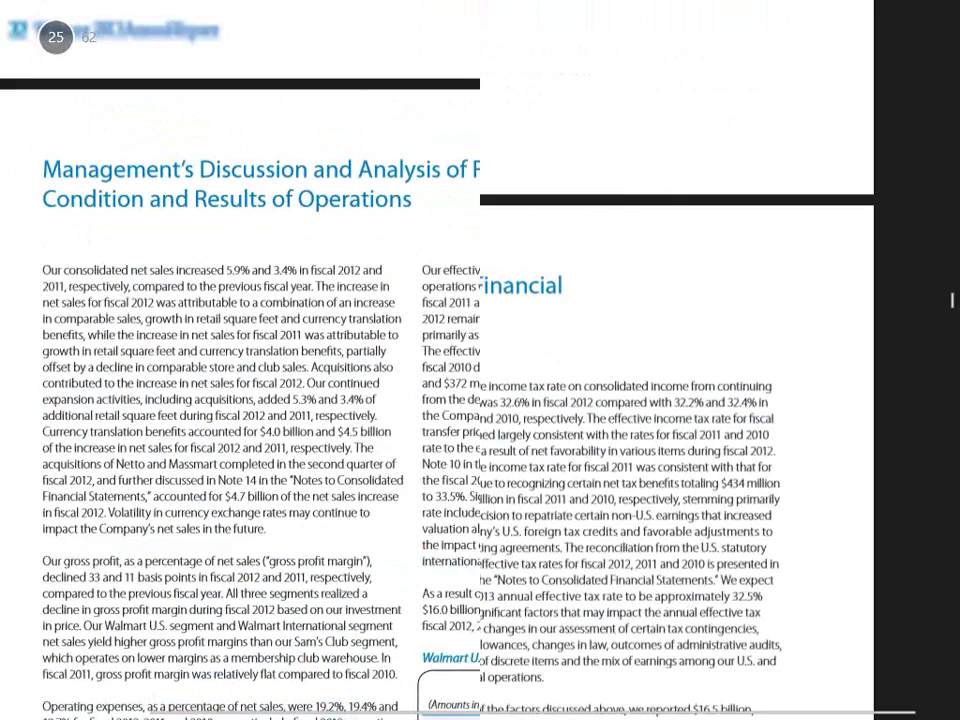
pyautogui.scroll(5, 952, 288)
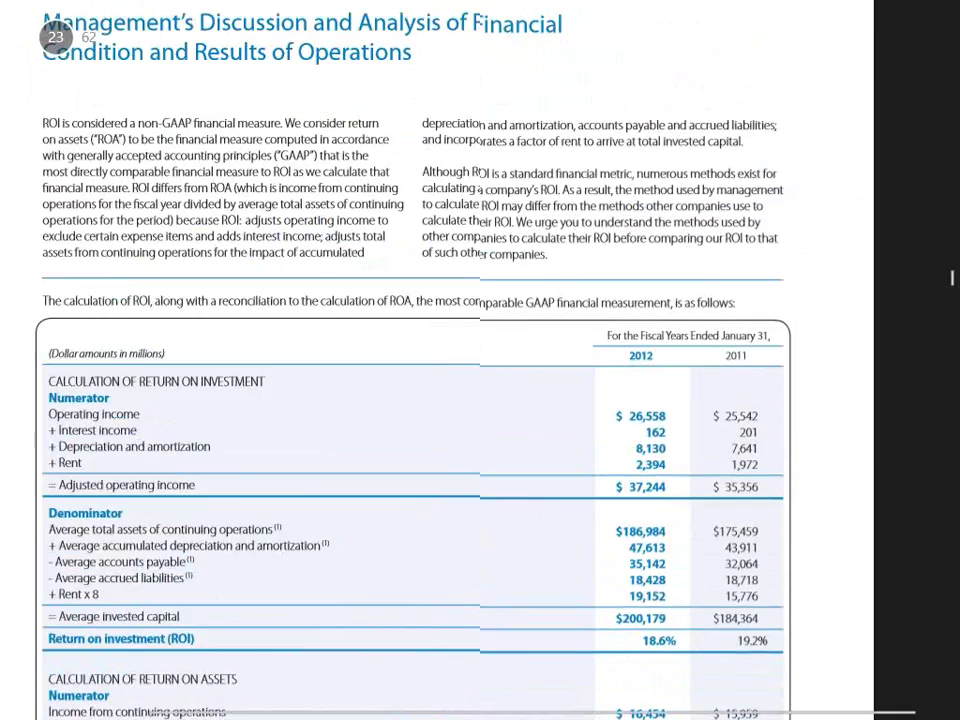
pyautogui.scroll(5, 952, 278)
pyautogui.scroll(5, 952, 272)
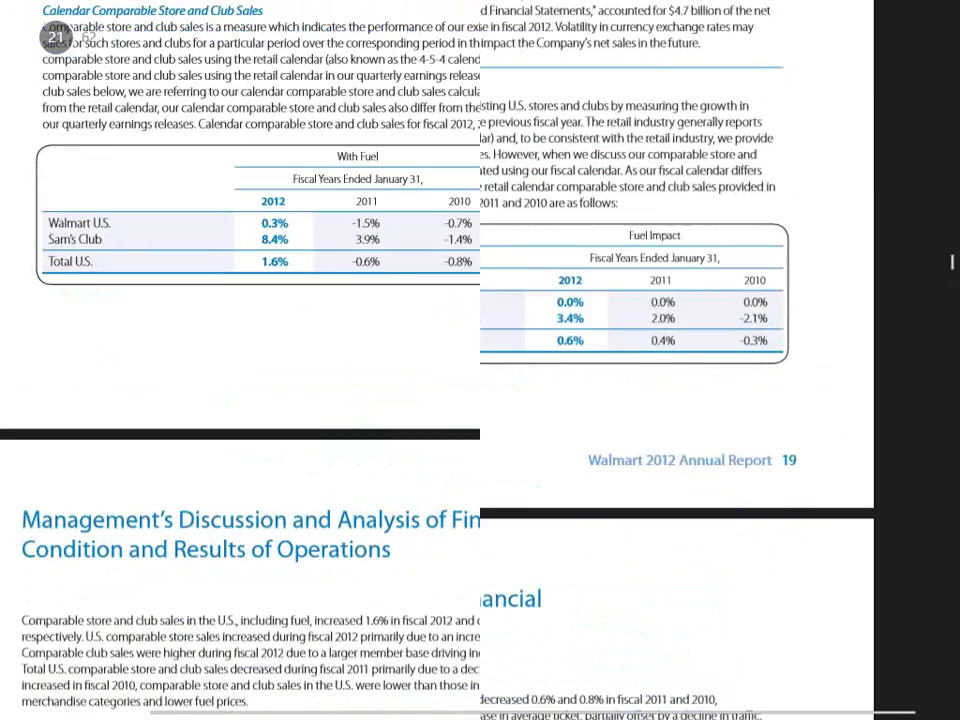
pyautogui.scroll(10, 952, 262)
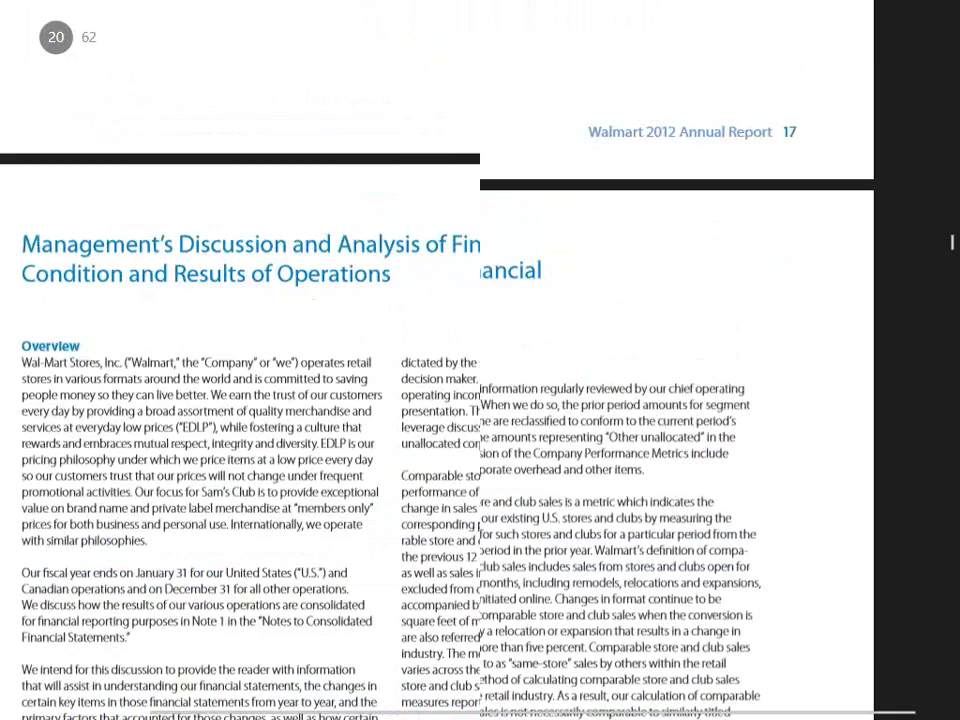
pyautogui.scroll(5, 952, 235)
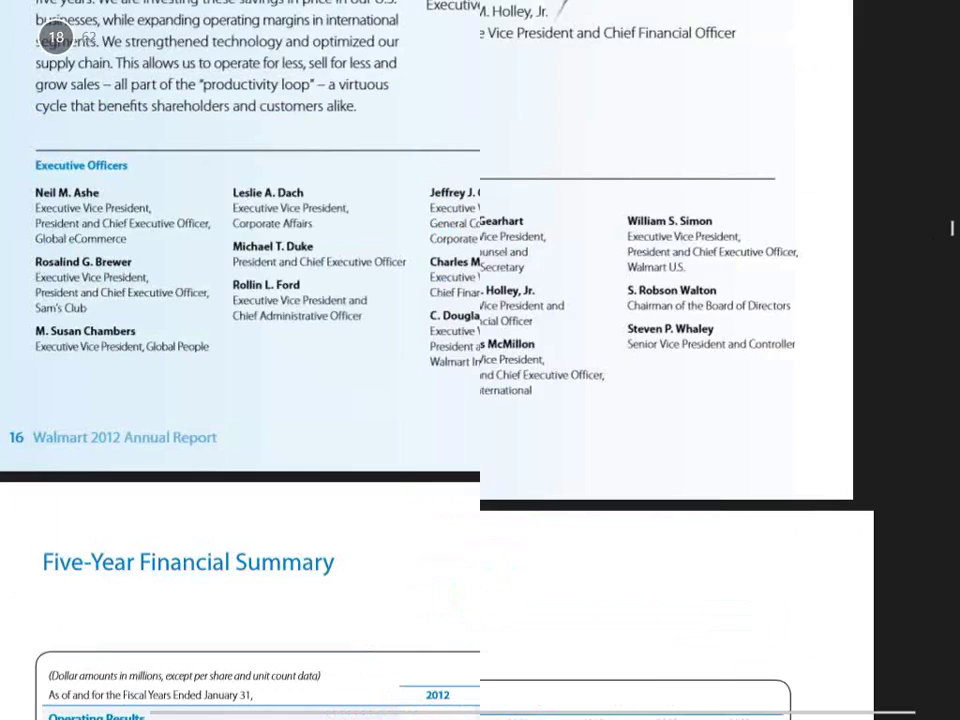
pyautogui.moveTo(952, 228); pyautogui.dragTo(952, 413)
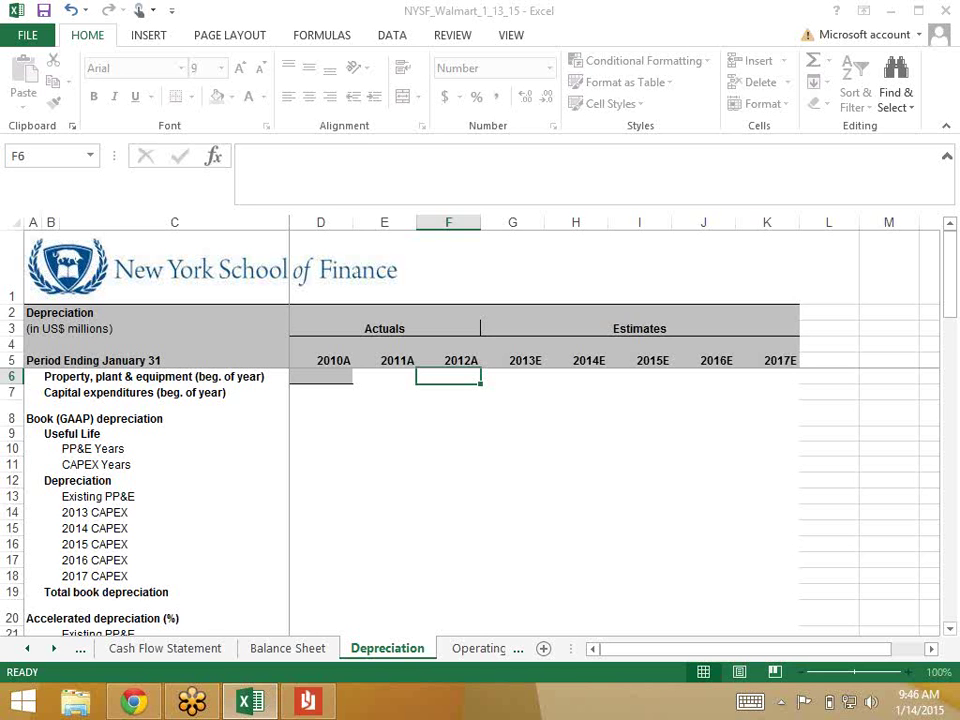
# On the Balance Sheet tab of the workbook, select the 2012A cell for property, plant and equipment, net (F14).
pyautogui.hotkey('ctrl', 'pageup')
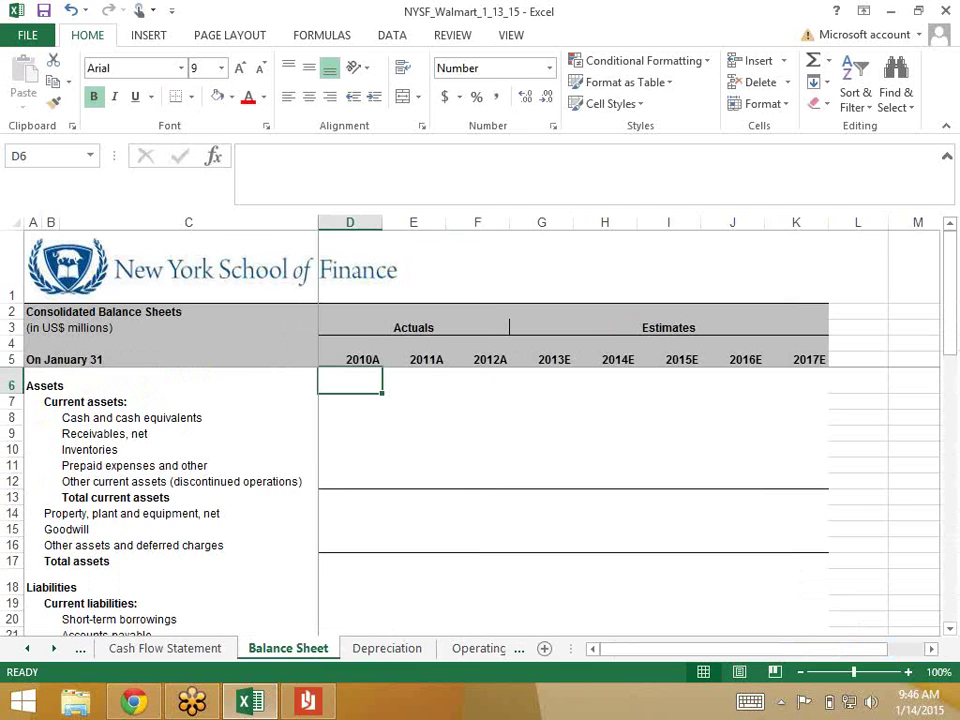
pyautogui.click(480, 387)
pyautogui.press('Down')
pyautogui.press('Down')
pyautogui.press('Down')
pyautogui.press('Down')
pyautogui.press('Down')
pyautogui.press('Down')
pyautogui.press('Down')
pyautogui.press('Down')
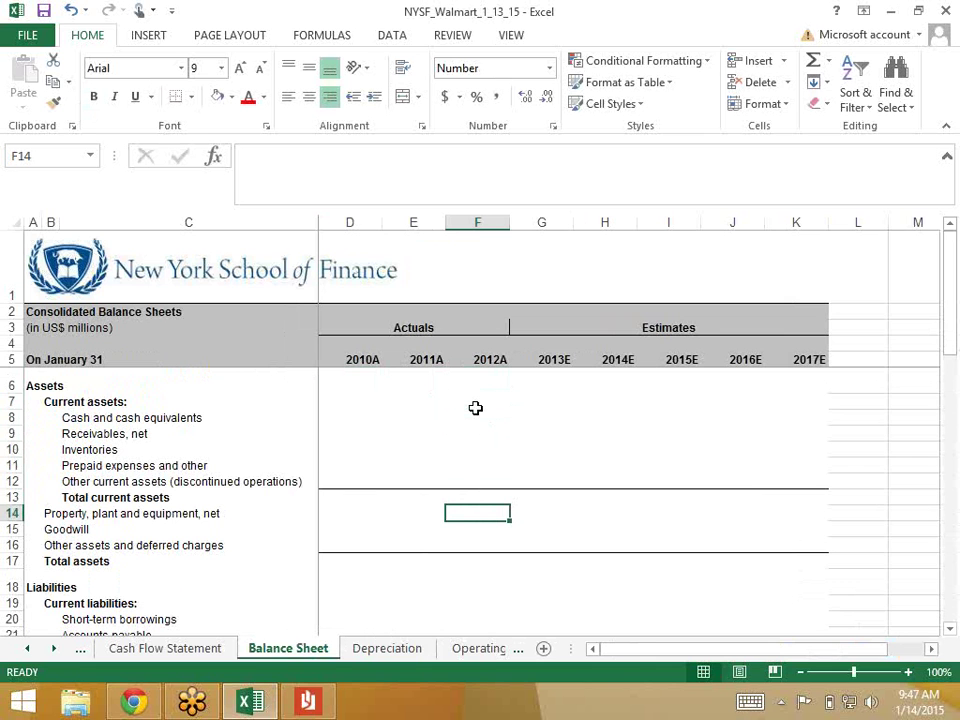
# Switch to the Walmart annual report to check the 2012 property and equipment amounts.
pyautogui.hotkey('alt', 'Tab')
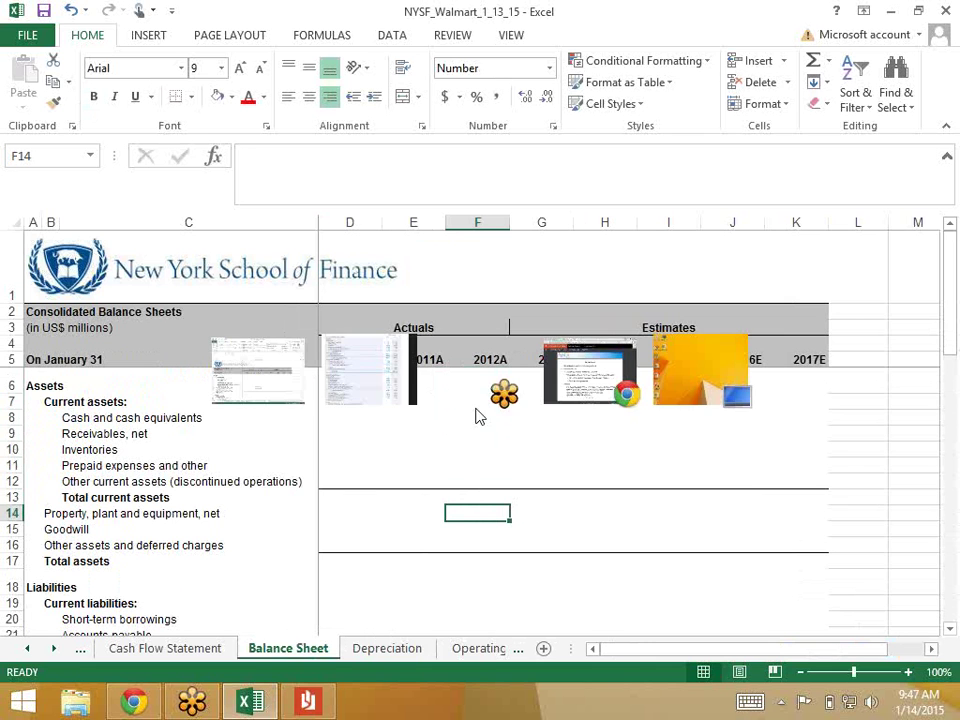
pyautogui.hotkey('alt', 'Tab')
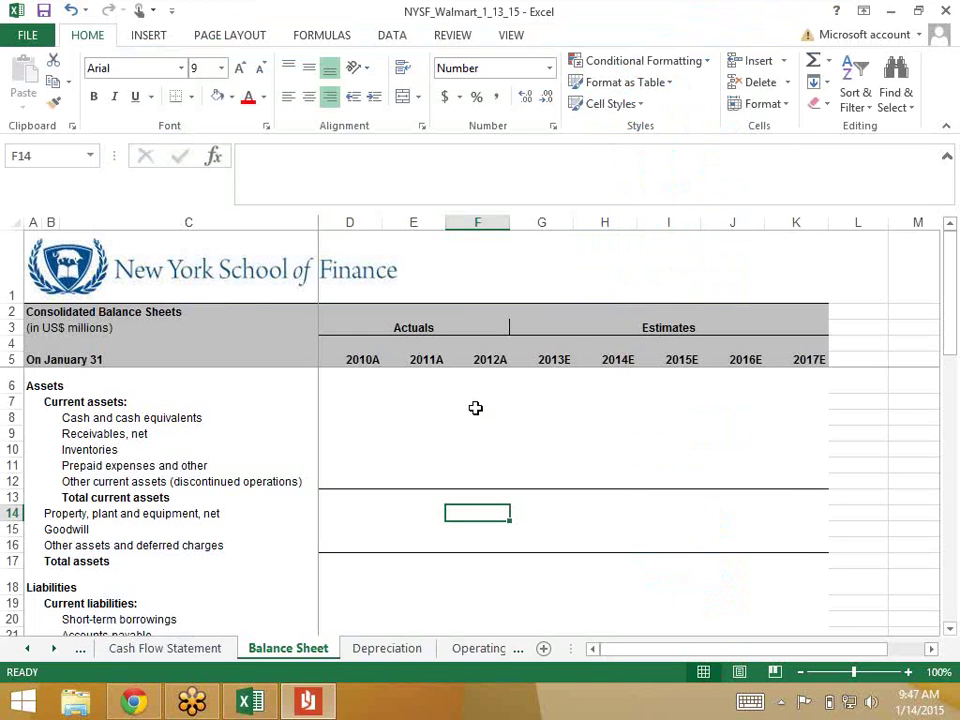
pyautogui.press('alt')
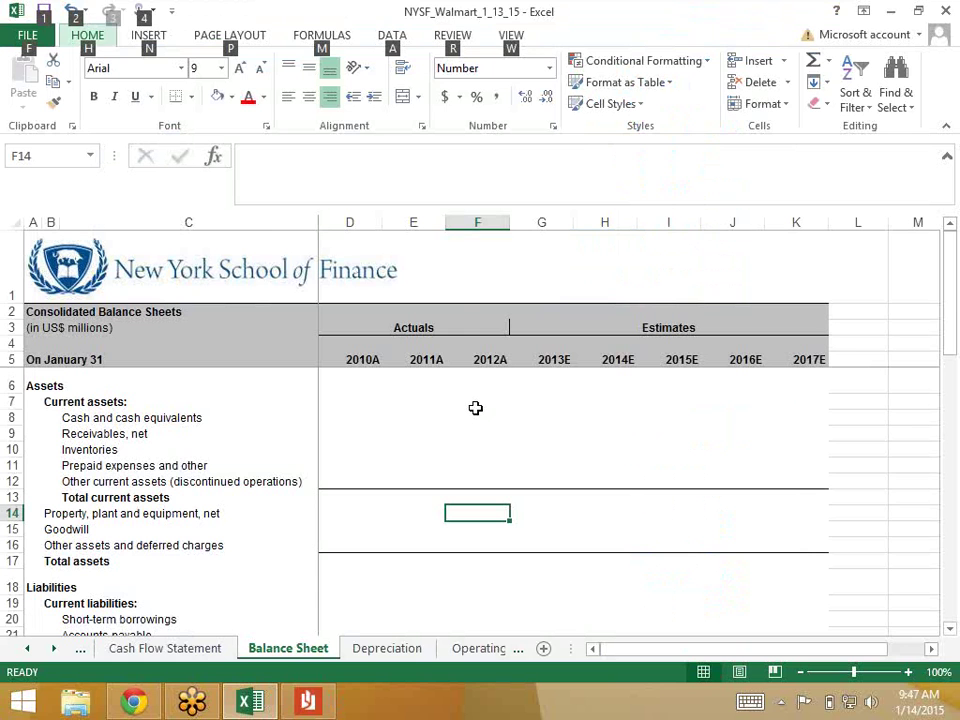
pyautogui.hotkey('alt', 'Tab')
pyautogui.hotkey('alt', 'Tab')
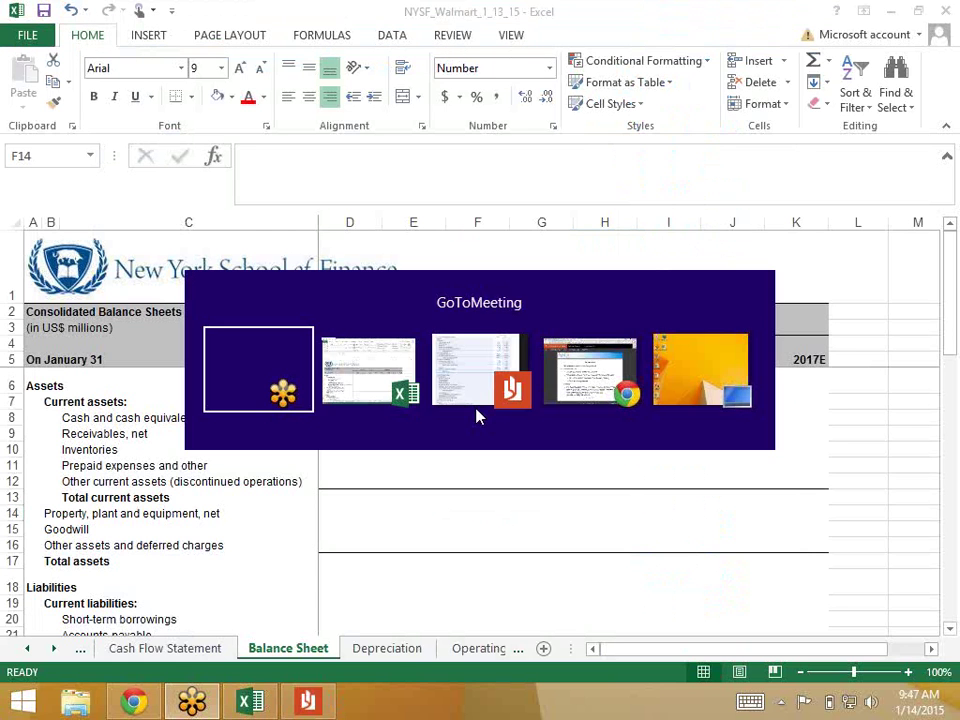
pyautogui.press('Tab')
pyautogui.press('Tab')
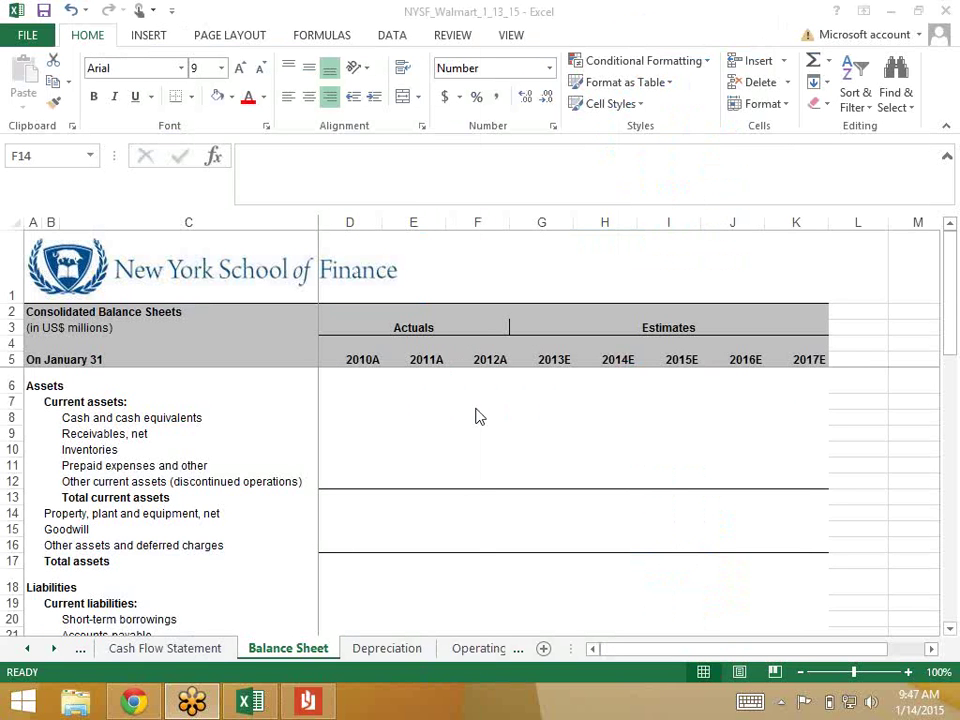
# Enter =109603+2721 as the 2012A property, plant and equipment, net value in F14 of the Balance Sheet.
pyautogui.click(477, 512)
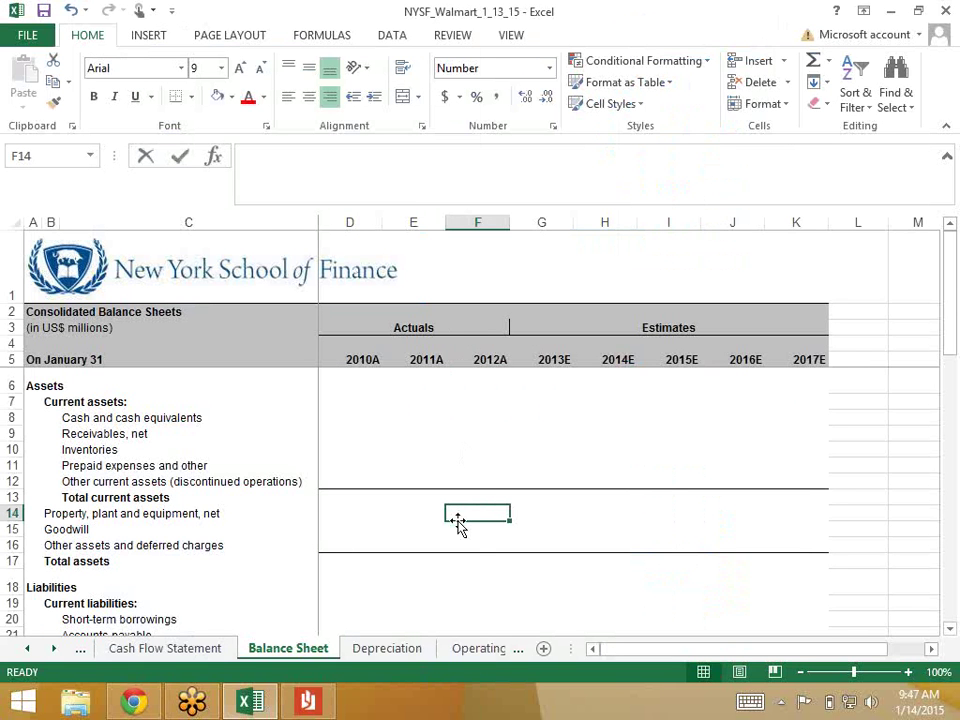
pyautogui.write('=109603+2')
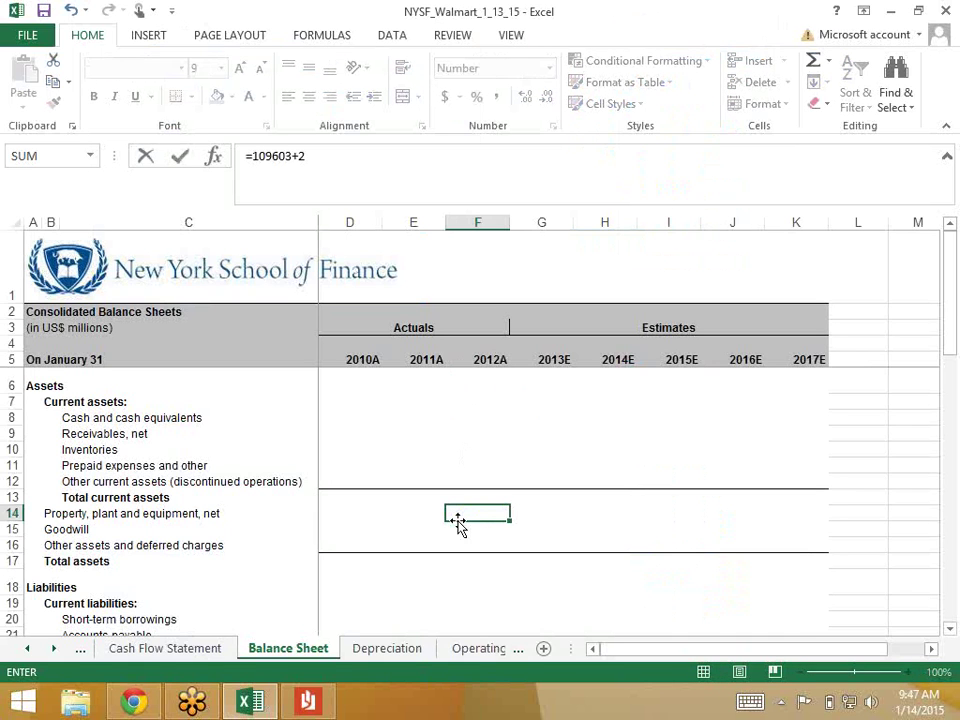
pyautogui.write('721')
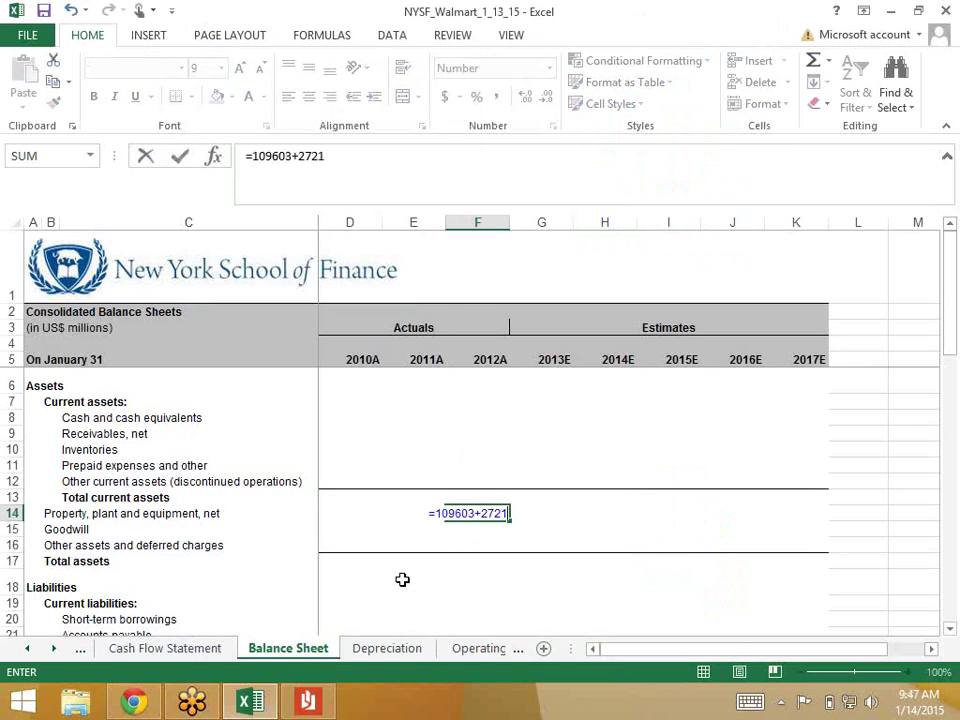
pyautogui.press('Return')
pyautogui.press('Up')
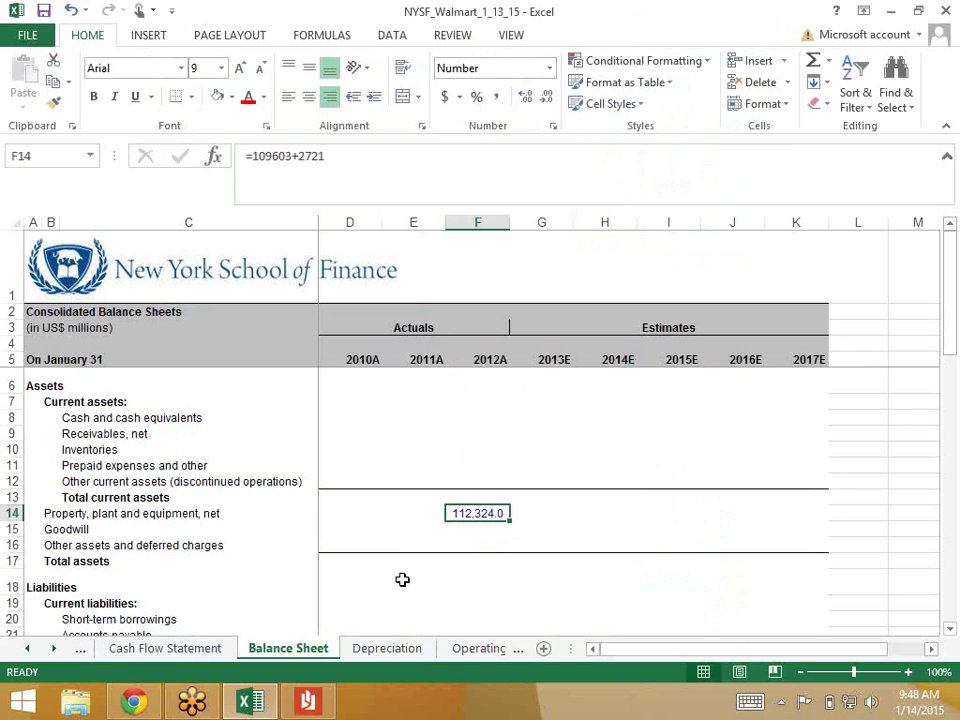
# Return to the Depreciation sheet and highlight the entire property, plant & equipment (beg. of year) row.
pyautogui.click(387, 648)
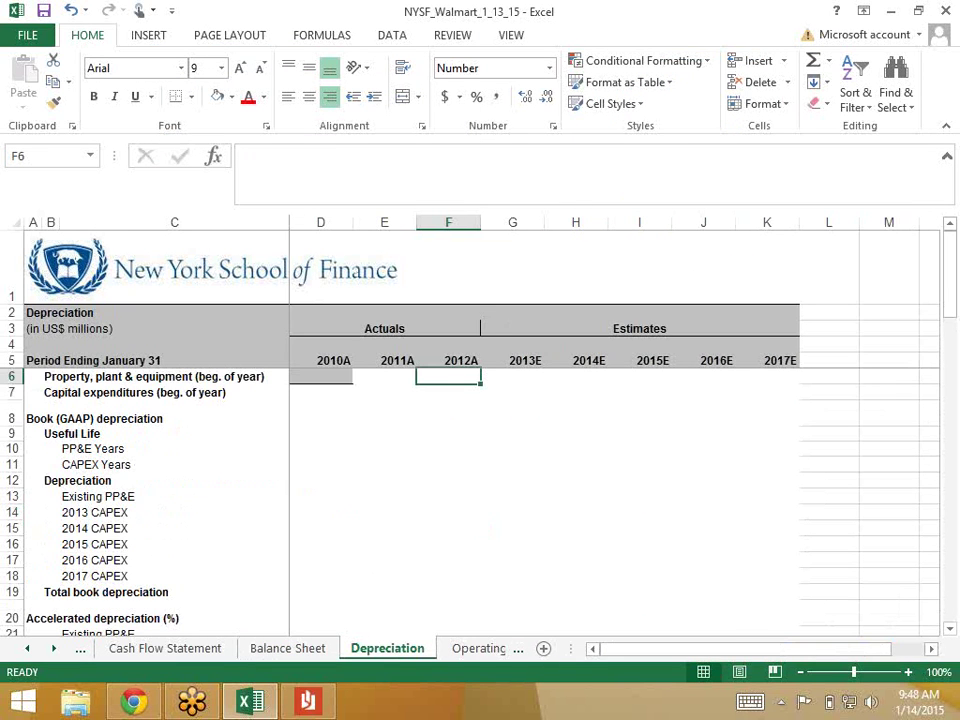
pyautogui.press('Left')
pyautogui.press('Left')
pyautogui.press('Left')
pyautogui.press('Right')
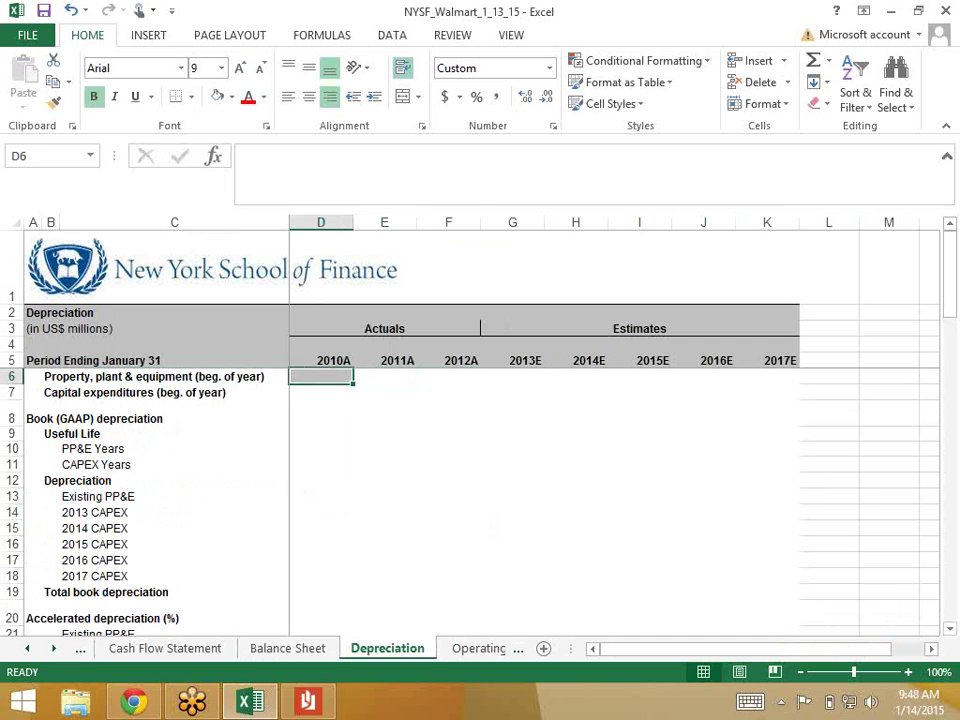
pyautogui.press('Left')
pyautogui.hotkey('shift', 'space')
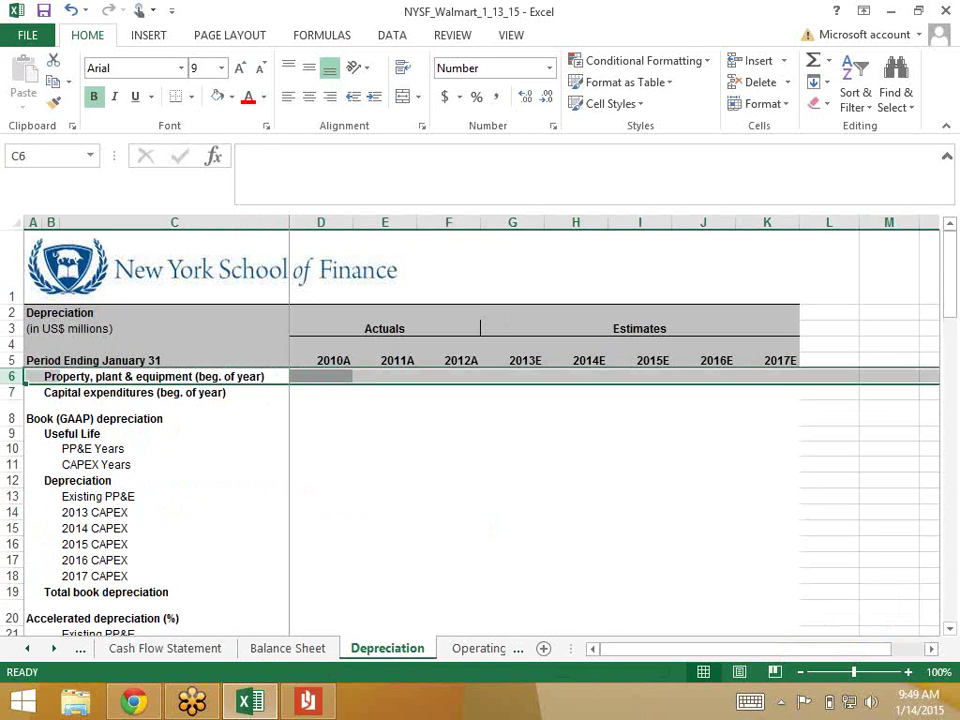
# Examine the labels below the property, plant & equipment row, down to Useful Life under Book (GAAP) depreciation.
pyautogui.press('Down')
pyautogui.press('Down')
pyautogui.press('Down')
pyautogui.press('Down')
pyautogui.press('Down')
pyautogui.press('Down')
pyautogui.press('Down')
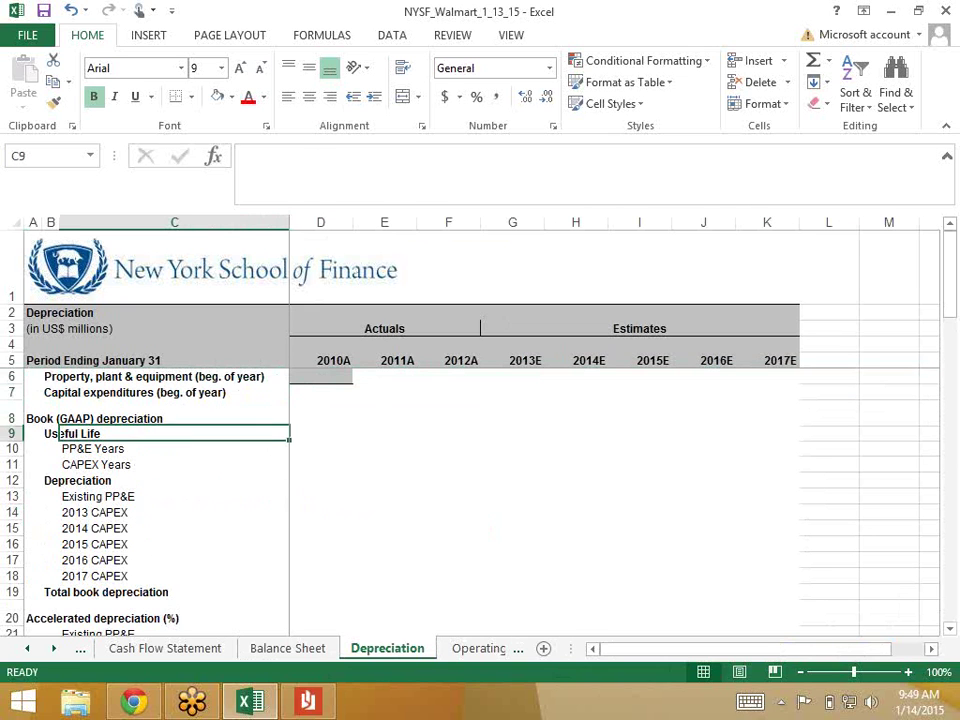
# Highlight the property, plant & equipment and capital expenditures rows together on the Depreciation sheet.
pyautogui.press('Up')
pyautogui.press('Up')
pyautogui.press('Up')
pyautogui.press('Up')
pyautogui.press('Up')
pyautogui.press('Up')
pyautogui.press('Up')
pyautogui.press('Up')
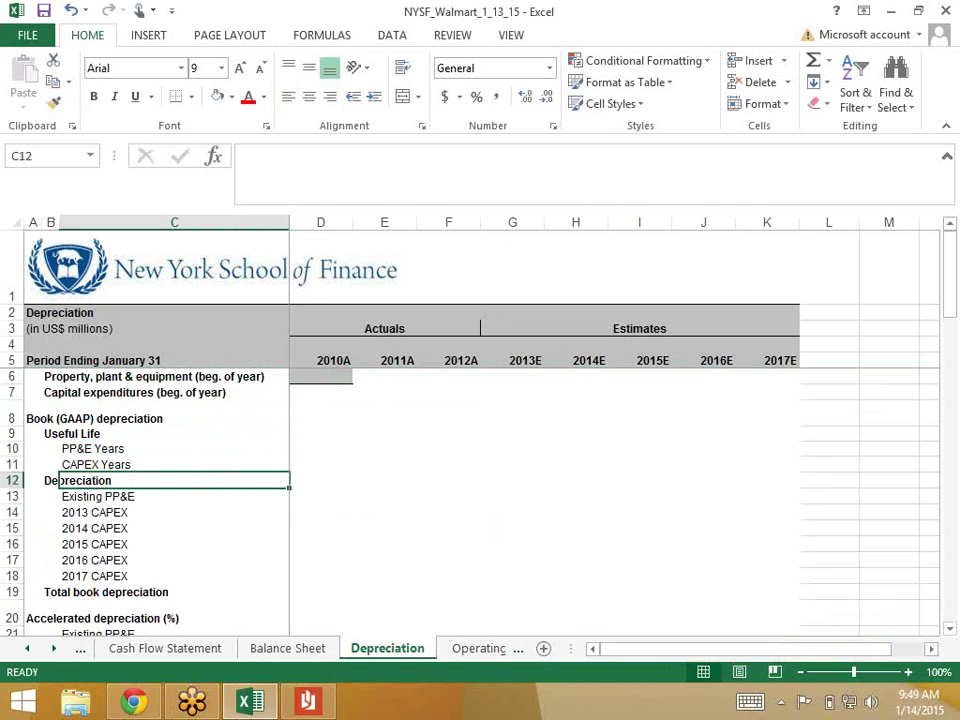
pyautogui.press('Down')
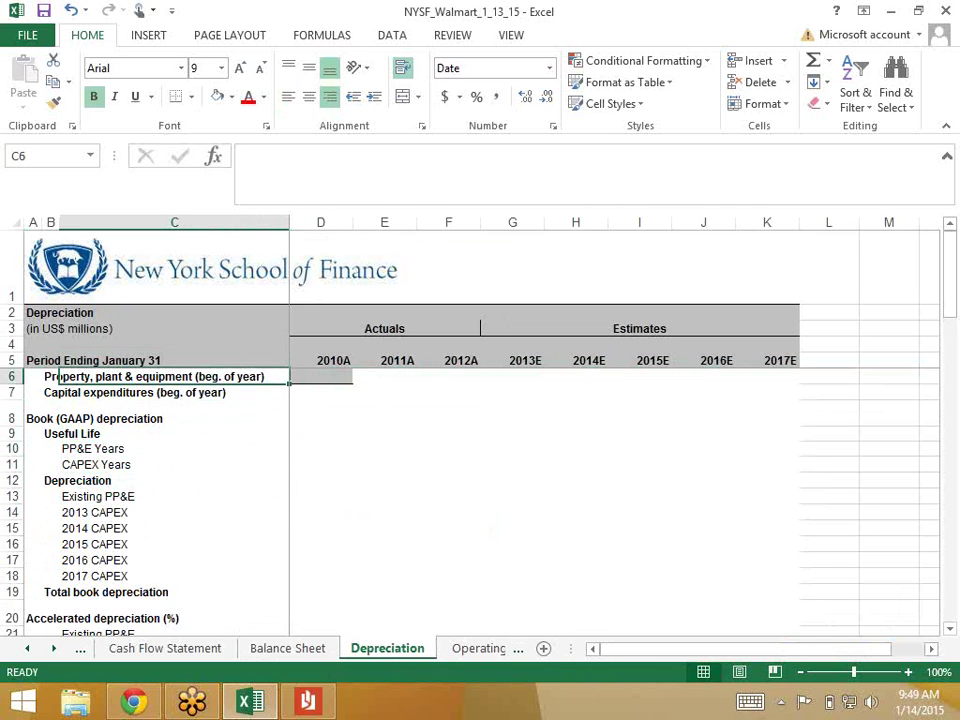
pyautogui.hotkey('shift', 'space')
pyautogui.hotkey('shift', 'Down')
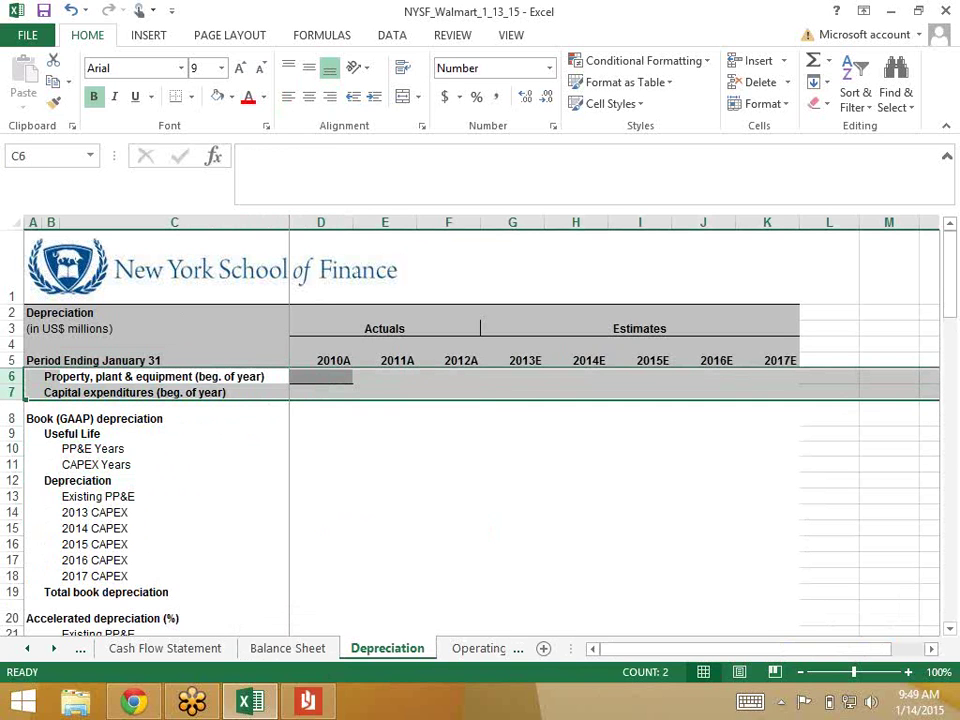
# Highlight the PP&E Years and CAPEX Years rows under Useful Life.
pyautogui.press('Down')
pyautogui.press('Down')
pyautogui.press('Down')
pyautogui.press('Down')
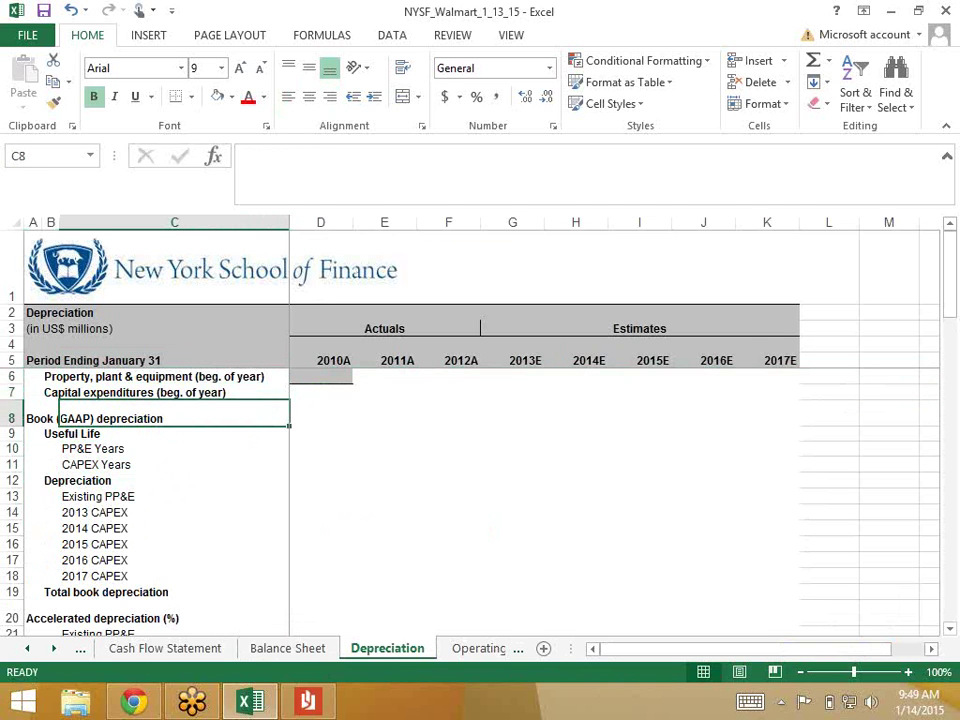
pyautogui.hotkey('shift', 'space')
pyautogui.hotkey('shift', 'Down')
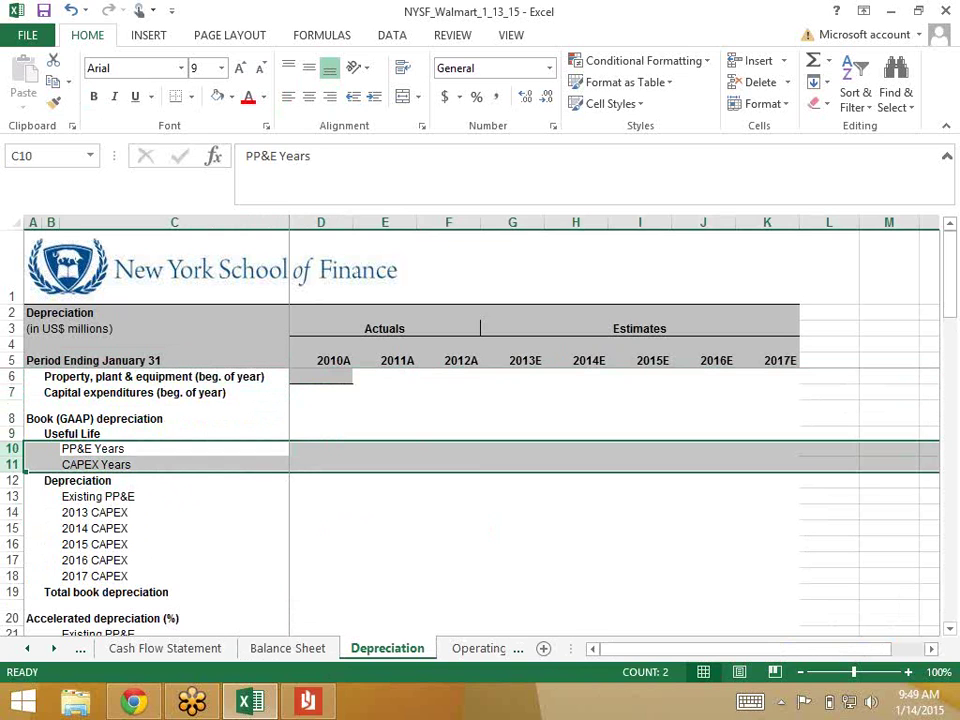
# Highlight the book depreciation rows from Existing PP&E through 2017 CAPEX.
pyautogui.press('Down')
pyautogui.press('Down')
pyautogui.press('Down')
pyautogui.hotkey('shift', 'space')
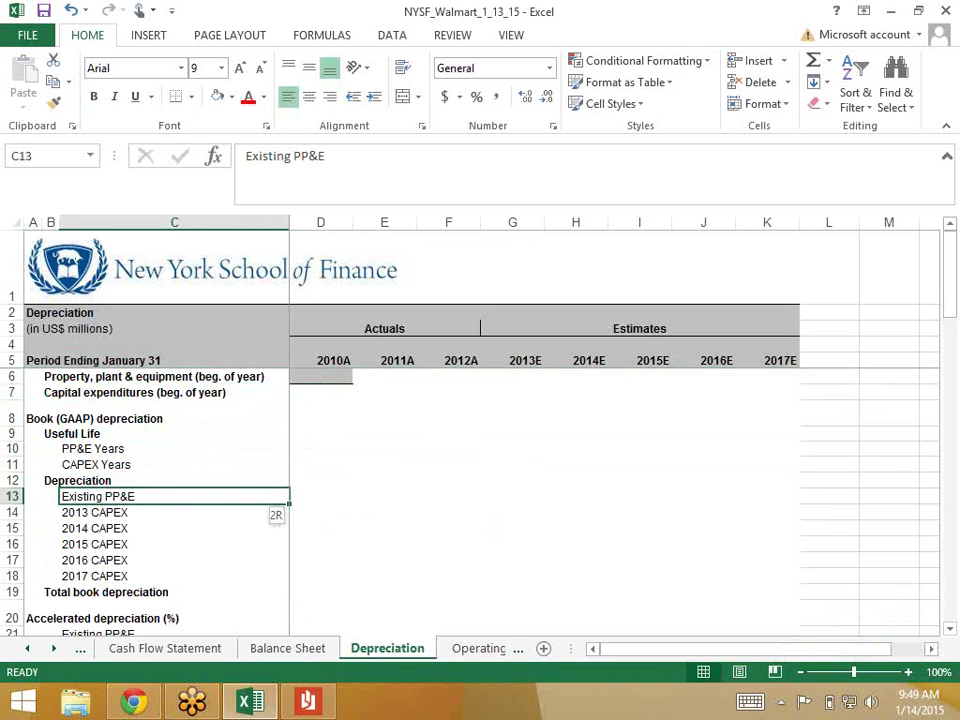
pyautogui.hotkey('shift', 'Down')
pyautogui.hotkey('shift', 'Down')
pyautogui.hotkey('shift', 'Down')
pyautogui.hotkey('shift', 'Down')
pyautogui.hotkey('shift', 'Down')
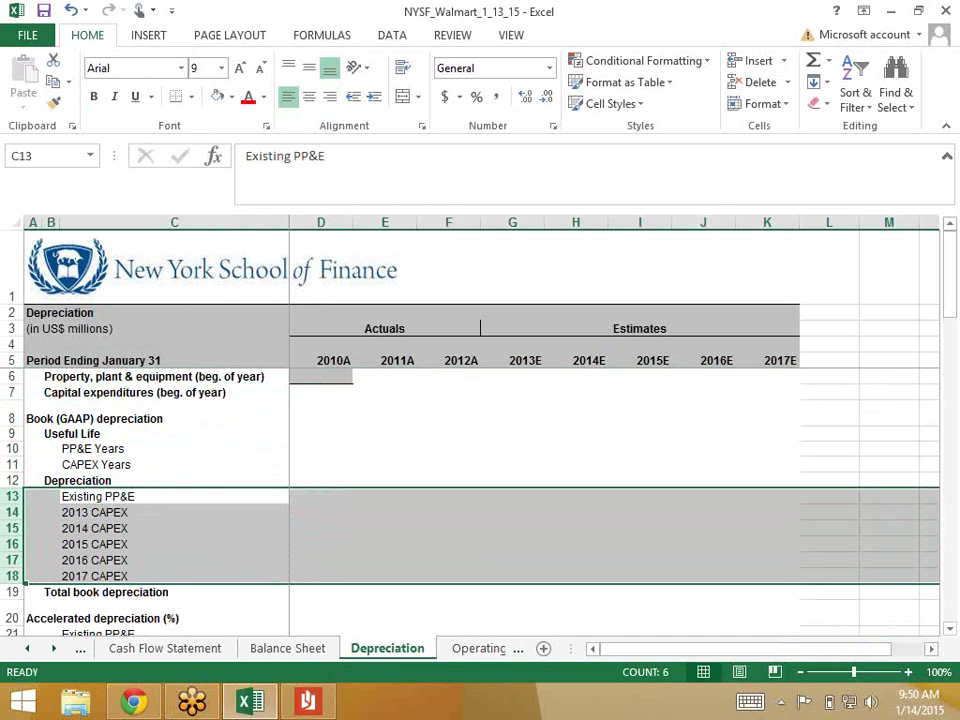
# Link the 2012A property, plant & equipment (beg. of year) cell F6 to the net value in F14 of the Balance Sheet.
pyautogui.press('Right')
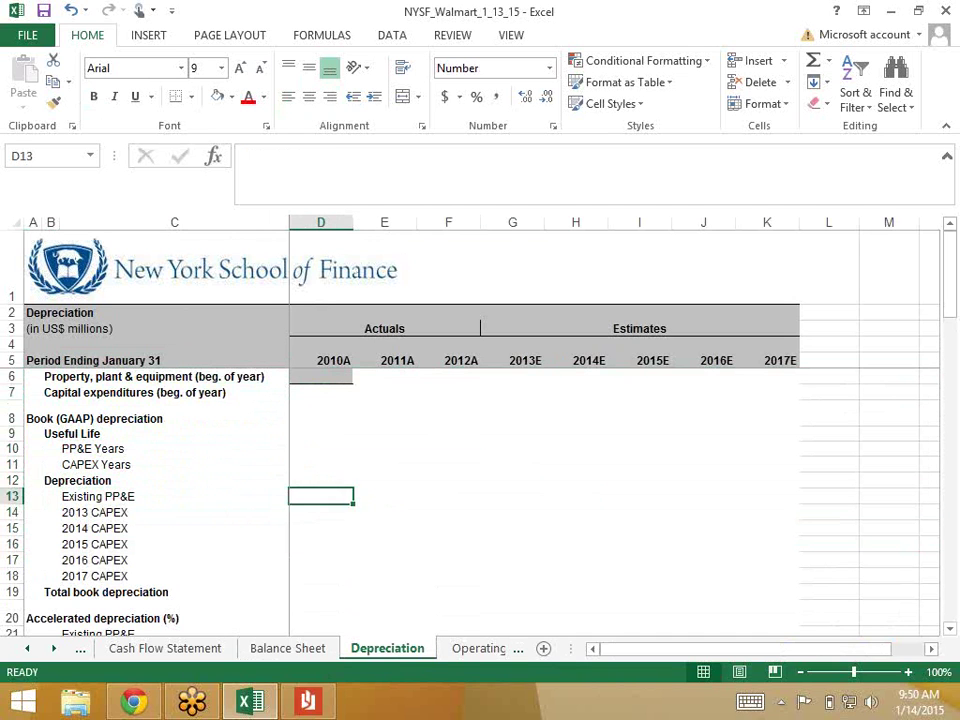
pyautogui.press('Up')
pyautogui.press('Up')
pyautogui.press('Up')
pyautogui.press('Up')
pyautogui.press('Up')
pyautogui.press('Up')
pyautogui.press('Up')
pyautogui.press('Up')
pyautogui.press('Up')
pyautogui.press('Up')
pyautogui.press('Up')
pyautogui.press('Right')
pyautogui.press('Right')
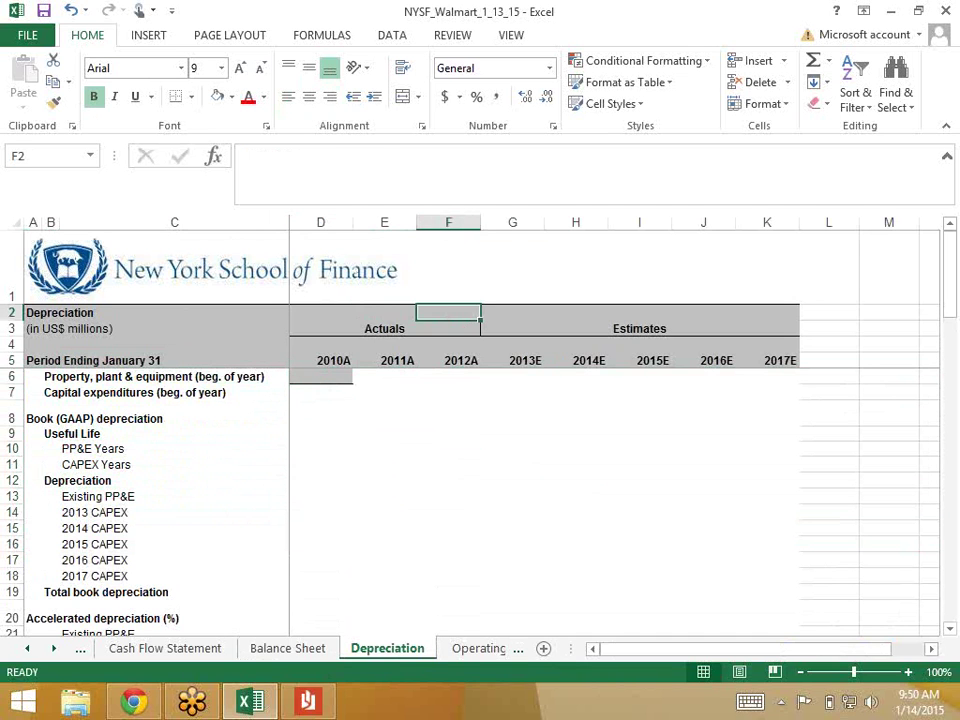
pyautogui.press('Down')
pyautogui.press('Down')
pyautogui.press('Down')
pyautogui.press('Down')
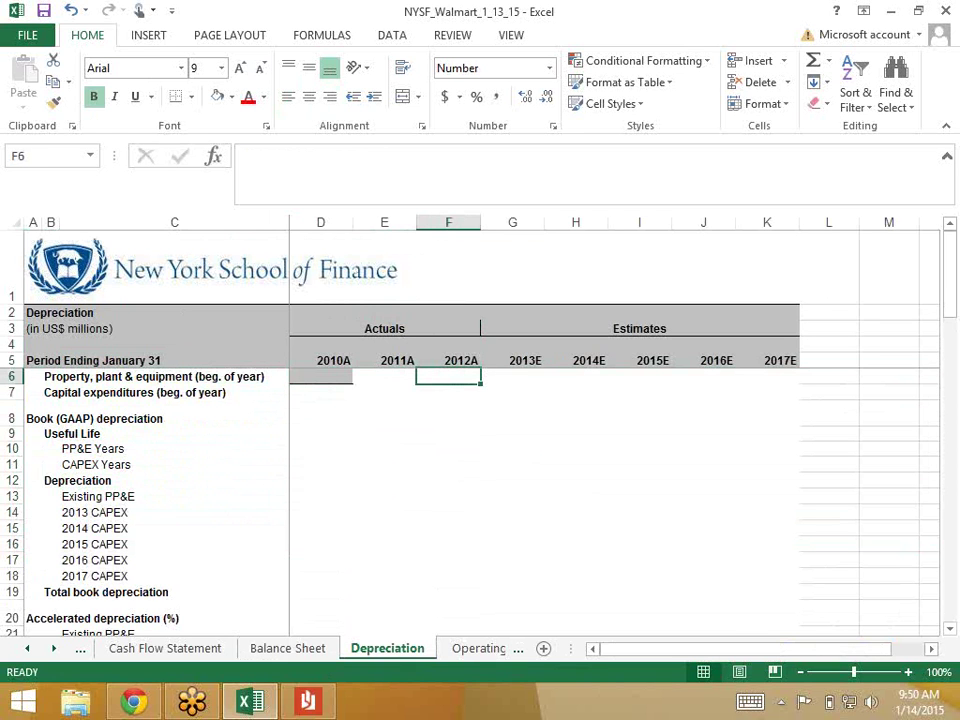
pyautogui.write('=')
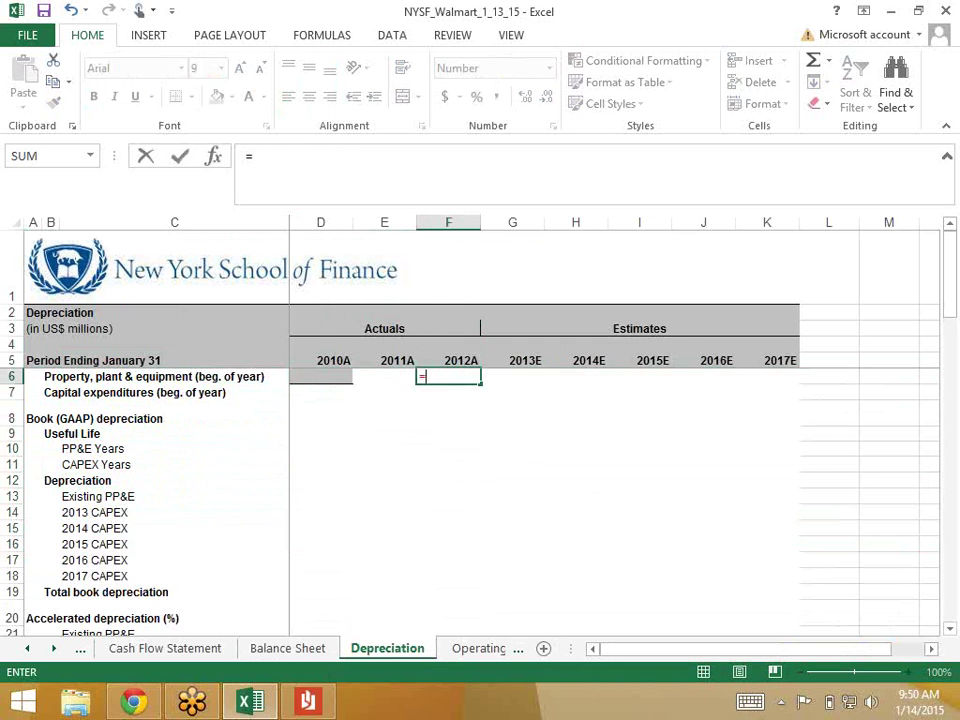
pyautogui.hotkey('ctrl', 'pageup')
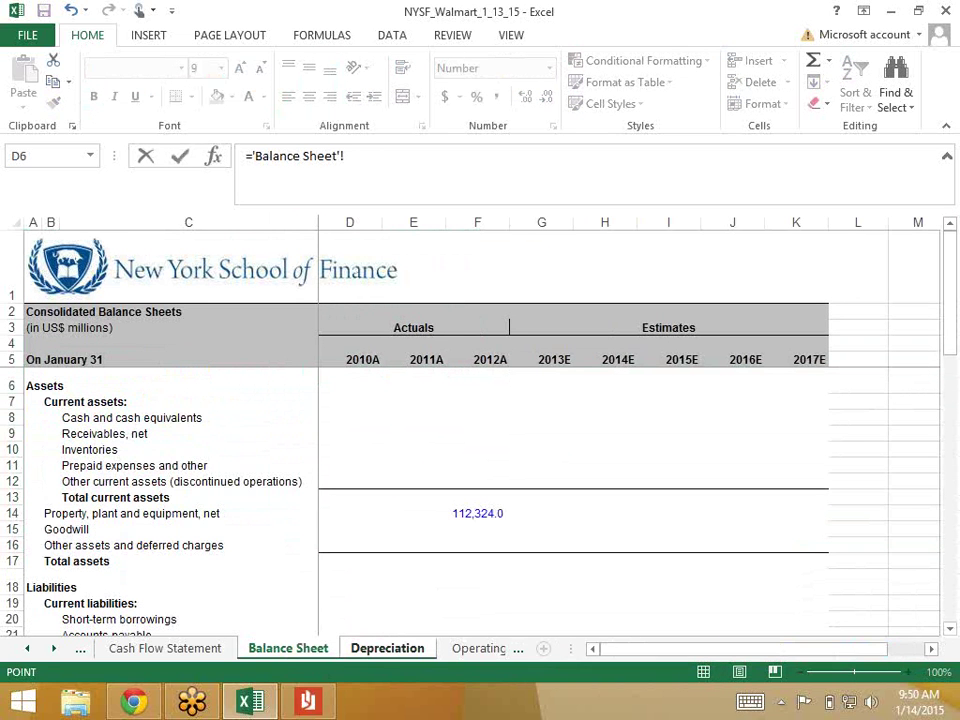
pyautogui.click(477, 513)
pyautogui.hotkey('ctrl', 'pagedown')
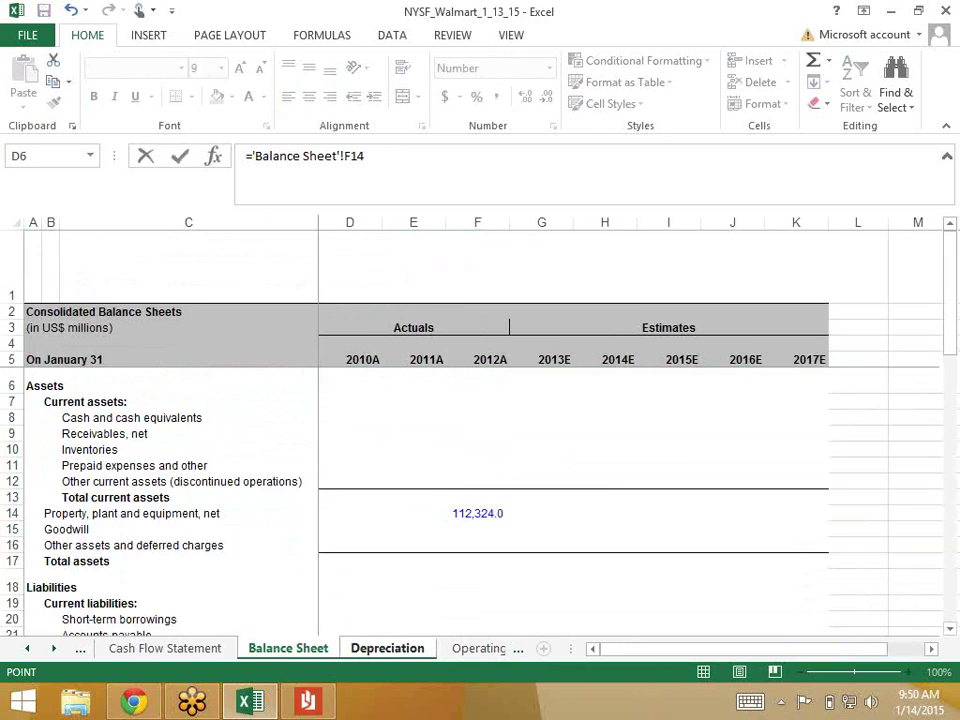
pyautogui.press('Return')
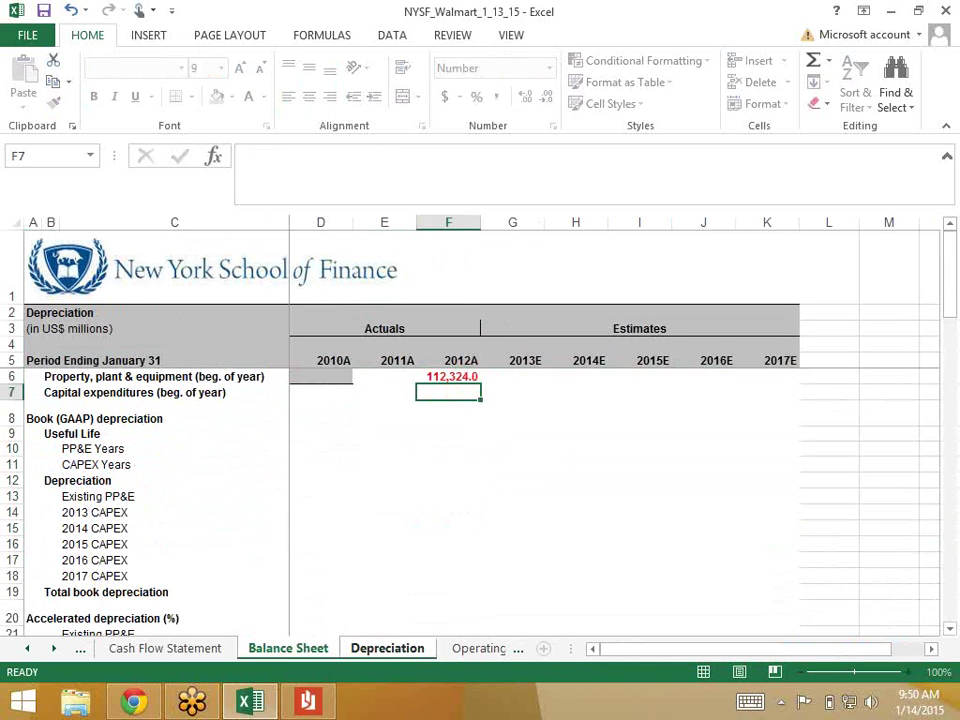
# Set the font colour of the 2012A property, plant & equipment value in F6 to Automatic.
pyautogui.click(448, 376)
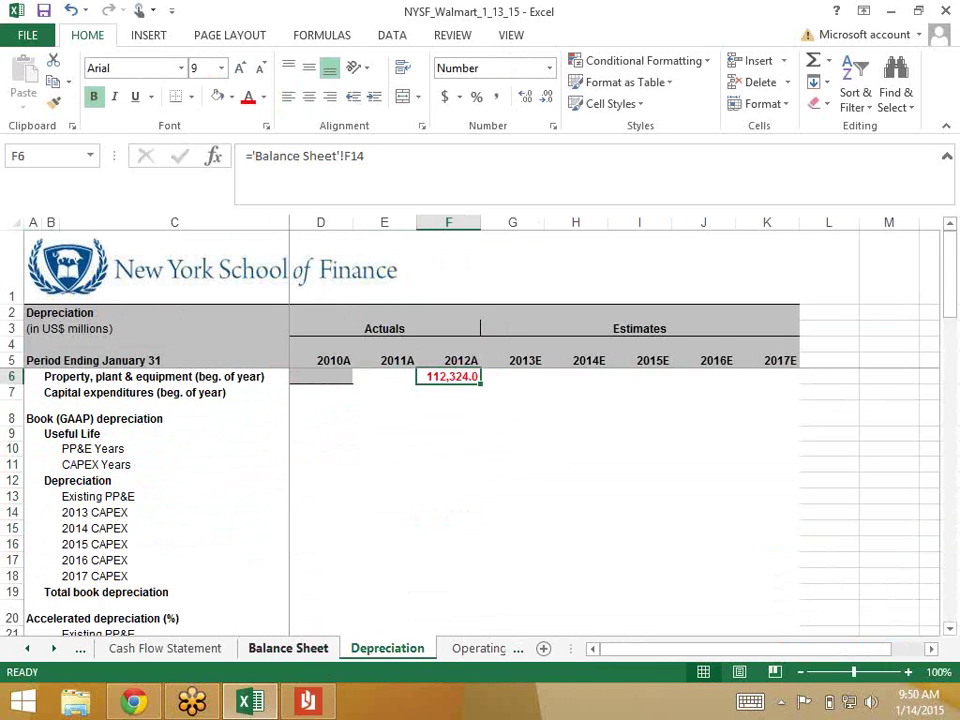
pyautogui.click(262, 99)
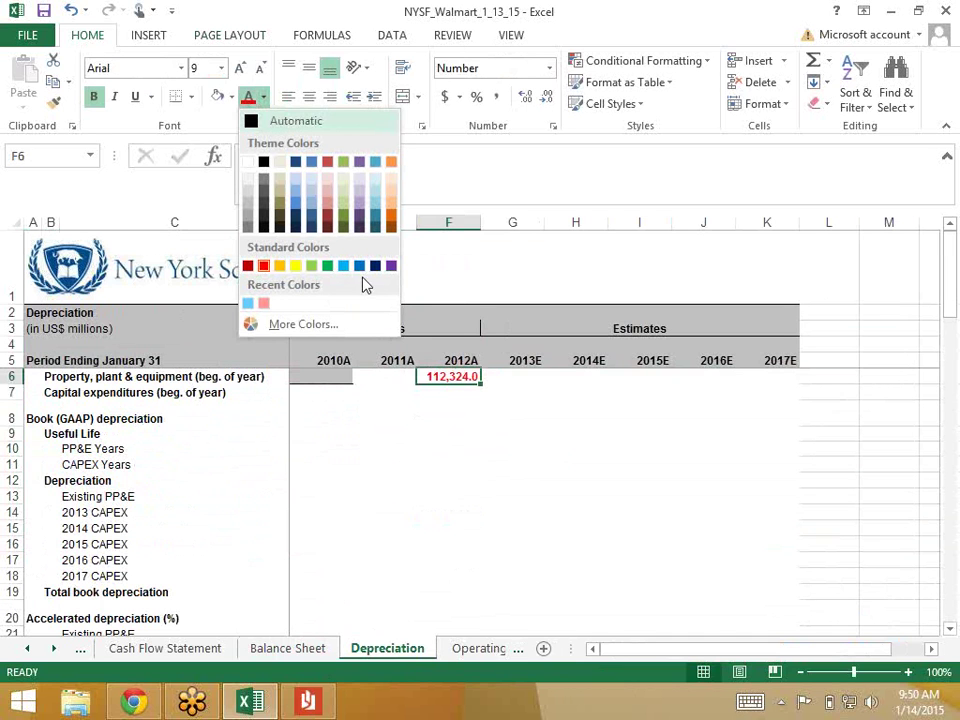
pyautogui.click(258, 122)
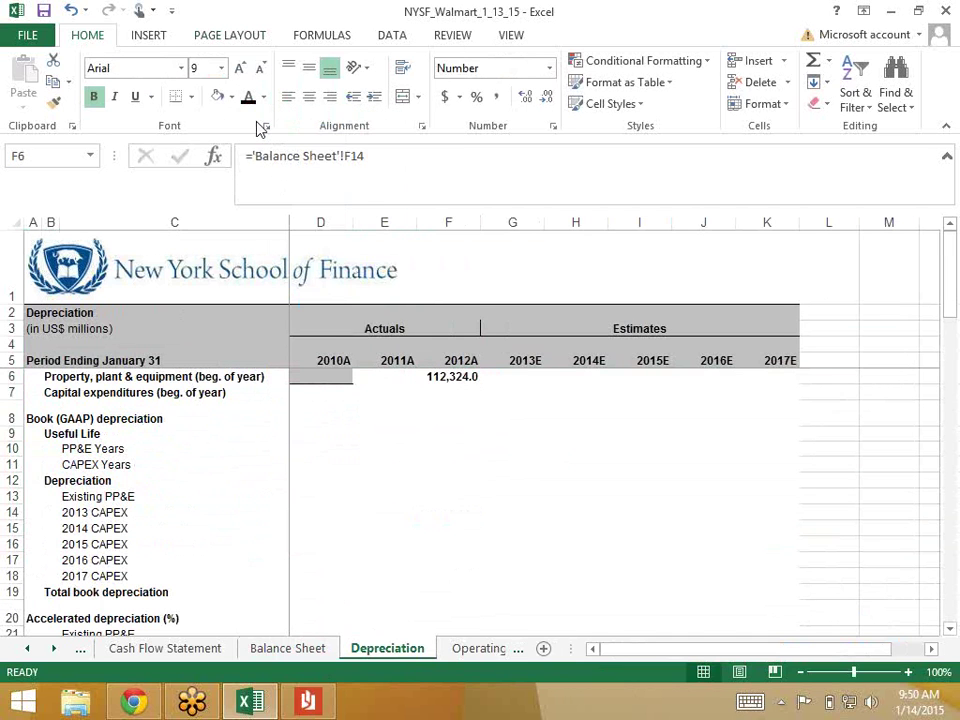
# Clear the formatting of the grey 2010A property, plant & equipment cell D6.
pyautogui.click(323, 375)
pyautogui.hotkey('alt', 'h')
pyautogui.press('e')
pyautogui.press('f')
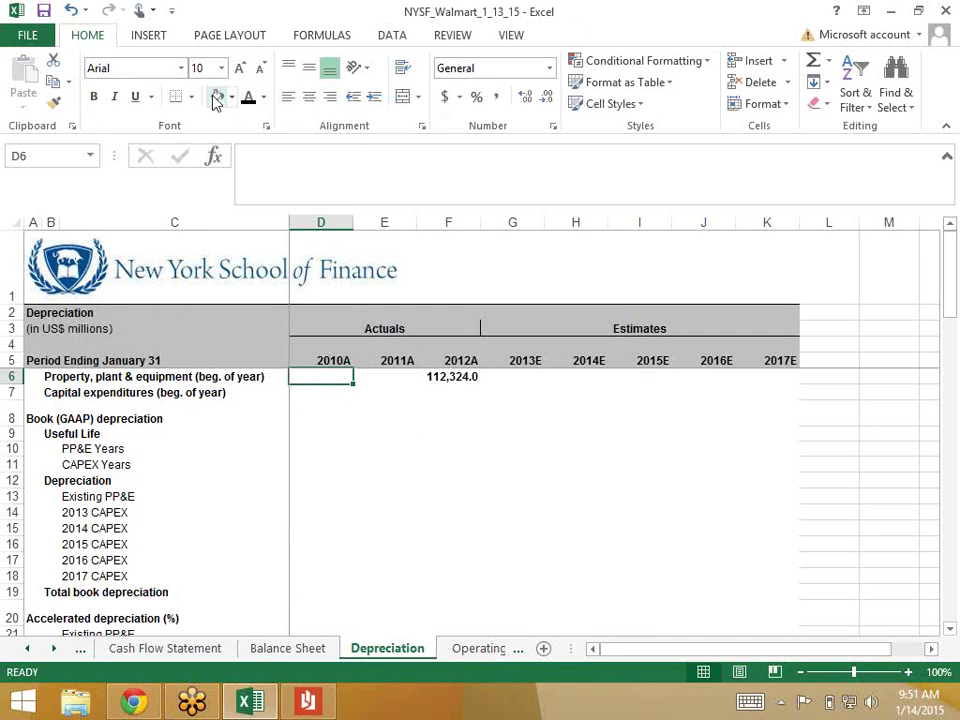
# Link 2013E capital expenditures in G7 to the negative of the CAPEX payments in G20 of the Cash Flow Statement.
pyautogui.click(436, 377)
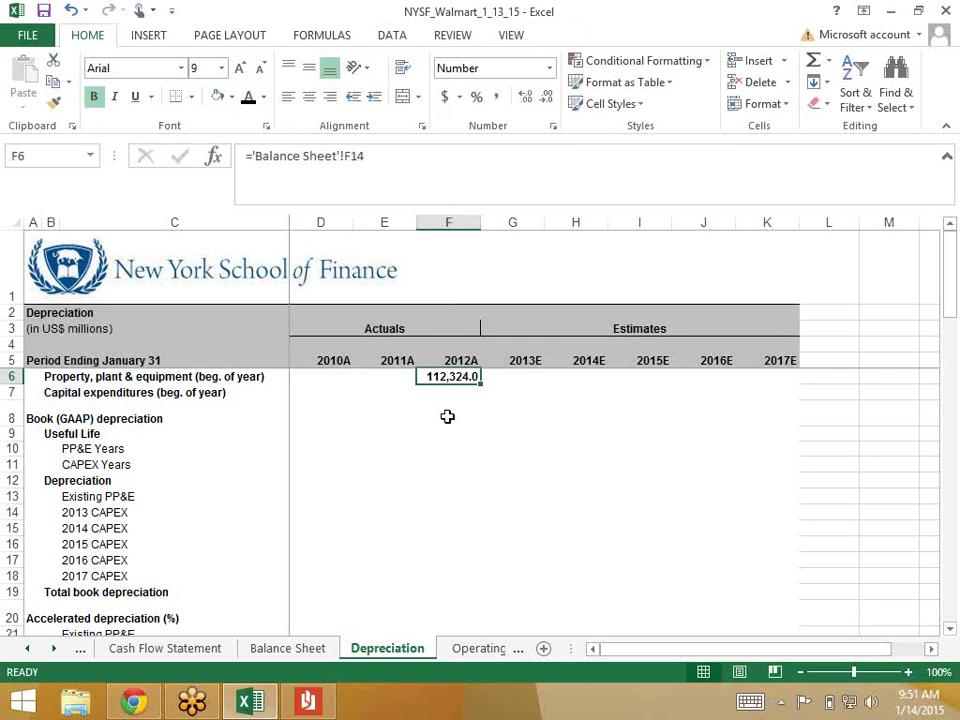
pyautogui.press('Down')
pyautogui.press('Right')
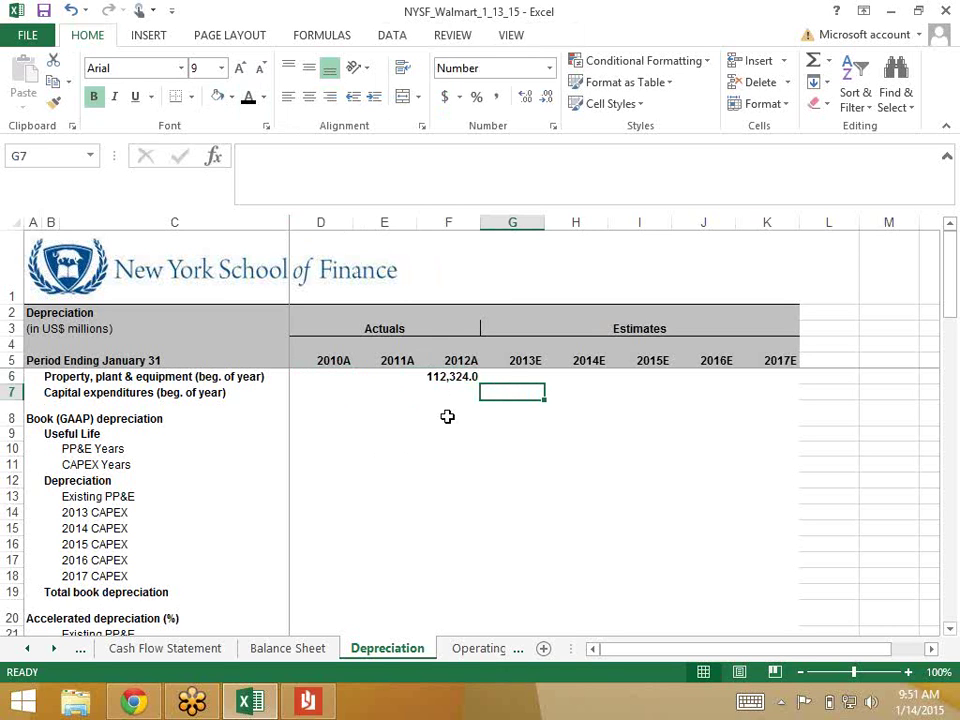
pyautogui.write('-')
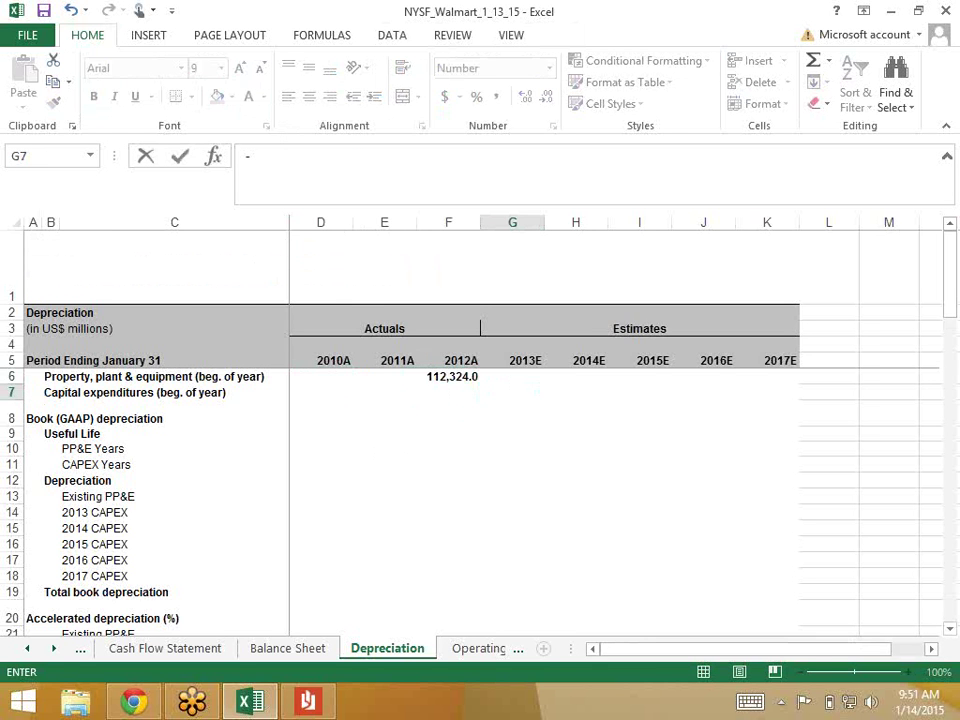
pyautogui.click(165, 648)
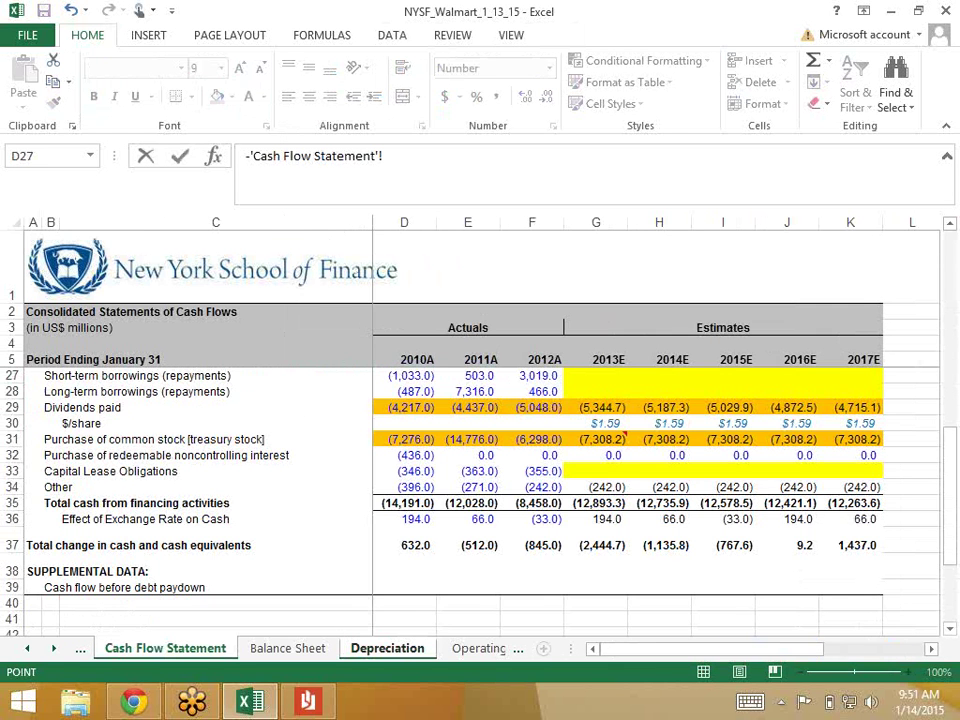
pyautogui.scroll(3, 480, 450)
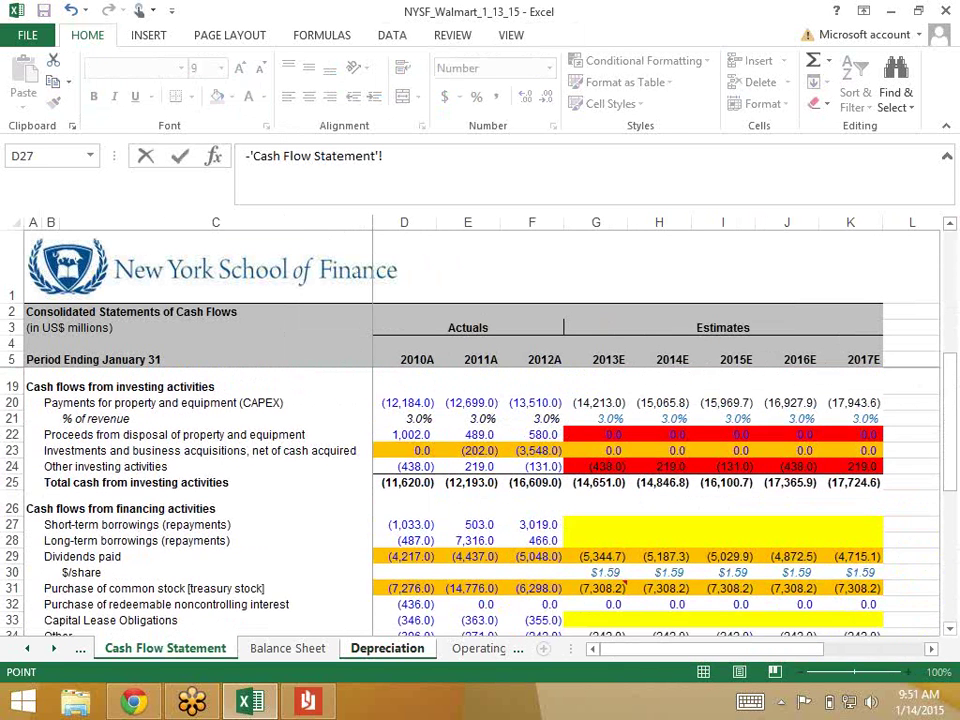
pyautogui.click(596, 401)
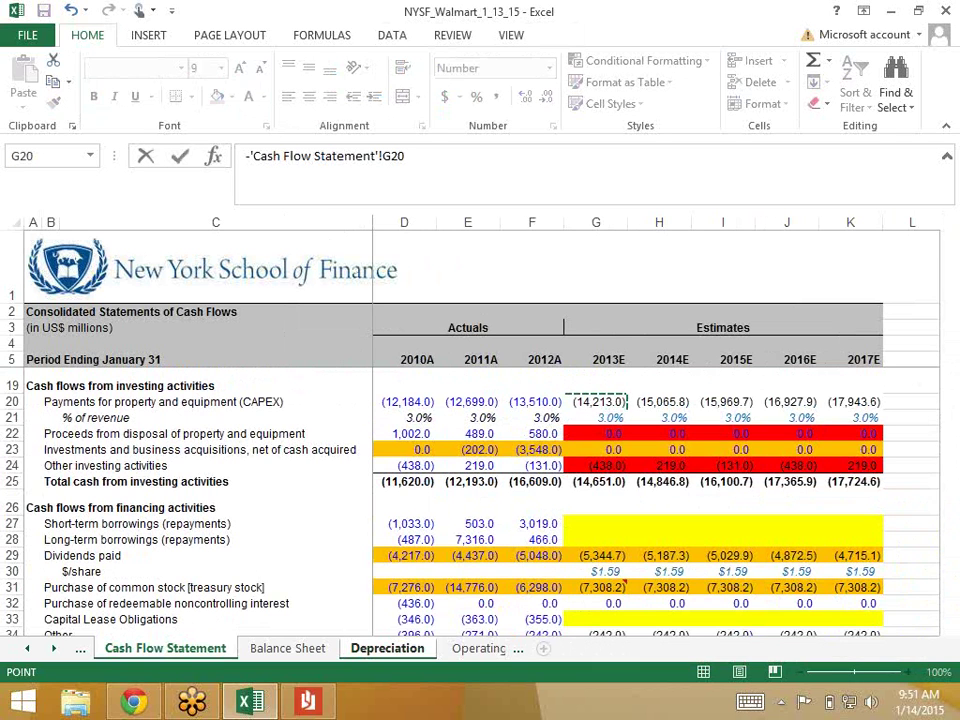
pyautogui.press('Return')
# Fill the 2013E capital expenditures formula across through 2017E in G7:K7.
pyautogui.click(512, 392)
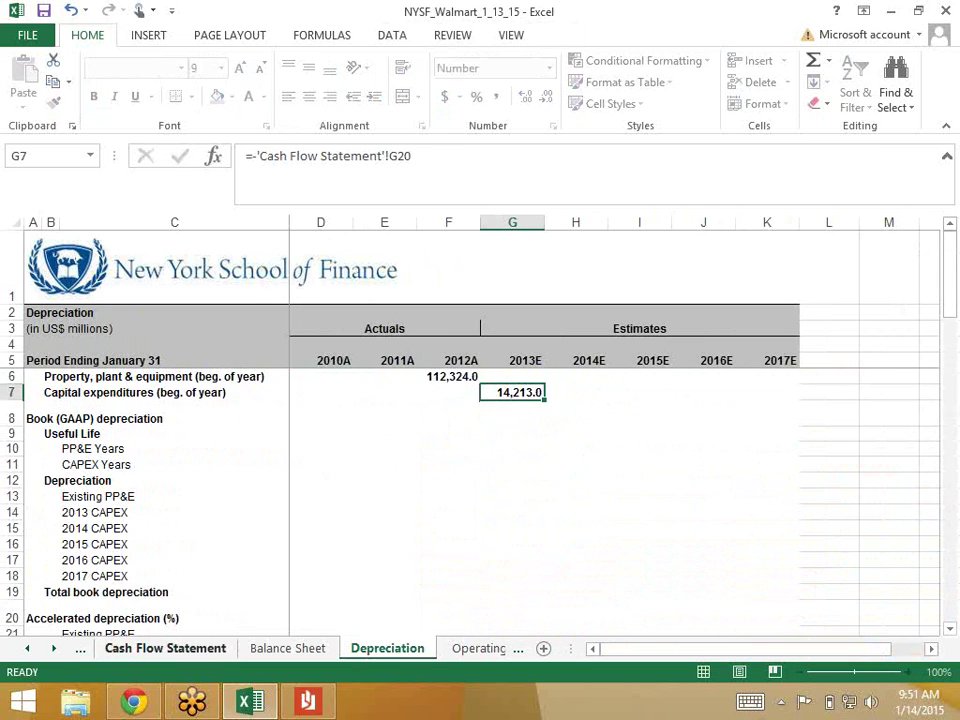
pyautogui.hotkey('shift', 'Right')
pyautogui.hotkey('shift', 'Right')
pyautogui.hotkey('shift', 'Right')
pyautogui.hotkey('shift', 'Right')
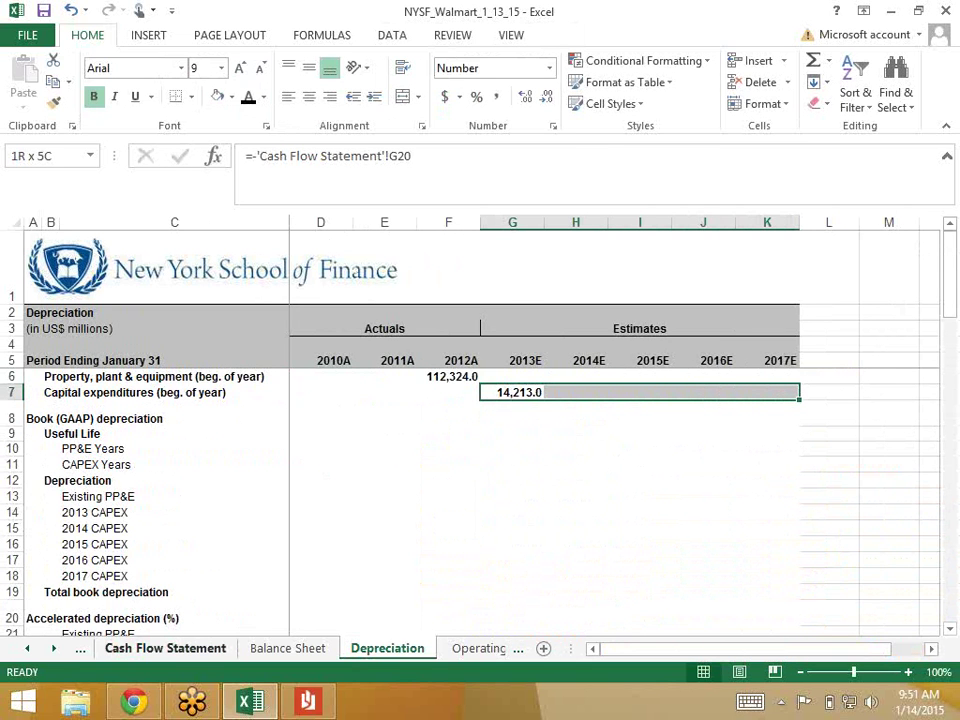
pyautogui.hotkey('ctrl', 'r')
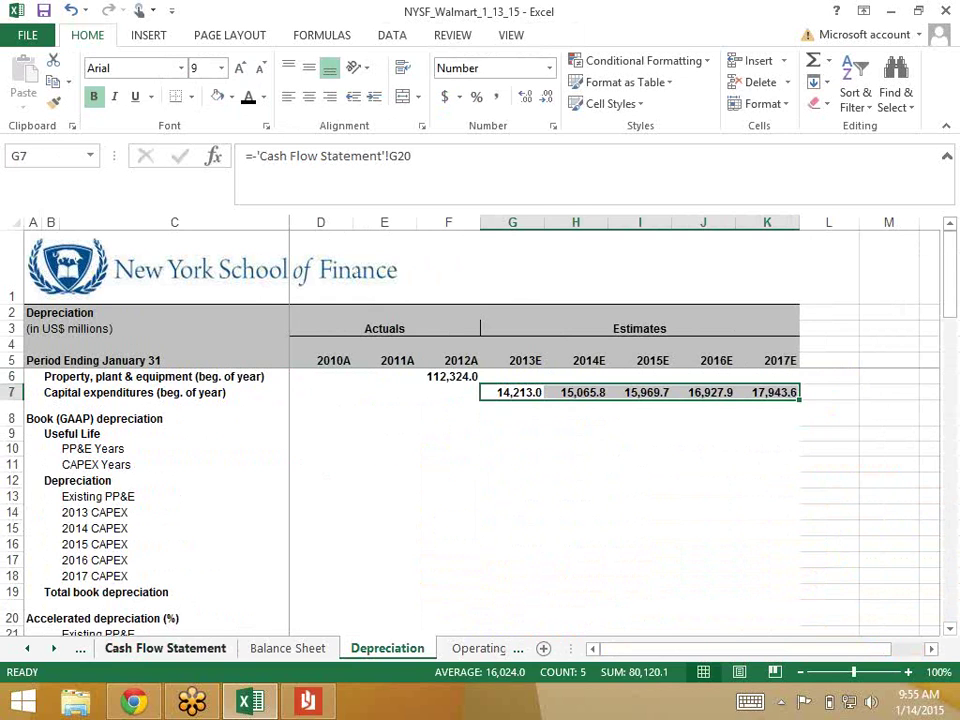
# Switch to the Walmart annual report and search it for "property".
pyautogui.press('Down')
pyautogui.press('Down')
pyautogui.press('Down')
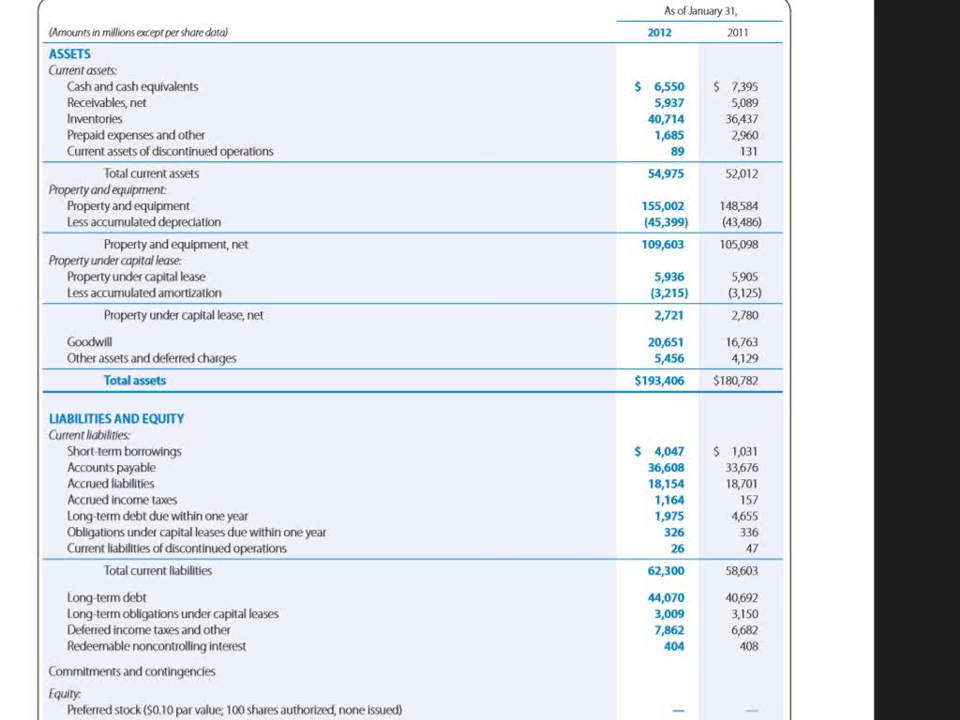
pyautogui.hotkey('ctrl', 'f')
pyautogui.write('p')
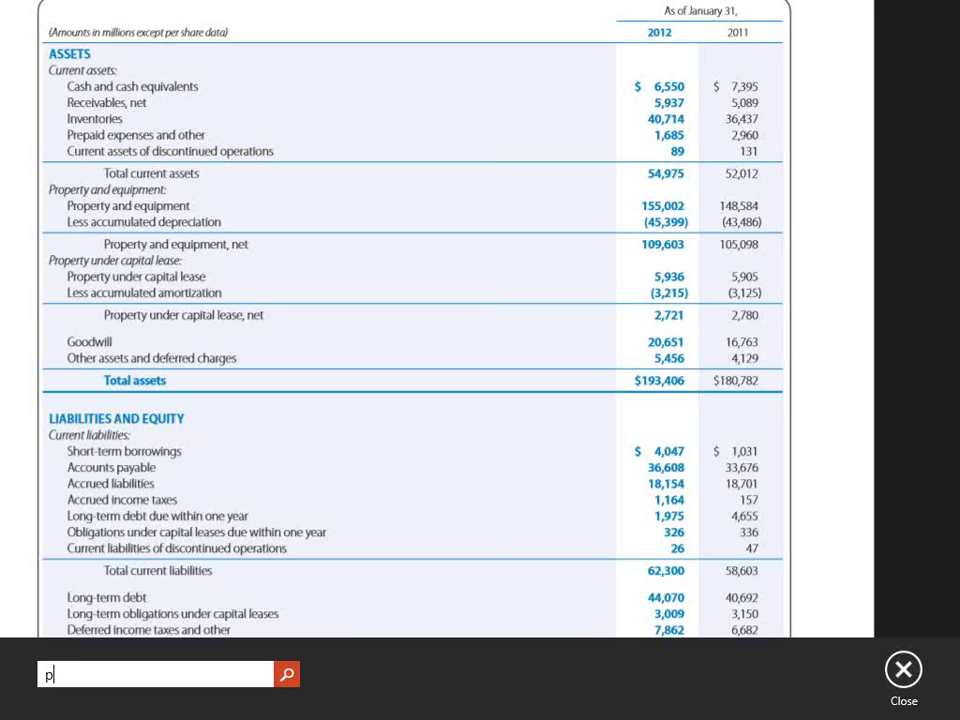
pyautogui.write('roperty')
pyautogui.press('Return')
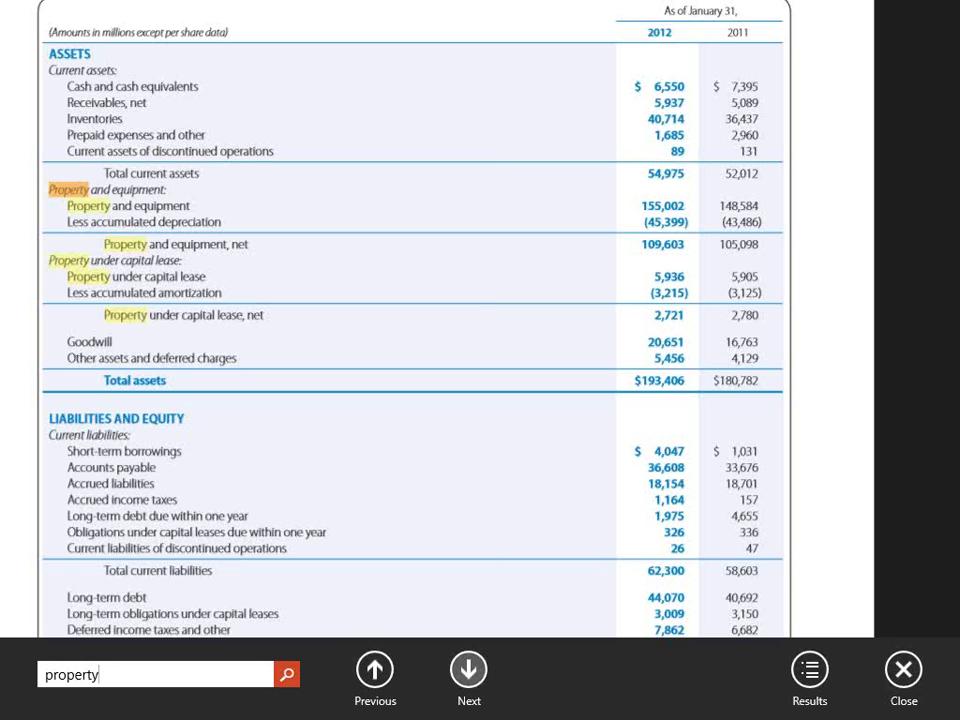
# Go through the search matches to the Property and Equipment note with the estimated useful lives table.
pyautogui.click(469, 669)
pyautogui.click(469, 669)
pyautogui.click(469, 669)
pyautogui.click(469, 669)
pyautogui.click(469, 669)
pyautogui.click(469, 669)
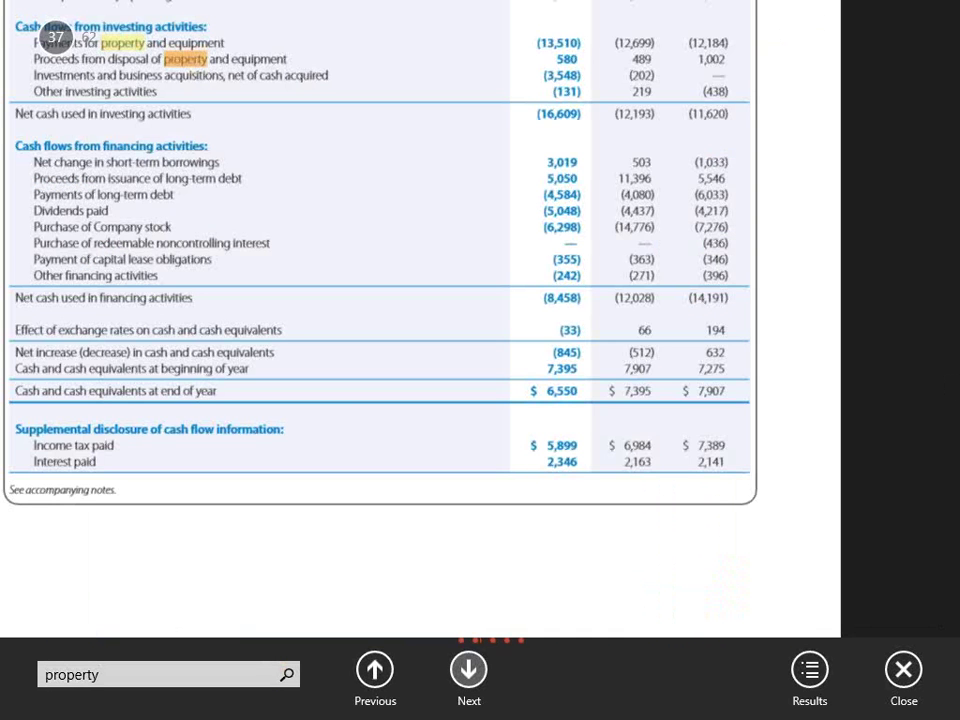
pyautogui.click(469, 669)
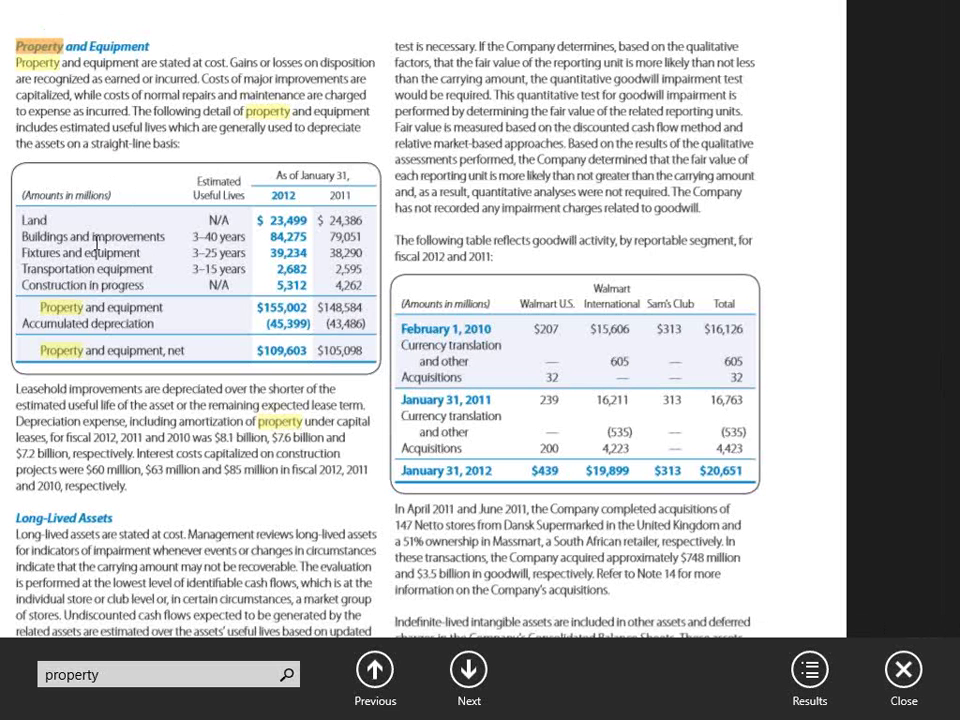
# Switch back to the Depreciation sheet and set the 2013E useful life for PP&E in G10 to 20 years.
pyautogui.hotkey('alt', 'Tab')
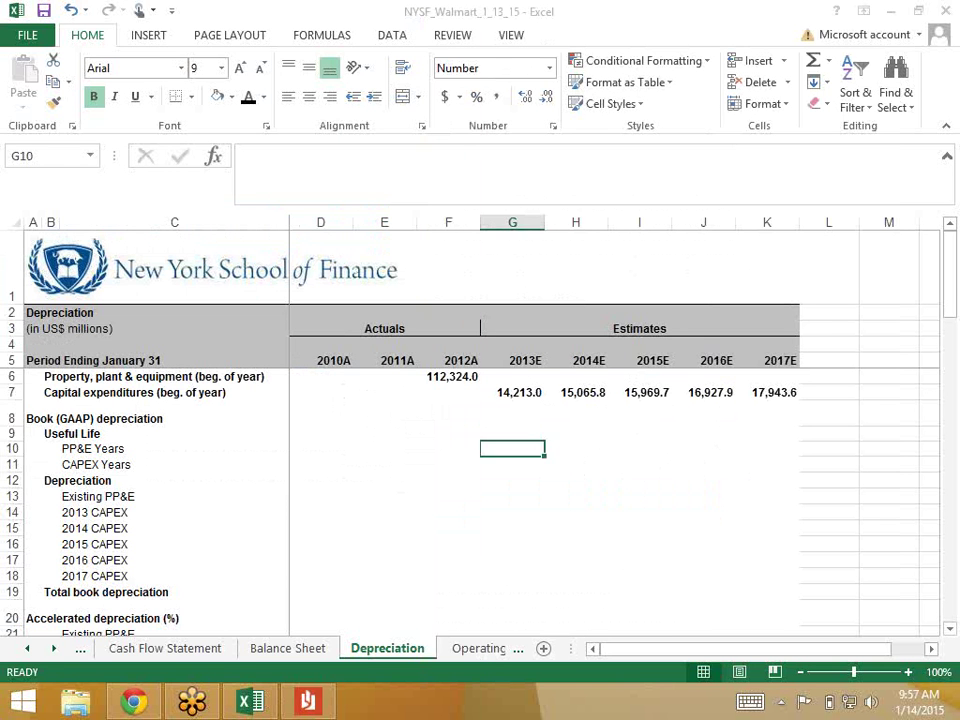
pyautogui.click(448, 433)
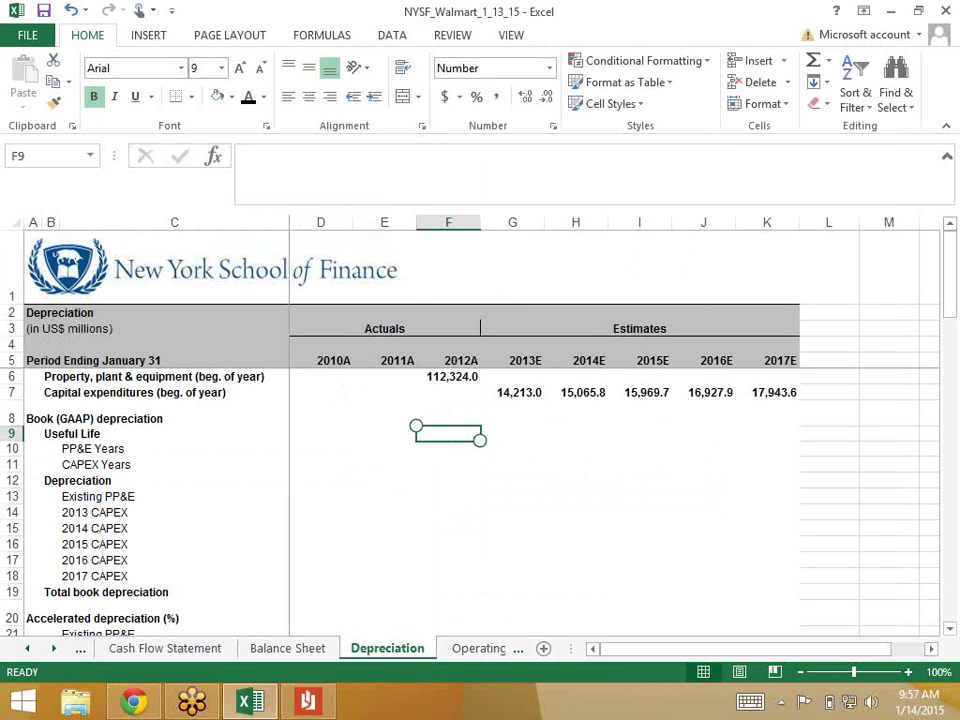
pyautogui.press('Down')
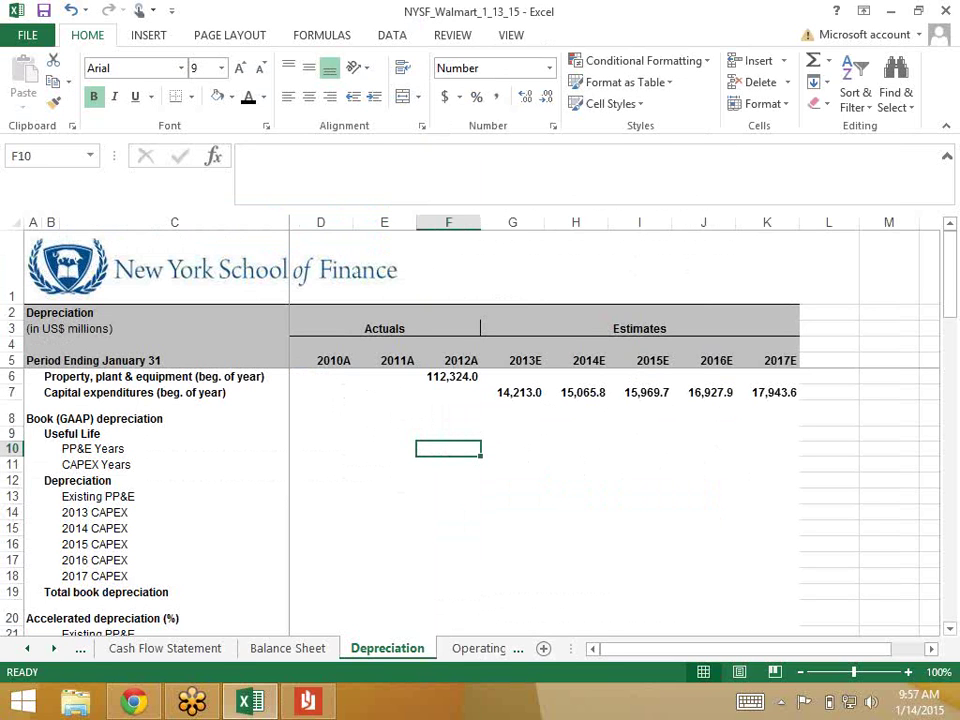
pyautogui.press('Right')
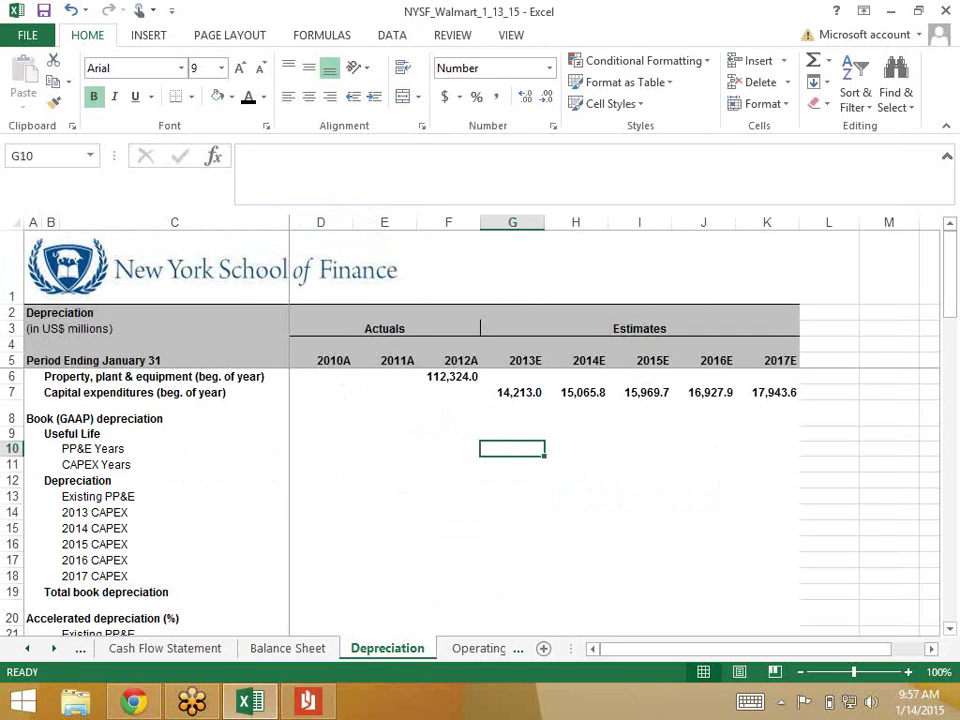
pyautogui.press('F2')
pyautogui.write('20')
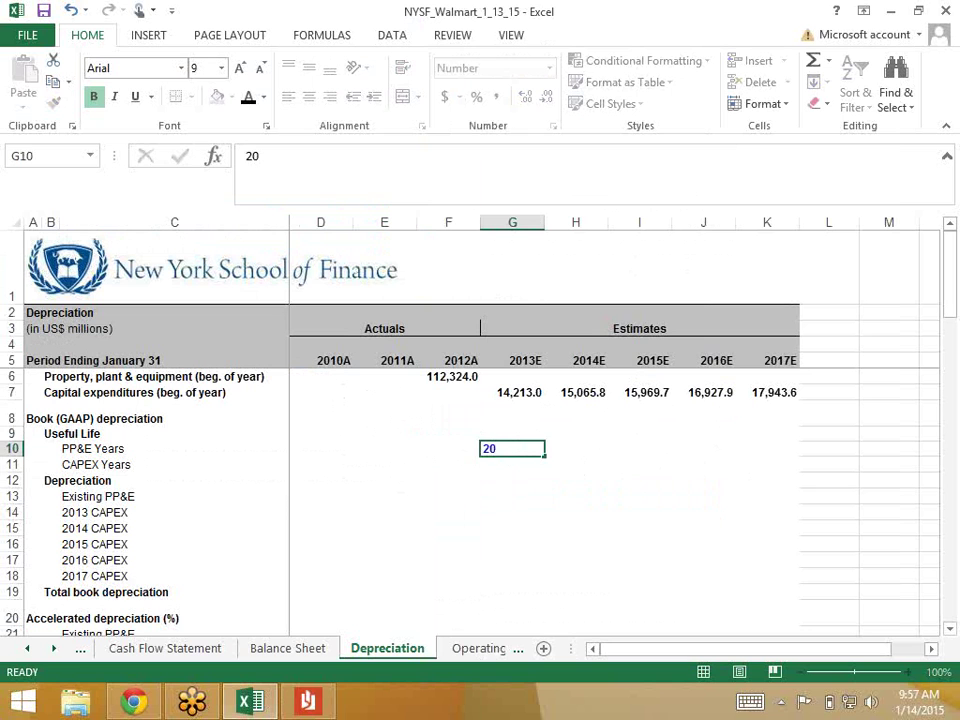
pyautogui.hotkey('ctrl', 'Return')
# Build the 2013E existing PP&E depreciation formula in G13 as F6 divided by the absolute reference $G$10.
pyautogui.press('Down')
pyautogui.press('Down')
pyautogui.press('Down')
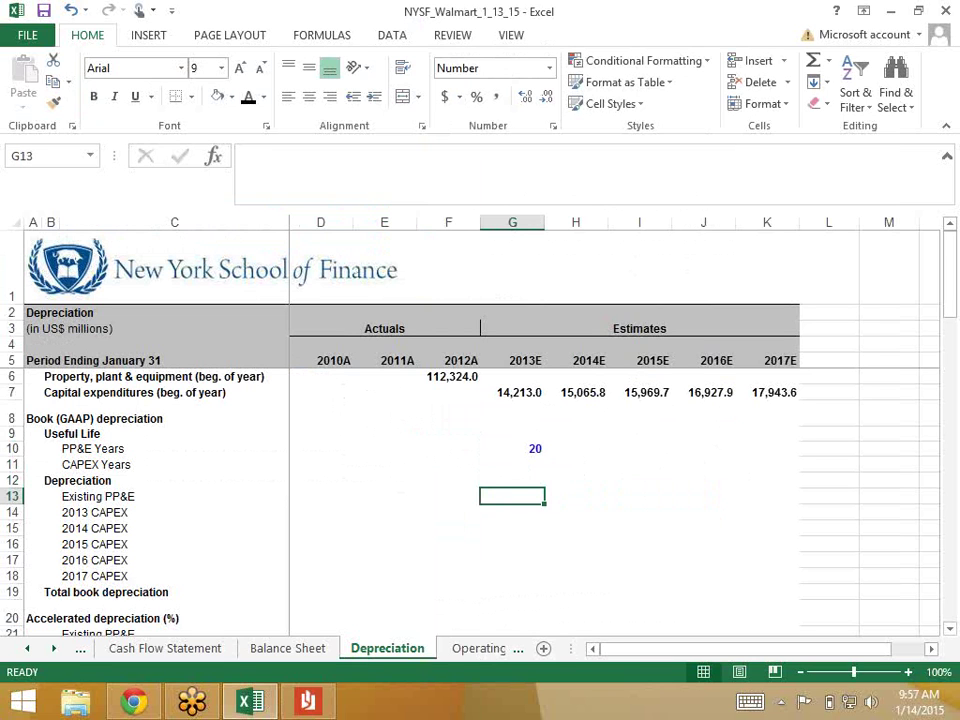
pyautogui.write('=')
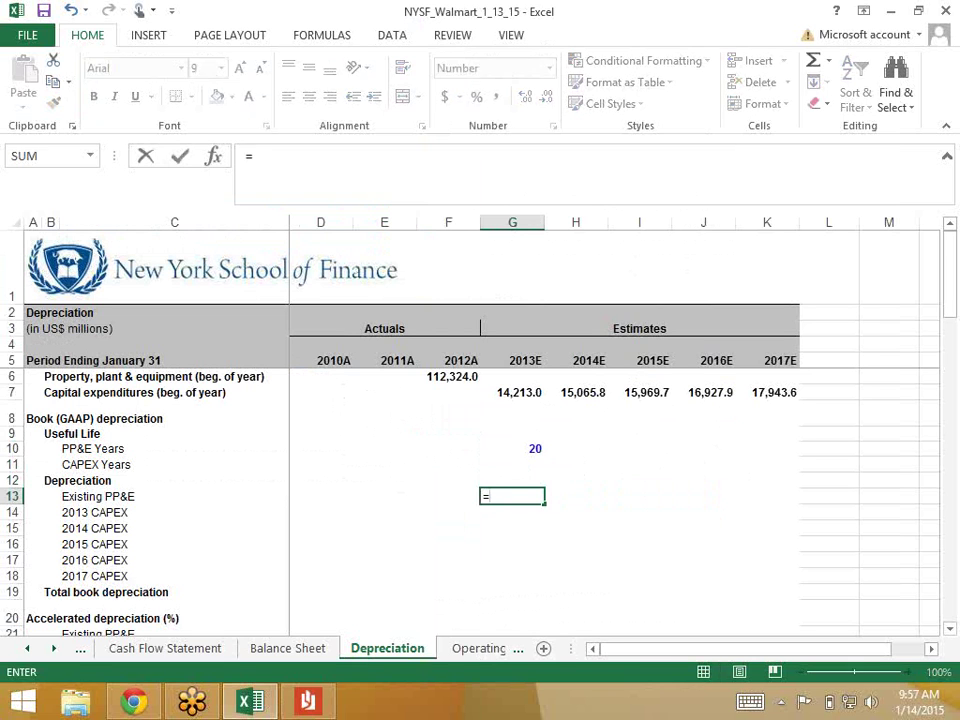
pyautogui.press('Up')
pyautogui.press('Up')
pyautogui.press('Up')
pyautogui.press('Up')
pyautogui.press('Up')
pyautogui.press('Up')
pyautogui.press('Up')
pyautogui.press('Left')
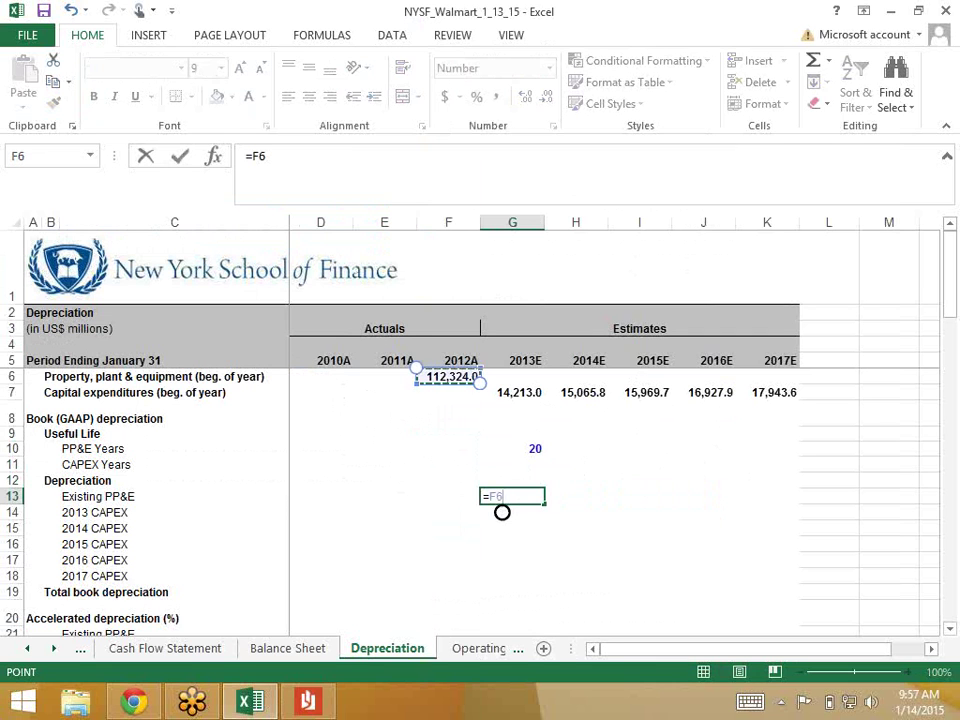
pyautogui.write('/')
pyautogui.press('Up')
pyautogui.press('Up')
pyautogui.press('Up')
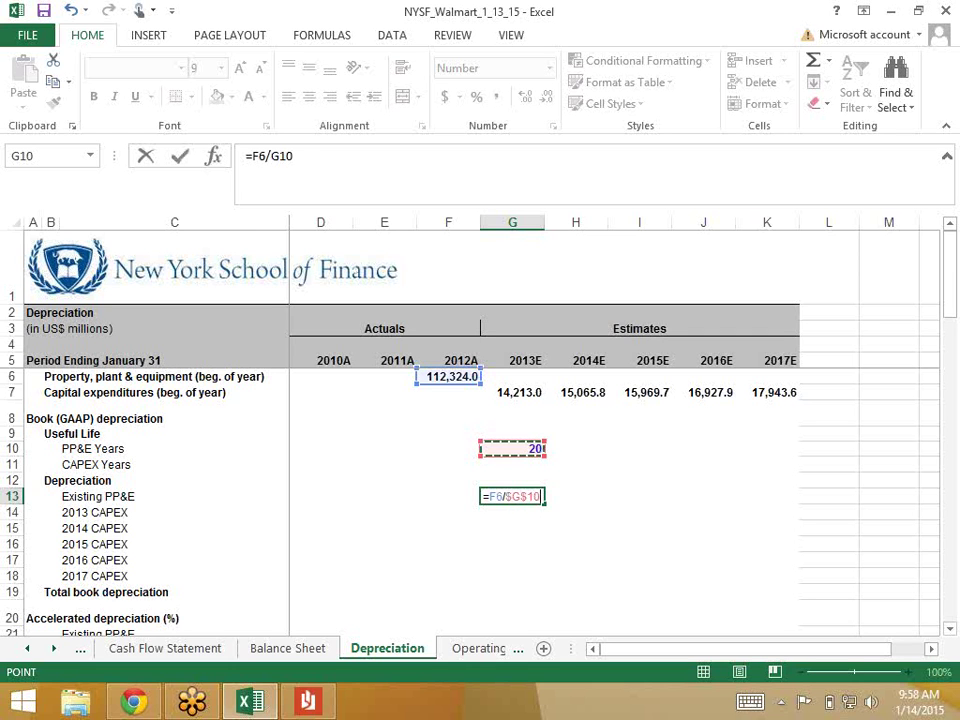
pyautogui.press('Left')
pyautogui.press('Left')
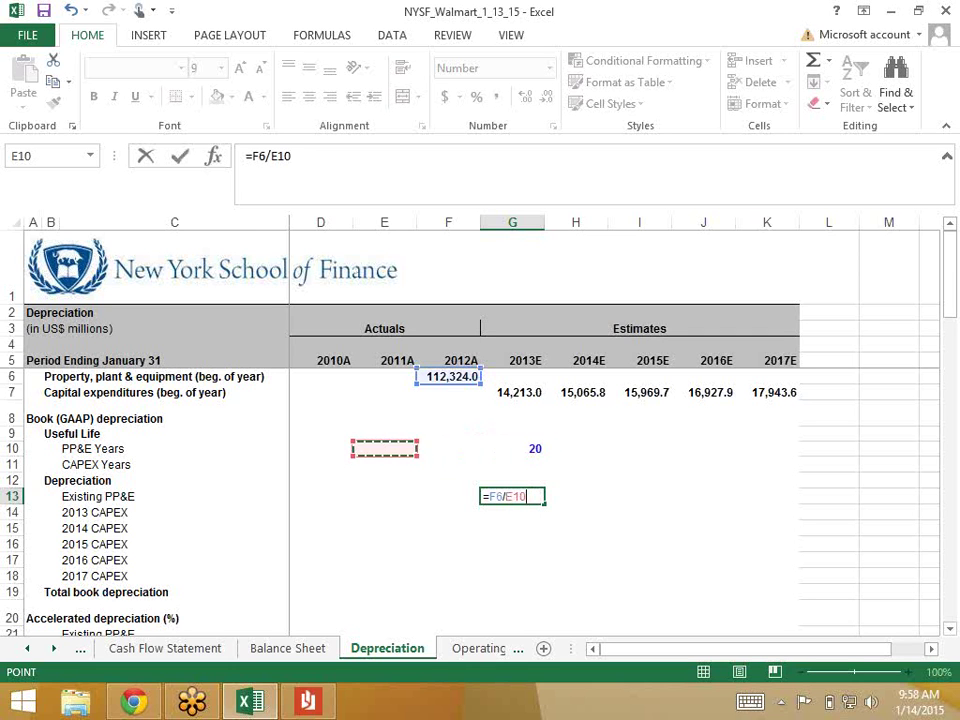
pyautogui.press('Right')
pyautogui.press('Right')
pyautogui.press('Right')
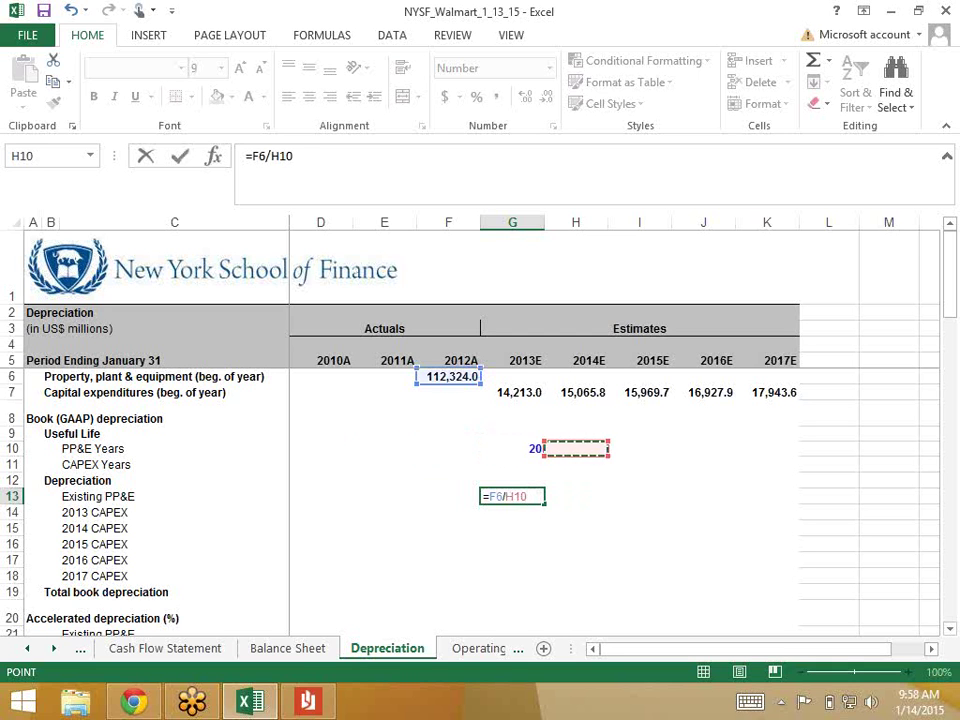
pyautogui.press('Left')
pyautogui.press('F4')
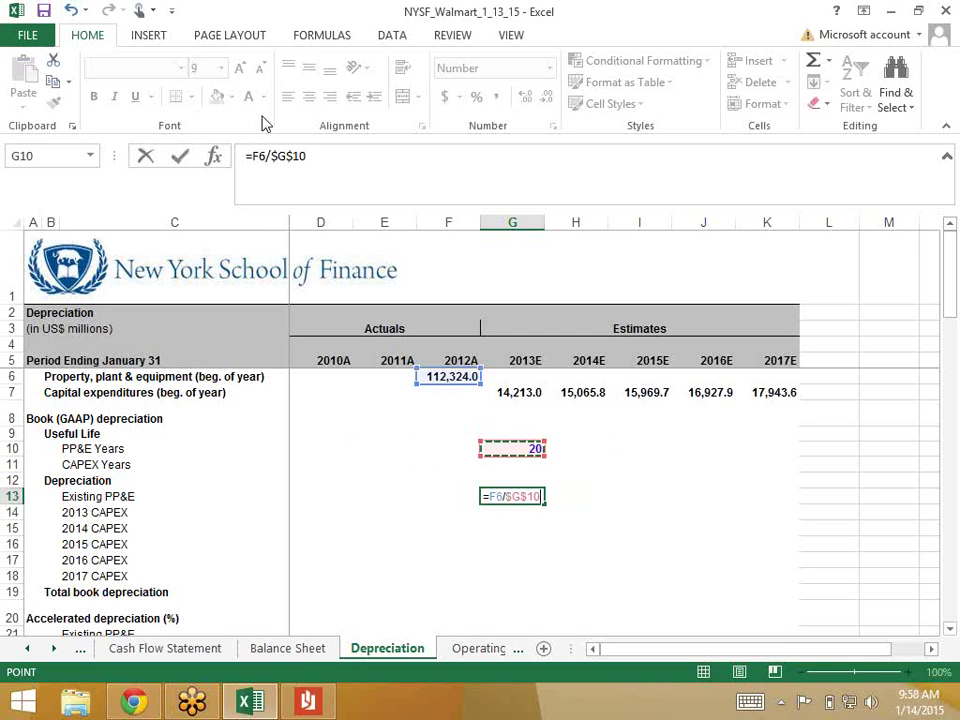
# Make the F6 reference absolute so the G13 formula reads =$F$6/$G$10, and enter it.
pyautogui.click(257, 157)
pyautogui.doubleClick(257, 157)
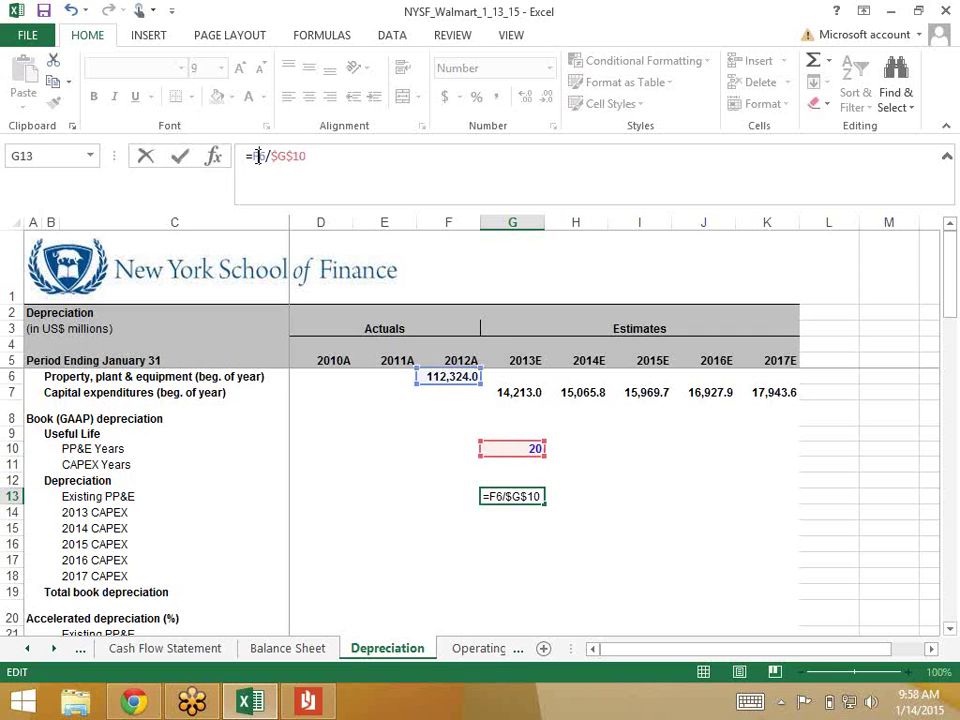
pyautogui.press('F4')
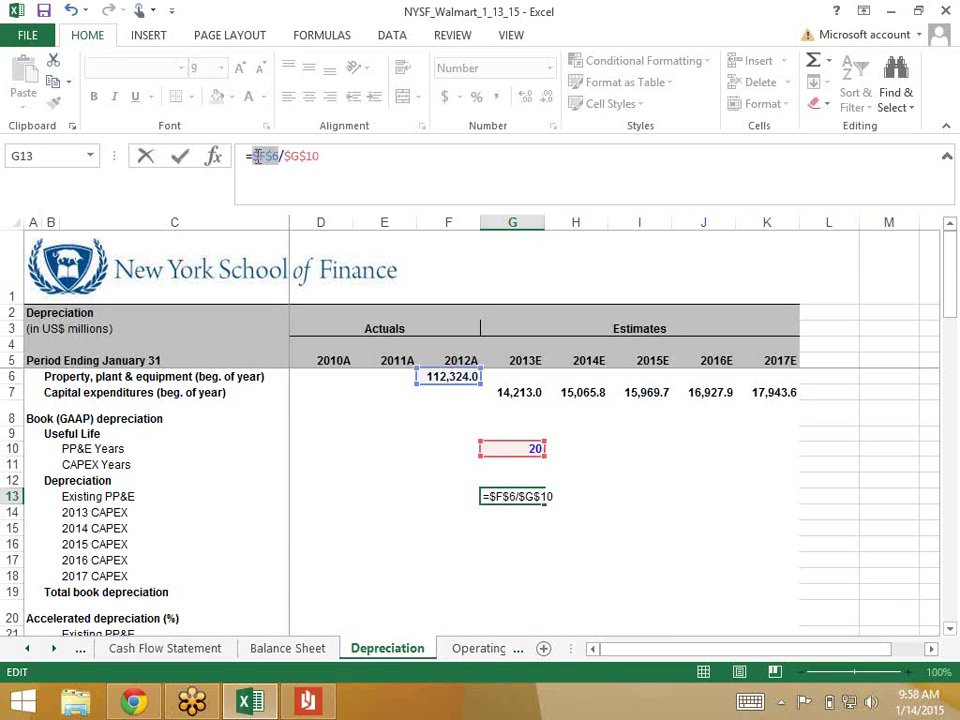
pyautogui.press('Return')
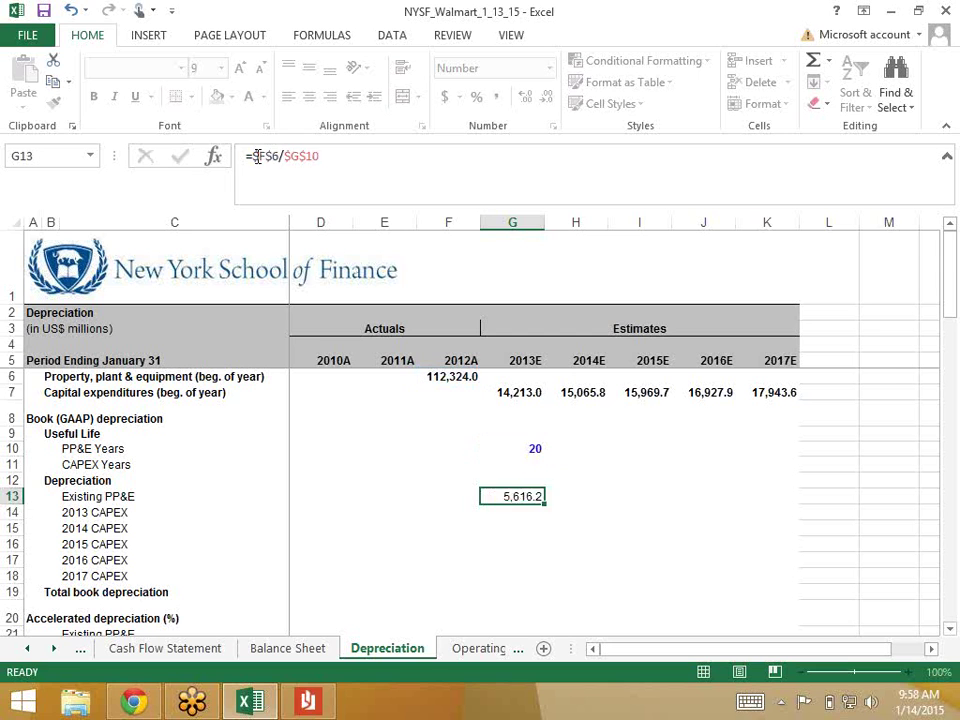
# Fill the existing PP&E depreciation formula from G13 across the estimate years through K13.
pyautogui.press('Up')
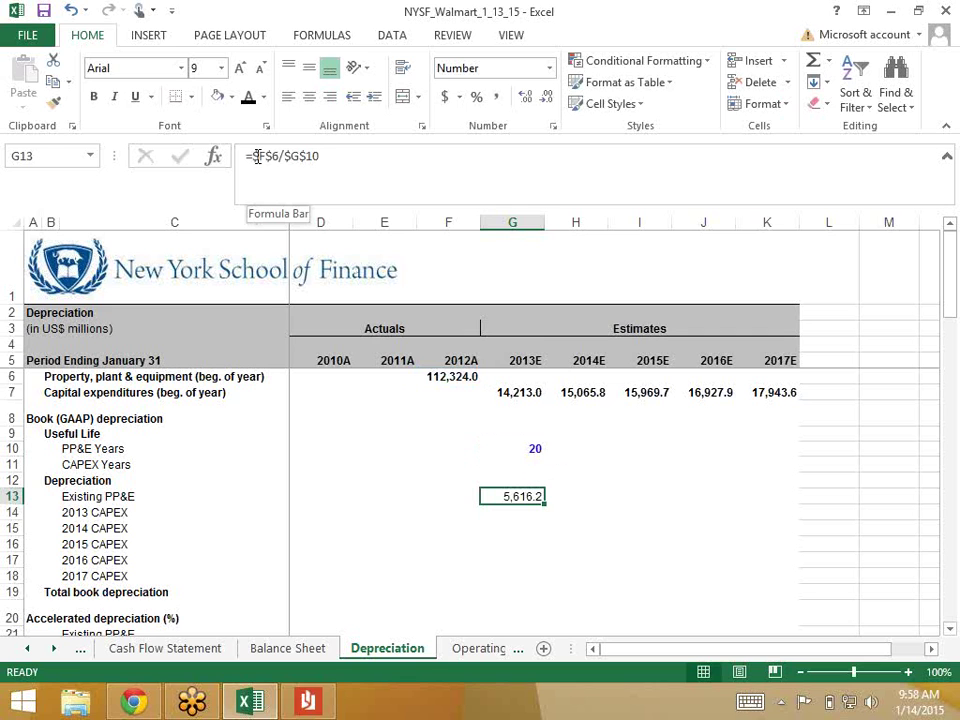
pyautogui.hotkey('shift', 'Right')
pyautogui.hotkey('shift', 'Right')
pyautogui.hotkey('shift', 'Right')
pyautogui.hotkey('shift', 'Right')
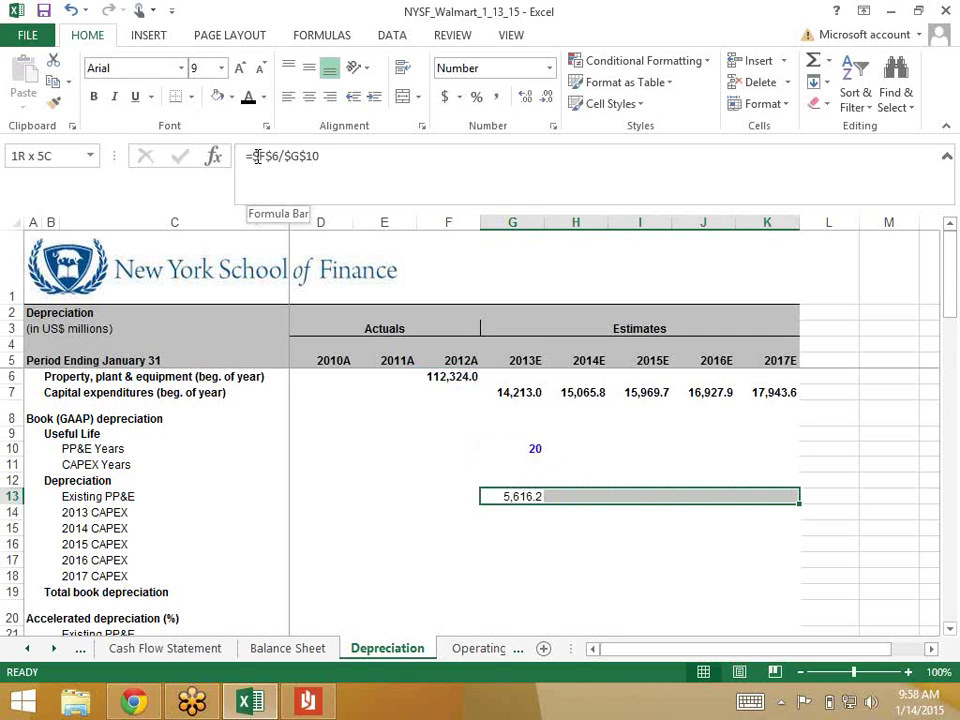
pyautogui.hotkey('ctrl', 'r')
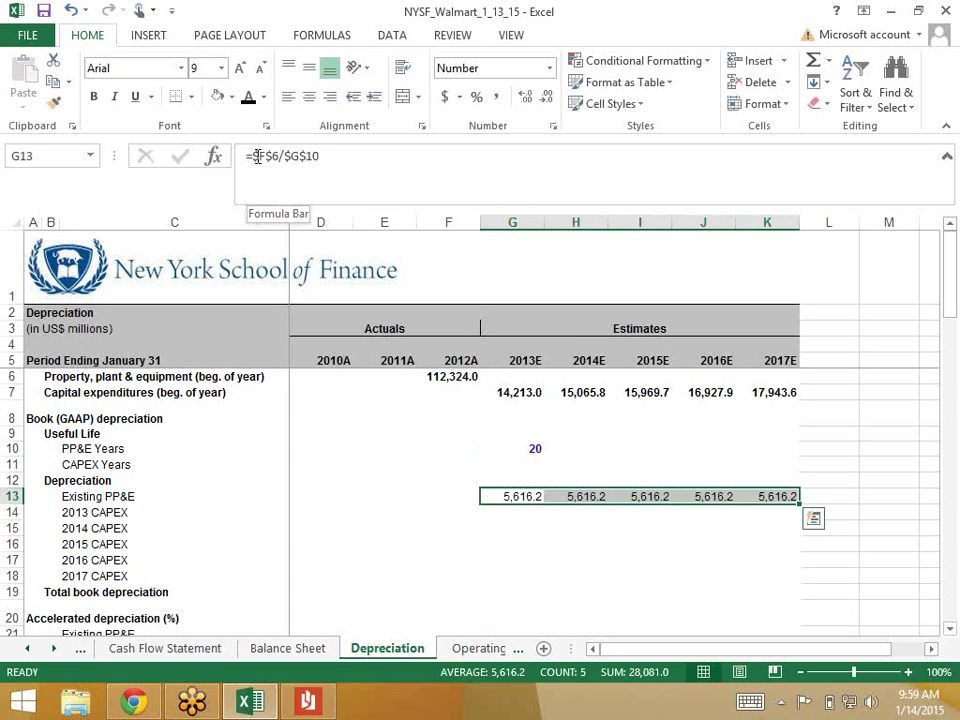
# Re-enter 20 years as the PP&E useful life in G10 and set the CAPEX useful life in G11 to 20.
pyautogui.press('Down')
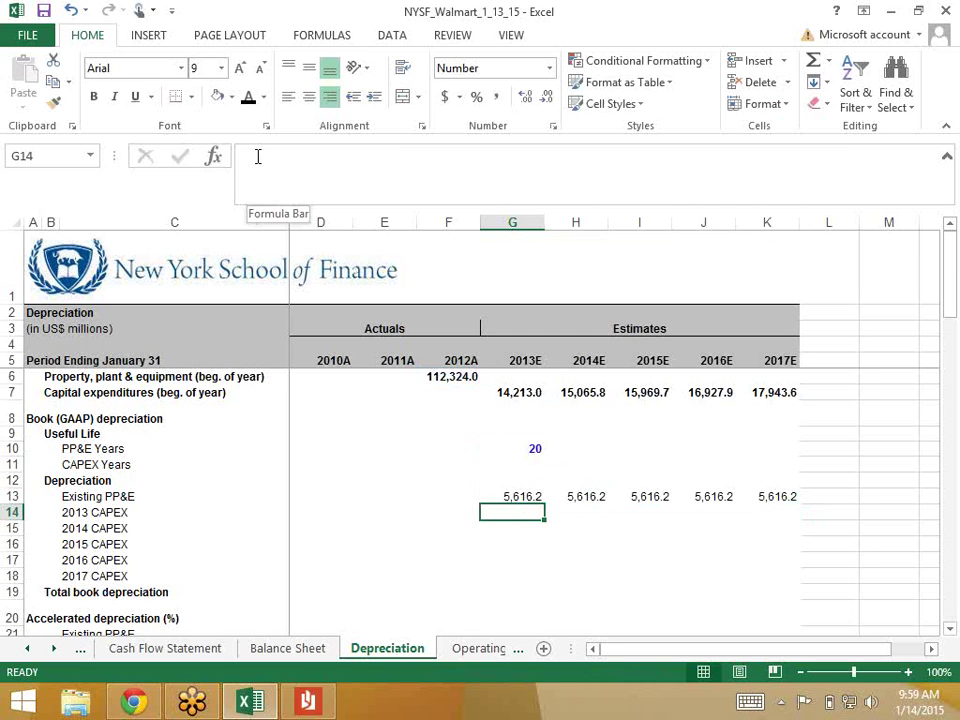
pyautogui.press('Up')
pyautogui.press('Up')
pyautogui.press('Up')
pyautogui.press('Up')
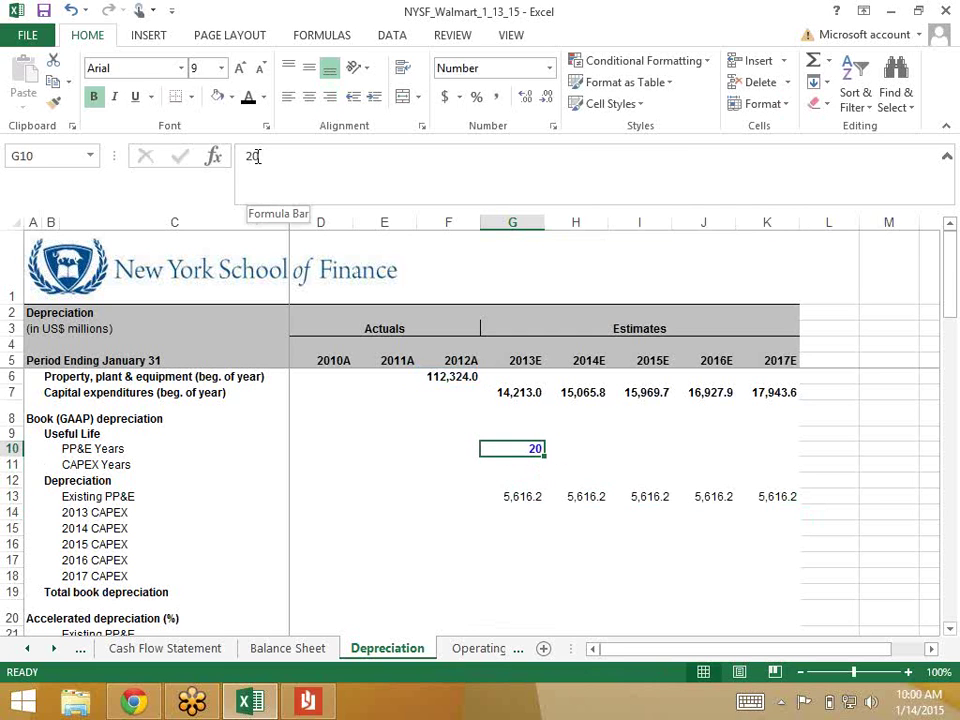
pyautogui.write('20')
pyautogui.press('Return')
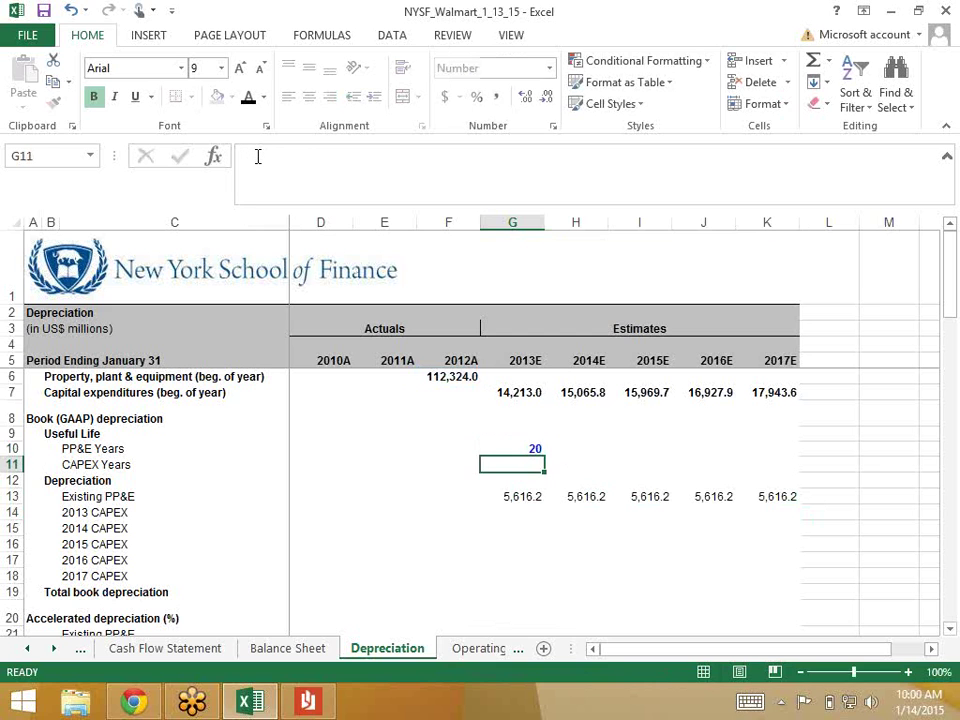
pyautogui.write('20')
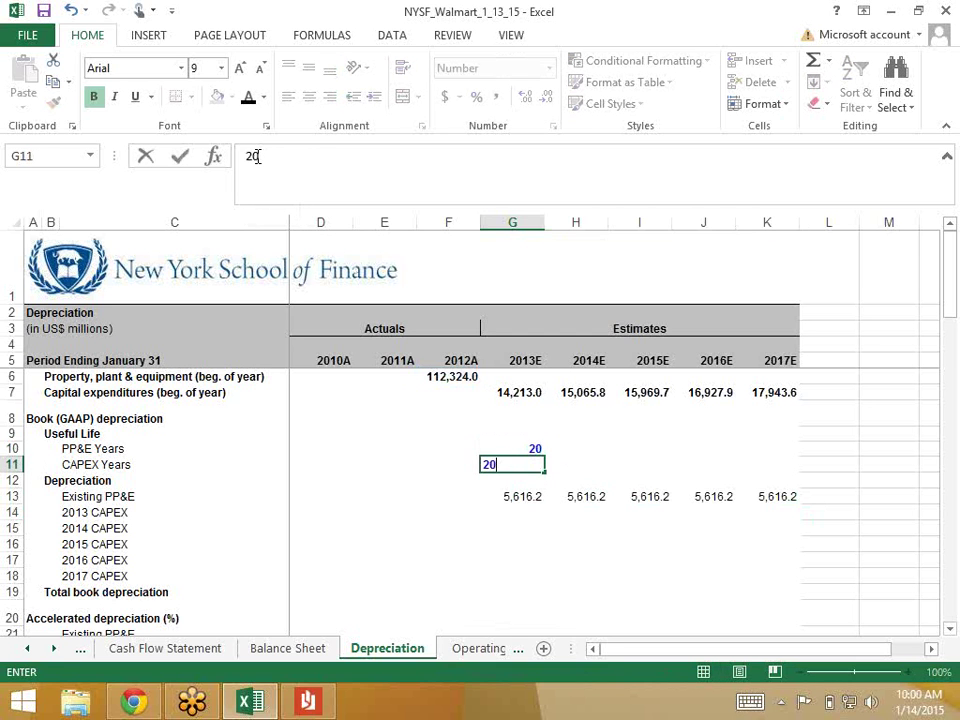
pyautogui.hotkey('ctrl', 'Return')
pyautogui.press('Down')
pyautogui.press('Down')
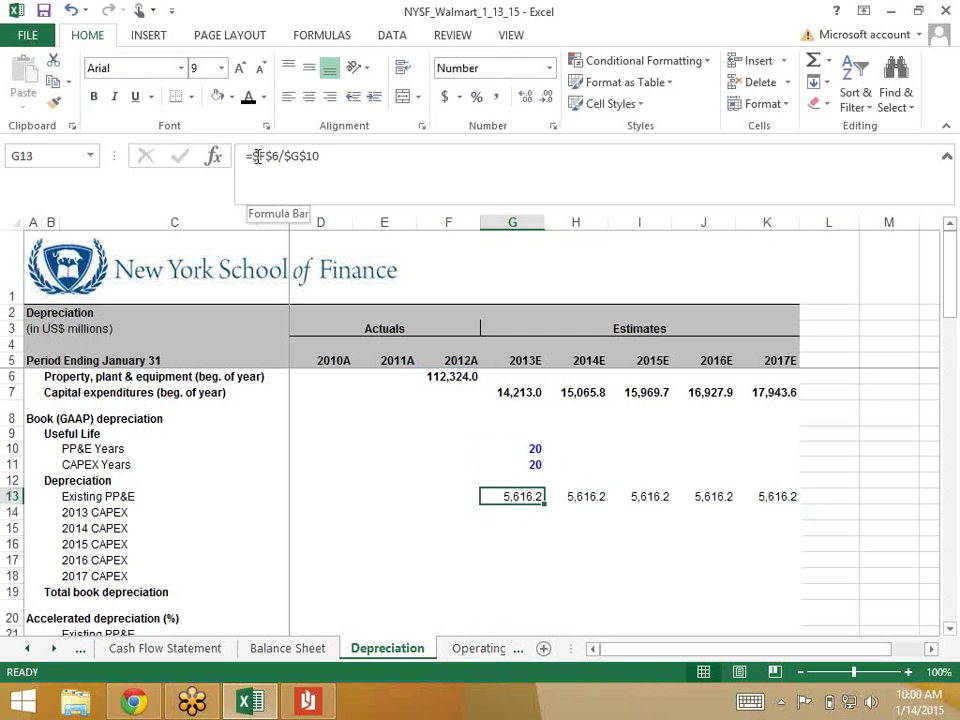
pyautogui.press('Up')
pyautogui.press('Up')
pyautogui.press('Up')
pyautogui.press('Down')
pyautogui.press('Down')
pyautogui.press('Down')
pyautogui.press('Down')
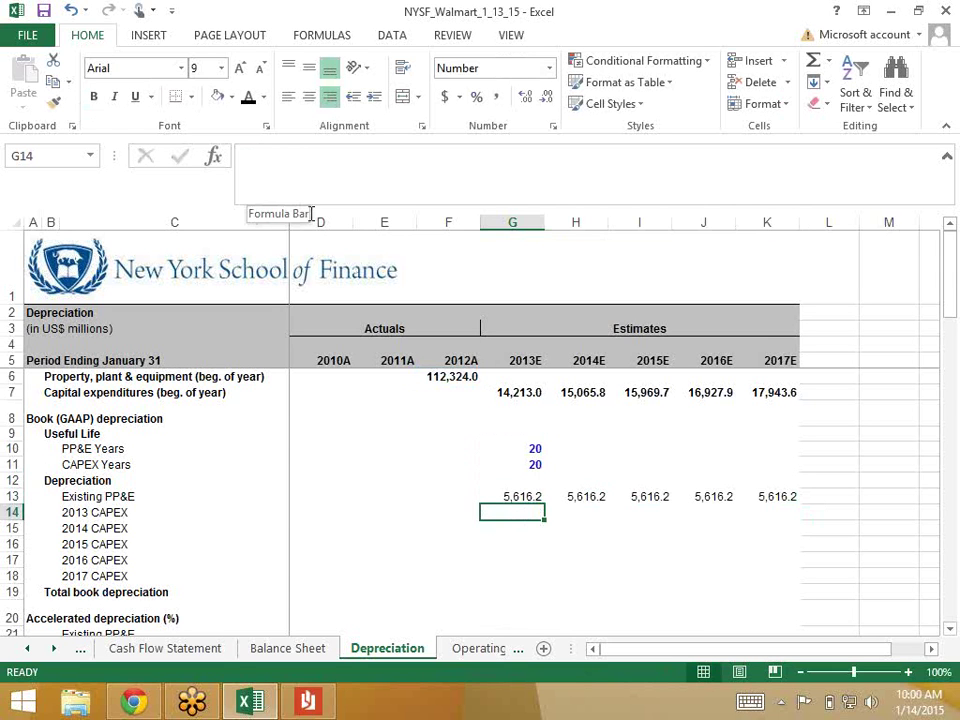
# Check the Property and Equipment table of useful lives in the Walmart annual report, and return to the Depreciation sheet.
pyautogui.moveTo(310, 708)
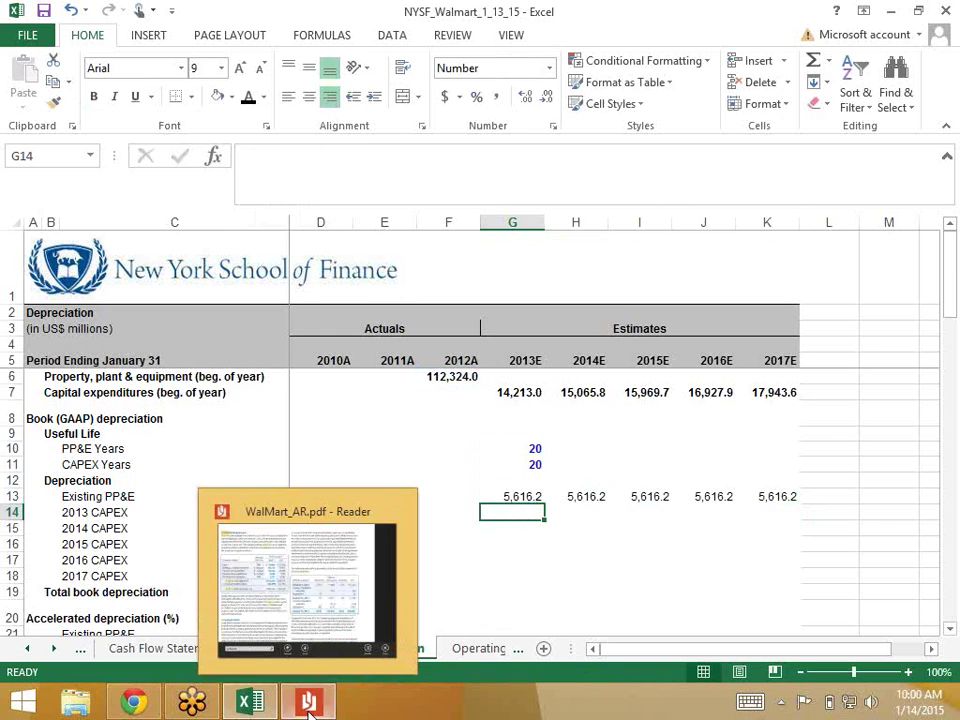
pyautogui.click(411, 565)
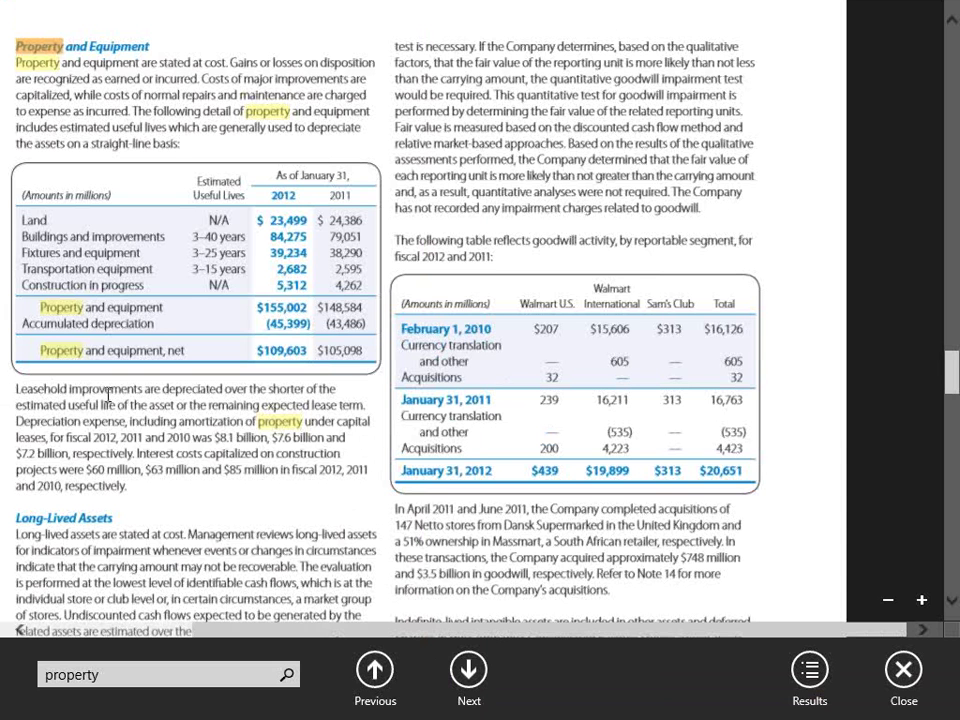
pyautogui.moveTo(108, 400); pyautogui.dragTo(154, 298)
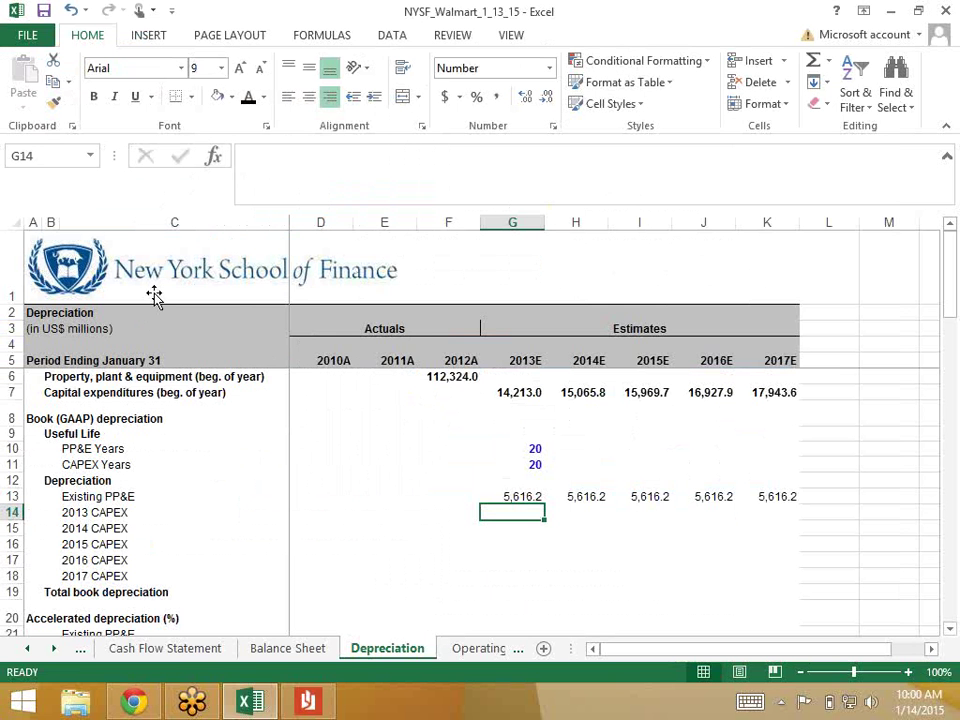
# Move the beginning PP&E link ='Balance Sheet'!F14 from the 2012A cell F6 to the 2013E cell G6.
pyautogui.click(443, 375)
pyautogui.press('Right')
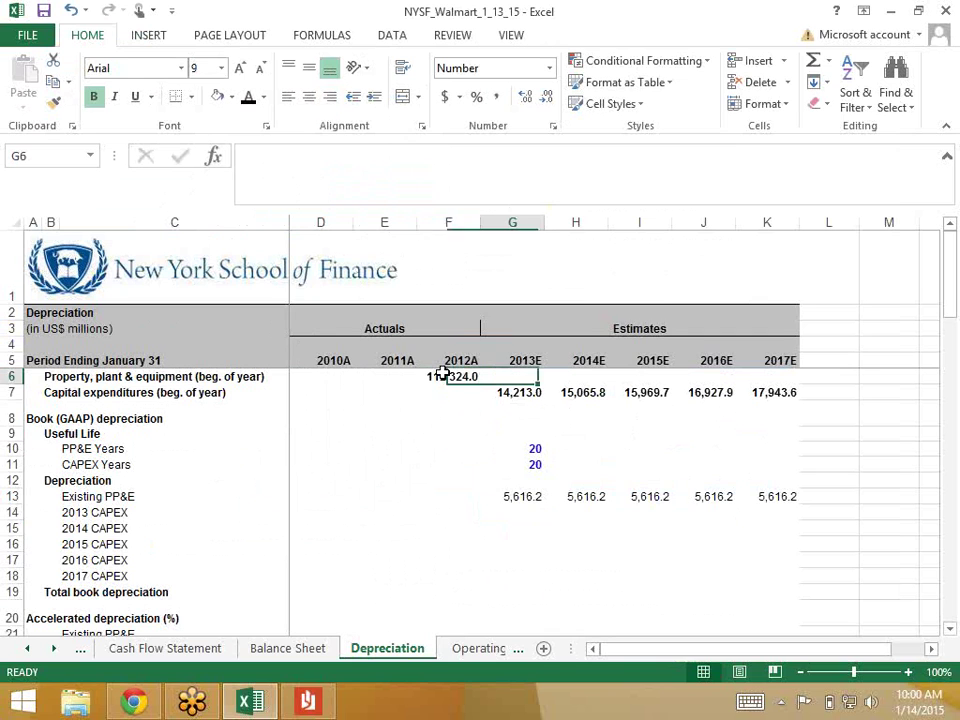
pyautogui.press('Left')
pyautogui.press('Right')
pyautogui.press('Left')
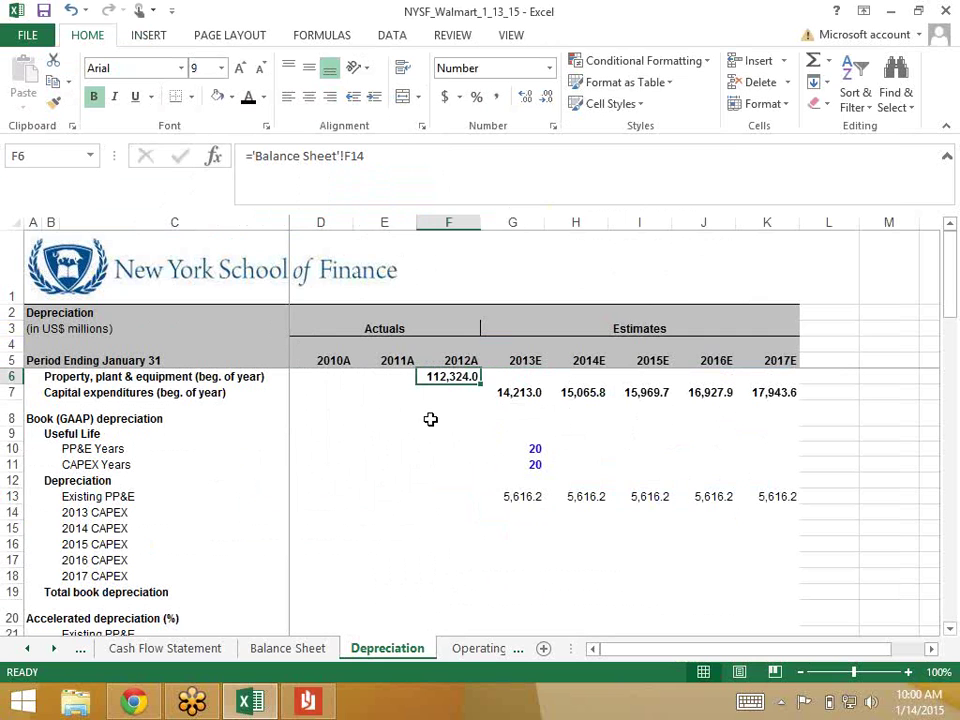
pyautogui.click(384, 156)
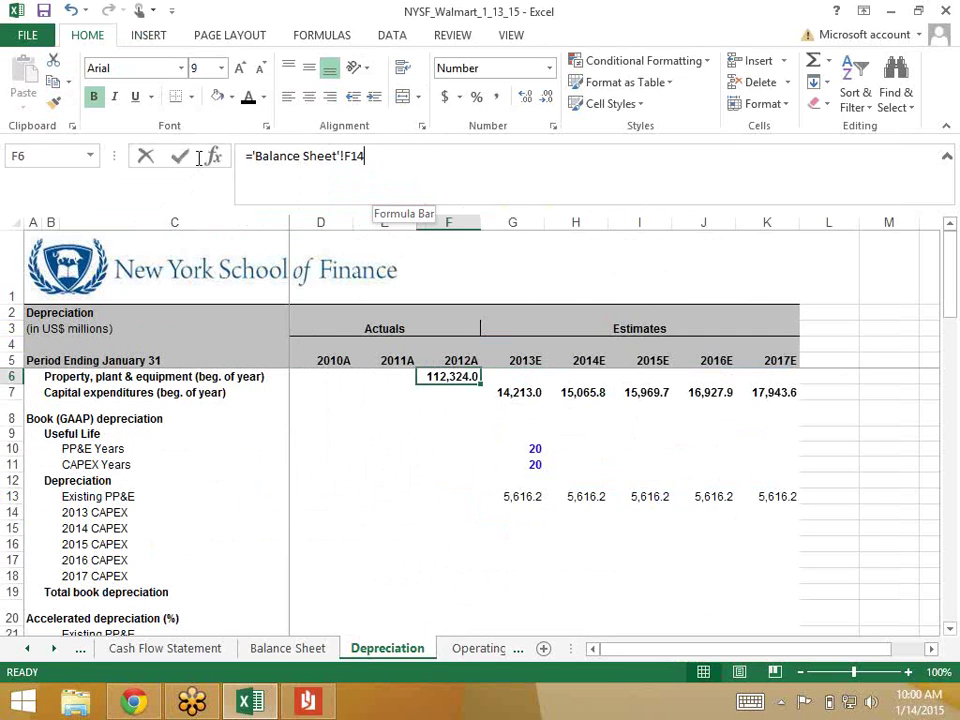
pyautogui.moveTo(246, 156); pyautogui.dragTo(364, 160)
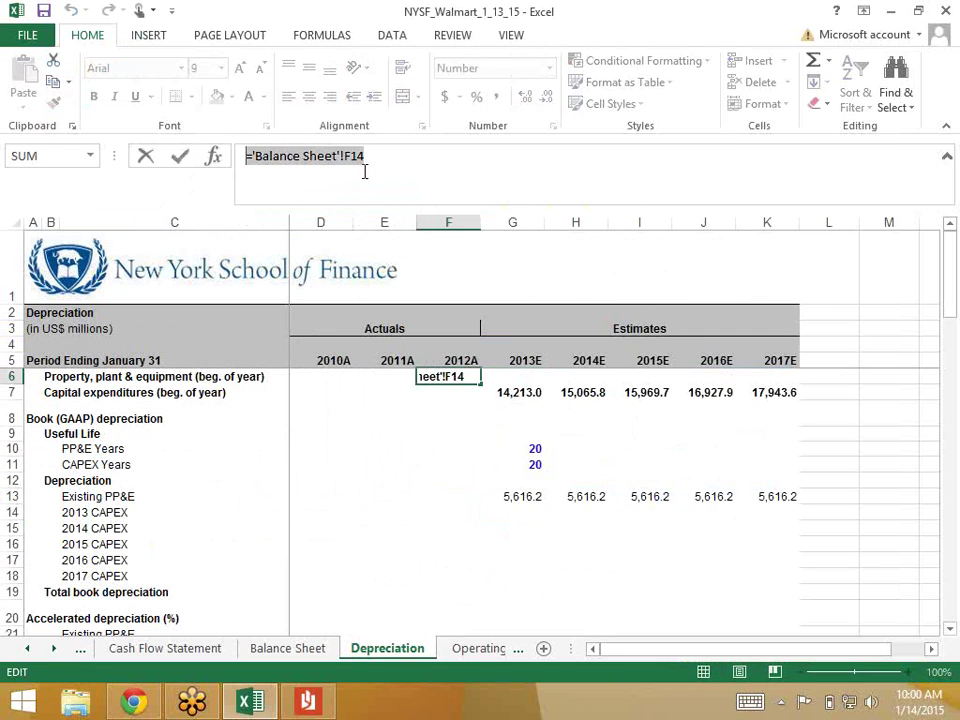
pyautogui.press('BackSpace')
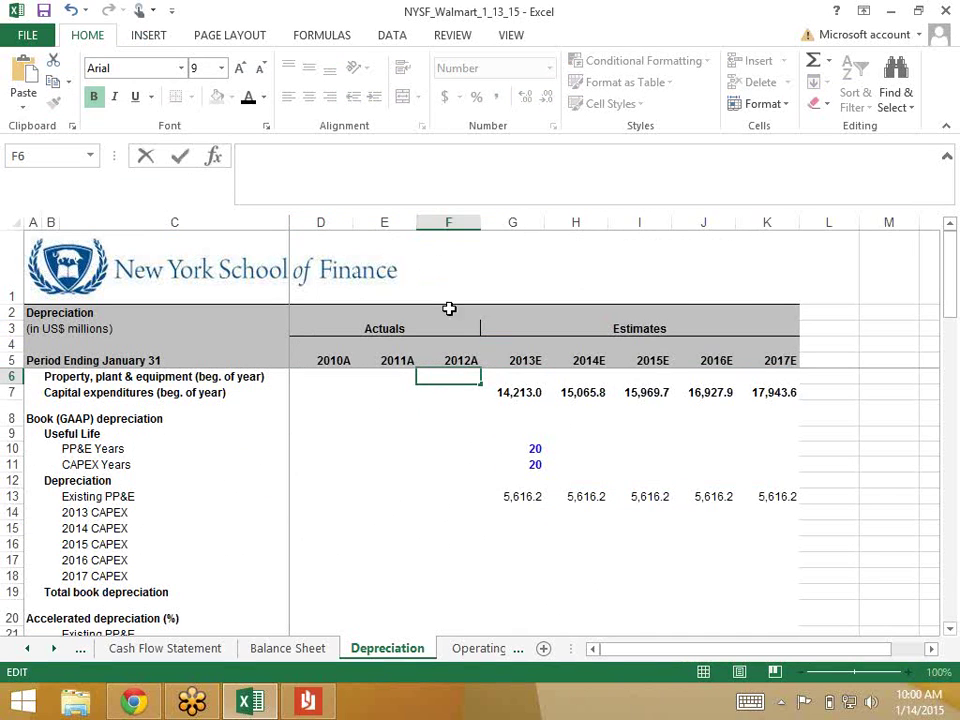
pyautogui.click(527, 379)
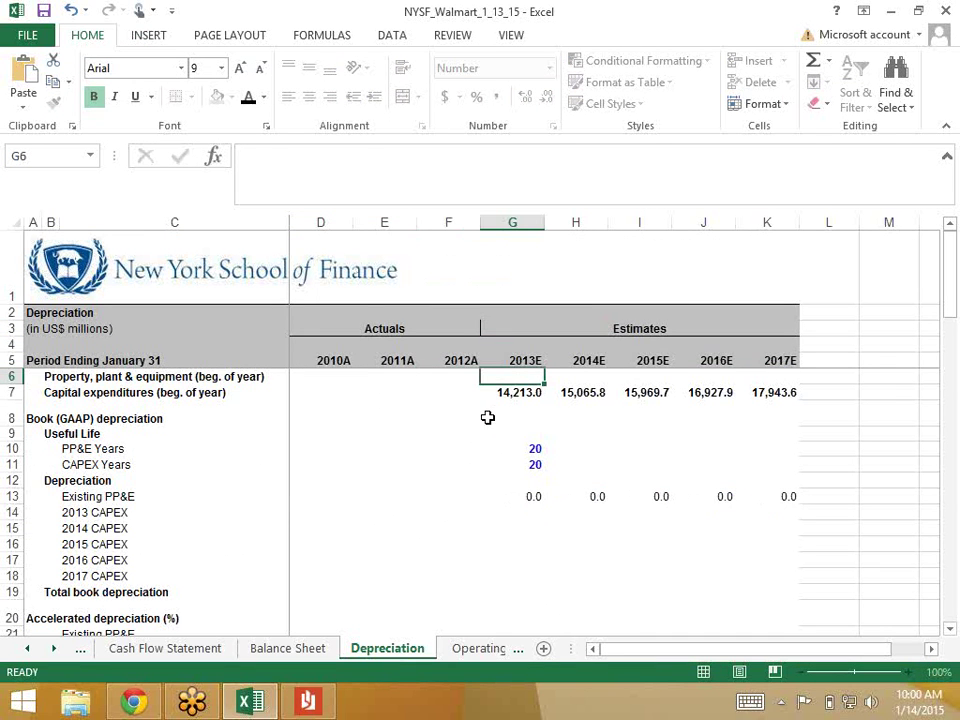
pyautogui.hotkey('ctrl', 'v')
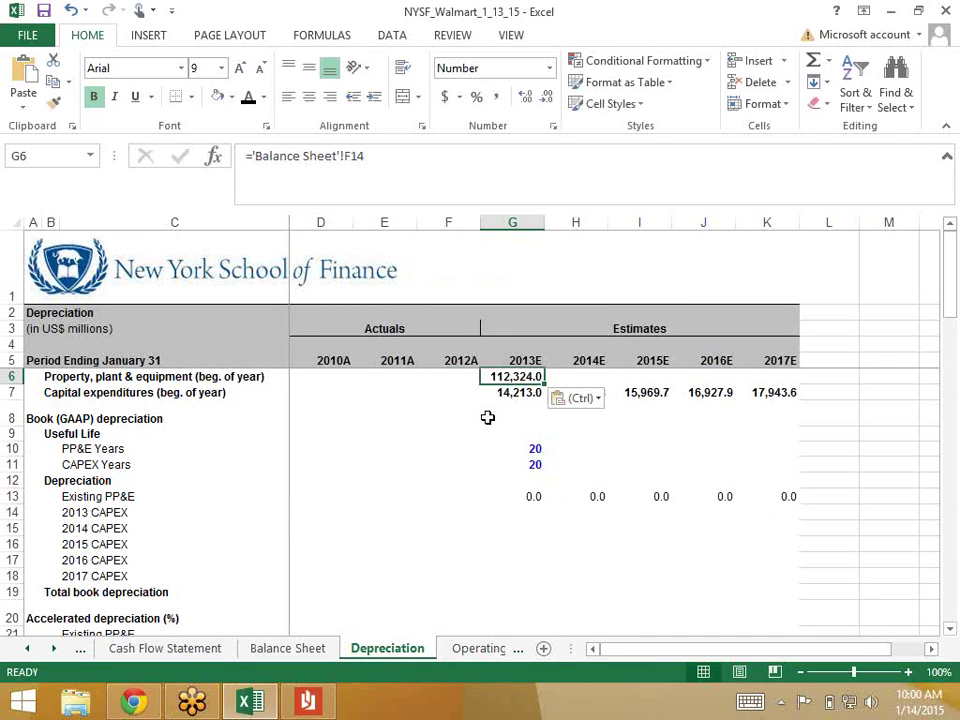
# Correct the 2013E existing PP&E depreciation formula in G13 to =$G$6/$G$10.
pyautogui.click(515, 496)
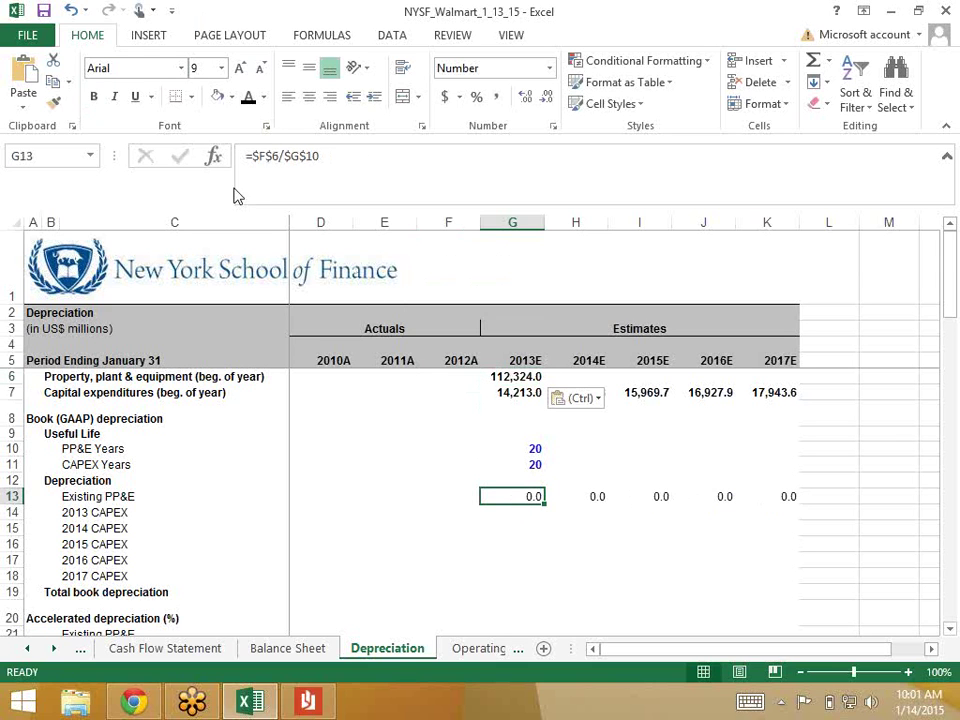
pyautogui.click(271, 192)
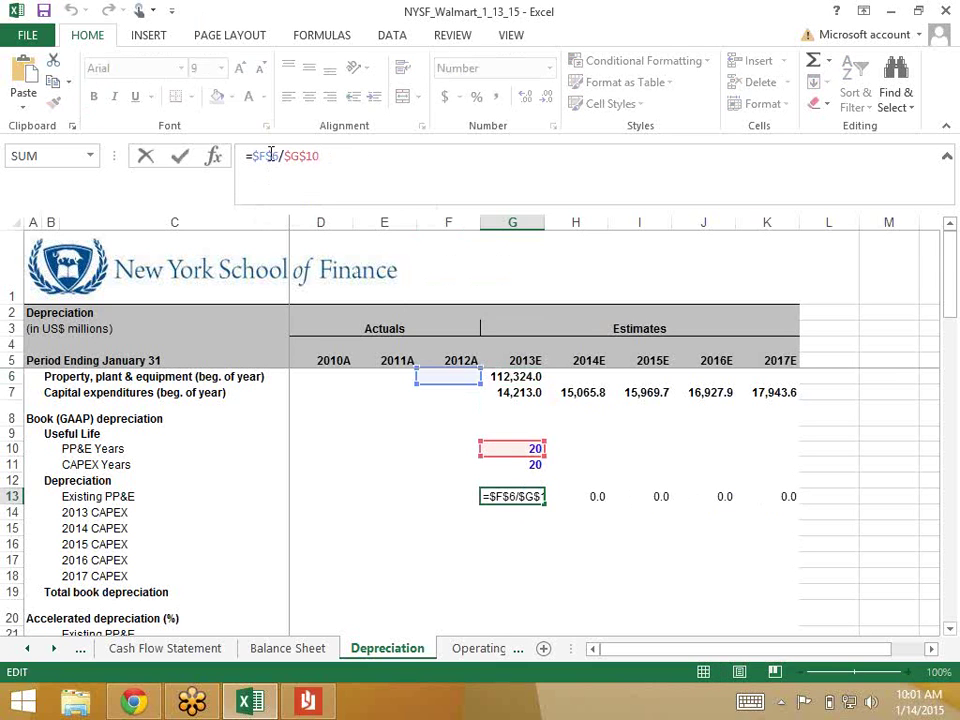
pyautogui.click(267, 156)
pyautogui.press('BackSpace')
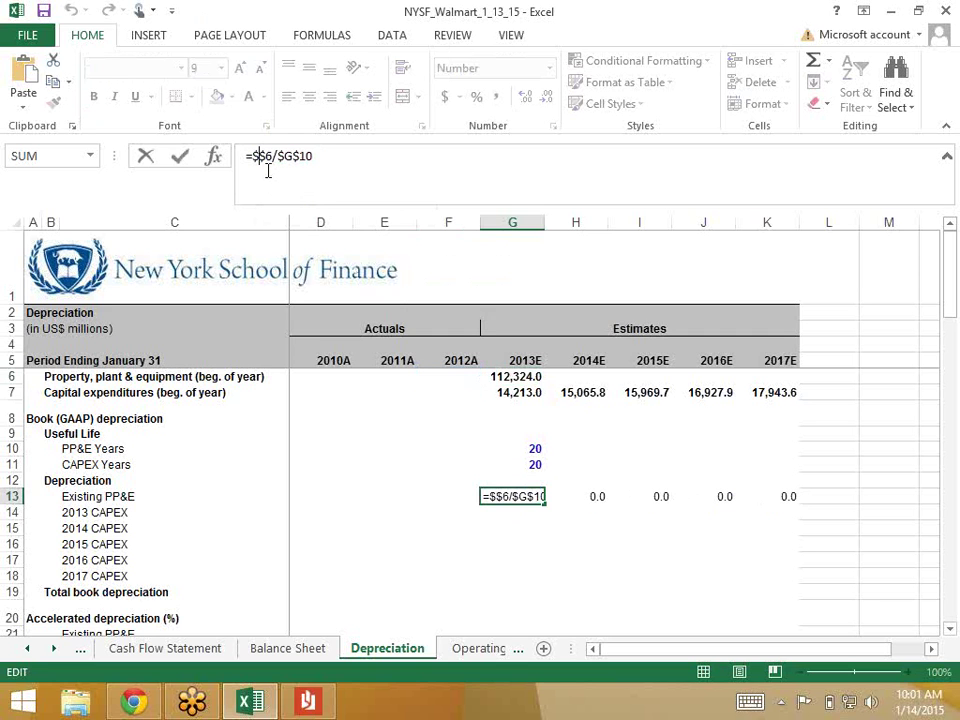
pyautogui.write('g')
pyautogui.press('Return')
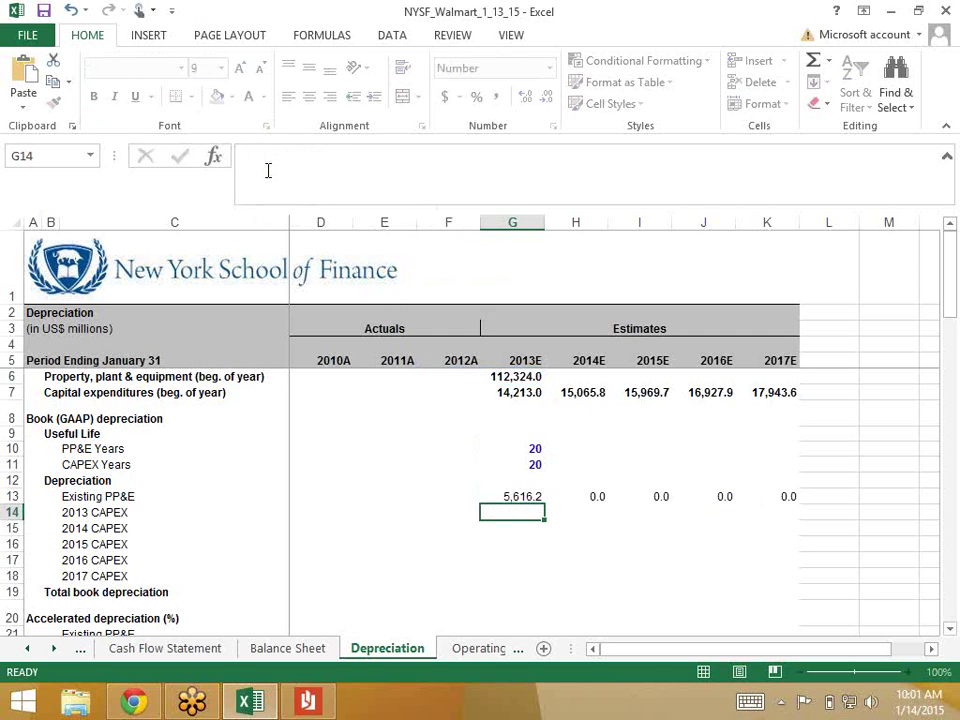
# Fill the corrected existing PP&E depreciation formula from G13 across the estimate years through K13.
pyautogui.press('Up')
pyautogui.hotkey('shift', 'Right')
pyautogui.hotkey('shift', 'Right')
pyautogui.hotkey('shift', 'Right')
pyautogui.hotkey('shift', 'Right')
pyautogui.hotkey('shift', 'Right')
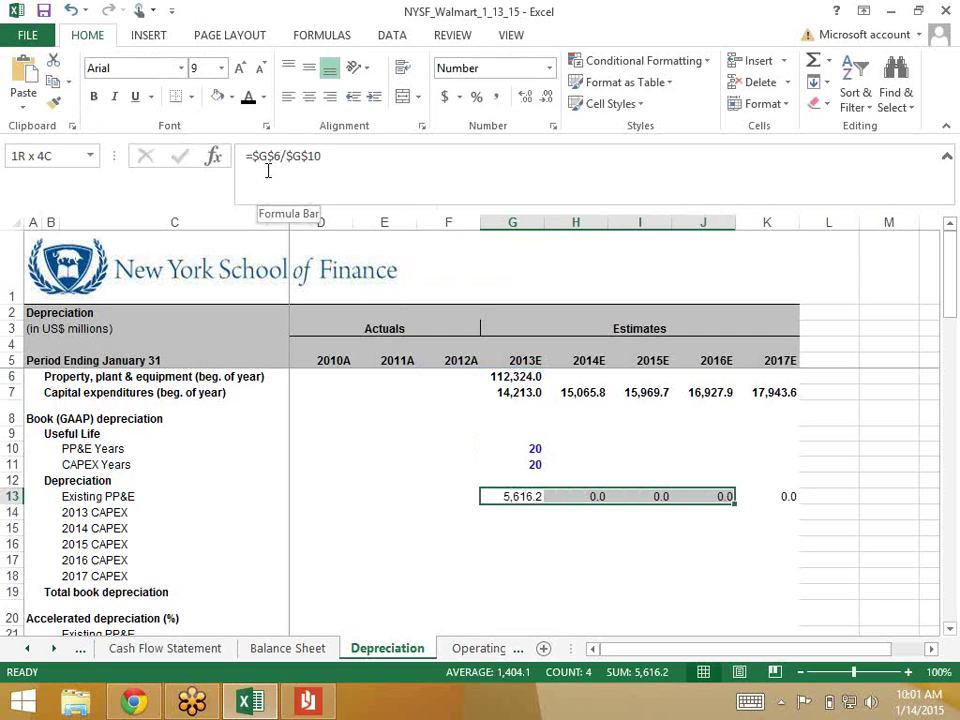
pyautogui.hotkey('shift', 'Left')
pyautogui.hotkey('ctrl', 'r')
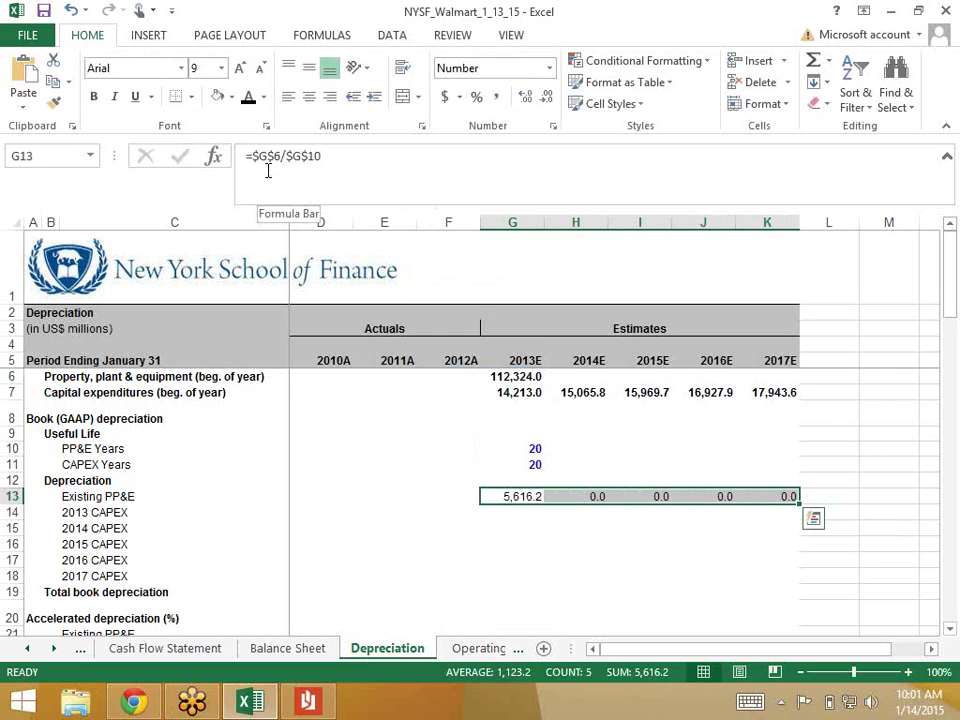
pyautogui.press('Down')
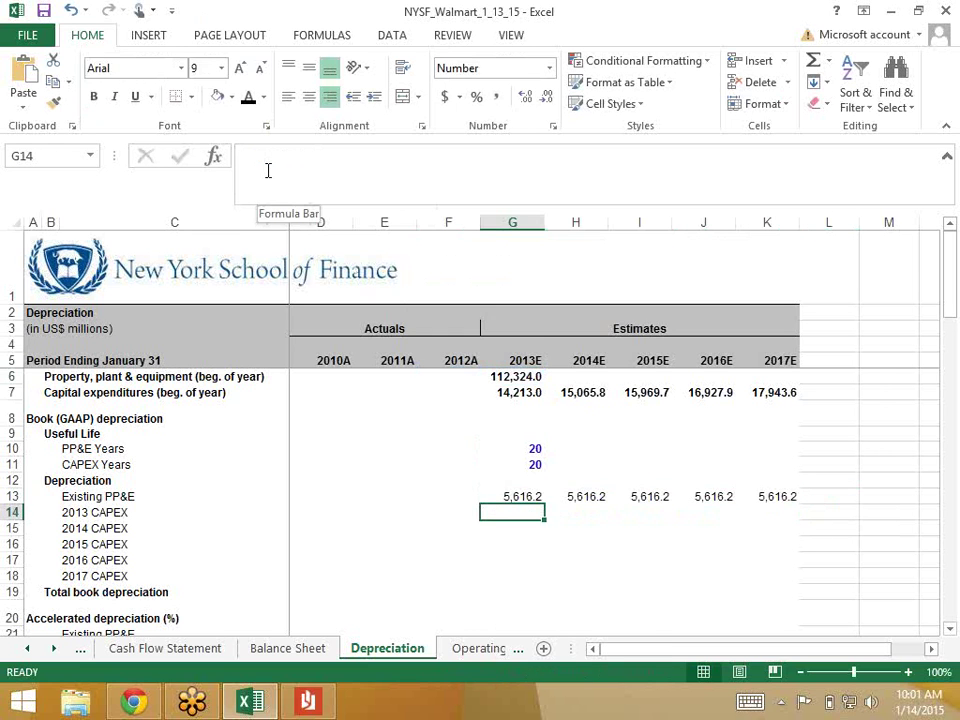
pyautogui.press('Up')
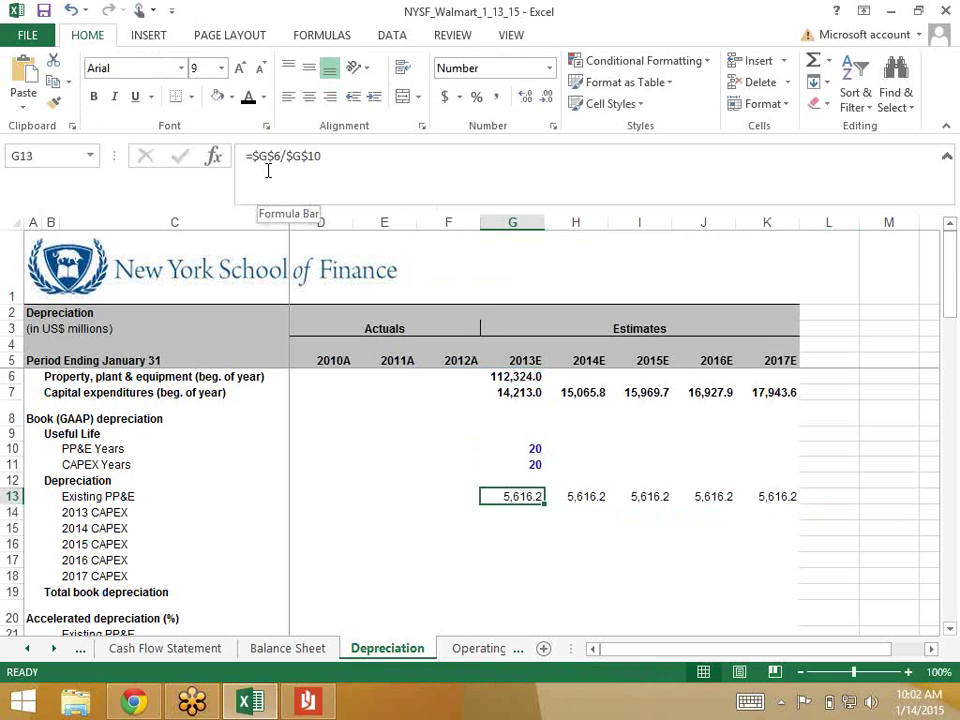
# Calculate 2013 CAPEX depreciation in G14 with the absolute-reference formula =$G$7/$G$11.
pyautogui.press('Down')
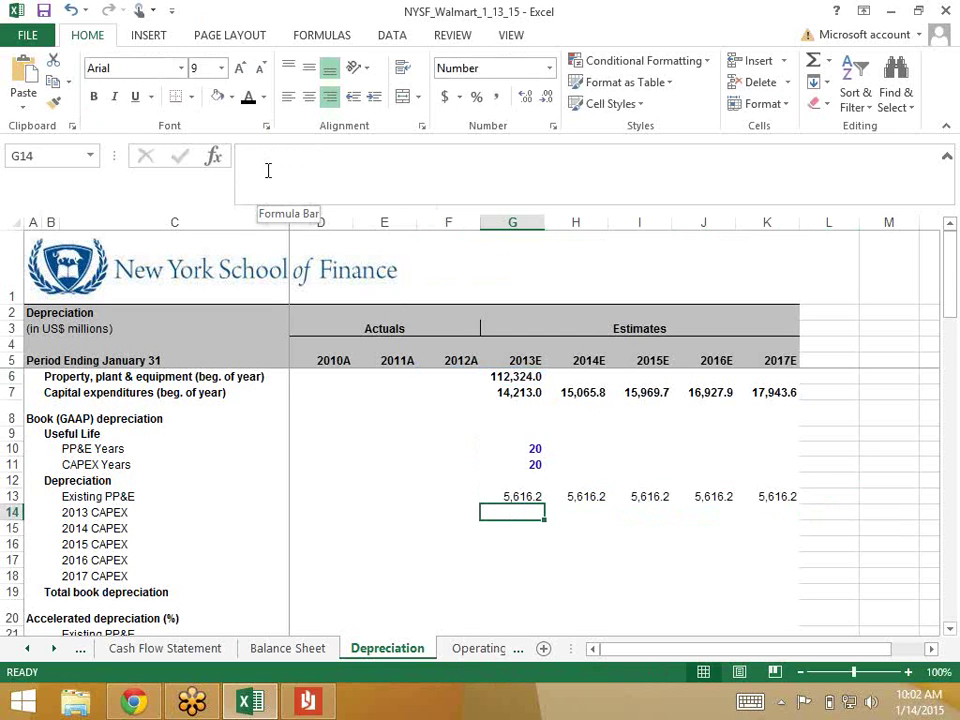
pyautogui.write('=')
pyautogui.press('Up')
pyautogui.press('Up')
pyautogui.press('Up')
pyautogui.press('Up')
pyautogui.press('Up')
pyautogui.press('Up')
pyautogui.press('Up')
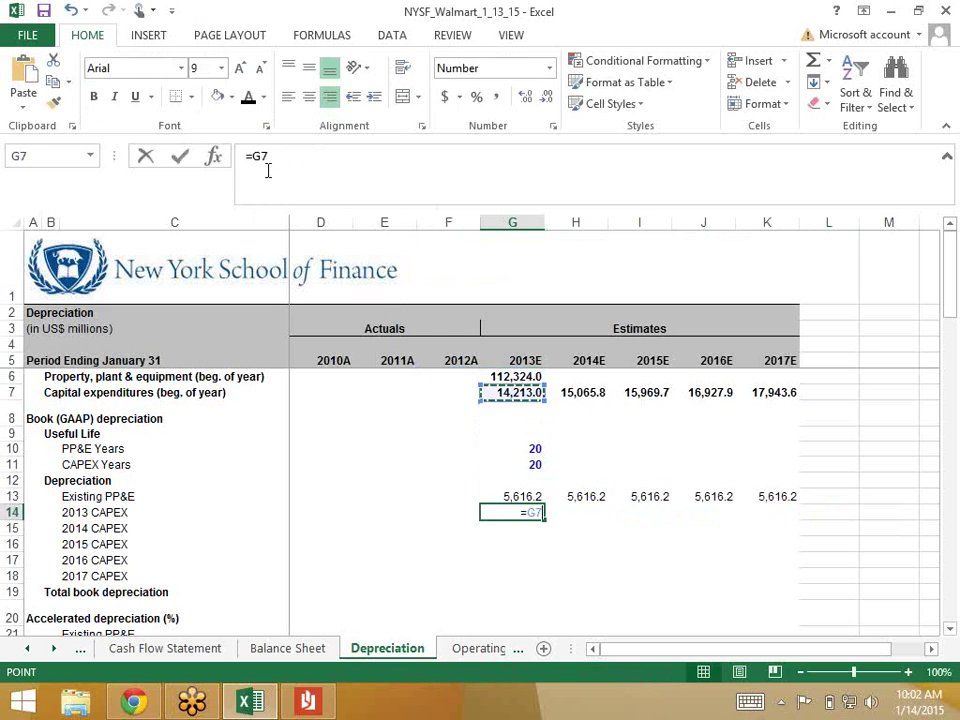
pyautogui.press('F4')
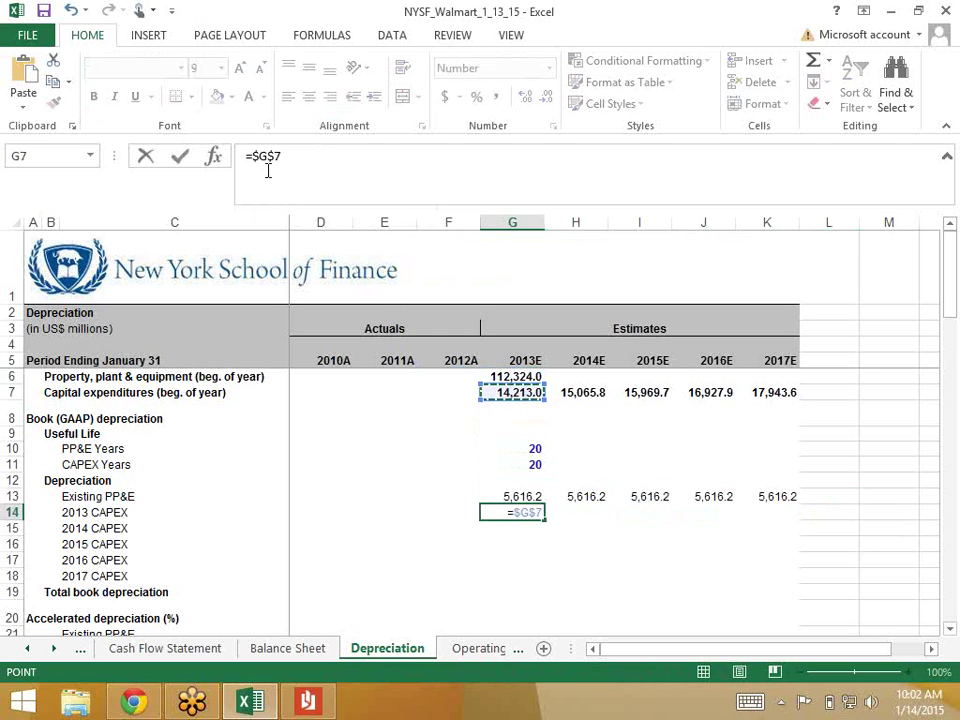
pyautogui.write('/')
pyautogui.press('Up')
pyautogui.press('Up')
pyautogui.press('Up')
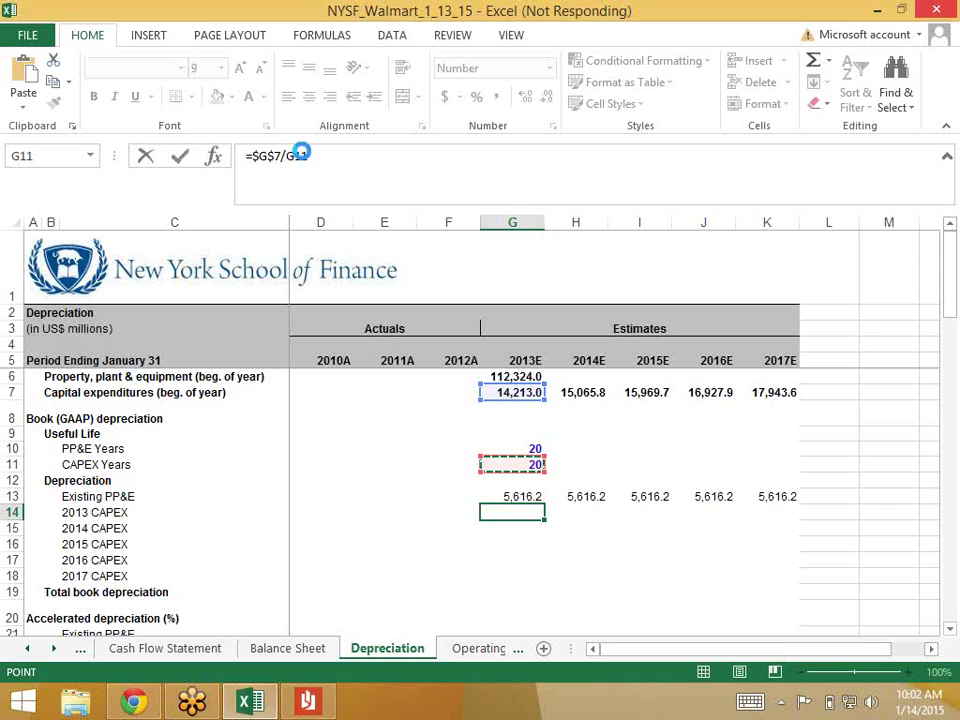
pyautogui.click(300, 156)
pyautogui.press('F4')
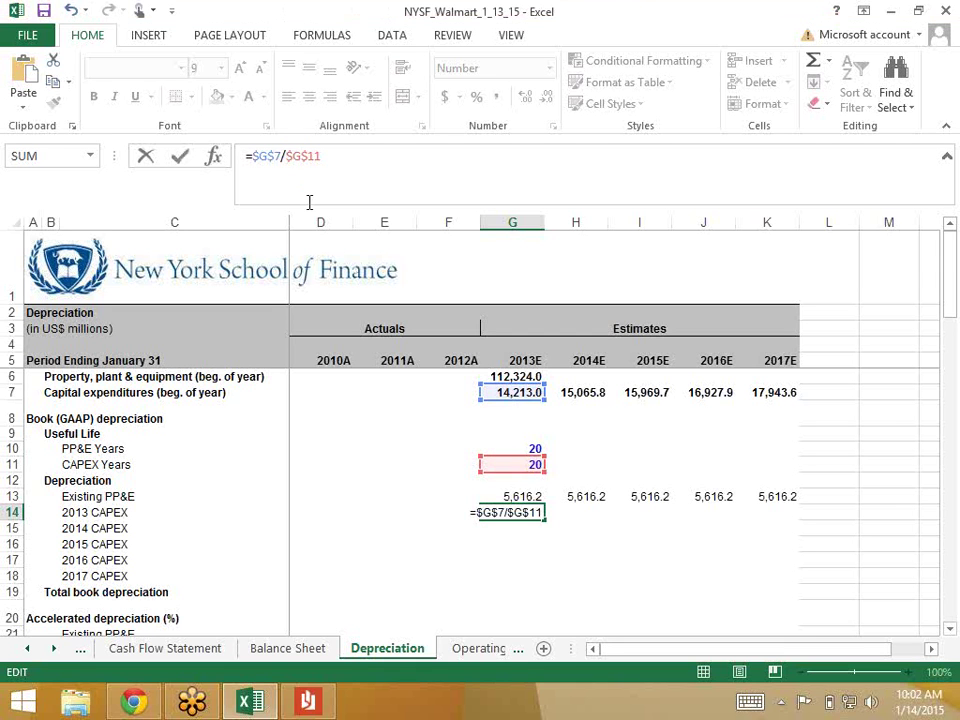
pyautogui.press('Return')
# Fill the 2013 CAPEX depreciation formula from G14 across the estimate years through K14.
pyautogui.press('Up')
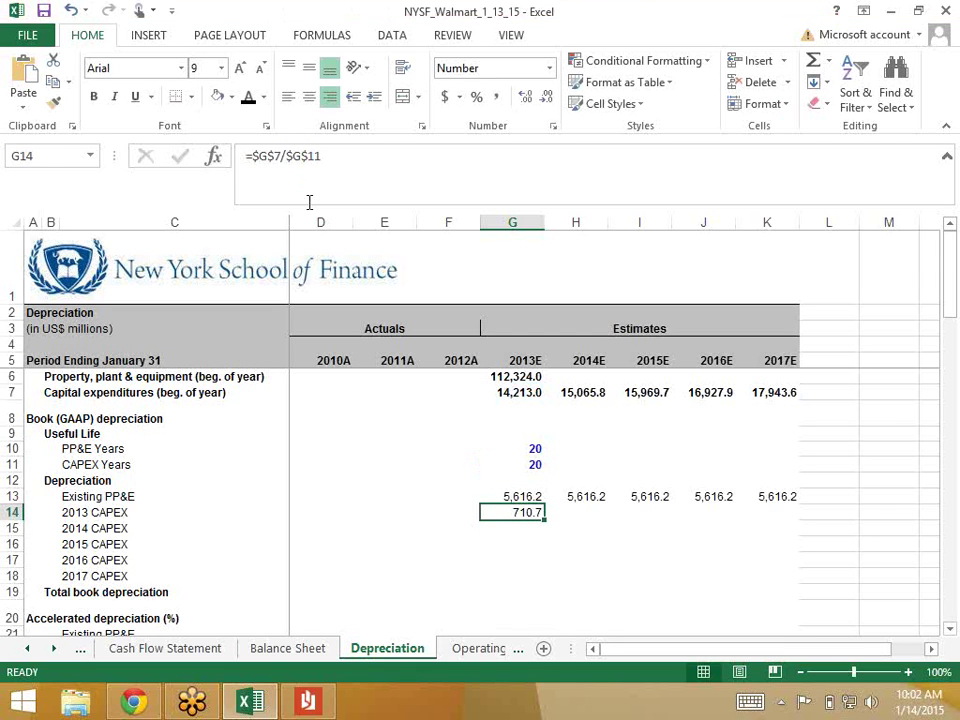
pyautogui.hotkey('shift', 'Right')
pyautogui.hotkey('shift', 'Right')
pyautogui.hotkey('shift', 'Right')
pyautogui.hotkey('shift', 'Right')
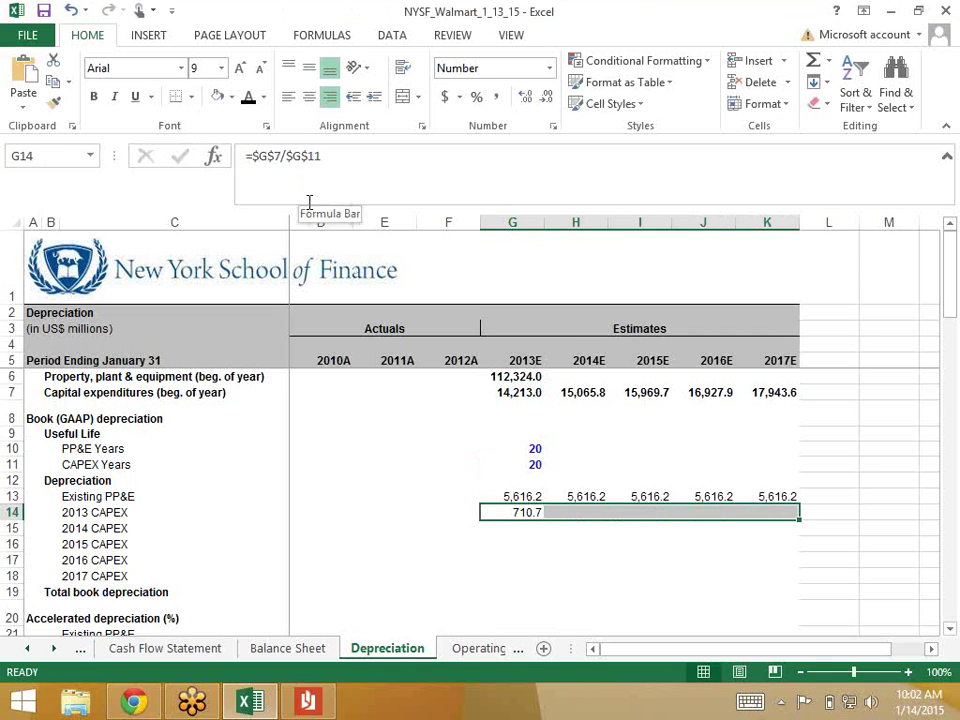
pyautogui.hotkey('ctrl', 'r')
pyautogui.hotkey('shift', 'Left')
pyautogui.hotkey('shift', 'Left')
pyautogui.hotkey('shift', 'Left')
pyautogui.hotkey('shift', 'Left')
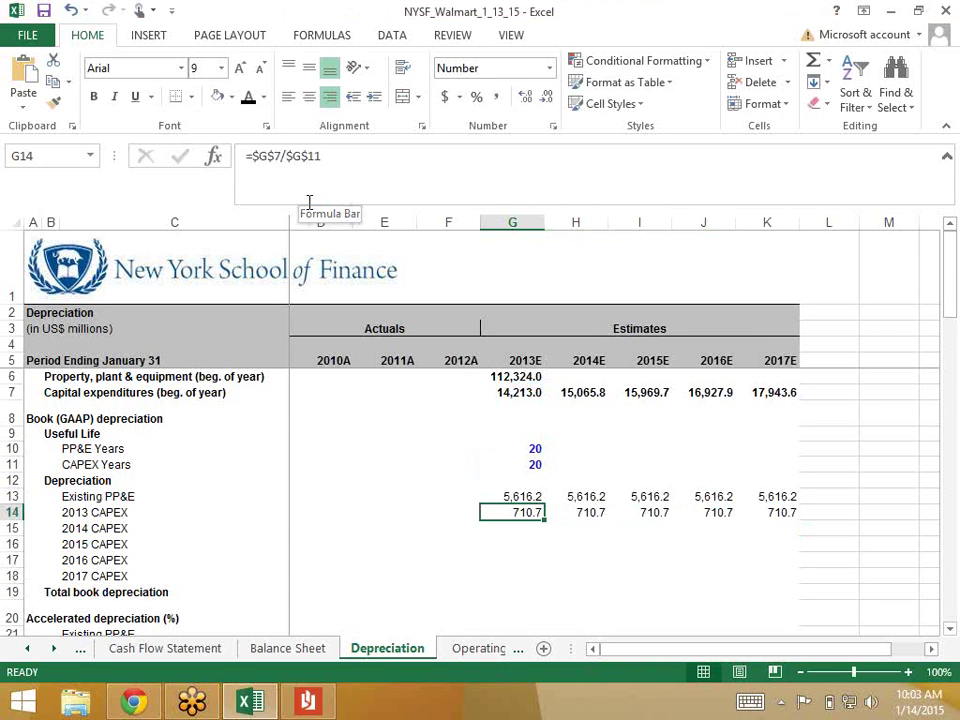
# Set the 2014E CAPEX useful life in H11 to 20 years.
pyautogui.press('Down')
pyautogui.press('Right')
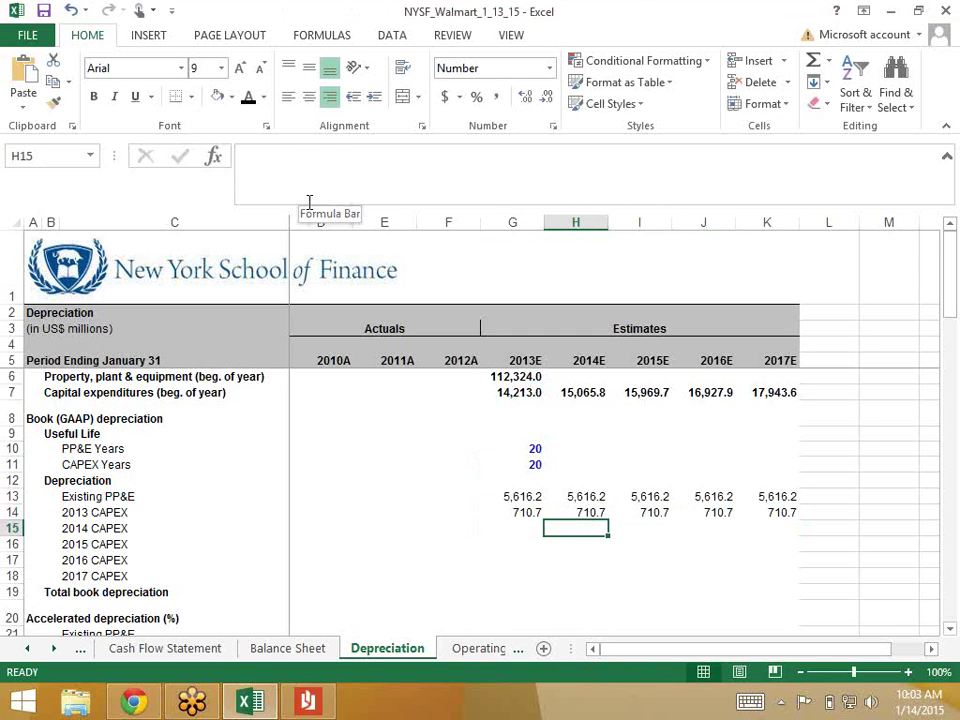
pyautogui.press('Up')
pyautogui.press('Up')
pyautogui.press('Up')
pyautogui.press('Up')
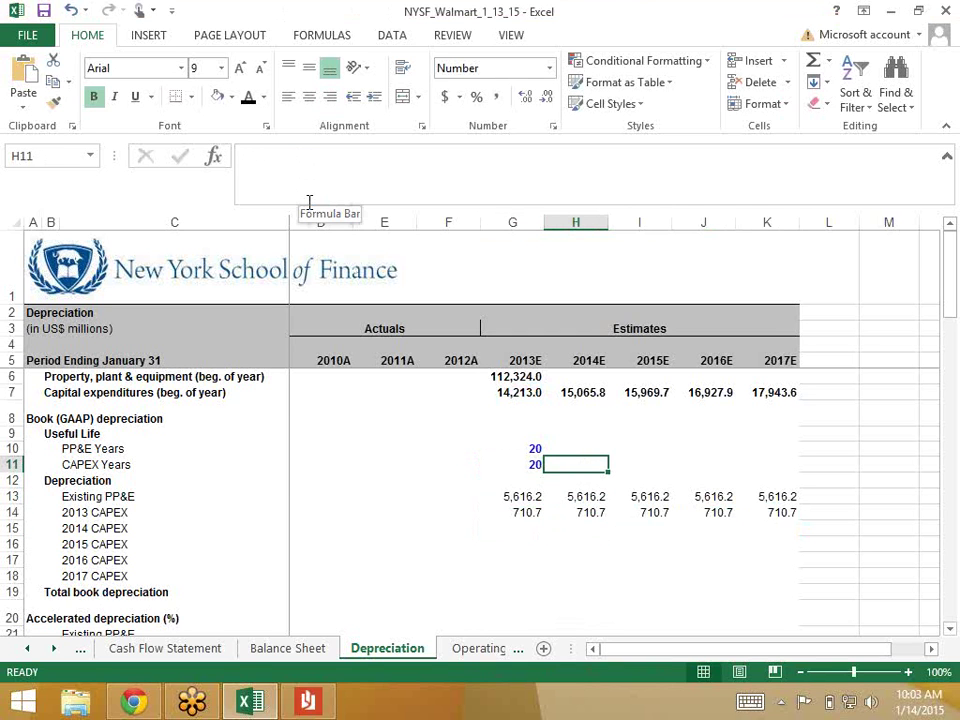
pyautogui.write('20')
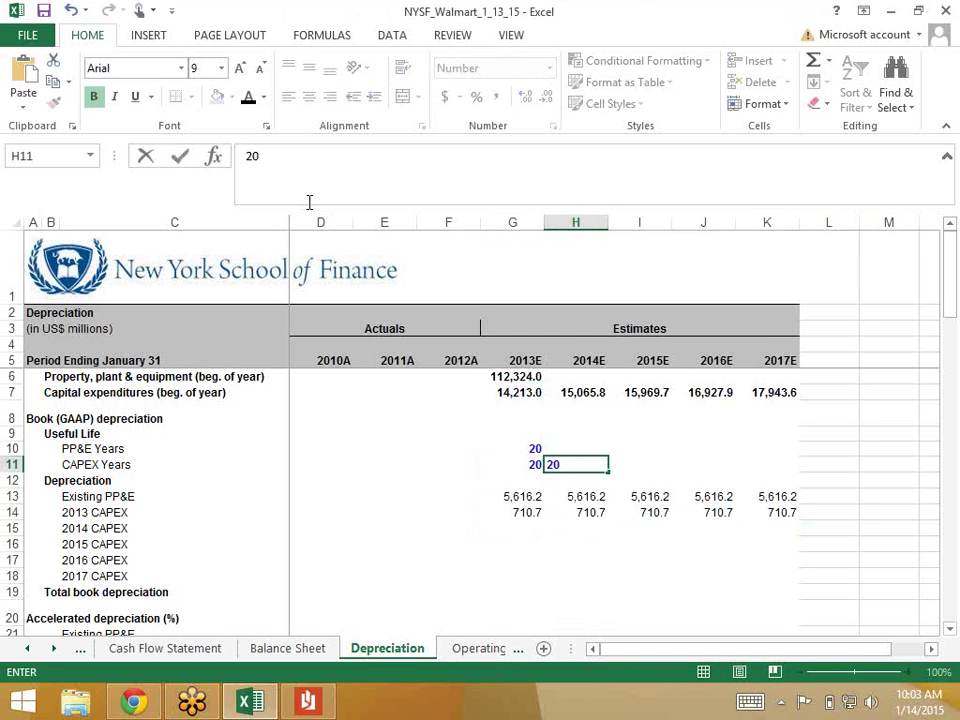
pyautogui.press('Down')
# Calculate 2014 CAPEX depreciation in H15 with the absolute-reference formula =$H$7/$H$11.
pyautogui.press('Down')
pyautogui.press('Down')
pyautogui.press('Down')
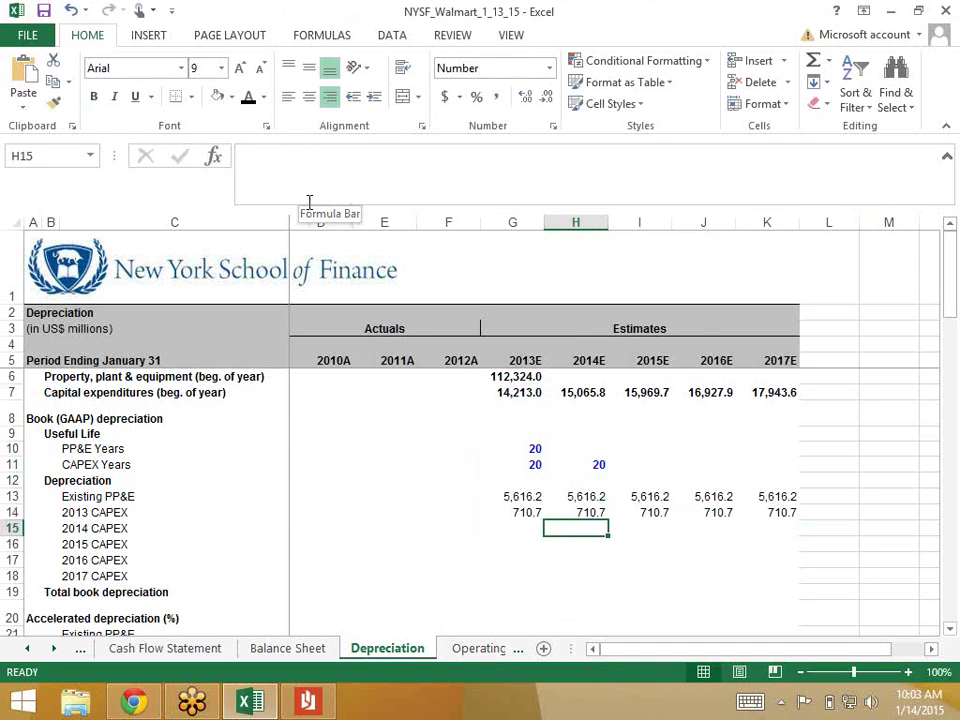
pyautogui.write('=')
pyautogui.press('Up')
pyautogui.press('Up')
pyautogui.press('Up')
pyautogui.press('Up')
pyautogui.press('Up')
pyautogui.press('Up')
pyautogui.press('Up')
pyautogui.press('Up')
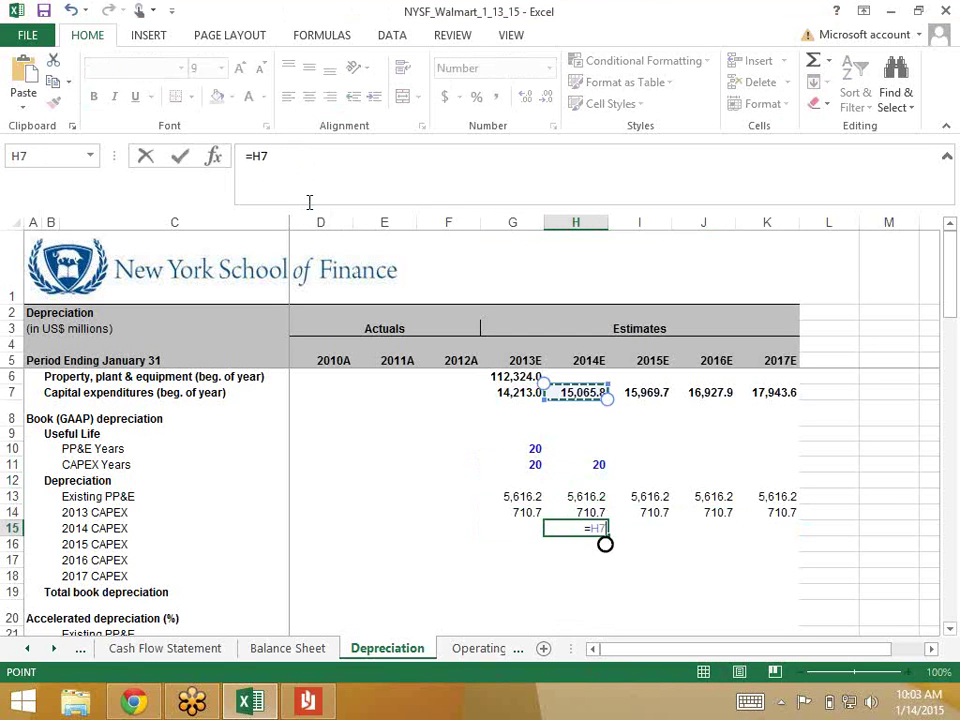
pyautogui.write('/')
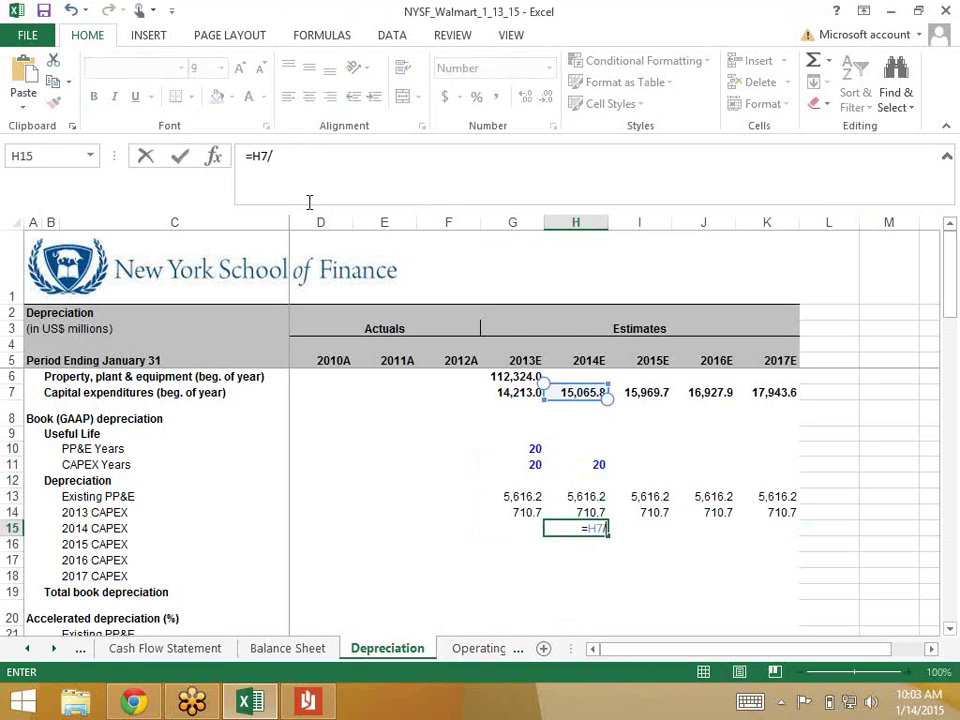
pyautogui.press('Up')
pyautogui.press('Up')
pyautogui.press('Up')
pyautogui.press('Up')
pyautogui.press('F4')
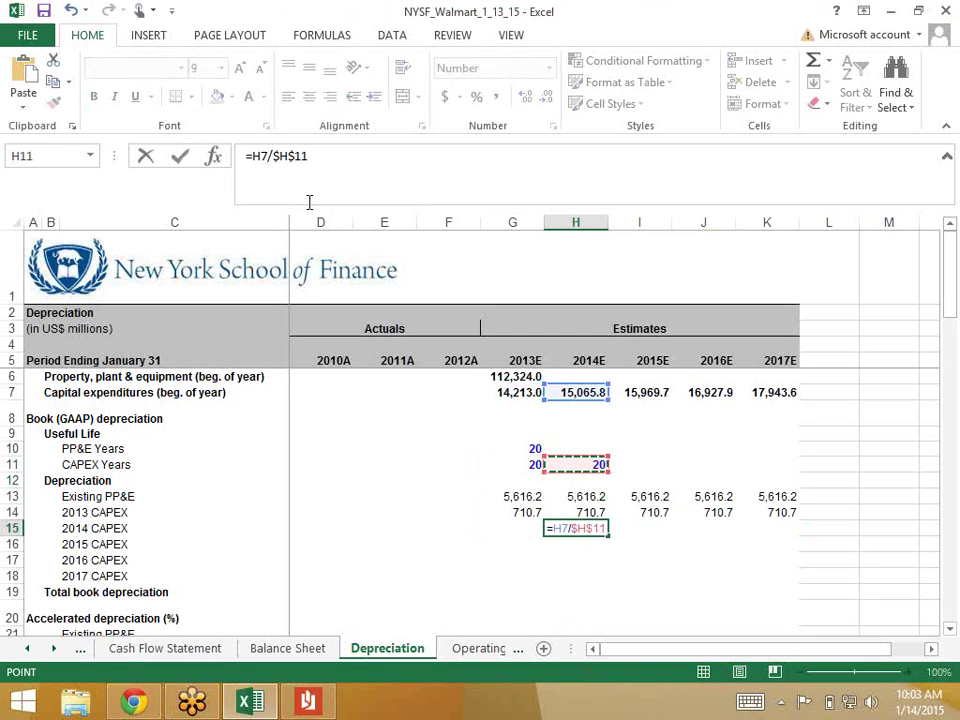
pyautogui.click(252, 173)
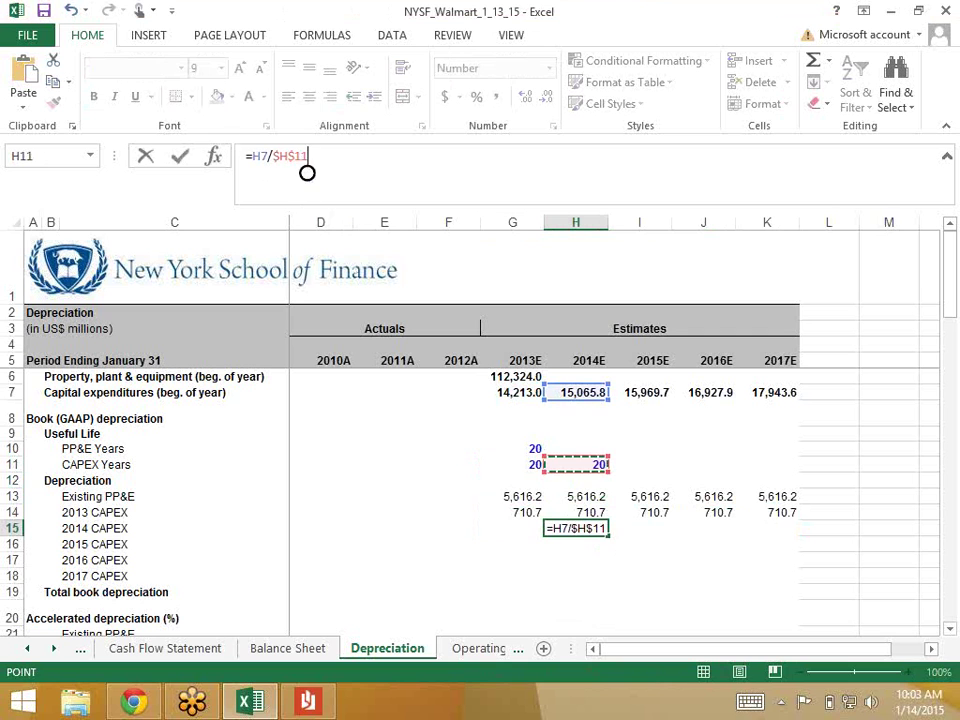
pyautogui.doubleClick(259, 156)
pyautogui.press('F4')
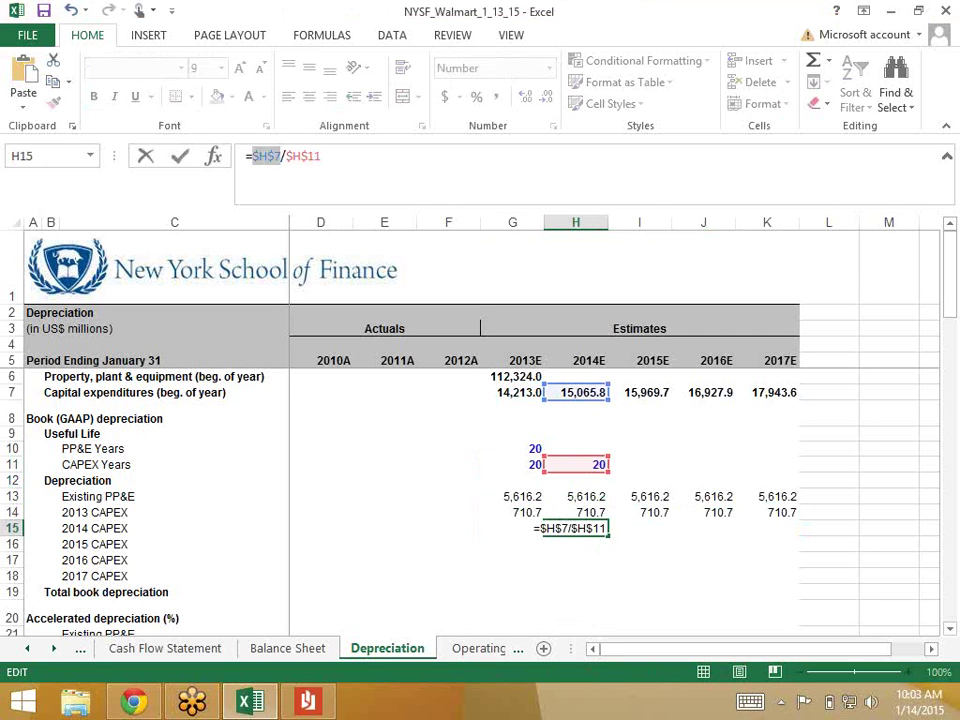
pyautogui.press('Return')
# Fill the 2014 CAPEX depreciation formula from H15 across the remaining estimate years through K15.
pyautogui.moveTo(575, 528); pyautogui.dragTo(767, 528)
pyautogui.hotkey('ctrl', 'r')
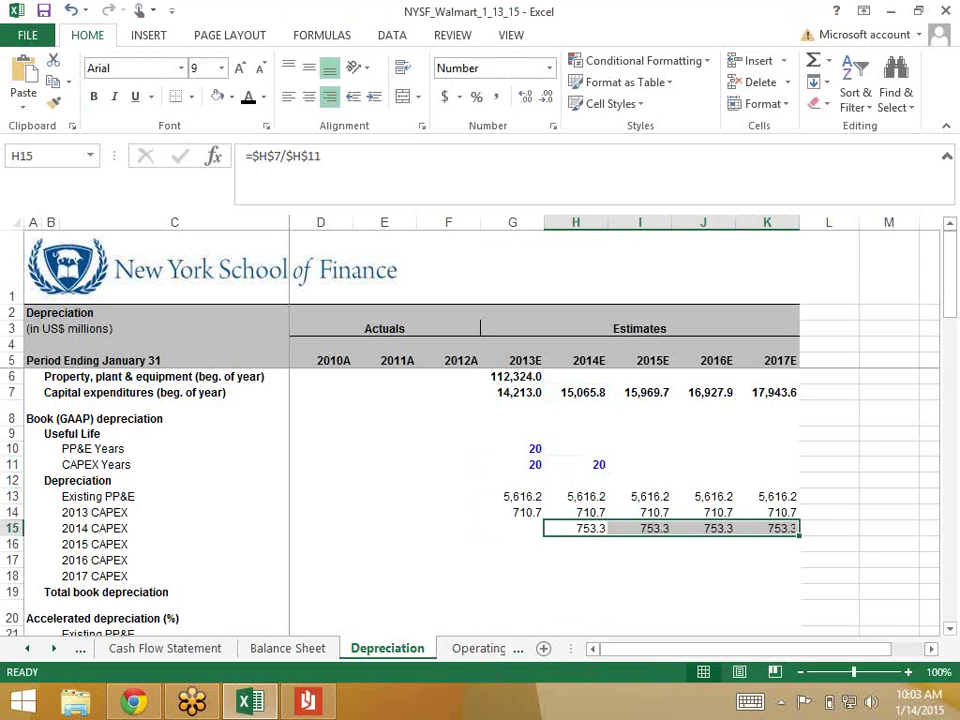
pyautogui.click(575, 544)
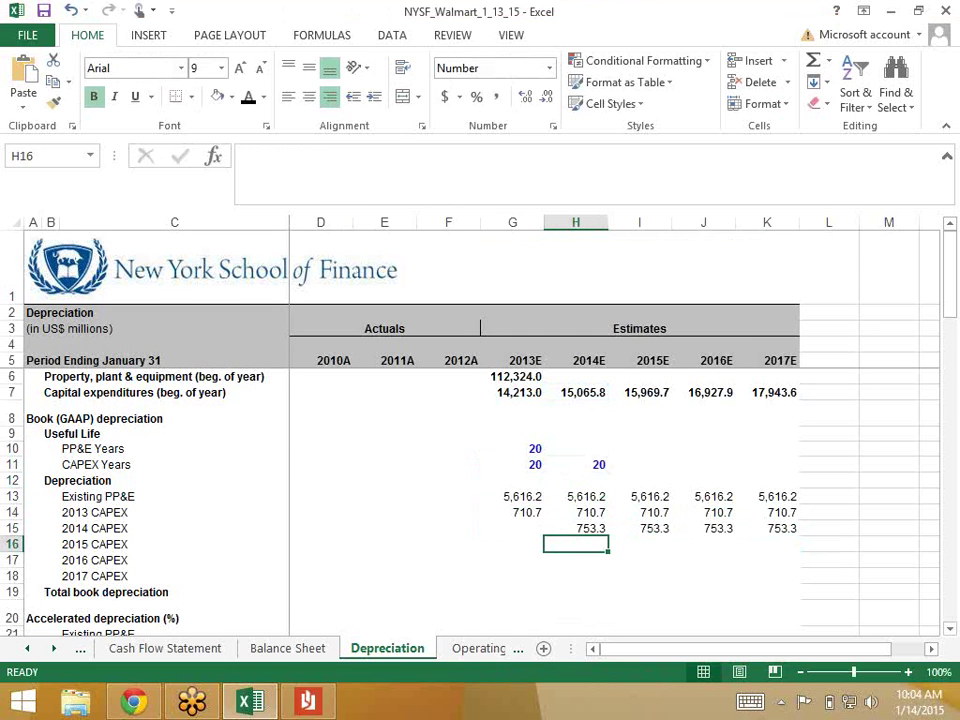
# Copy the 20-year CAPEX useful life from H11 into the 2015E cell I11.
pyautogui.press('Up')
pyautogui.press('Up')
pyautogui.press('Up')
pyautogui.press('Up')
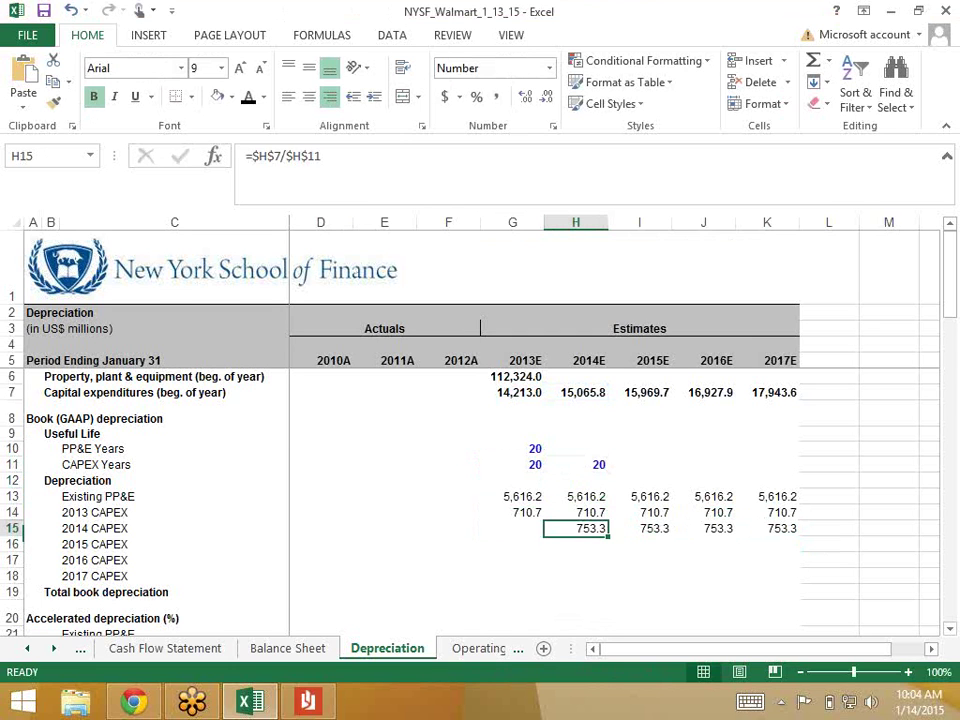
pyautogui.press('Up')
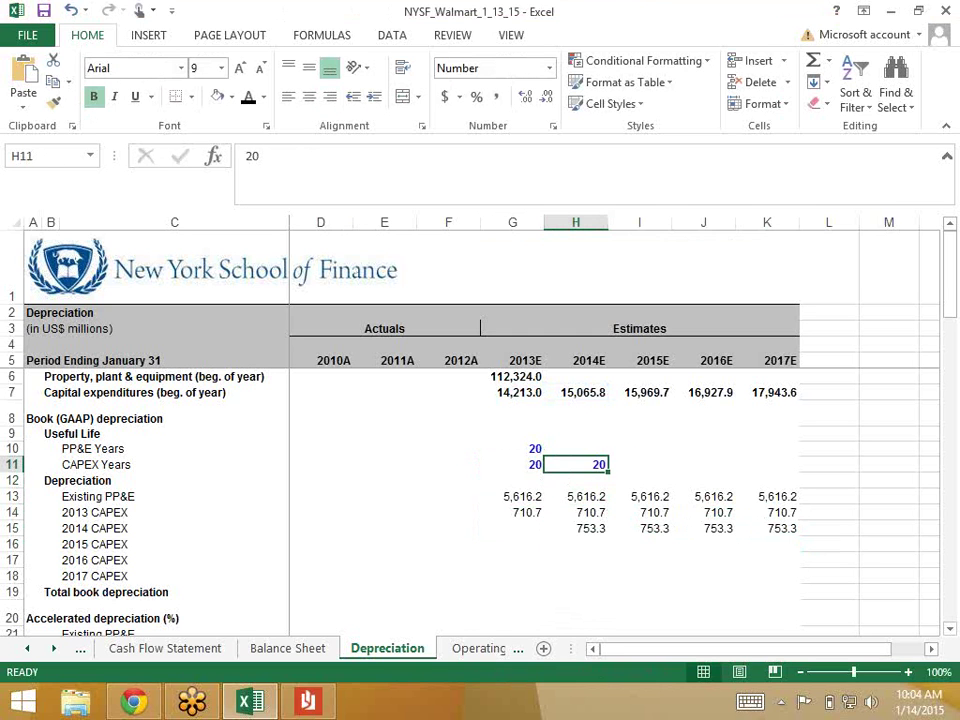
pyautogui.hotkey('shift', 'Right')
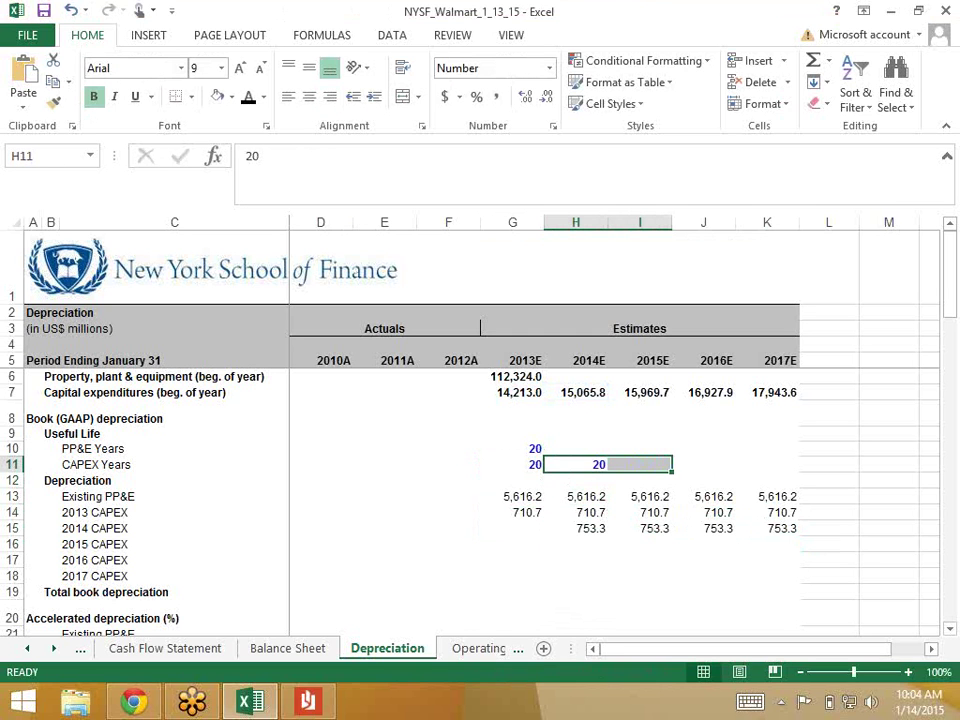
pyautogui.hotkey('ctrl', 'r')
# Calculate 2015 CAPEX depreciation in I16 with the absolute-reference formula =$I$7/$I$11.
pyautogui.press('Down')
pyautogui.press('Down')
pyautogui.press('Down')
pyautogui.press('Down')
pyautogui.press('Down')
pyautogui.press('Down')
pyautogui.press('Right')
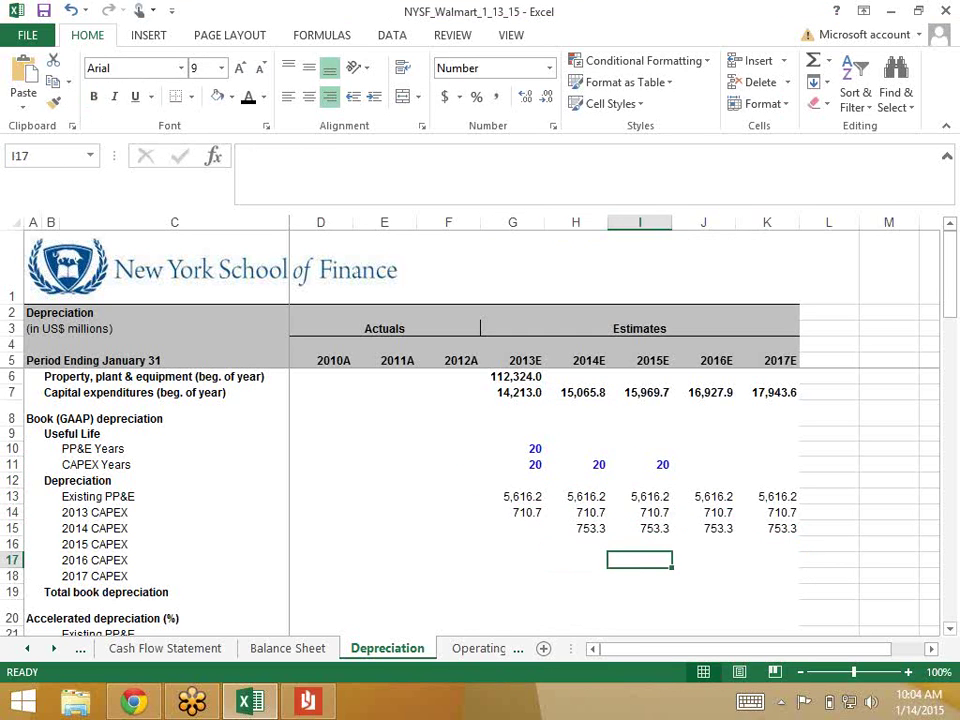
pyautogui.press('Up')
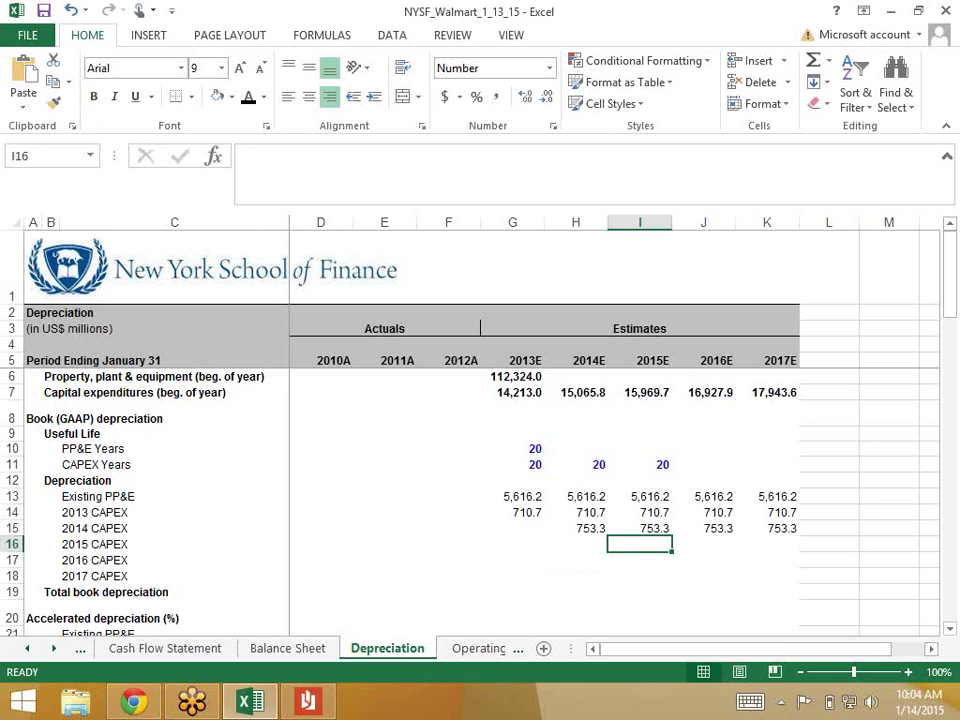
pyautogui.write('=')
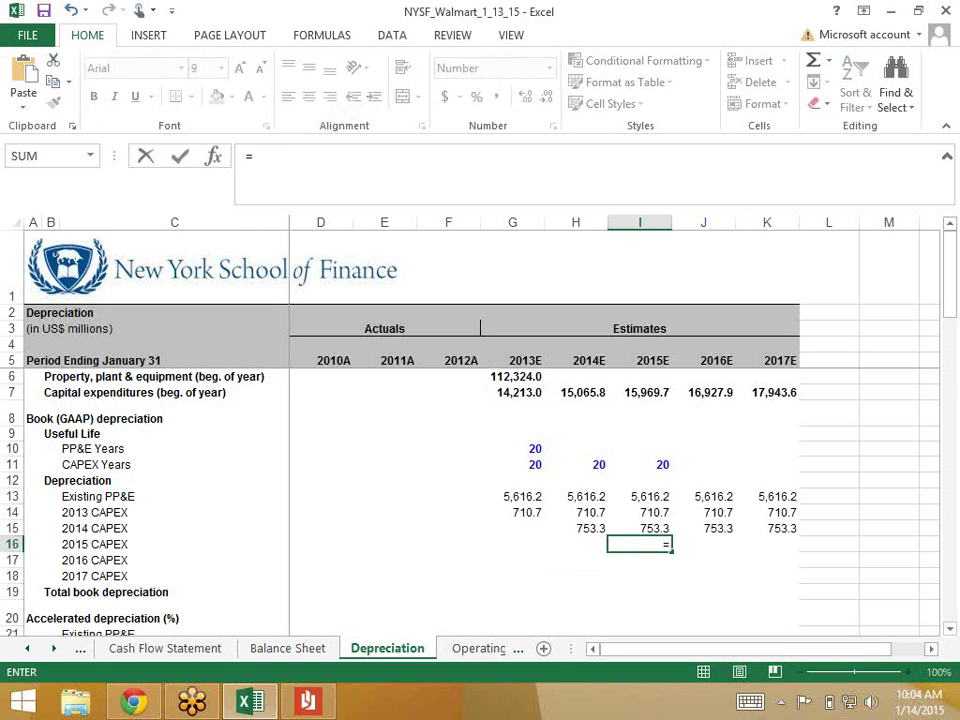
pyautogui.press('Up')
pyautogui.press('Up')
pyautogui.press('Up')
pyautogui.press('Up')
pyautogui.press('Up')
pyautogui.press('Up')
pyautogui.press('Up')
pyautogui.press('Up')
pyautogui.press('Up')
pyautogui.press('F4')
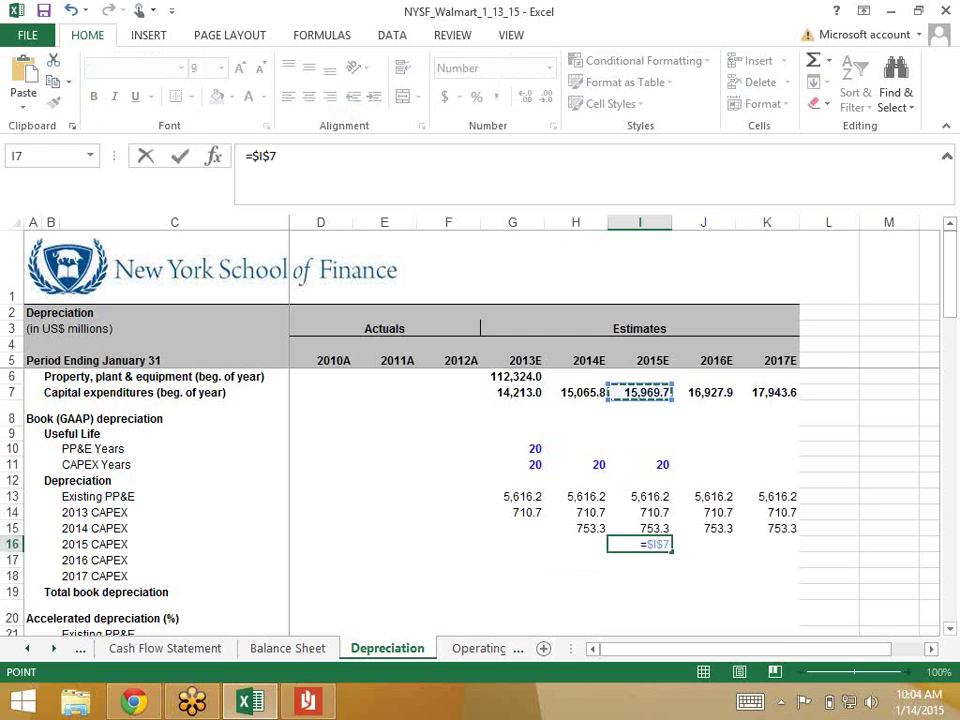
pyautogui.write('/')
pyautogui.press('Up')
pyautogui.press('Up')
pyautogui.press('Up')
pyautogui.press('Up')
pyautogui.press('Up')
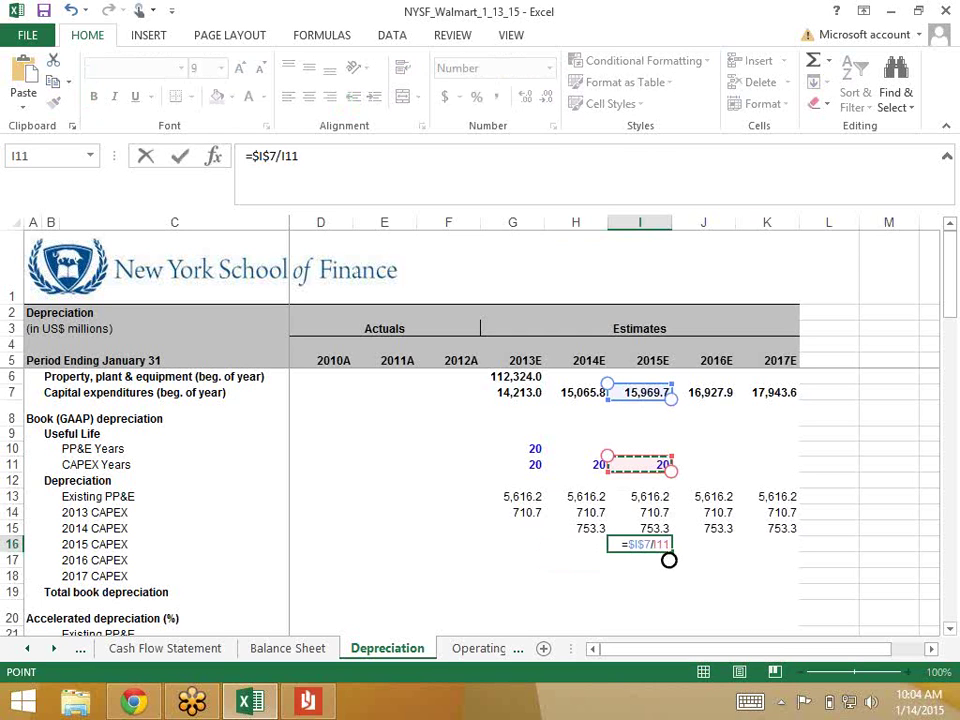
pyautogui.press('F4')
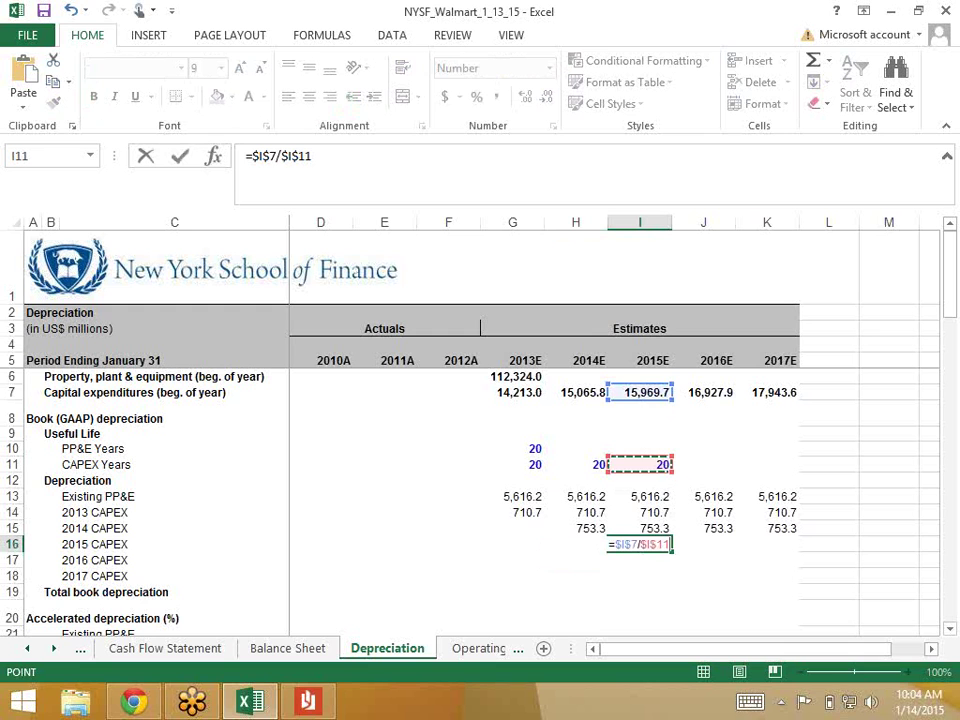
pyautogui.press('Return')
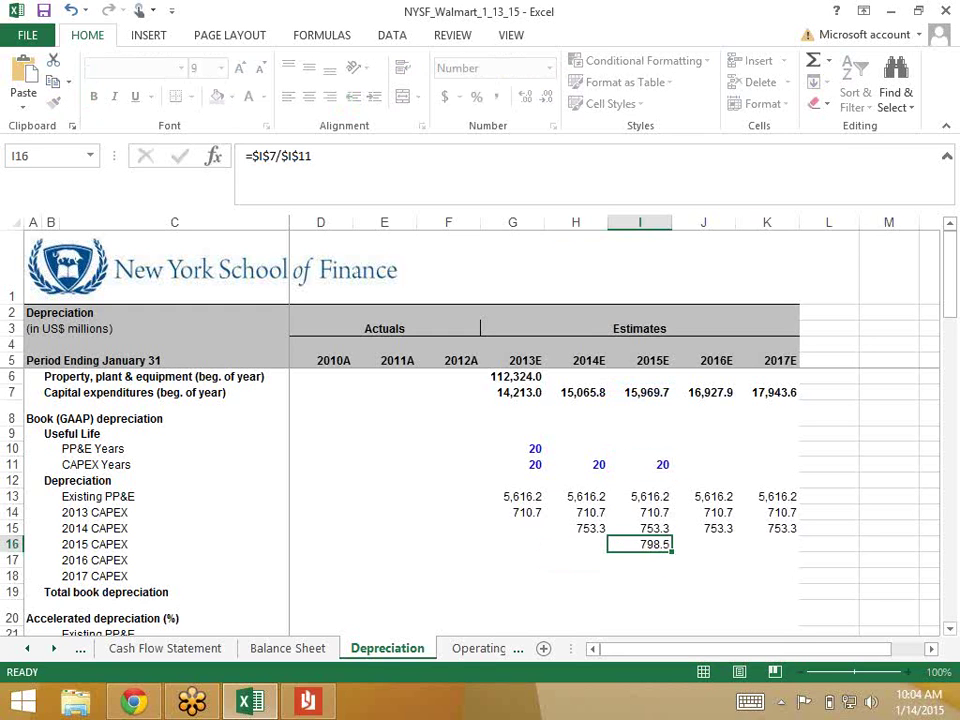
# Fill the 2015 CAPEX depreciation formula from I16 across the remaining estimate years through K16.
pyautogui.press('Up')
pyautogui.hotkey('shift', 'Right')
pyautogui.hotkey('shift', 'Right')
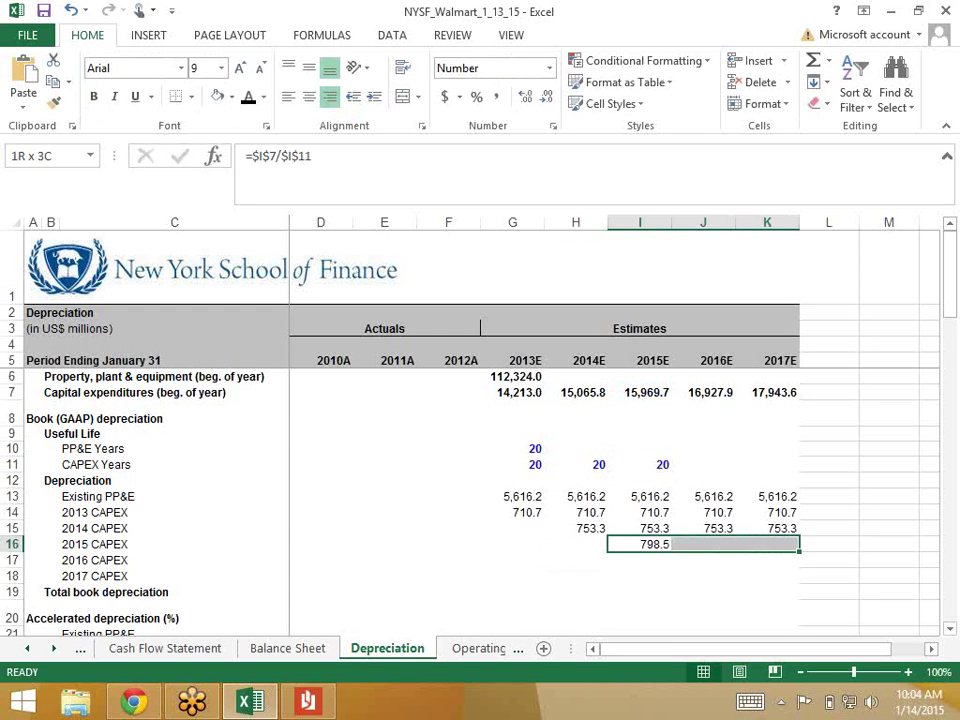
pyautogui.hotkey('ctrl', 'r')
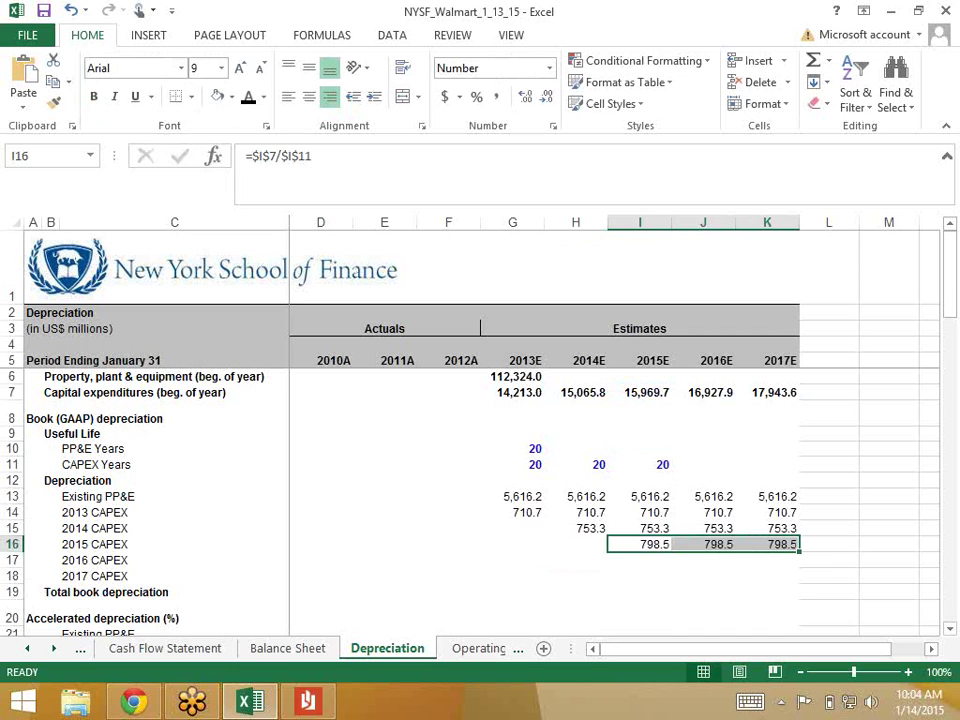
pyautogui.press('Right')
pyautogui.press('Right')
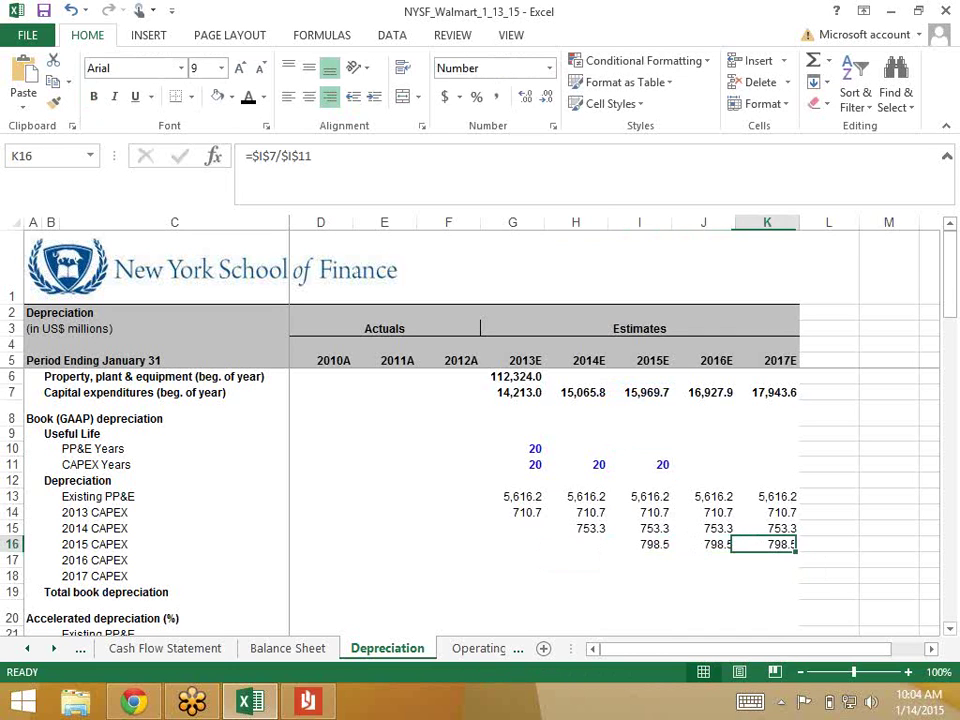
pyautogui.press('Left')
pyautogui.press('Left')
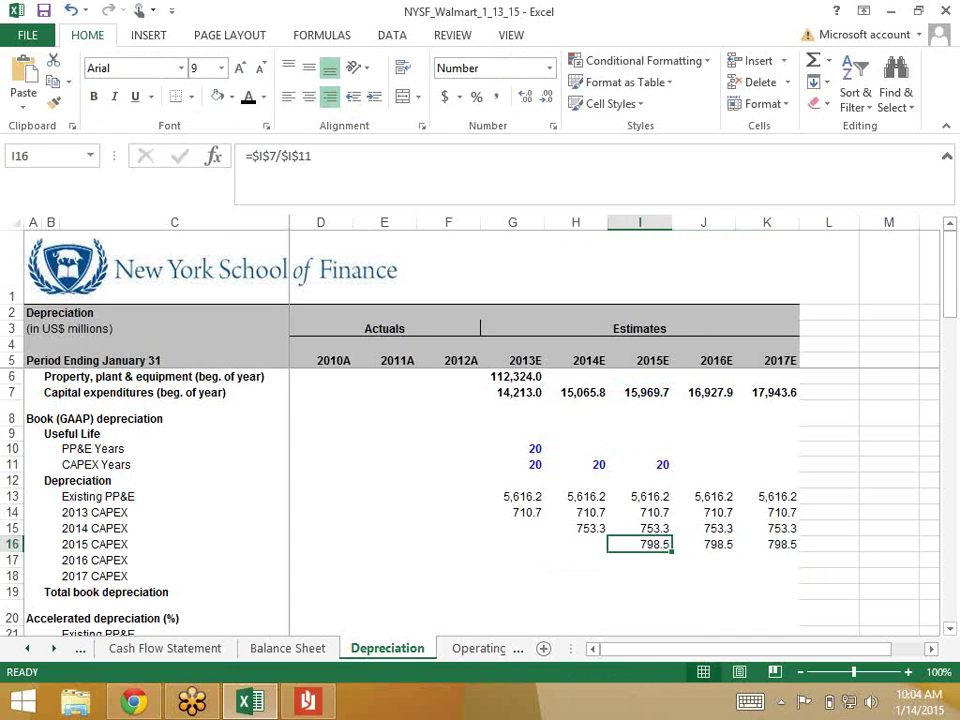
# Save the workbook to the Desktop as a new copy named NYSF_Walmart_1_14_15.
pyautogui.click(36, 40)
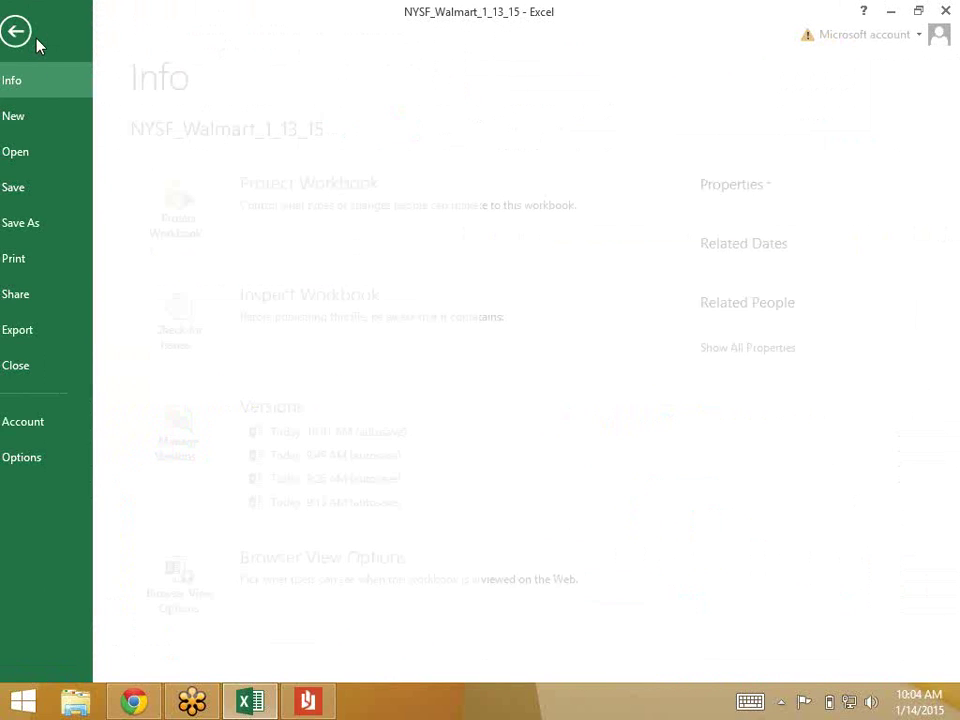
pyautogui.click(58, 224)
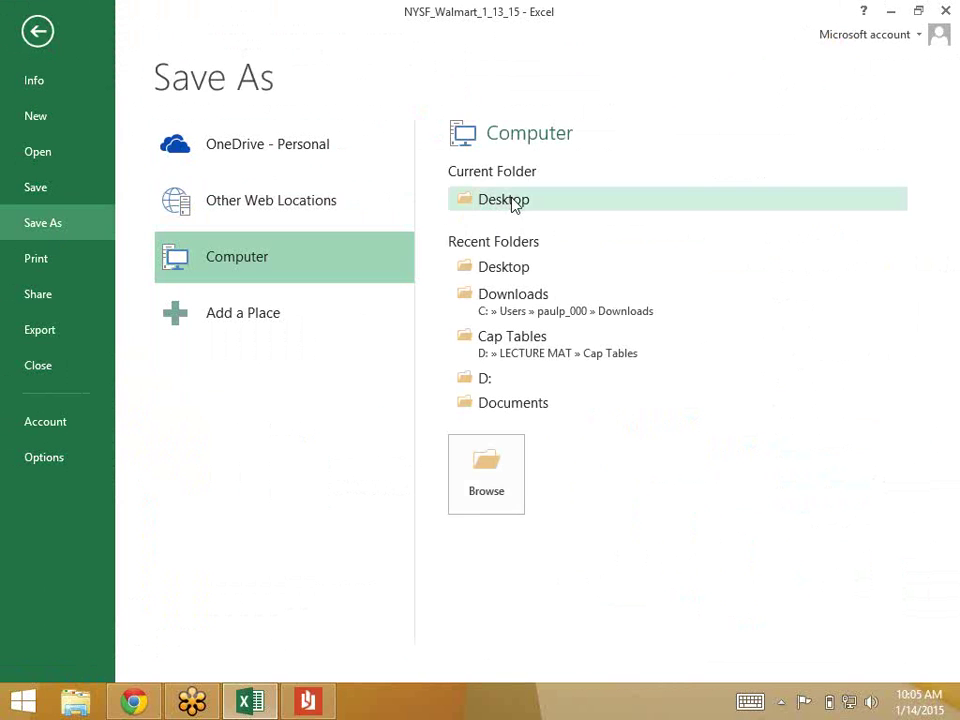
pyautogui.click(510, 201)
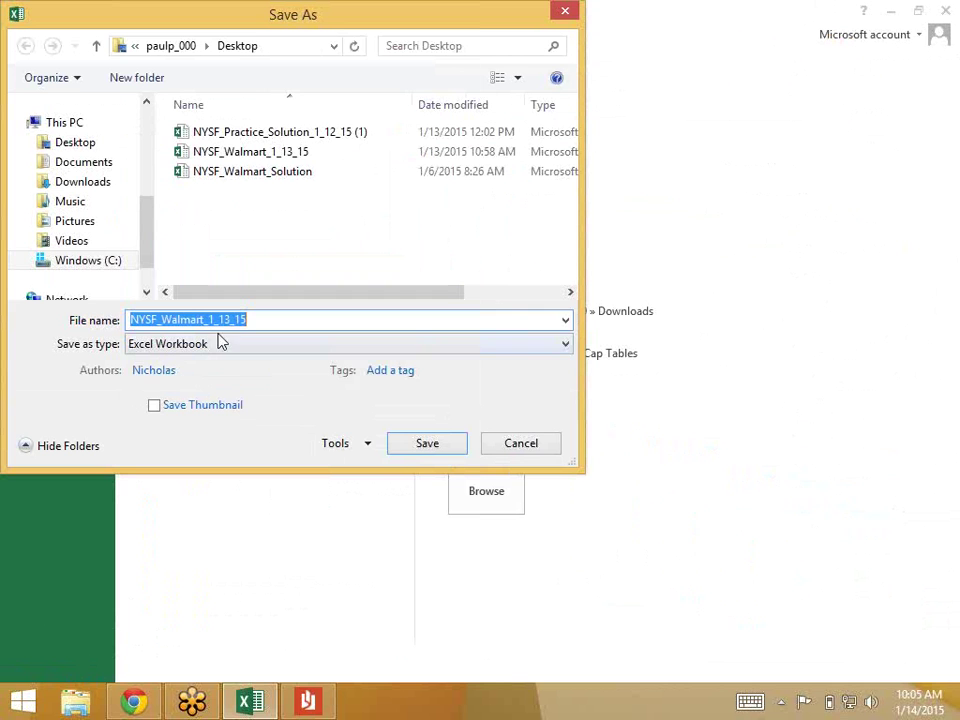
pyautogui.click(230, 321)
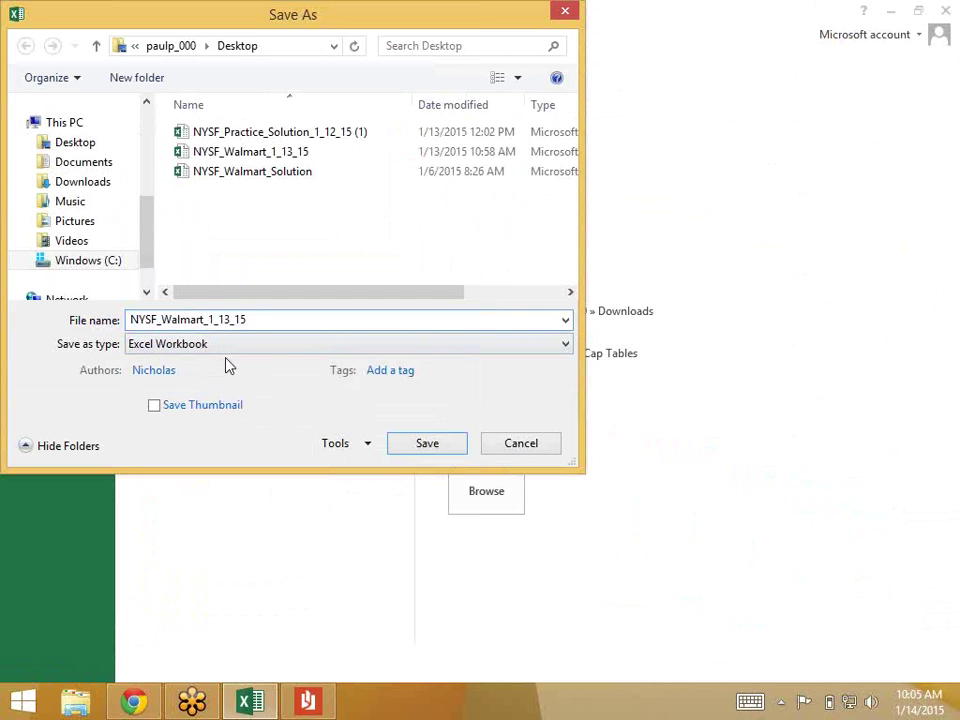
pyautogui.press('BackSpace')
pyautogui.write('4')
pyautogui.hotkey('ctrl', 'a')
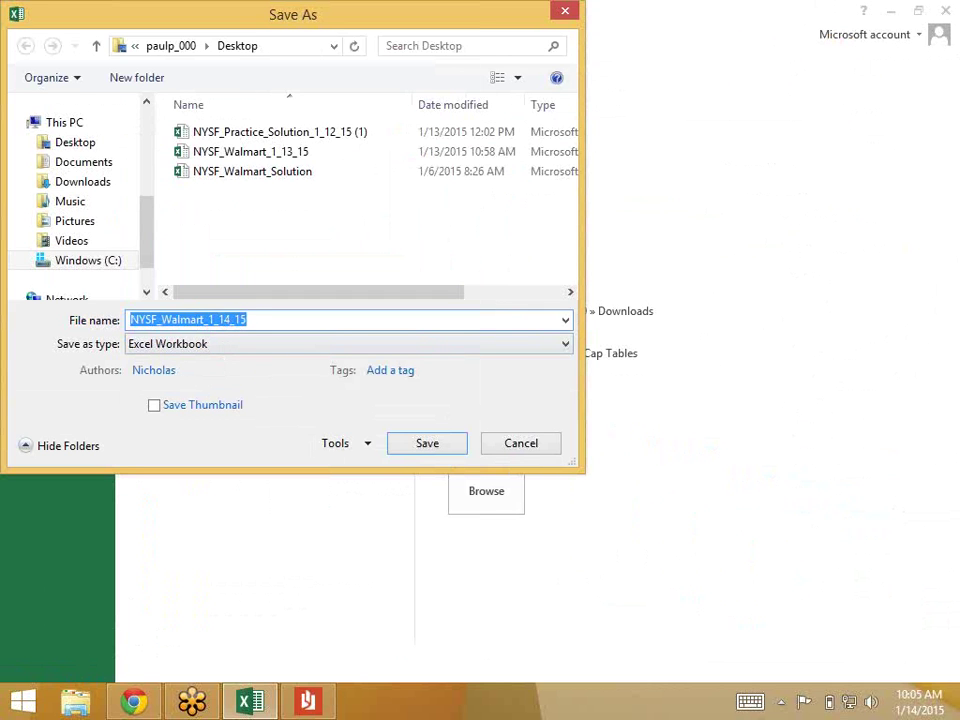
pyautogui.press('Escape')
pyautogui.press('Escape')
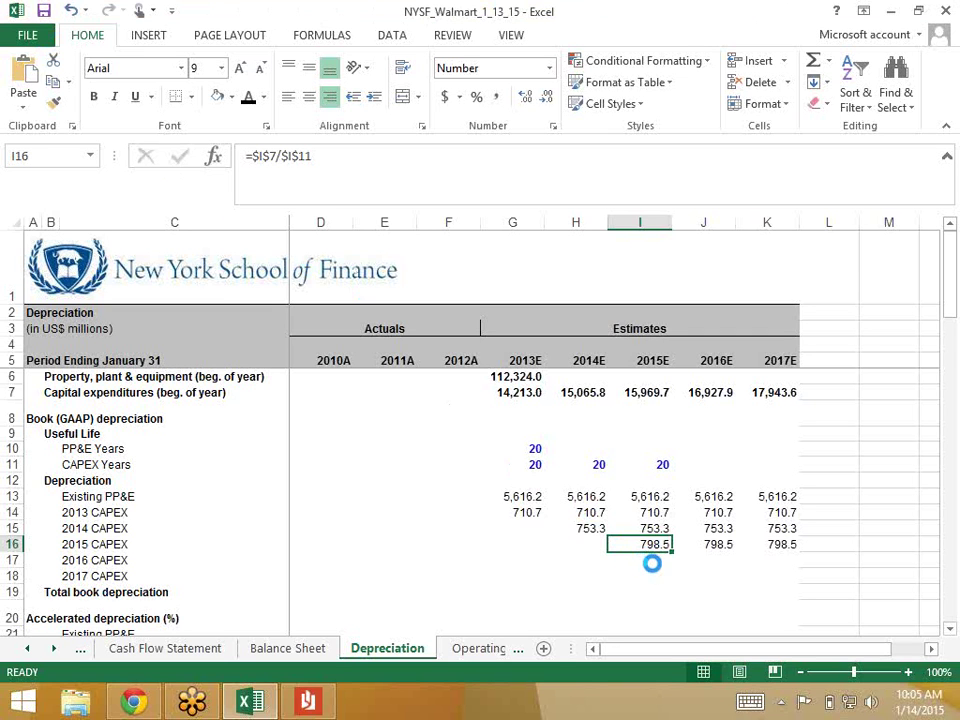
# Copy the 20-year CAPEX useful life from I11 into the 2016E cell J11.
pyautogui.click(650, 565)
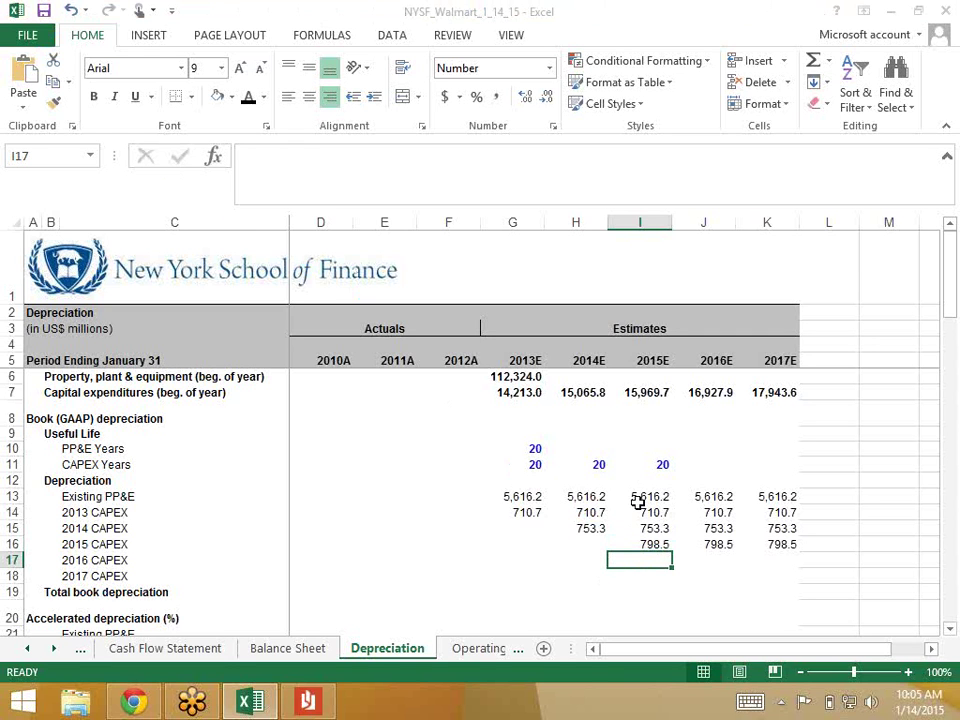
pyautogui.press('Right')
pyautogui.press('Up')
pyautogui.click(644, 464)
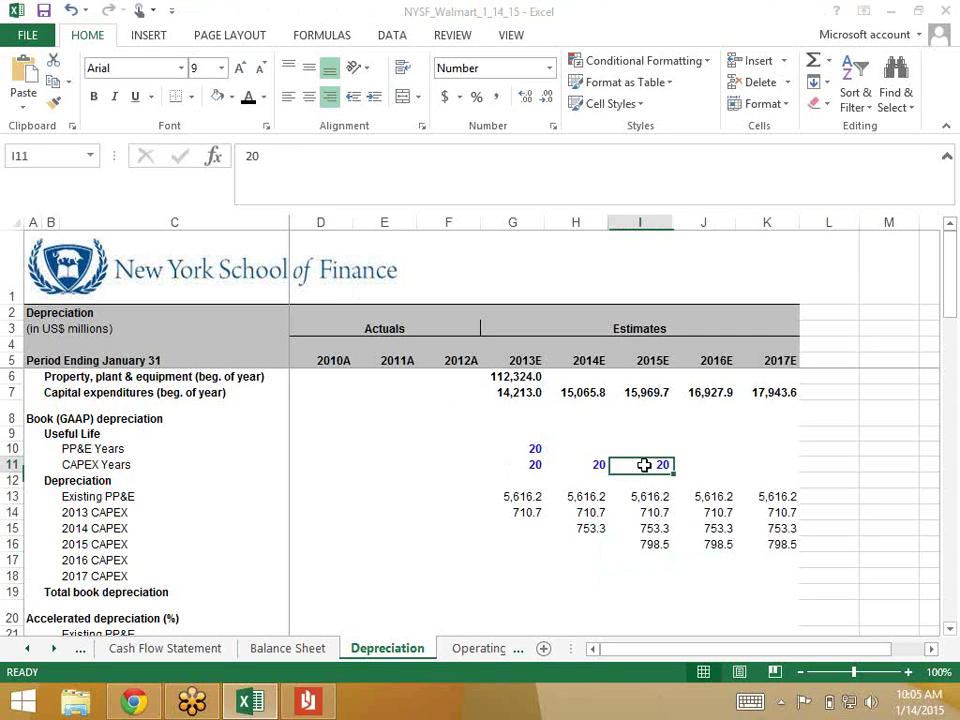
pyautogui.hotkey('shift', 'Right')
pyautogui.hotkey('ctrl', 'r')
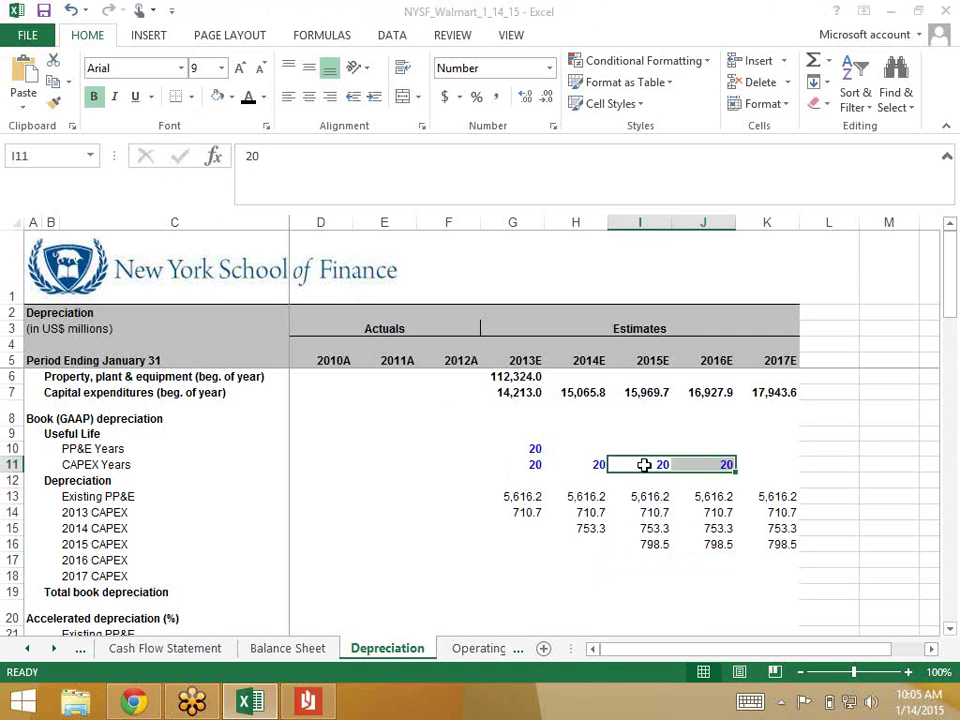
pyautogui.press('Right')
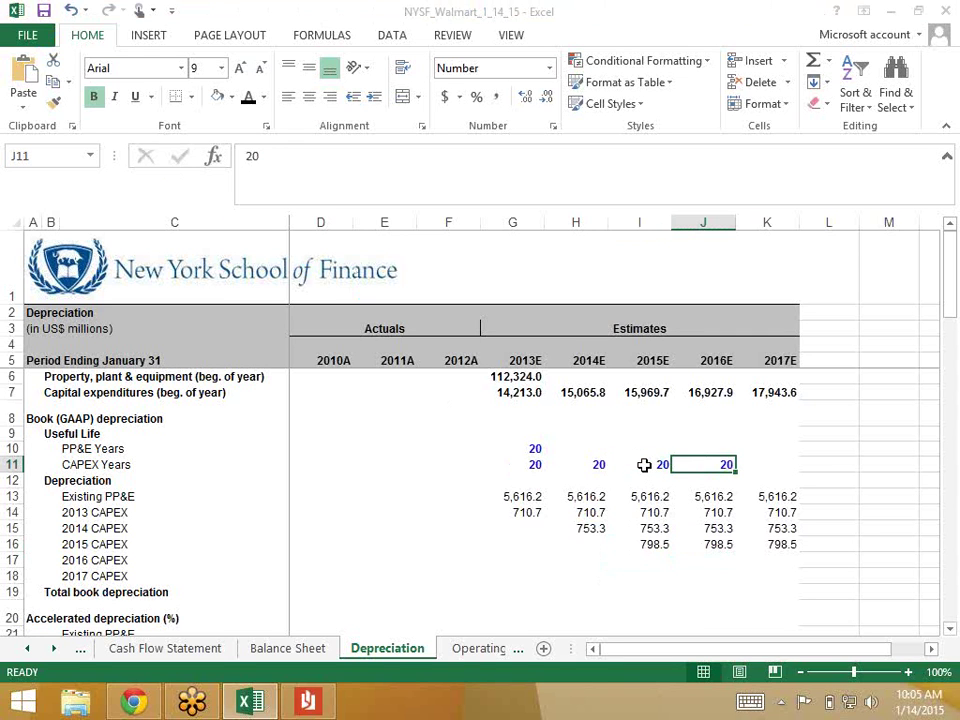
# Calculate 2016 CAPEX depreciation in J17 with the absolute-reference formula =$J$7/$J$11.
pyautogui.click(709, 563)
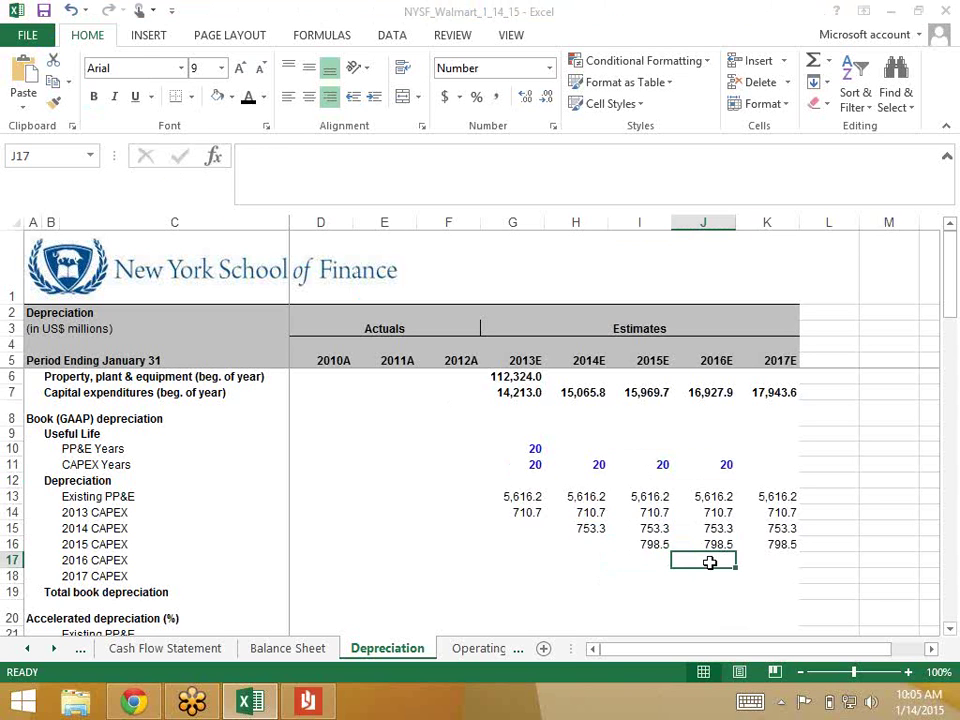
pyautogui.write('=')
pyautogui.press('Up')
pyautogui.press('Up')
pyautogui.press('Up')
pyautogui.press('Up')
pyautogui.press('Up')
pyautogui.press('Up')
pyautogui.press('Up')
pyautogui.press('Up')
pyautogui.press('Up')
pyautogui.press('Up')
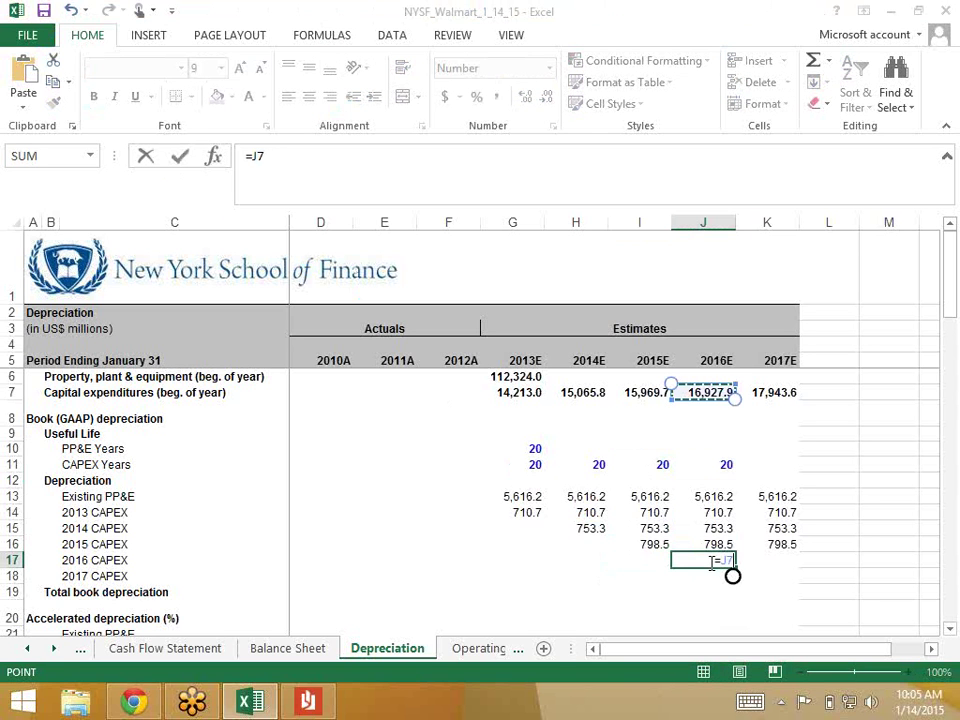
pyautogui.press('F4')
pyautogui.write('/')
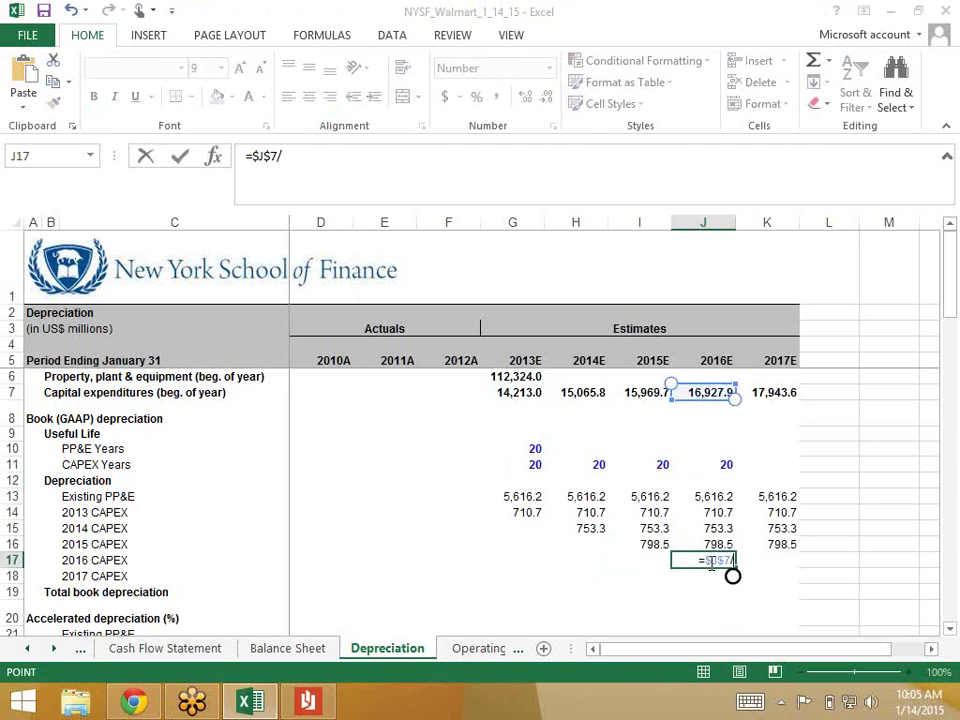
pyautogui.press('Up')
pyautogui.press('Up')
pyautogui.press('Up')
pyautogui.press('Up')
pyautogui.press('Up')
pyautogui.press('Up')
pyautogui.press('F4')
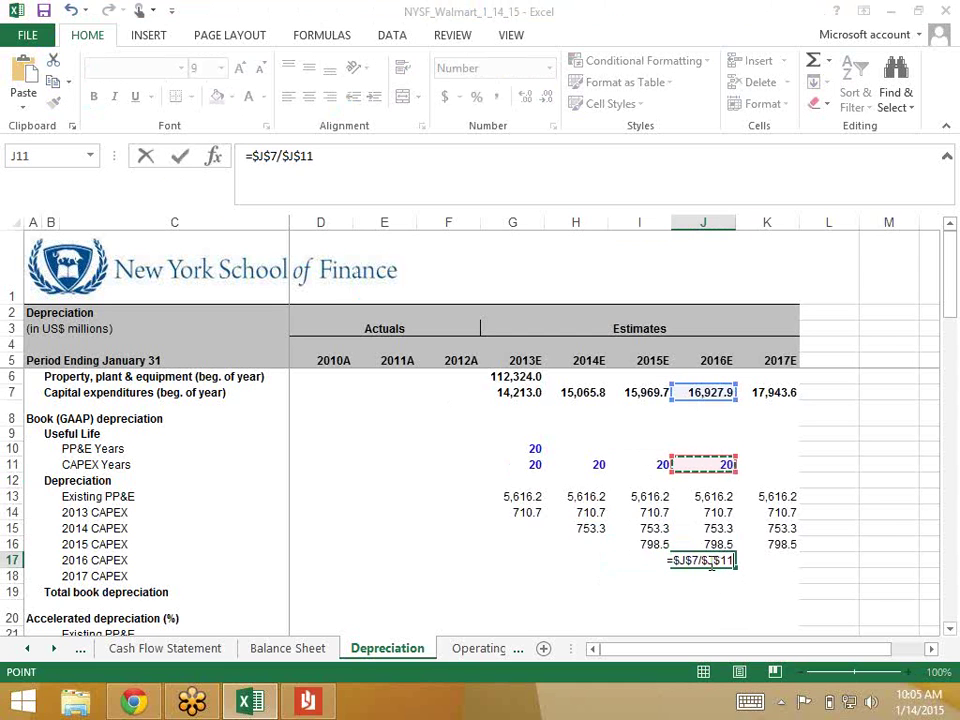
pyautogui.hotkey('ctrl', 'Return')
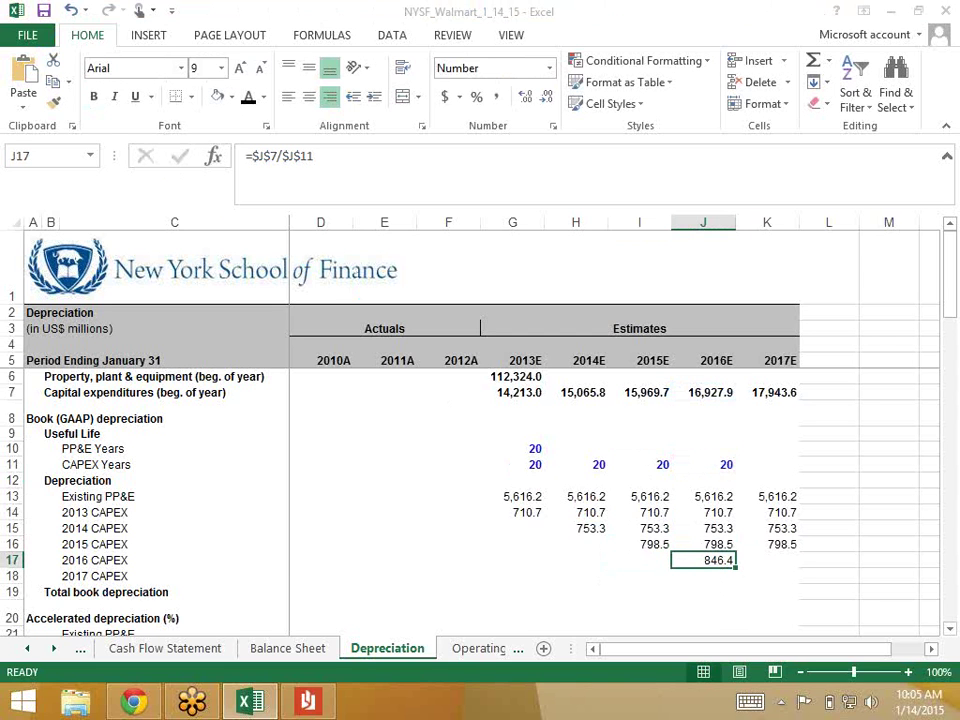
# Fill the 2016 CAPEX depreciation formula from J17 into the 2017E cell K17.
pyautogui.hotkey('shift', 'Right')
pyautogui.hotkey('ctrl', 'r')
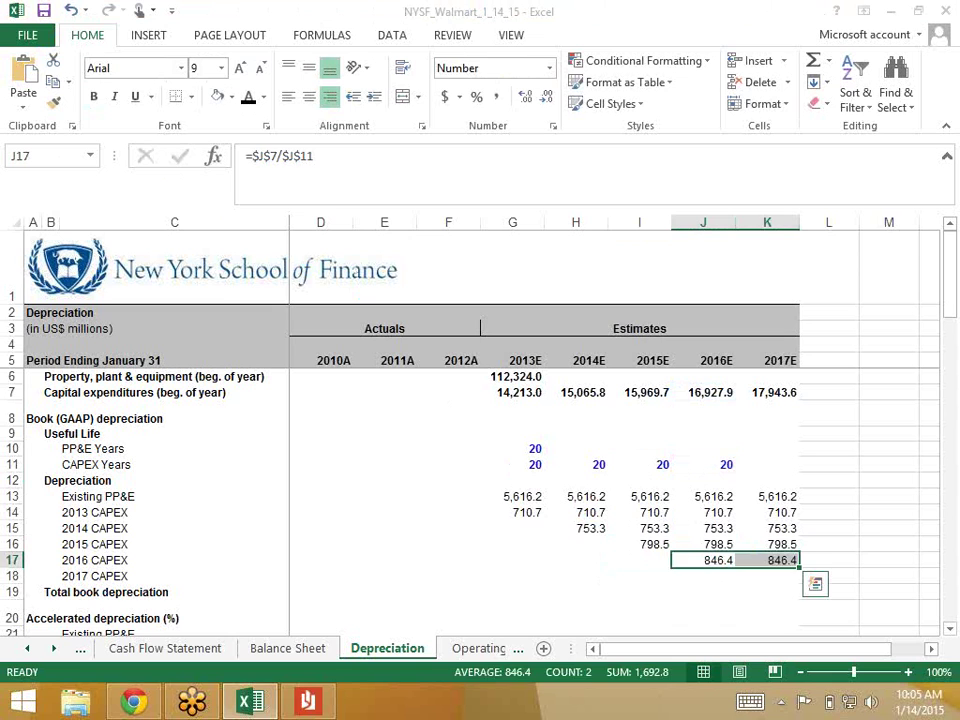
pyautogui.press('Down')
pyautogui.press('Right')
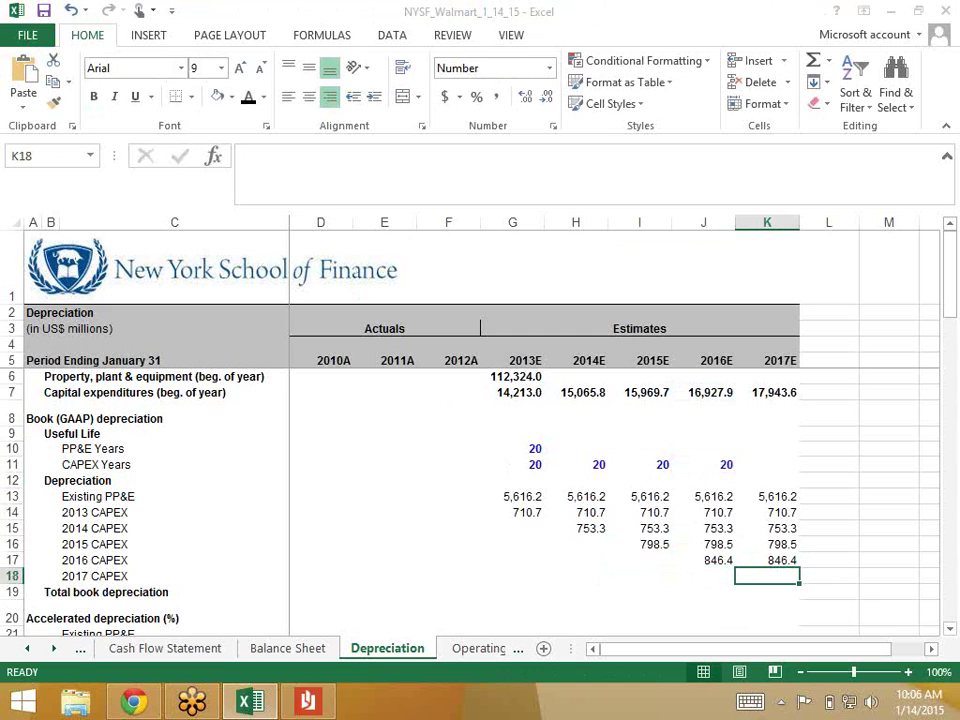
# Copy the 20-year CAPEX useful life from J11 into the 2017E cell K11.
pyautogui.press('Up')
pyautogui.press('Up')
pyautogui.press('Up')
pyautogui.press('Up')
pyautogui.press('Up')
pyautogui.press('Up')
pyautogui.press('Up')
pyautogui.press('Left')
pyautogui.hotkey('shift', 'Right')
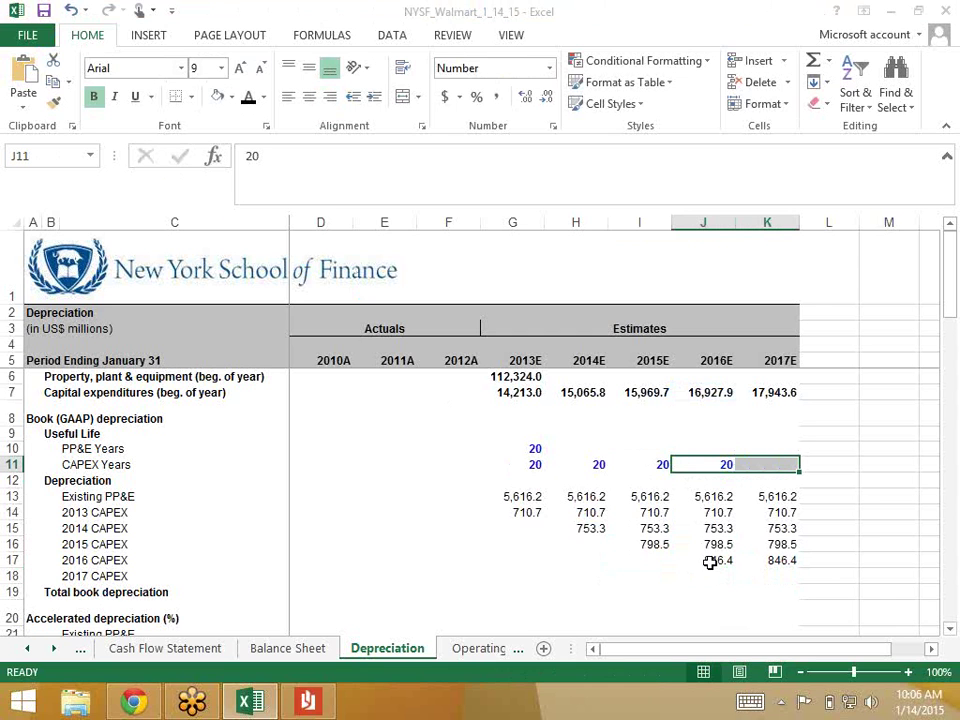
pyautogui.hotkey('ctrl', 'r')
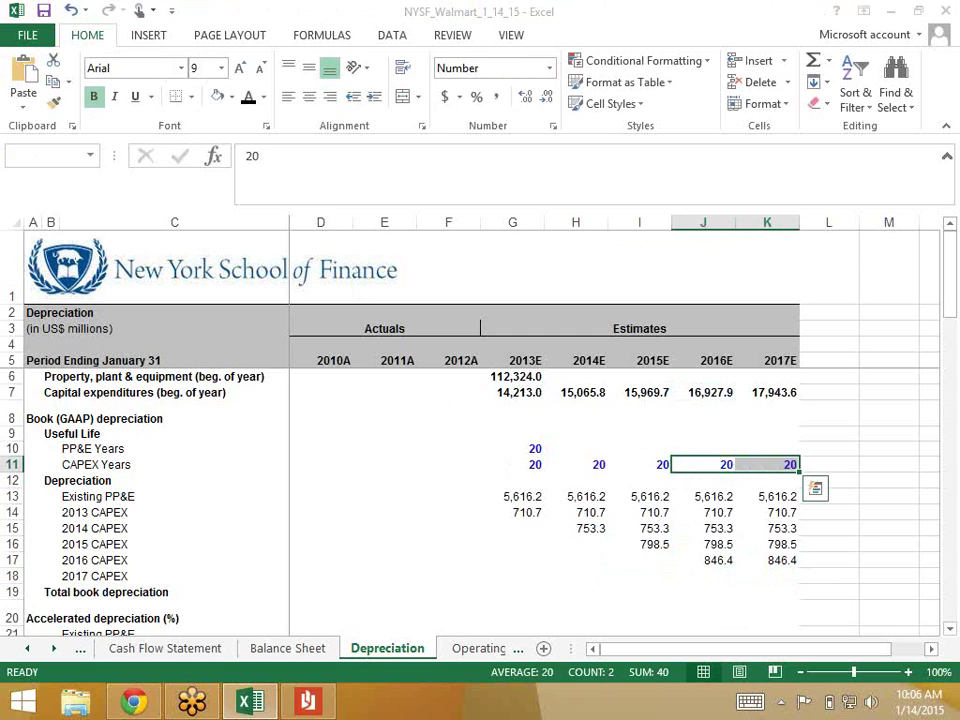
# Try to enter the 2017 CAPEX depreciation formula in K18 as =/$K$11 and decline the suggested correction.
pyautogui.press('Down')
pyautogui.press('Down')
pyautogui.press('Down')
pyautogui.press('Down')
pyautogui.press('Down')
pyautogui.press('Down')
pyautogui.press('Down')
pyautogui.press('Right')
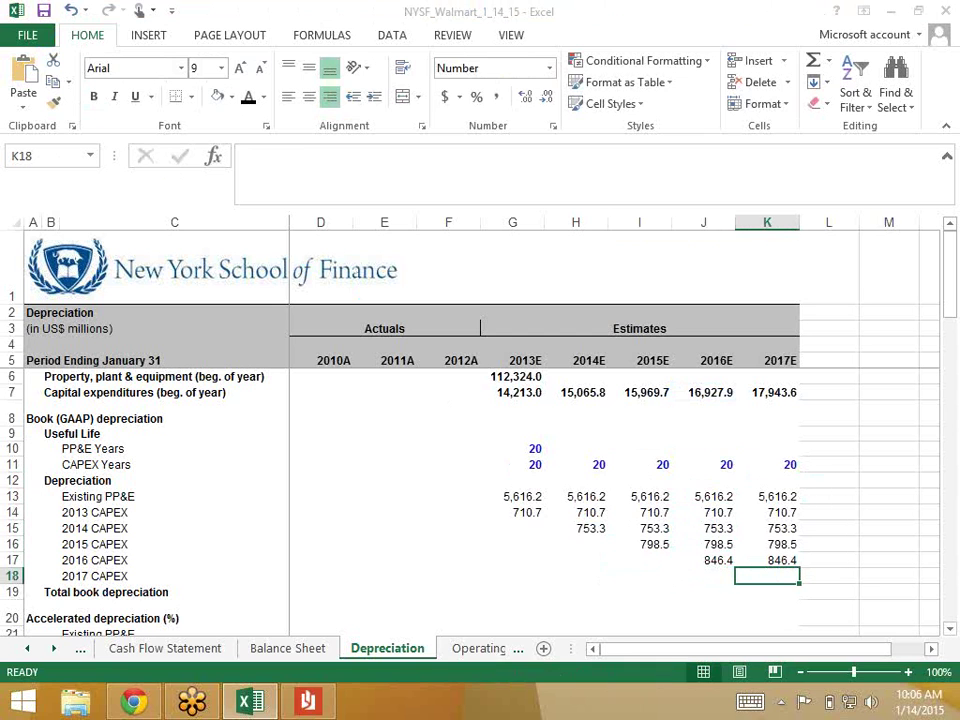
pyautogui.write('=')
pyautogui.press('Up')
pyautogui.press('Up')
pyautogui.press('Up')
pyautogui.press('Up')
pyautogui.press('Up')
pyautogui.press('Up')
pyautogui.press('Up')
pyautogui.press('Up')
pyautogui.press('Up')
pyautogui.press('Up')
pyautogui.press('Up')
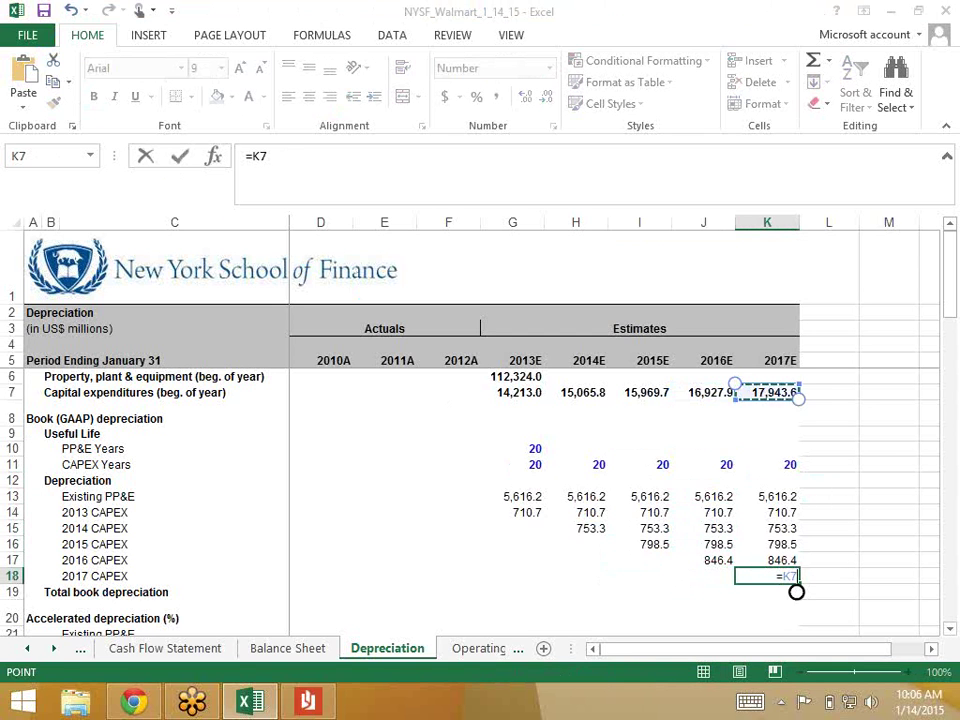
pyautogui.press('BackSpace')
pyautogui.press('BackSpace')
pyautogui.write('/')
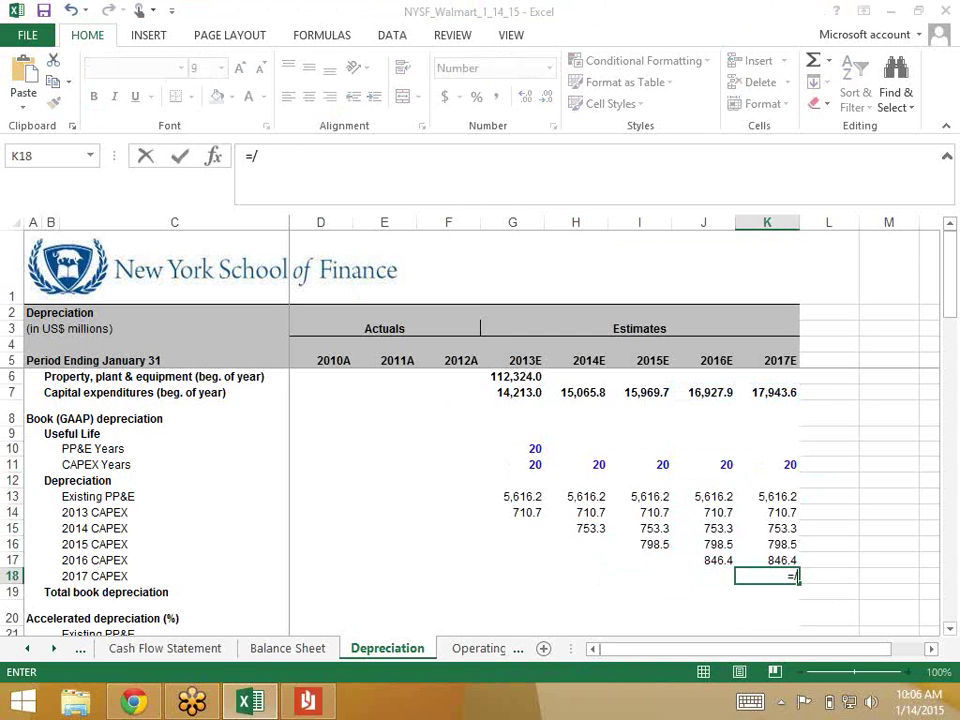
pyautogui.press('Up')
pyautogui.press('Up')
pyautogui.press('Up')
pyautogui.press('Up')
pyautogui.press('Up')
pyautogui.press('Up')
pyautogui.press('Up')
pyautogui.press('F4')
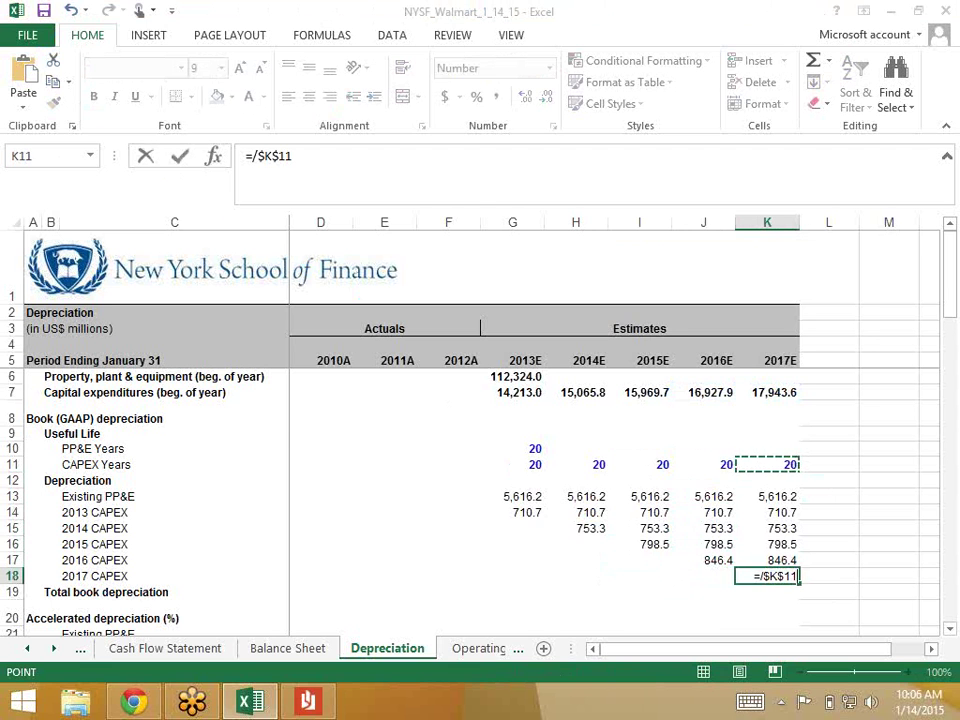
pyautogui.press('Return')
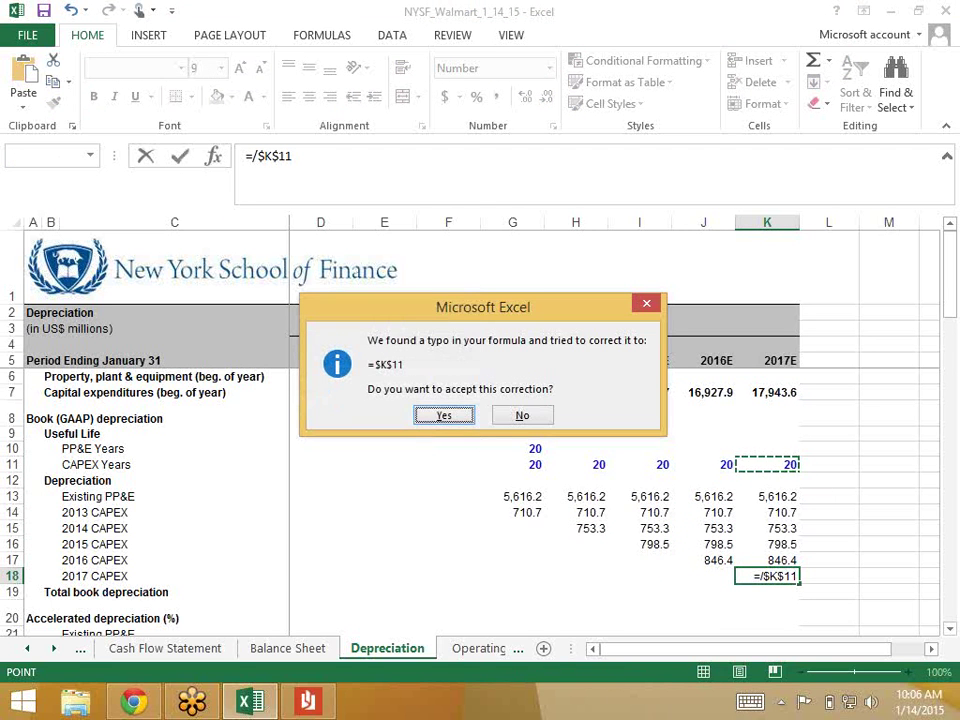
pyautogui.press('Tab')
pyautogui.press('Return')
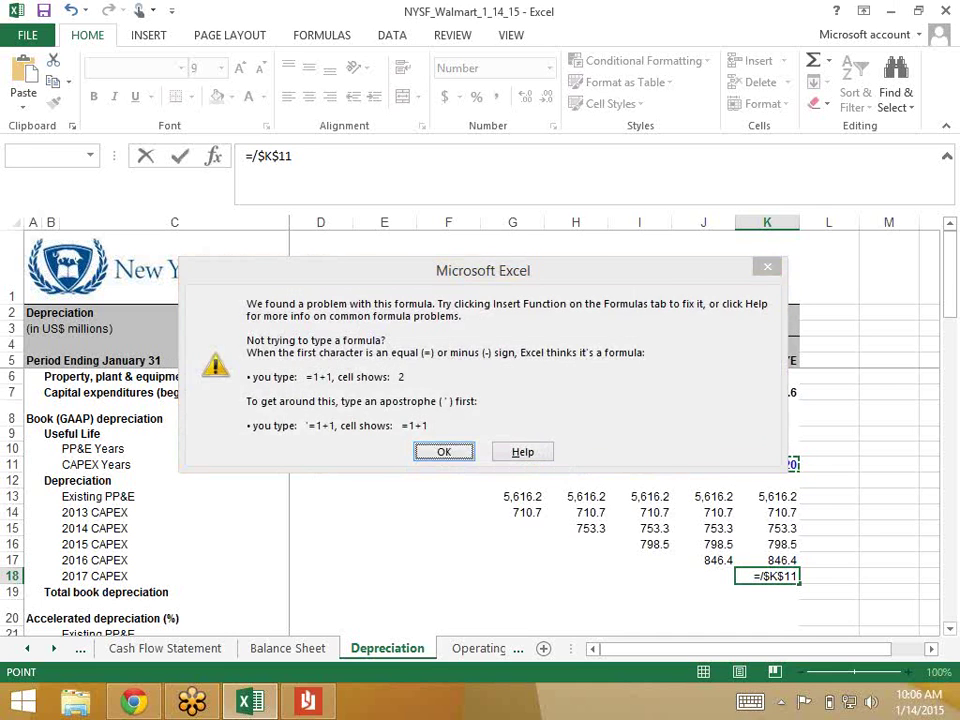
pyautogui.press('Return')
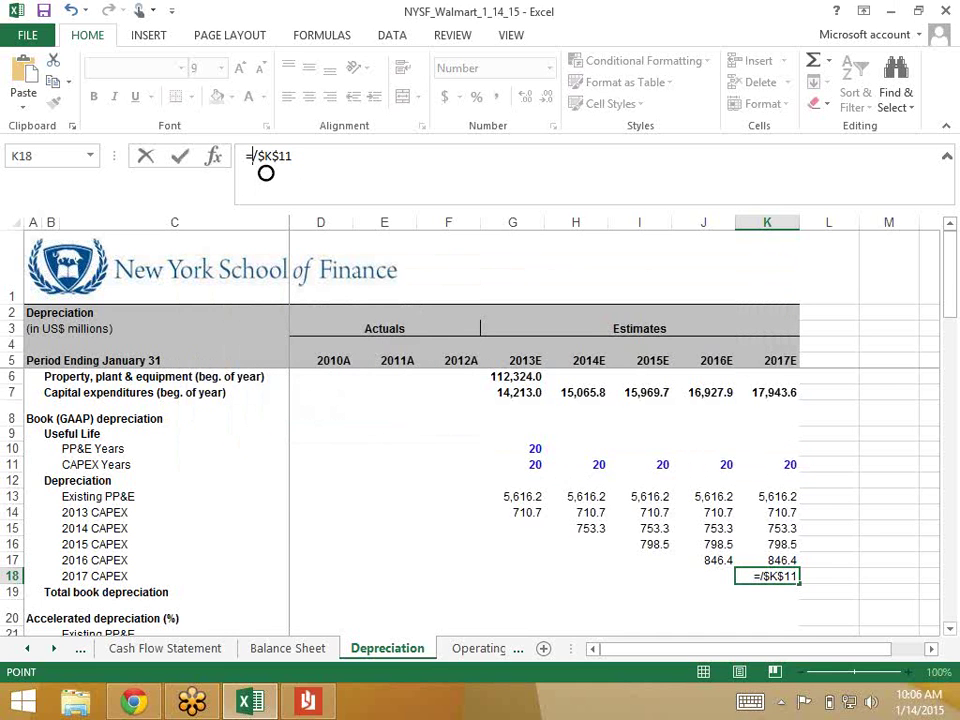
# Complete the 2017 CAPEX depreciation formula in K18 by adding the absolute numerator, giving =$K$7/$K$11.
pyautogui.press('Up')
pyautogui.press('Up')
pyautogui.press('Up')
pyautogui.press('Up')
pyautogui.press('Up')
pyautogui.press('Up')
pyautogui.press('Up')
pyautogui.press('Up')
pyautogui.press('Up')
pyautogui.press('Up')
pyautogui.press('Up')
pyautogui.press('F4')
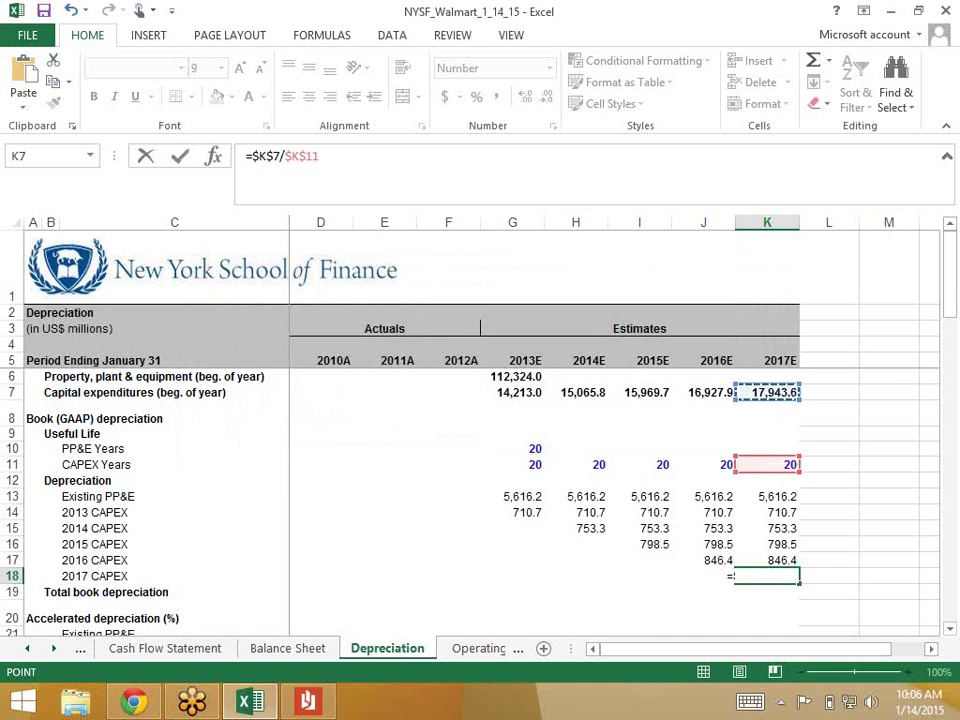
pyautogui.press('Return')
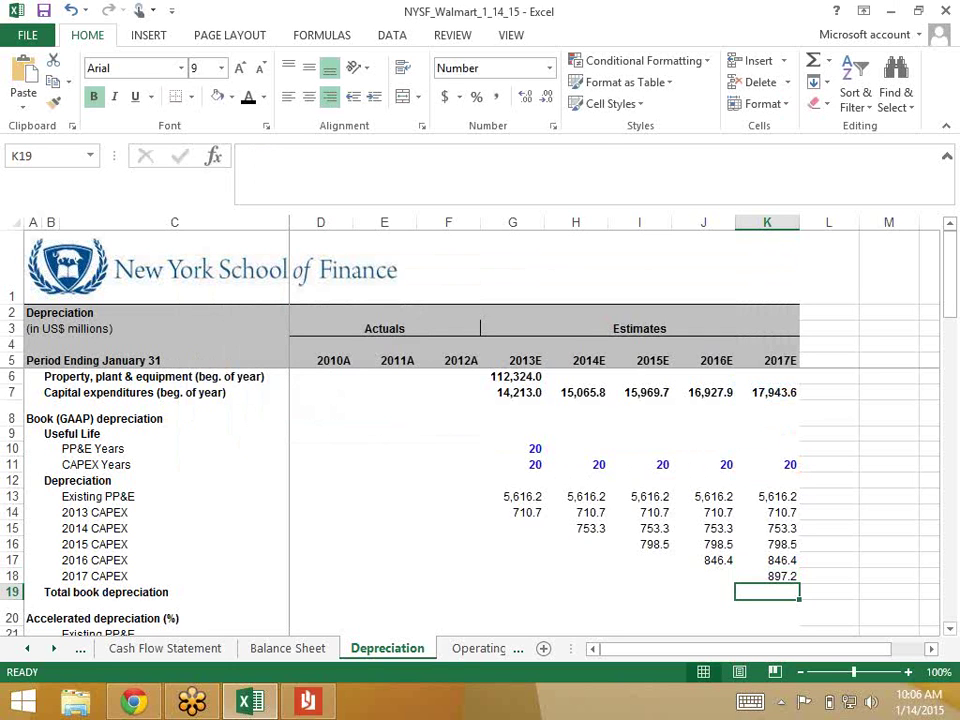
# Total the 2017E book depreciation in K19 with =SUM(K13:K18).
pyautogui.hotkey('alt', '=')
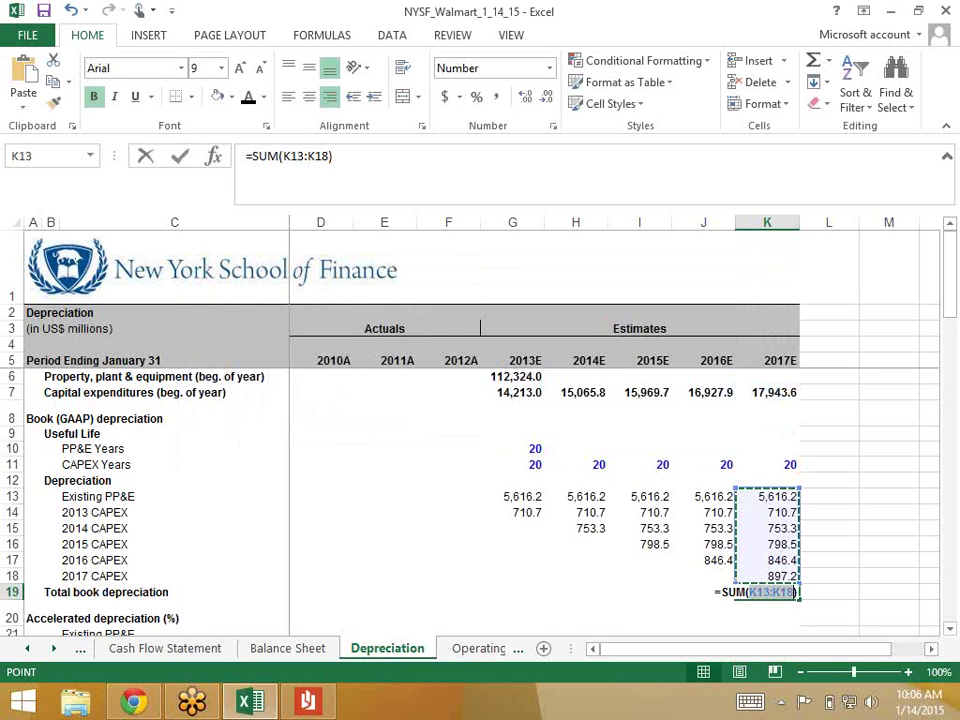
pyautogui.press('Return')
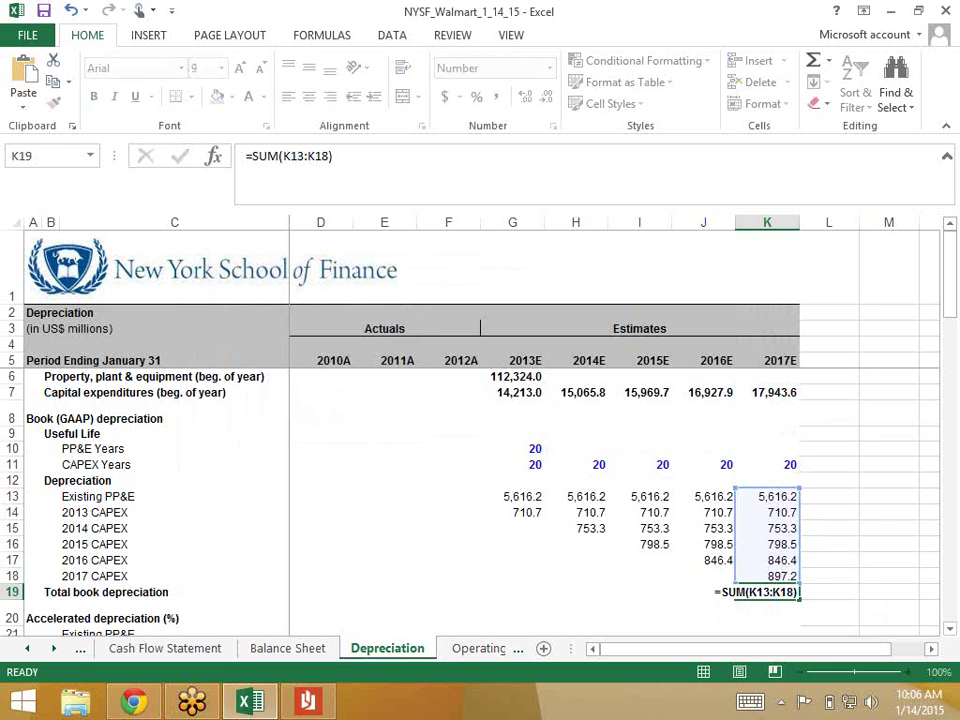
pyautogui.click(767, 592)
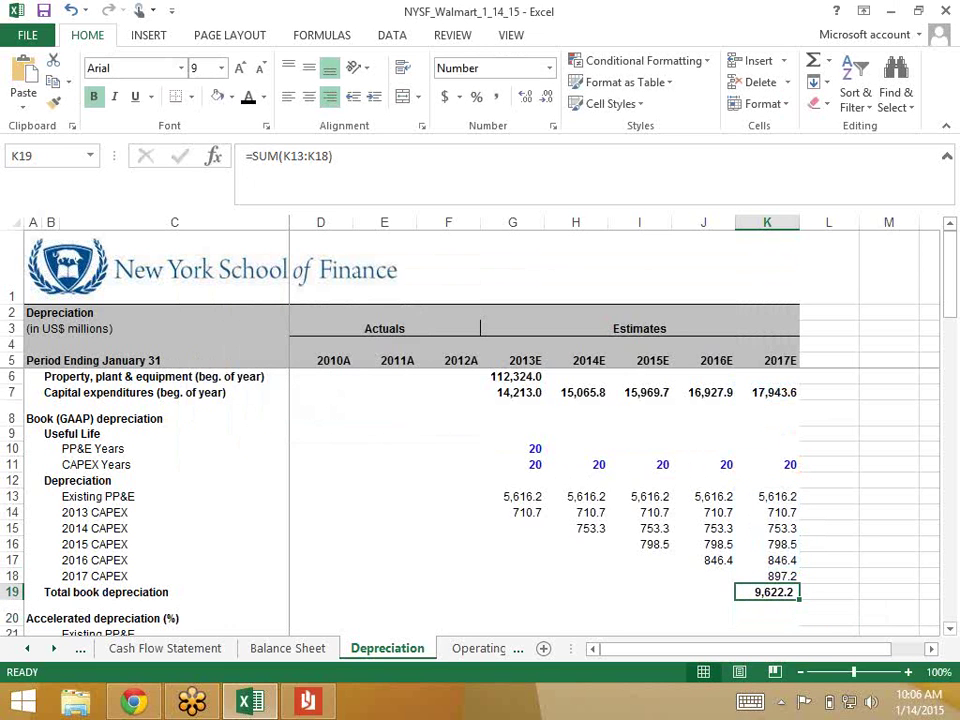
# Copy the total book depreciation formula from K19 into G19:J19 for 2013E through 2016E.
pyautogui.hotkey('ctrl', 'c')
pyautogui.press('Left')
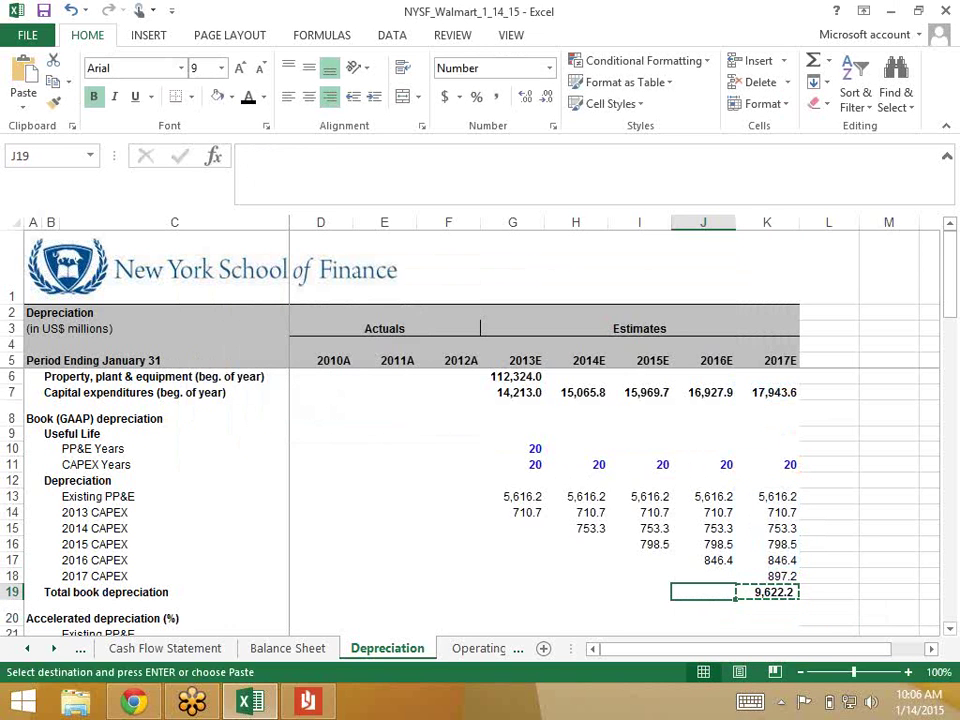
pyautogui.hotkey('shift', 'Left')
pyautogui.hotkey('shift', 'Left')
pyautogui.hotkey('shift', 'Left')
pyautogui.hotkey('ctrl', 'v')
pyautogui.press('Escape')
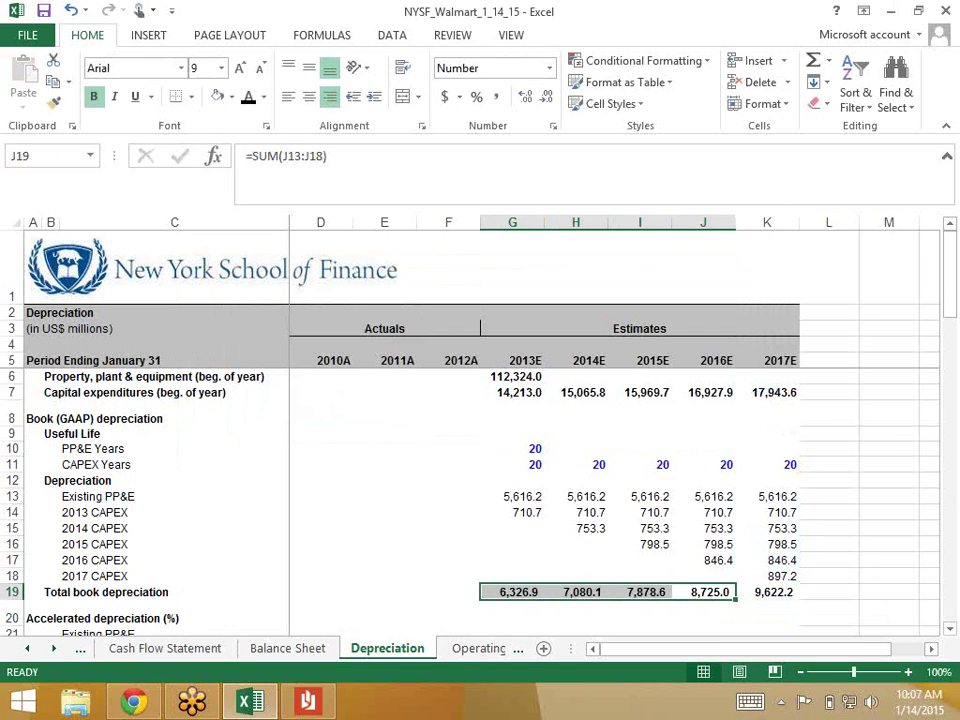
# Save the workbook with the 2013E total book depreciation cell G19 selected.
pyautogui.press('Left')
pyautogui.press('Left')
pyautogui.press('Left')
pyautogui.press('Left')
pyautogui.press('Right')
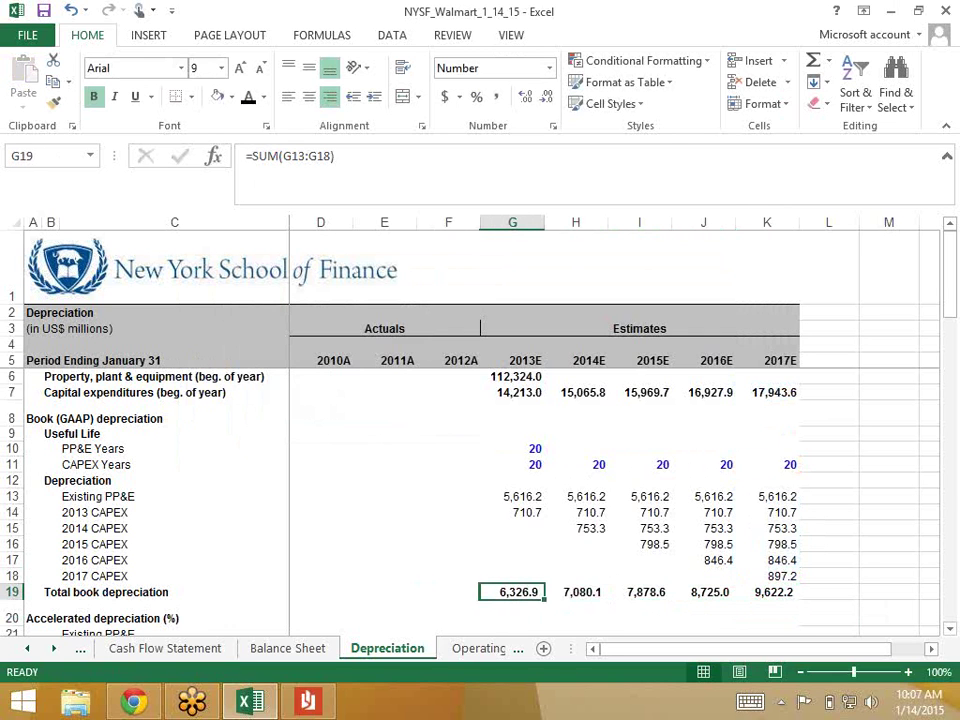
pyautogui.hotkey('ctrl', 's')
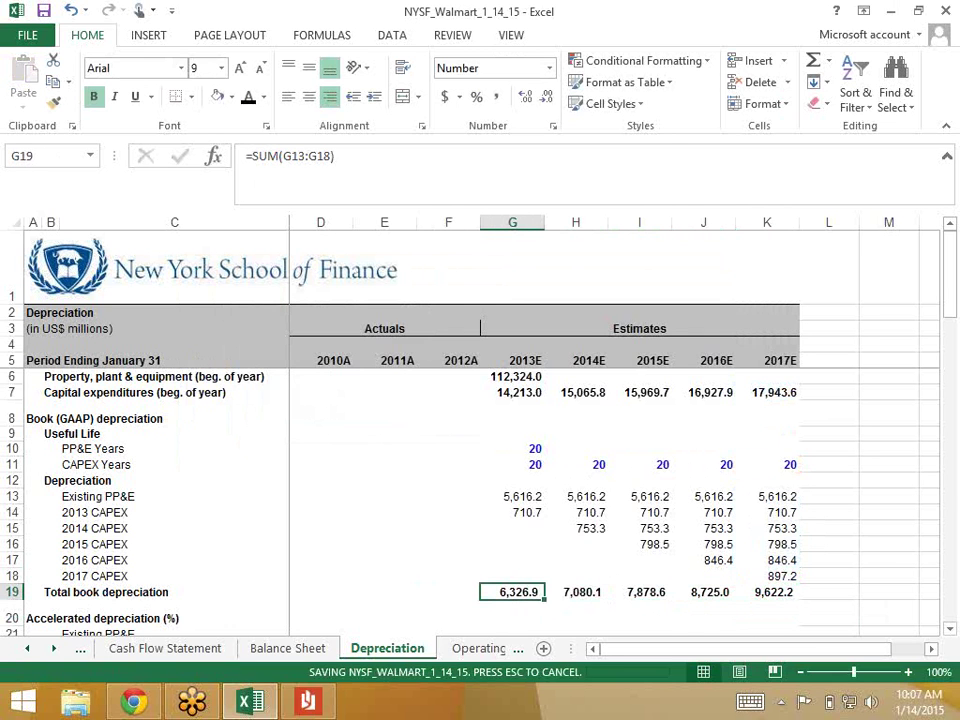
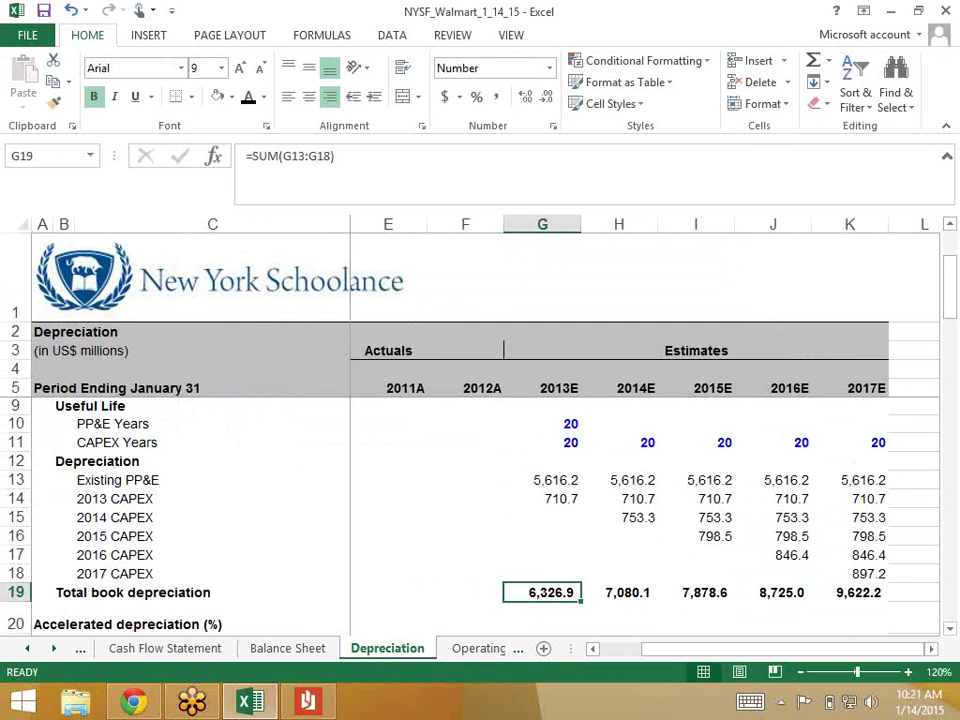
# Examine the depreciation and amortization row on the Income Statement sheet, covering the 2010A to 2012A actuals and the blank 2013E cell.
pyautogui.click(53, 648)
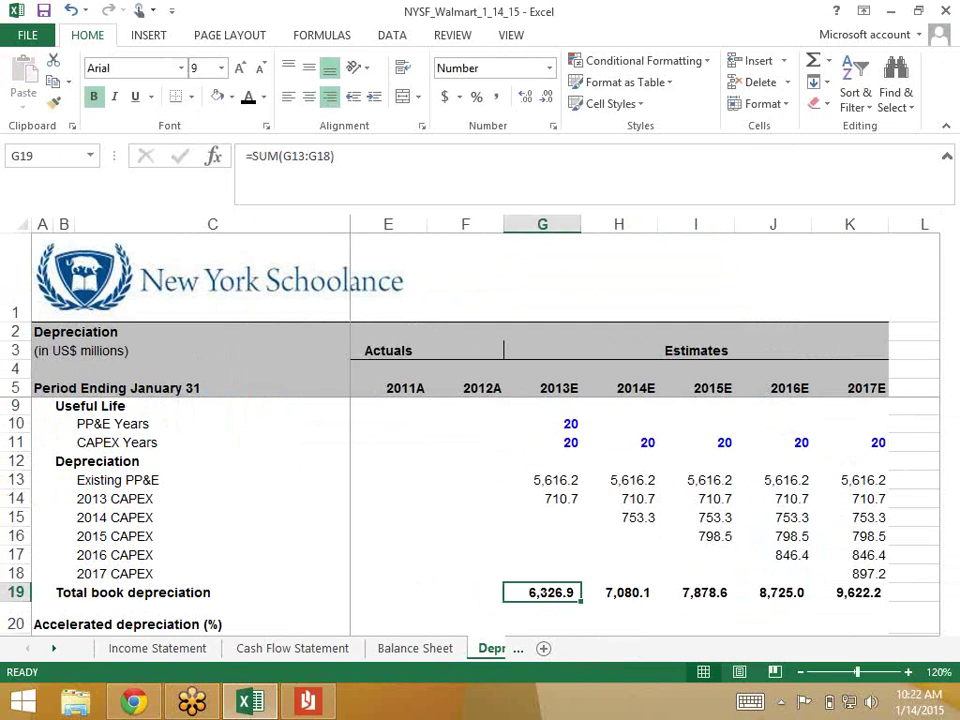
pyautogui.click(160, 648)
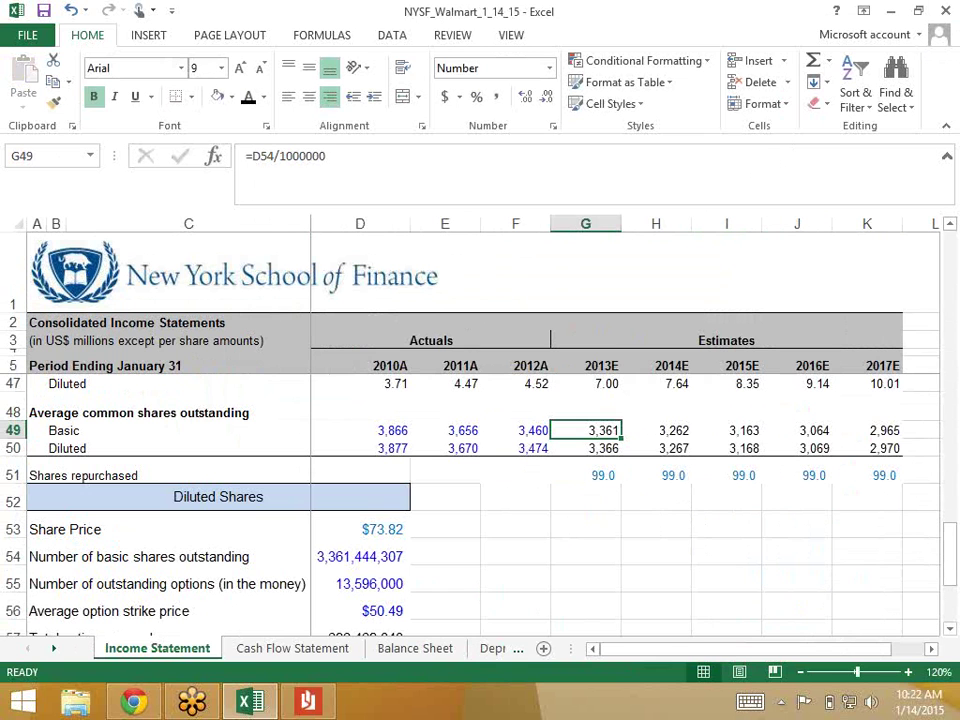
pyautogui.click(515, 430)
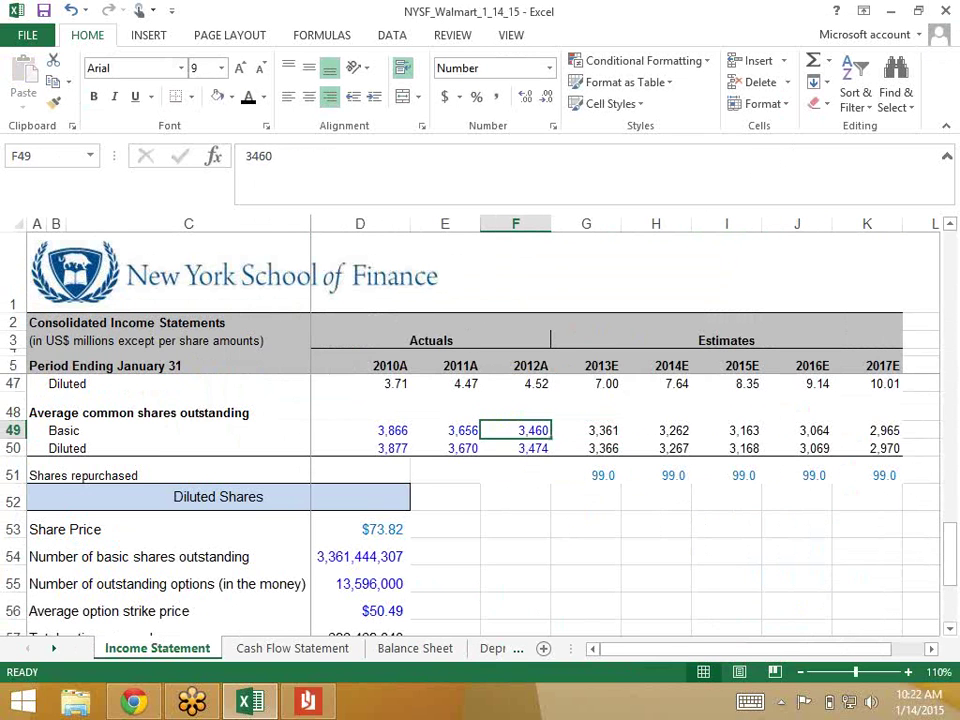
pyautogui.press('Up')
pyautogui.press('Up')
pyautogui.press('Up')
pyautogui.press('Up')
pyautogui.press('Up')
pyautogui.press('Up')
pyautogui.press('Up')
pyautogui.press('Up')
pyautogui.press('Up')
pyautogui.press('Up')
pyautogui.press('Up')
pyautogui.press('Up')
pyautogui.press('Up')
pyautogui.press('Up')
pyautogui.press('Up')
pyautogui.press('Up')
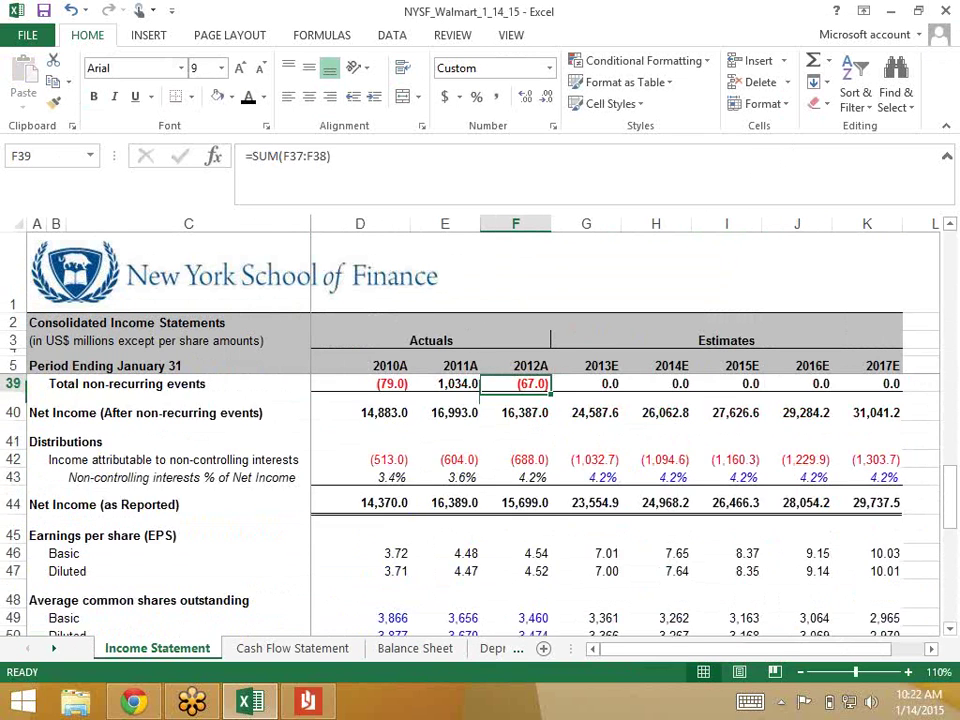
pyautogui.press('Up')
pyautogui.press('Up')
pyautogui.press('Up')
pyautogui.press('Up')
pyautogui.press('Up')
pyautogui.press('Up')
pyautogui.press('Up')
pyautogui.press('Up')
pyautogui.press('Up')
pyautogui.press('Up')
pyautogui.press('Up')
pyautogui.press('Up')
pyautogui.press('Up')
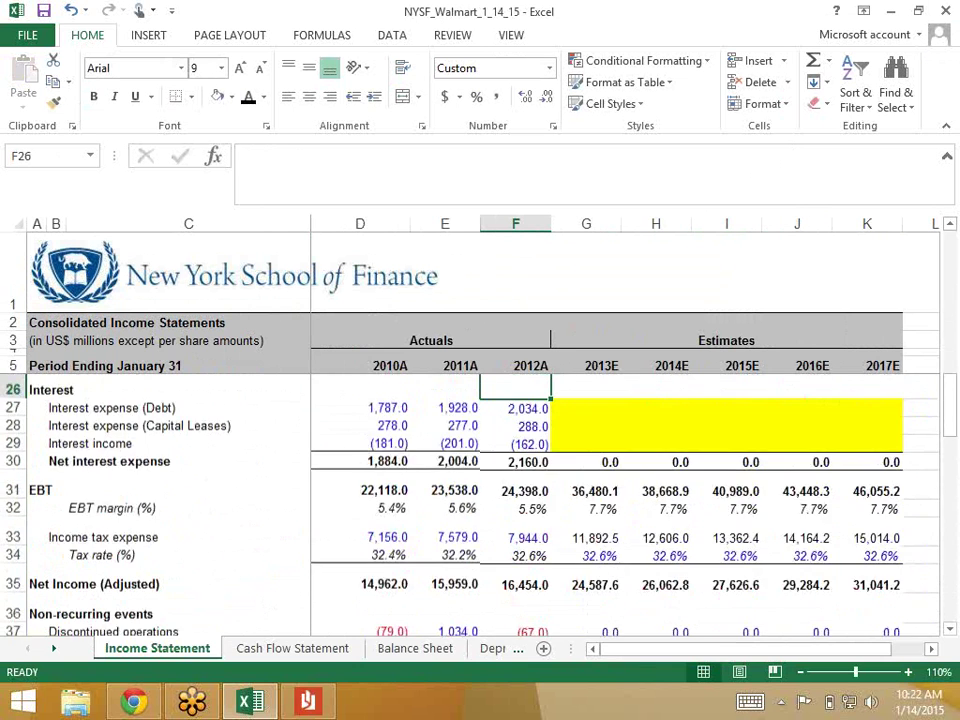
pyautogui.press('Down')
pyautogui.press('Down')
pyautogui.press('Down')
pyautogui.press('Down')
pyautogui.press('Left')
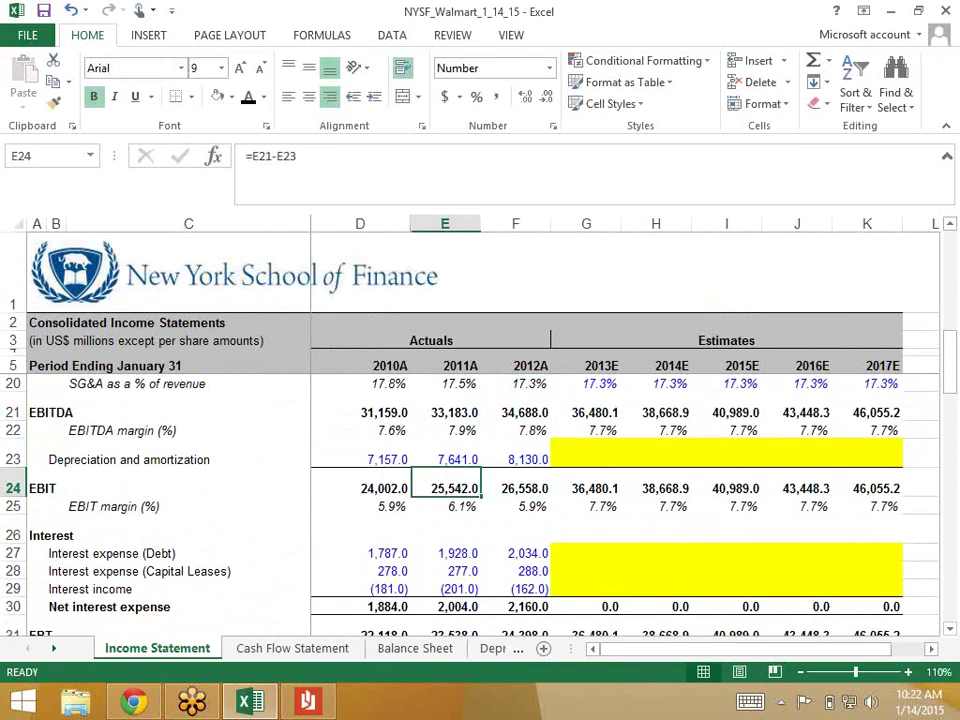
pyautogui.press('Left')
pyautogui.press('Up')
pyautogui.hotkey('shift', 'Right')
pyautogui.hotkey('shift', 'Right')
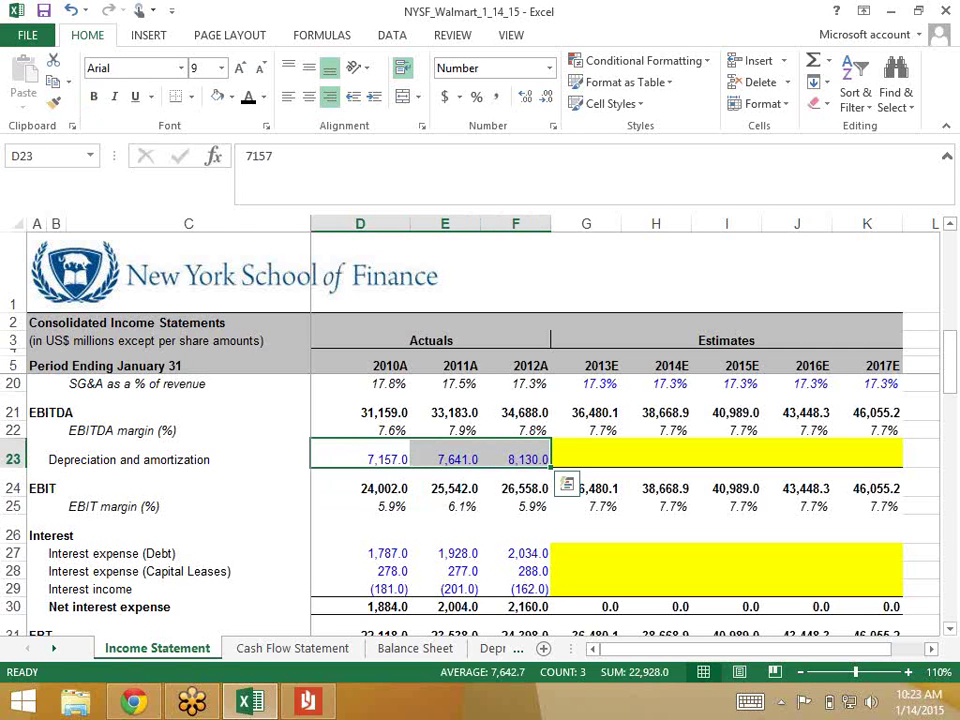
pyautogui.press('Right')
pyautogui.press('Right')
pyautogui.press('Right')
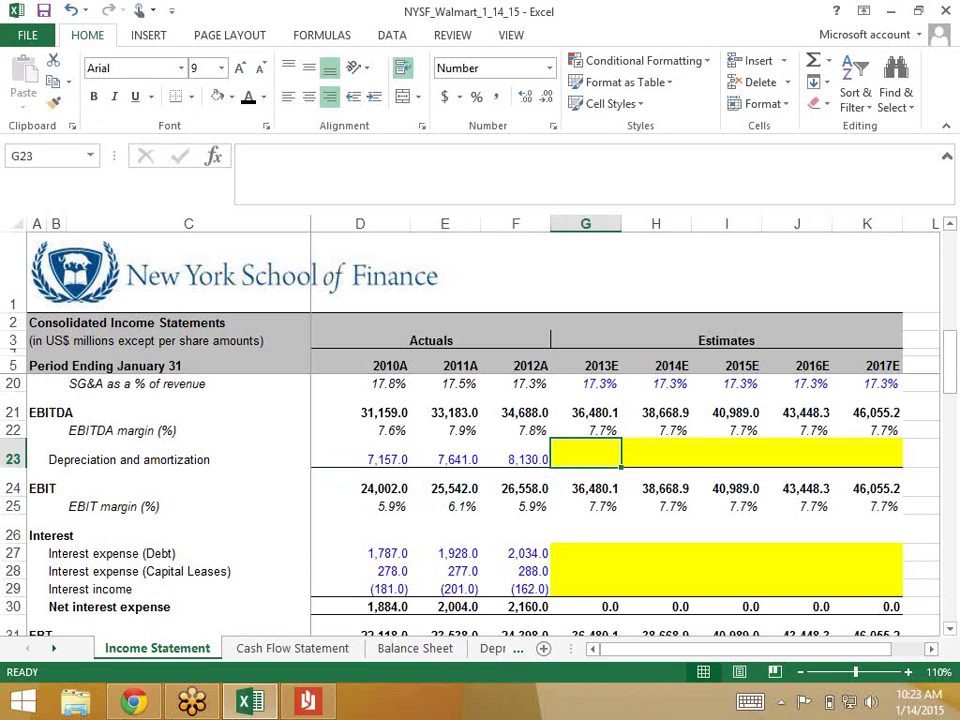
# Link 2012A total book depreciation in F19 of the Depreciation sheet to the Income Statement's depreciation and amortization with ='Income Statement'!F23.
pyautogui.hotkey('ctrl', 'pagedown')
pyautogui.hotkey('ctrl', 'pagedown')
pyautogui.hotkey('ctrl', 'pagedown')
pyautogui.press('Left')
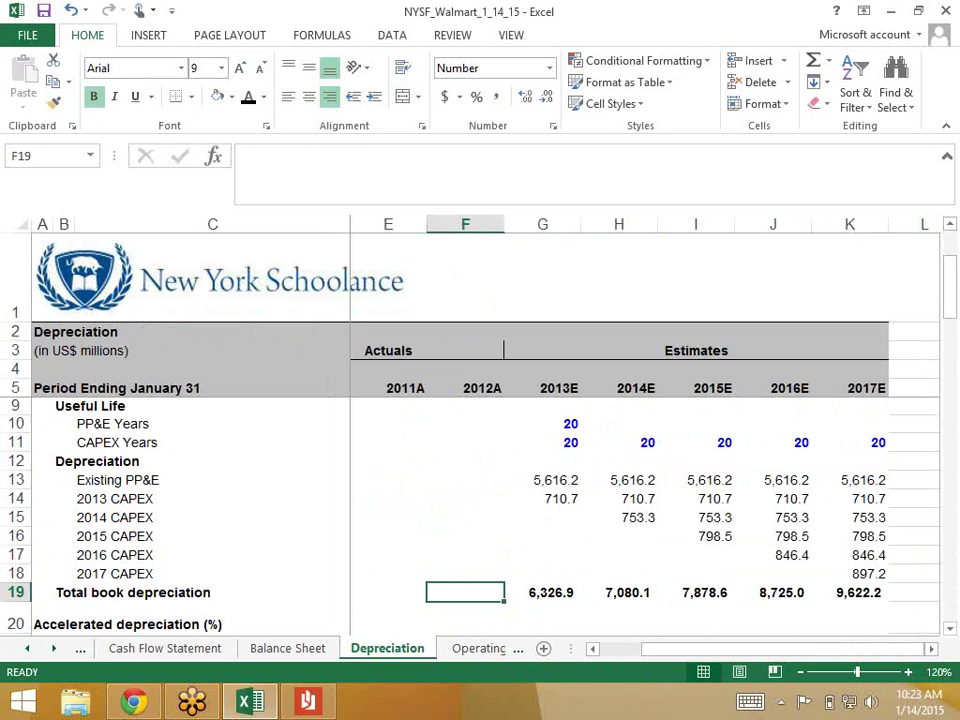
pyautogui.press('Left')
pyautogui.press('Left')
pyautogui.press('Right')
pyautogui.press('Right')
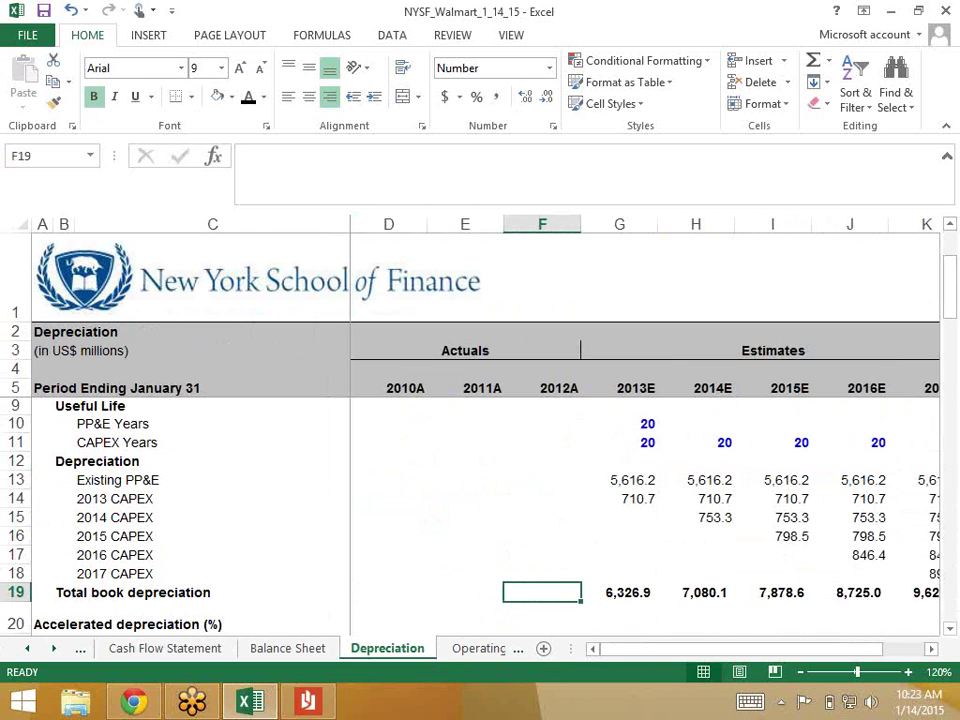
pyautogui.write('=')
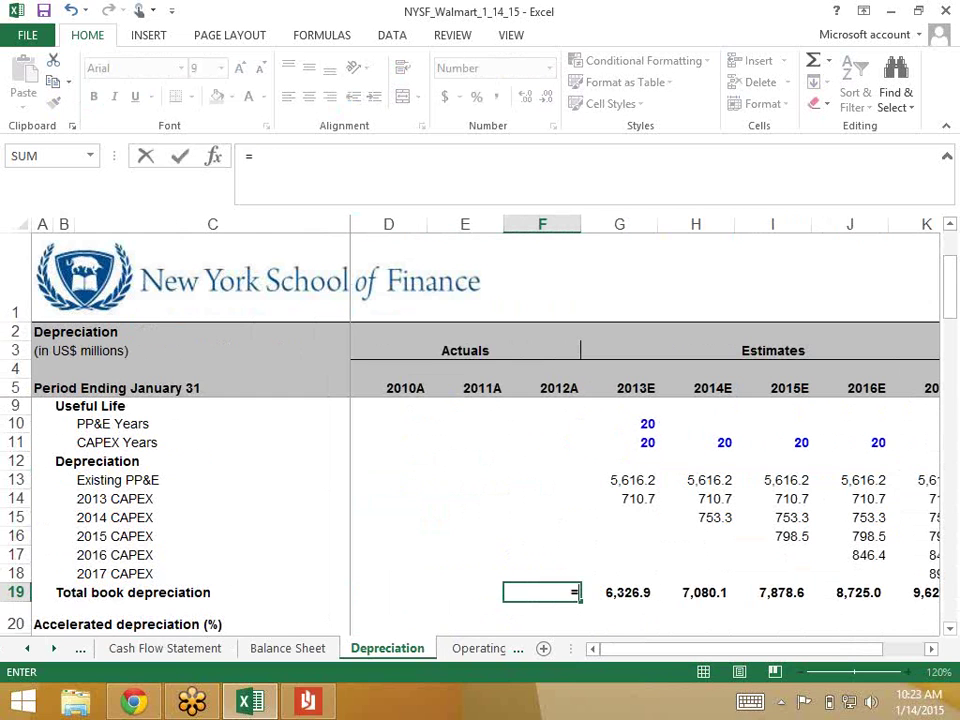
pyautogui.hotkey('ctrl', 'pageup')
pyautogui.hotkey('ctrl', 'pageup')
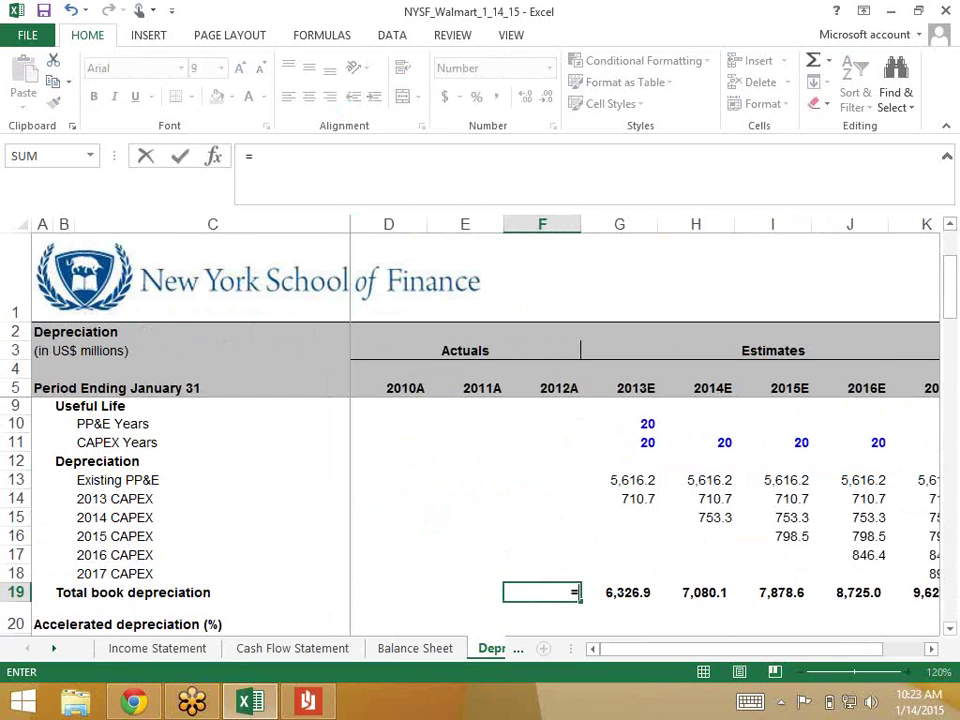
pyautogui.hotkey('ctrl', 'pageup')
pyautogui.hotkey('ctrl', 'pageup')
pyautogui.hotkey('ctrl', 'pageup')
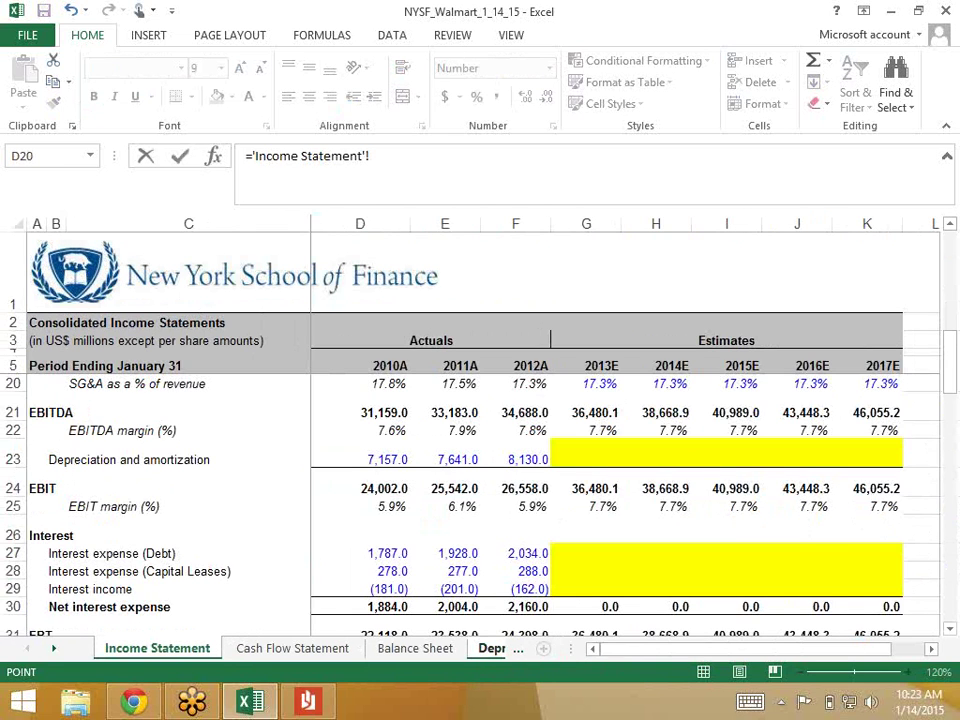
pyautogui.click(515, 459)
pyautogui.hotkey('ctrl', 'pagedown')
pyautogui.hotkey('ctrl', 'pagedown')
pyautogui.hotkey('ctrl', 'pagedown')
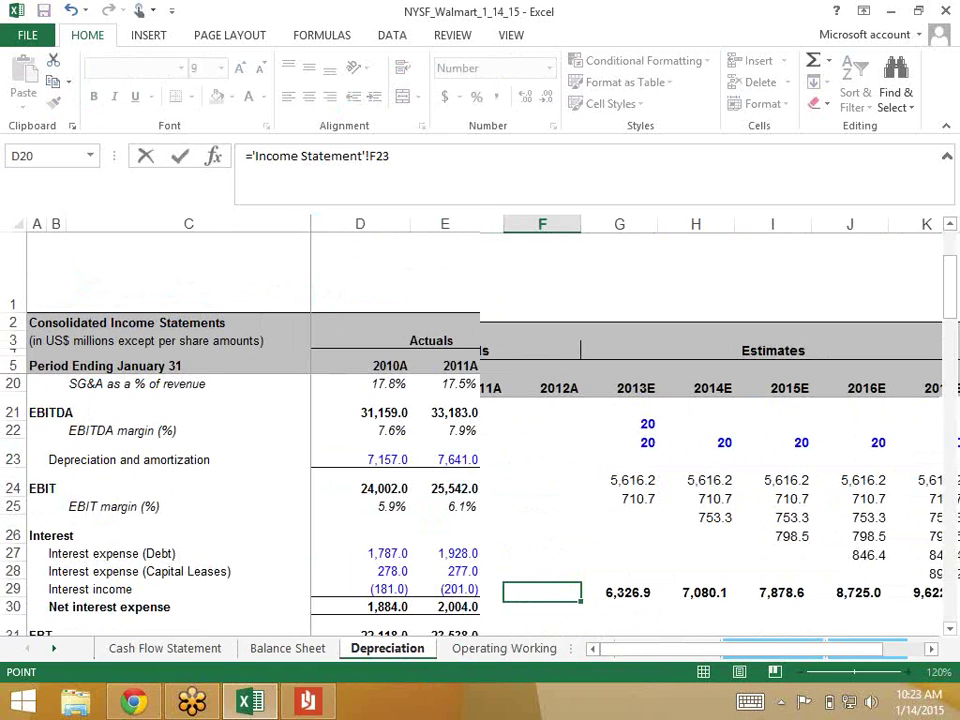
pyautogui.press('Return')
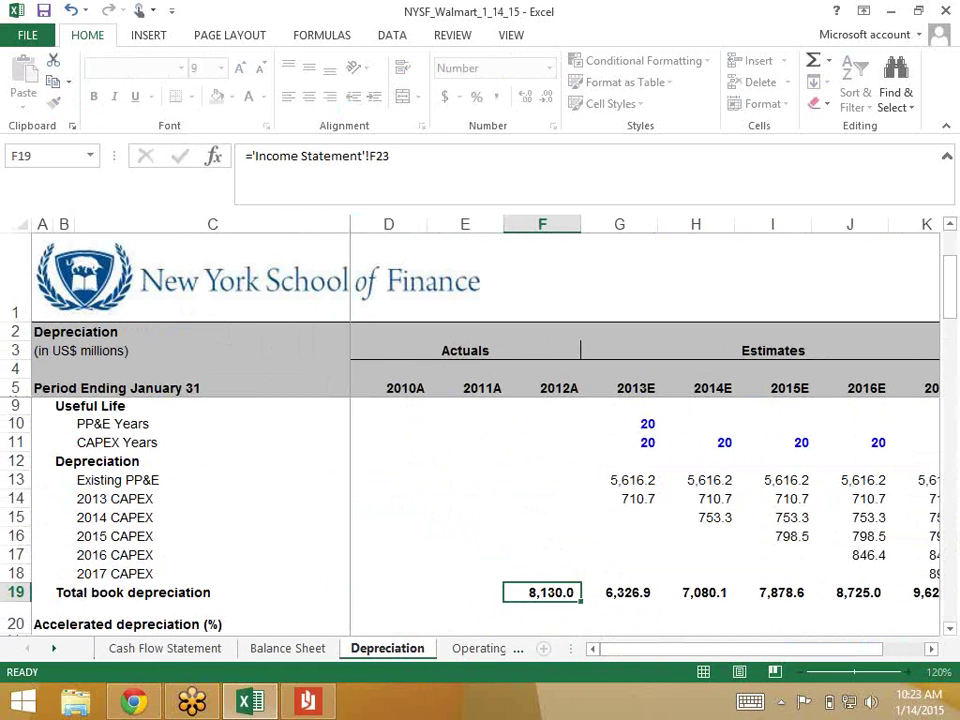
# Copy the Income Statement link from F19 into D19:E19 for the 2010A and 2011A total book depreciation.
pyautogui.click(541, 592)
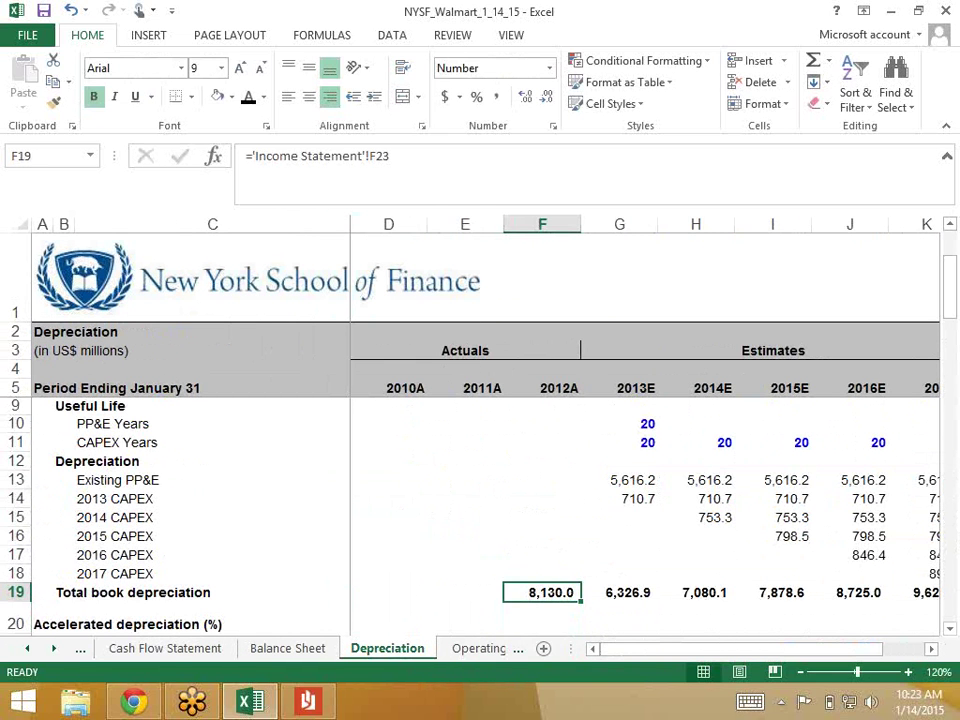
pyautogui.hotkey('ctrl', 'c')
pyautogui.moveTo(465, 592); pyautogui.dragTo(390, 592)
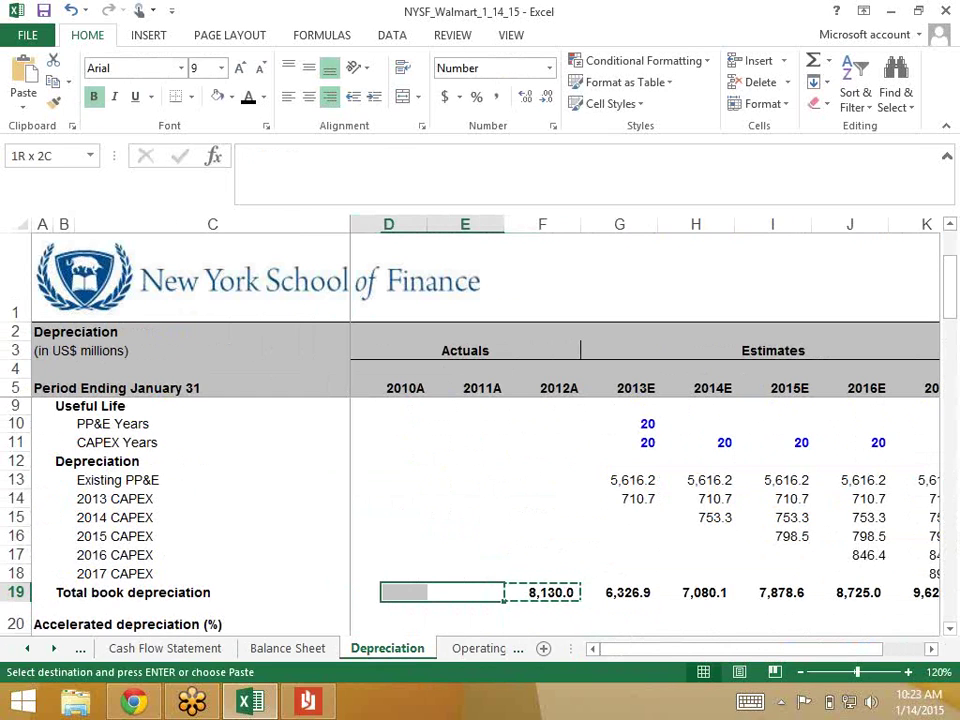
pyautogui.hotkey('ctrl', 'v')
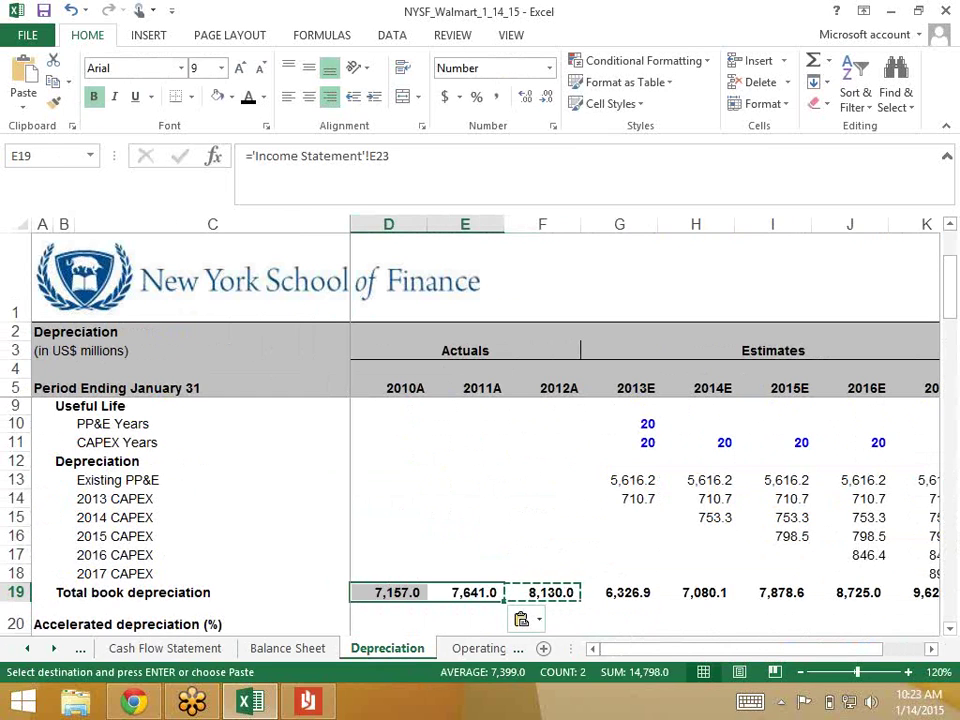
# Compare the historical total book depreciation for 2010A to 2012A with the 2013E estimate in row 19.
pyautogui.press('Right')
pyautogui.press('Right')
pyautogui.press('Right')
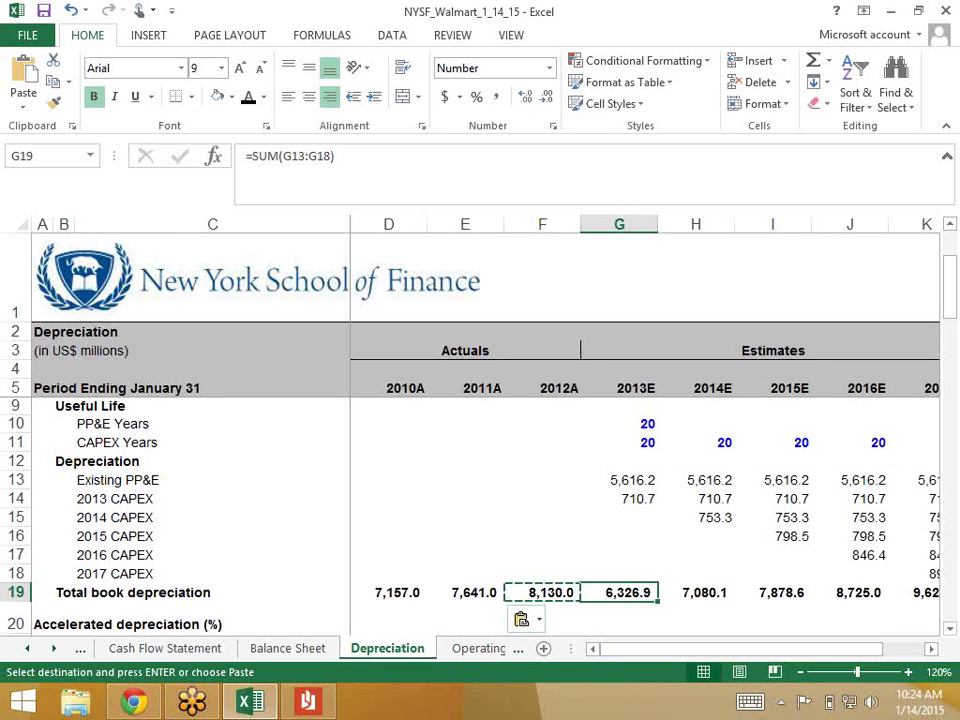
pyautogui.press('Down')
pyautogui.press('Down')
pyautogui.press('Down')
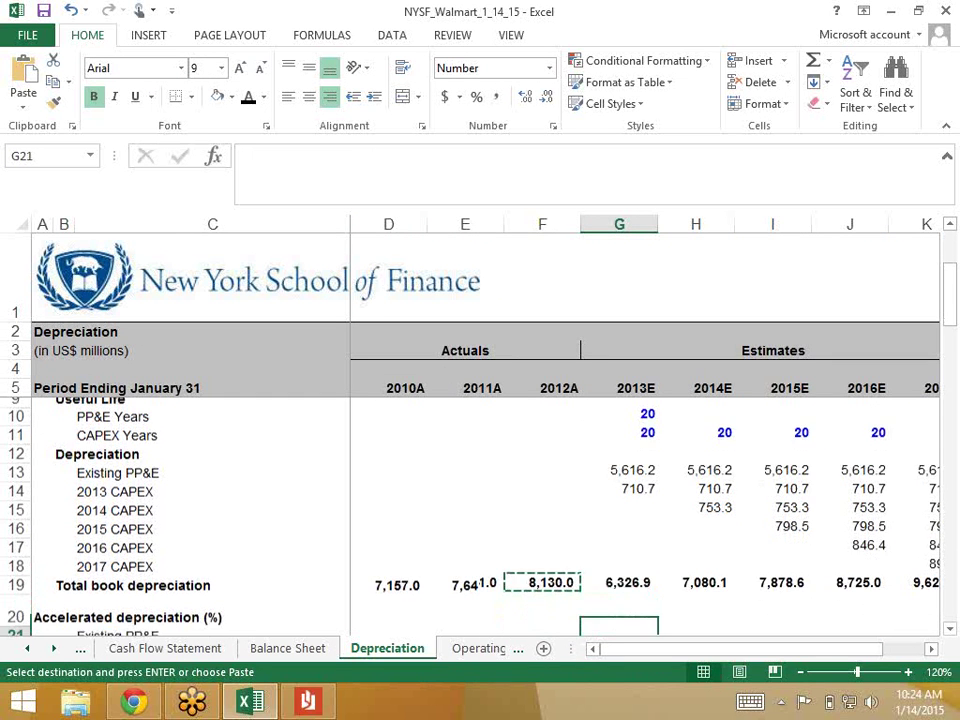
pyautogui.press('Up')
pyautogui.press('Up')
pyautogui.press('Up')
pyautogui.press('Left')
pyautogui.press('Left')
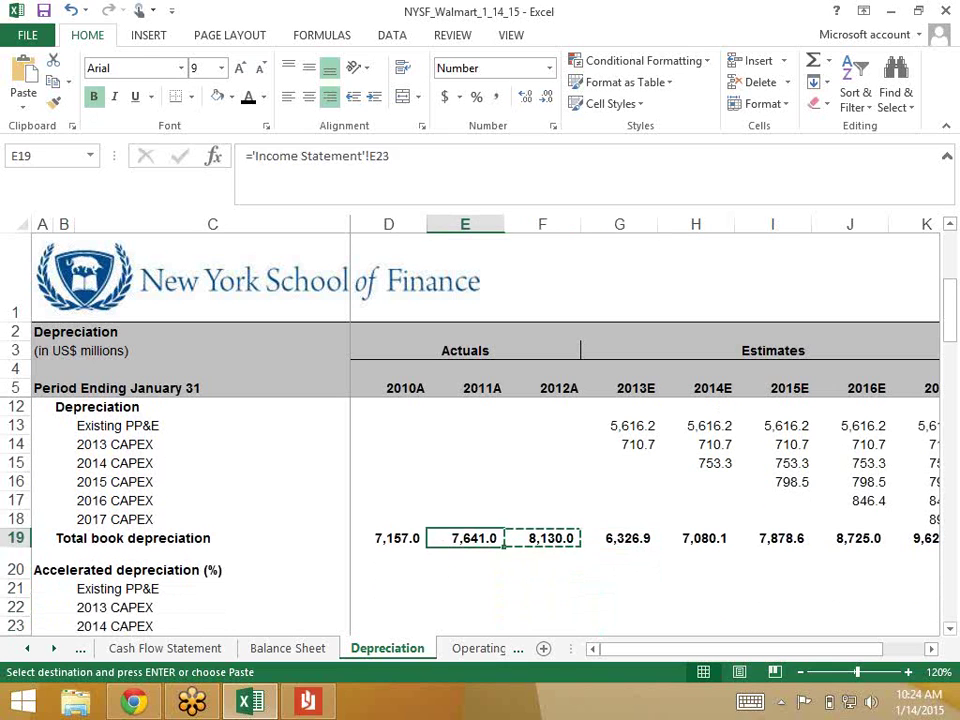
# Calculate the 2011A year-over-year growth in total book depreciation in E20 with =E19/D19-1.
pyautogui.press('Down')
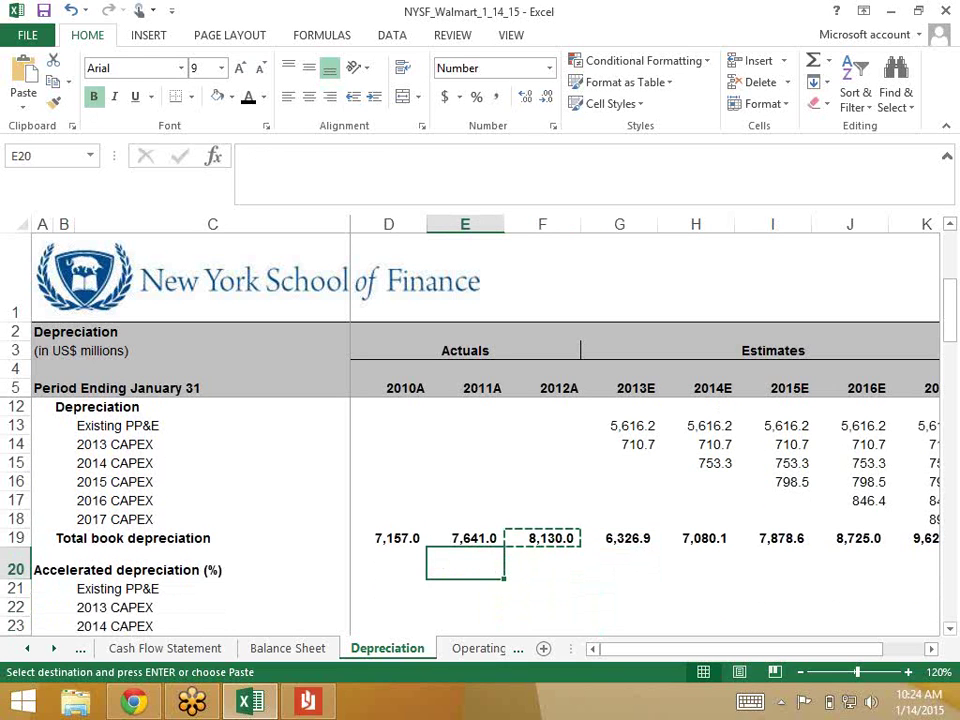
pyautogui.press('Left')
pyautogui.press('Right')
pyautogui.click(155, 651)
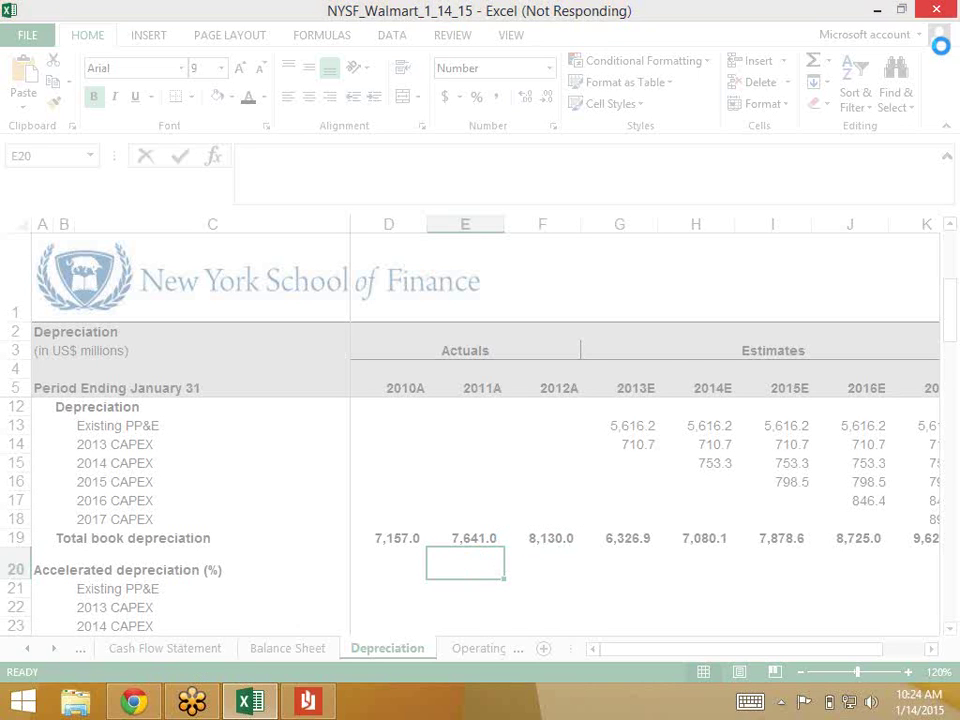
pyautogui.write('=')
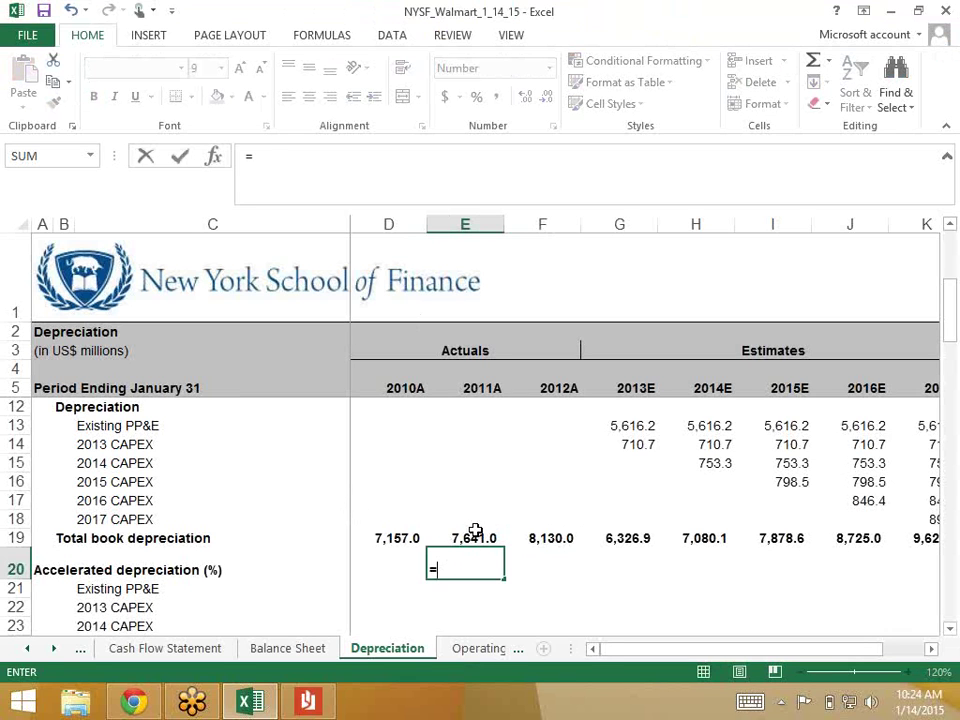
pyautogui.click(472, 536)
pyautogui.write('/')
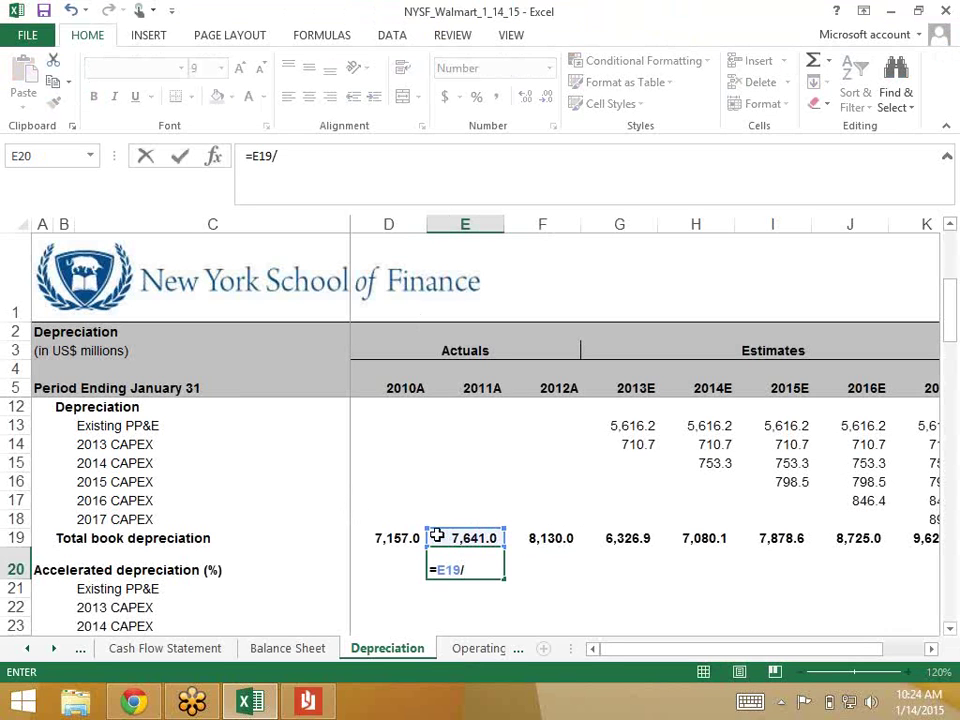
pyautogui.click(392, 538)
pyautogui.write('-')
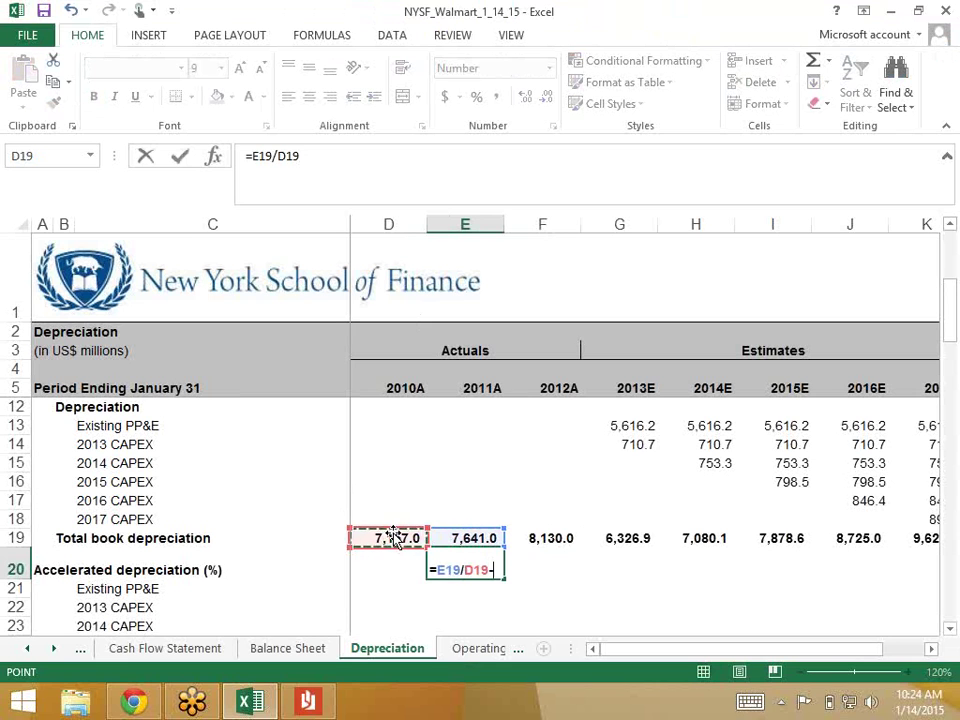
pyautogui.write('1')
pyautogui.press('Return')
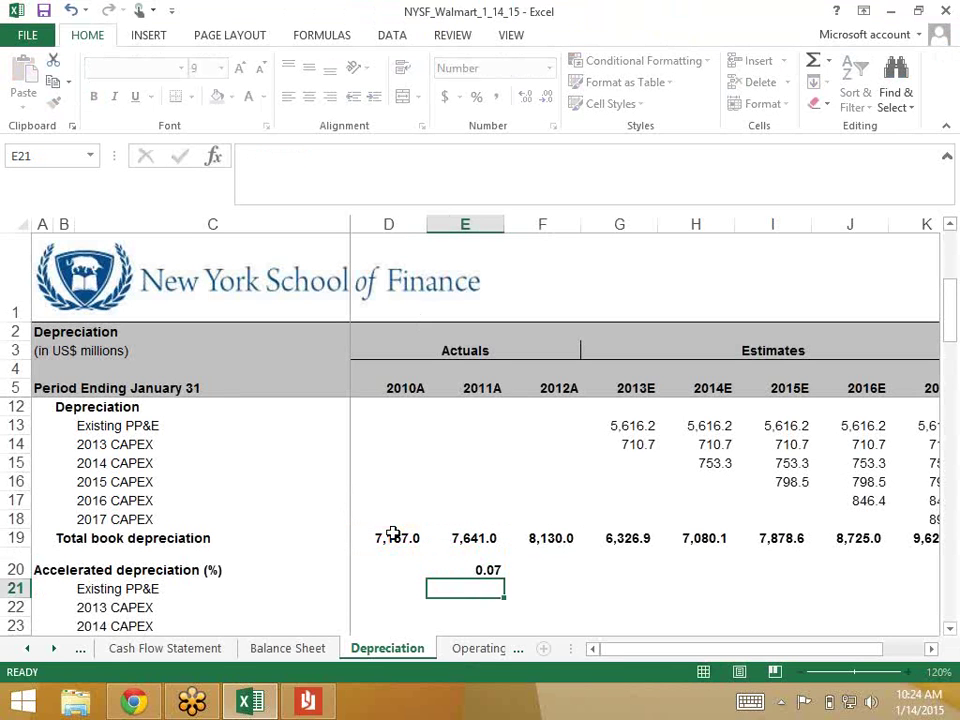
# Fill the growth formula from E20 across through the 2017E column, covering E20:K20.
pyautogui.press('Up')
pyautogui.hotkey('shift', 'Right')
pyautogui.hotkey('shift', 'Right')
pyautogui.hotkey('shift', 'Right')
pyautogui.hotkey('shift', 'Right')
pyautogui.hotkey('shift', 'Right')
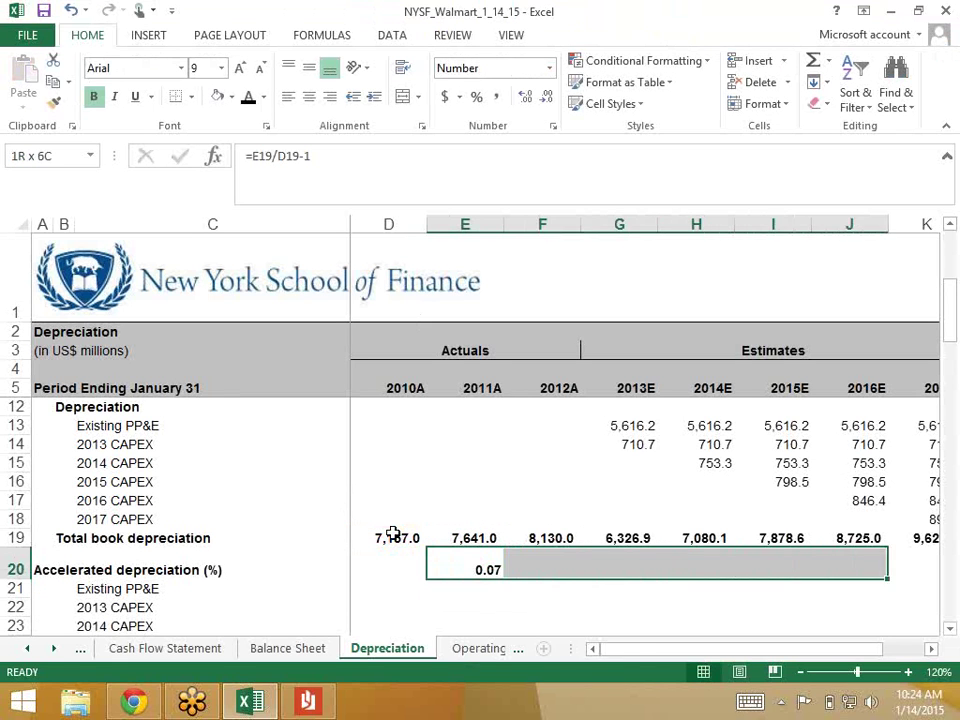
pyautogui.hotkey('shift', 'Right')
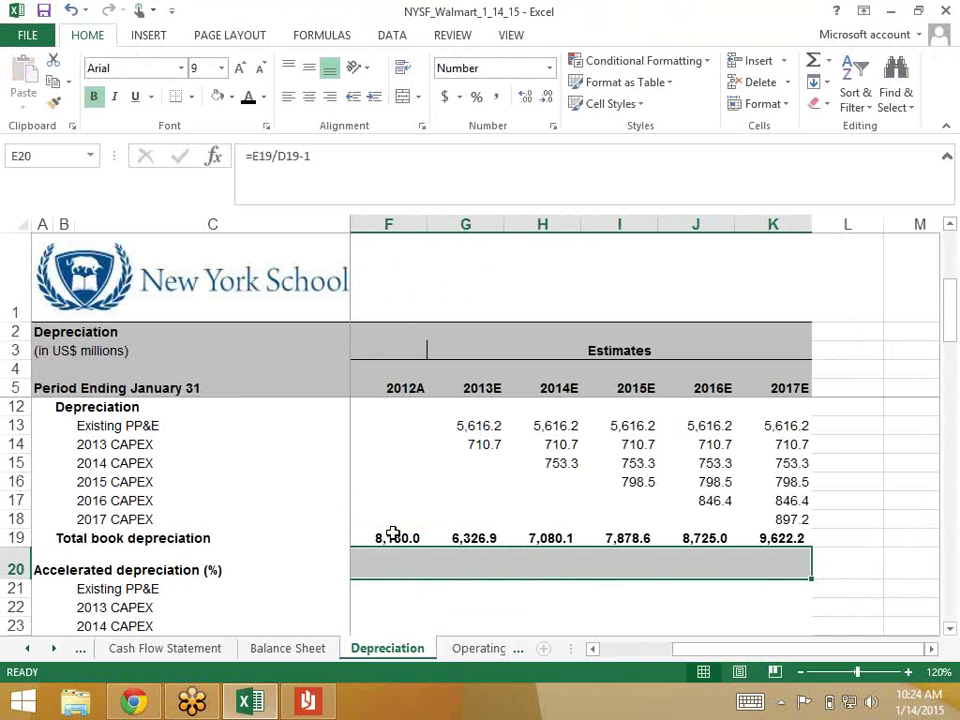
pyautogui.hotkey('ctrl', 'r')
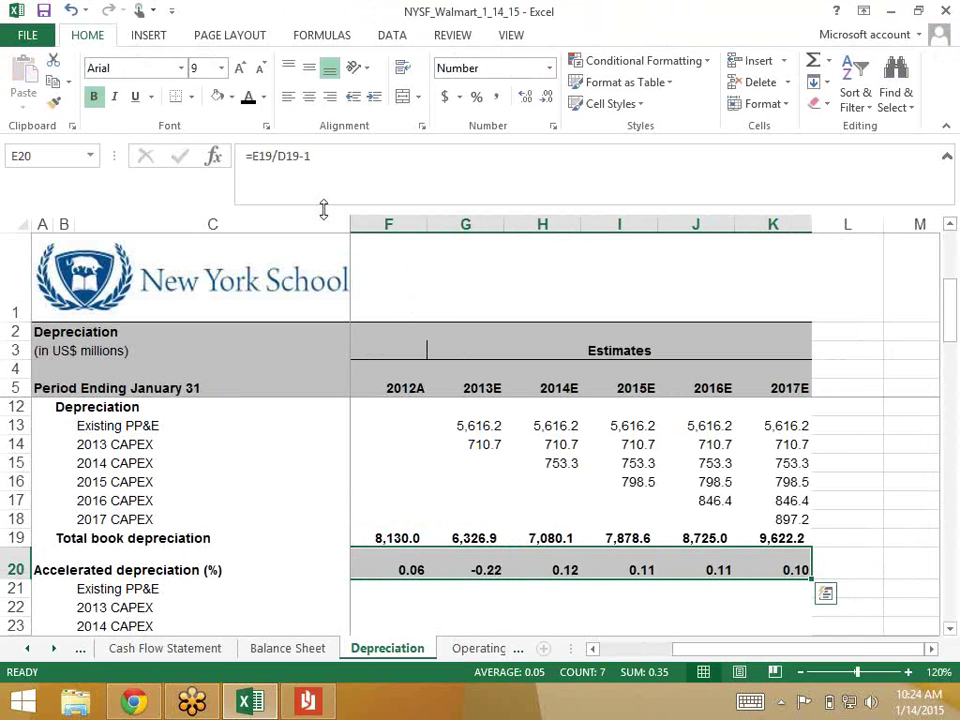
# Format the growth rates in E20:K20 as percentages and select the 2011A rate in E20.
pyautogui.click(477, 100)
pyautogui.press('Left')
pyautogui.press('Left')
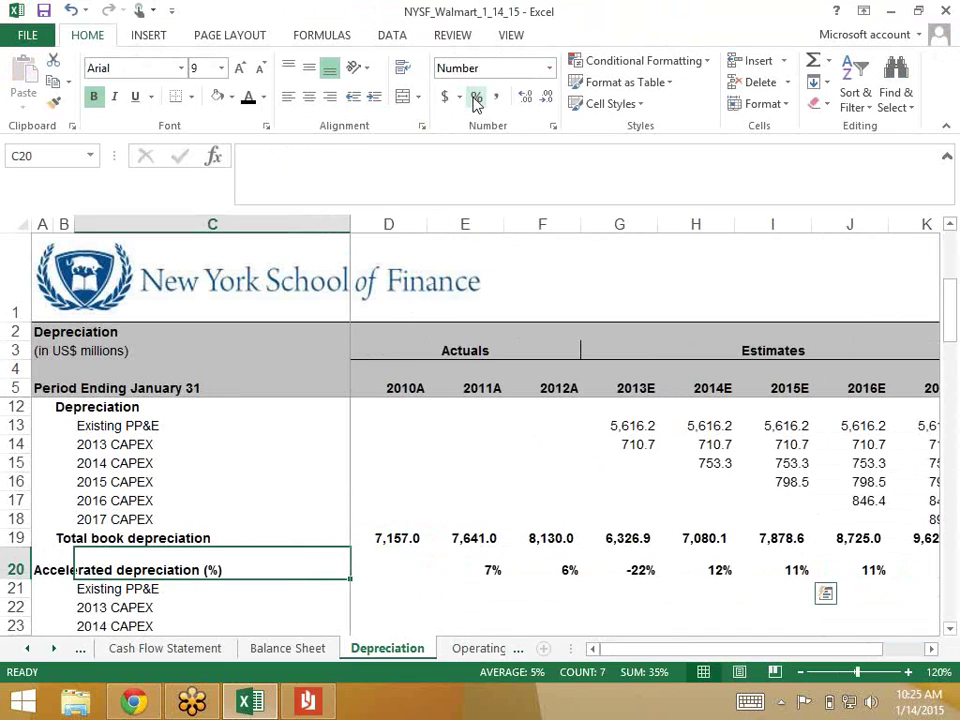
pyautogui.press('Right')
pyautogui.press('Right')
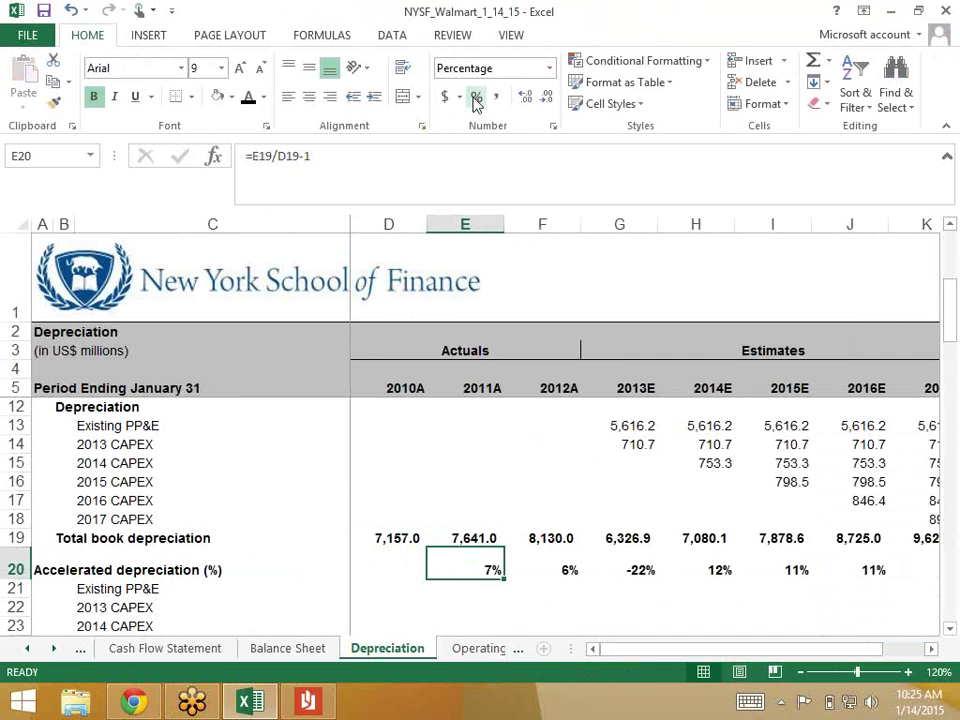
# Set the 2013E useful life of existing PP&E (PP&E Years) to 15.
pyautogui.press('Up')
pyautogui.press('Up')
pyautogui.press('Up')
pyautogui.press('Up')
pyautogui.press('Up')
pyautogui.press('Up')
pyautogui.press('Up')
pyautogui.press('Up')
pyautogui.press('Up')
pyautogui.press('Up')
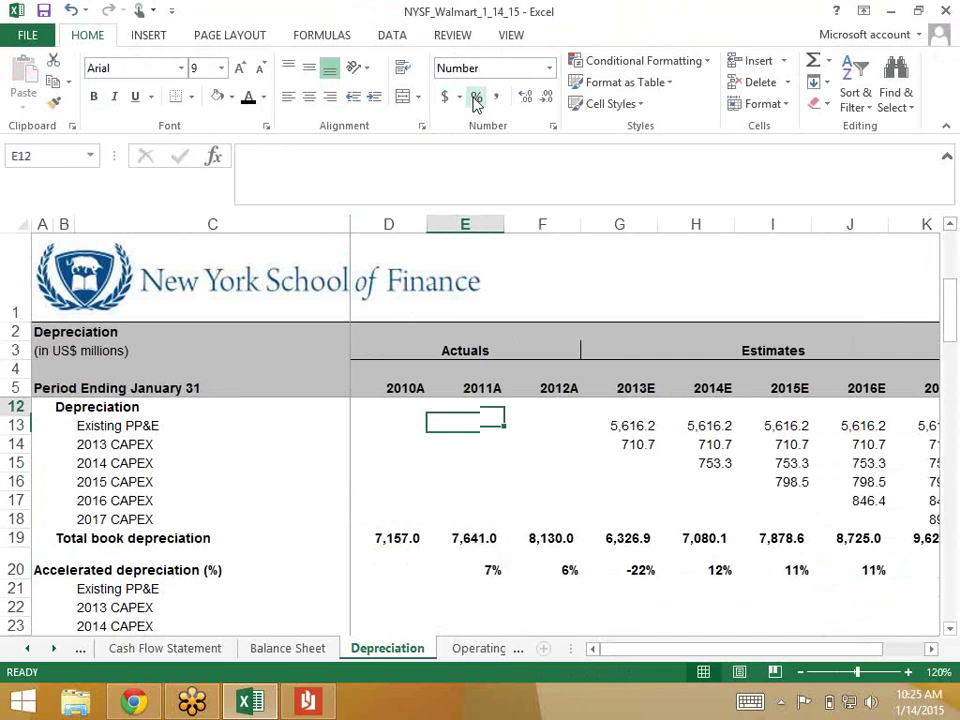
pyautogui.press('Down')
pyautogui.press('Right')
pyautogui.press('Right')
pyautogui.press('Right')
pyautogui.press('Up')
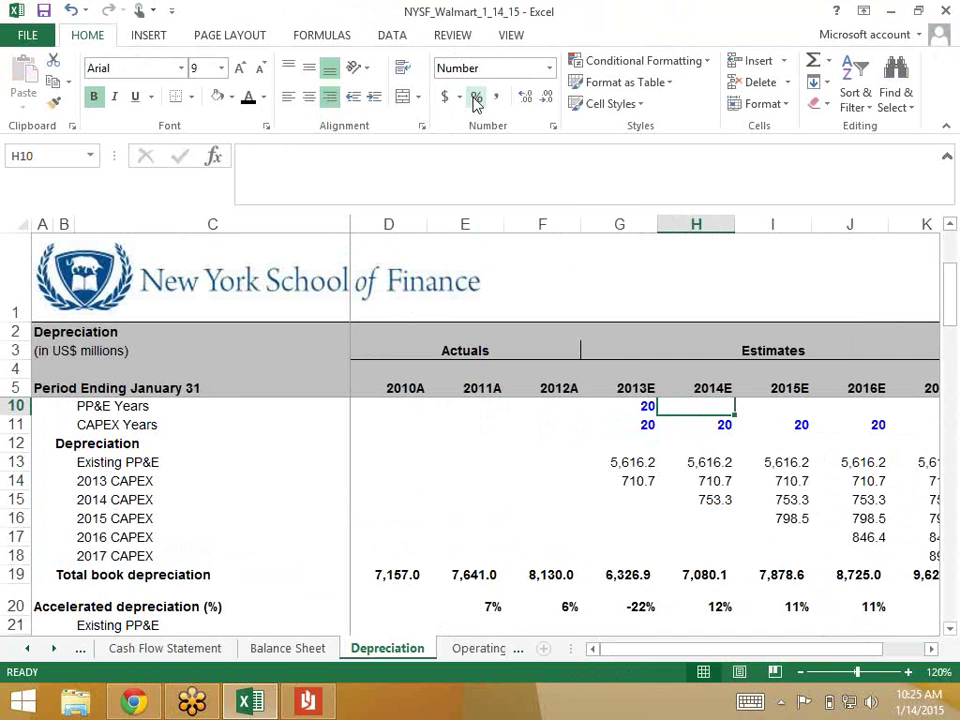
pyautogui.press('Left')
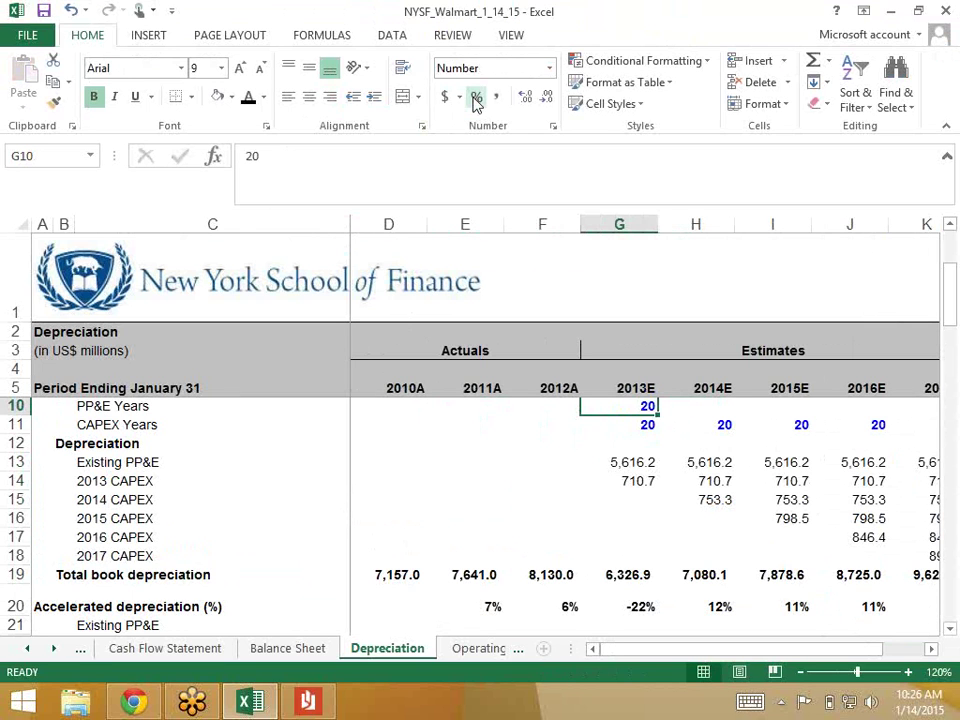
pyautogui.write('15')
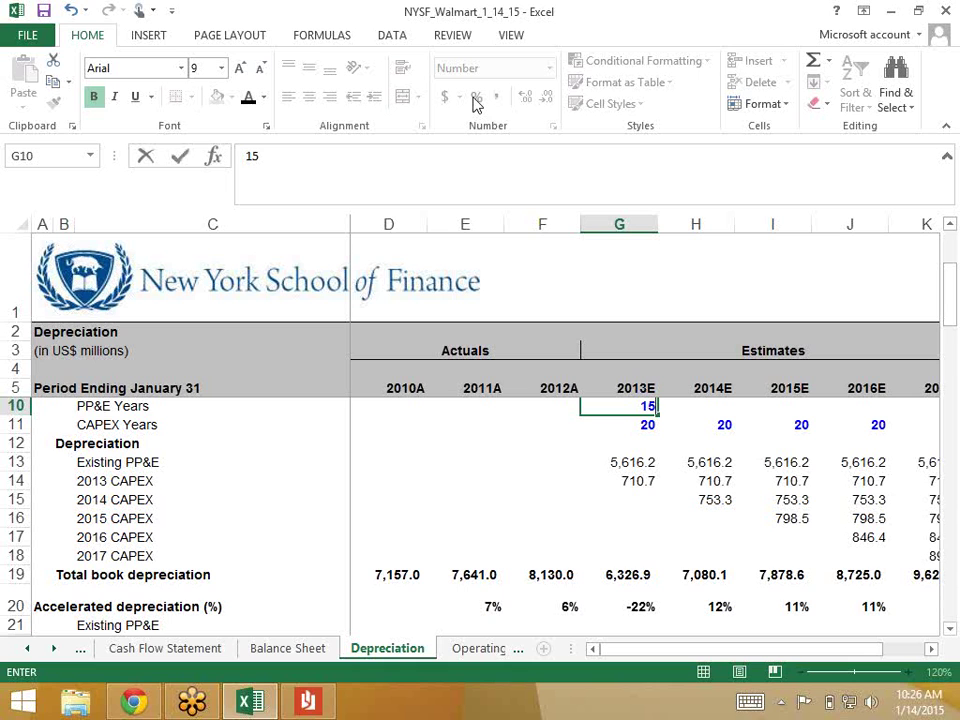
pyautogui.press('Return')
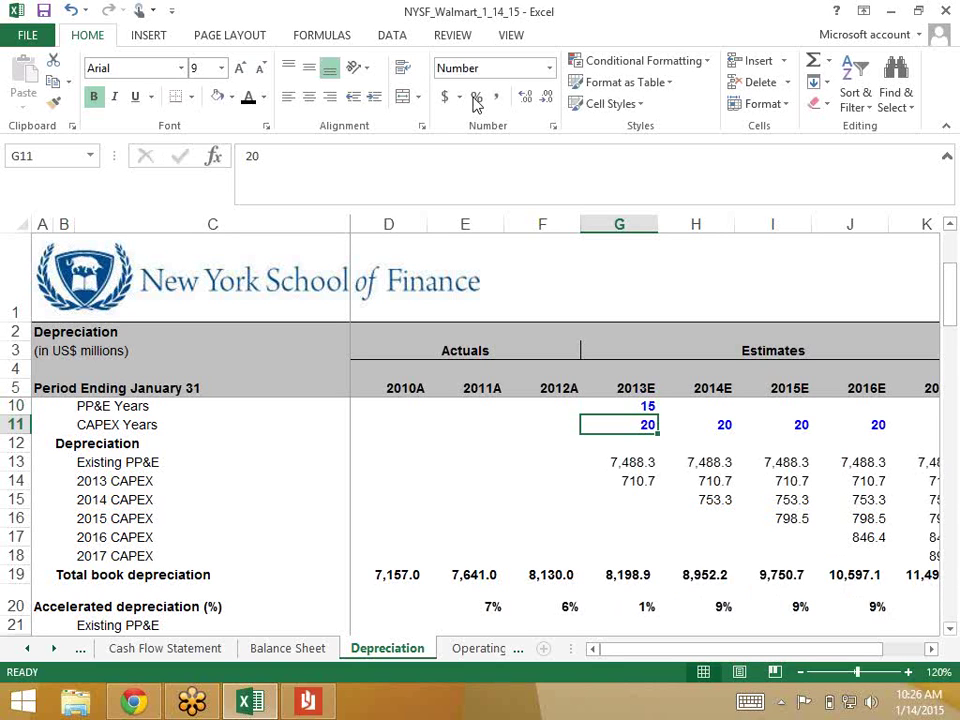
# Set the 2013E PP&E Years assumption to 10.
pyautogui.press('Up')
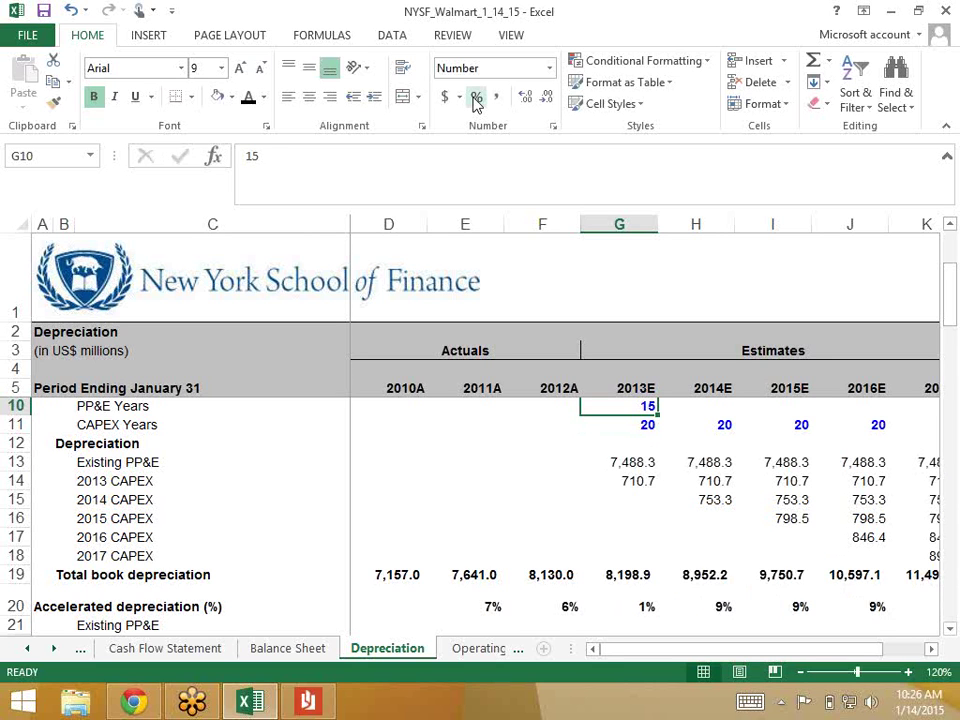
pyautogui.write('10')
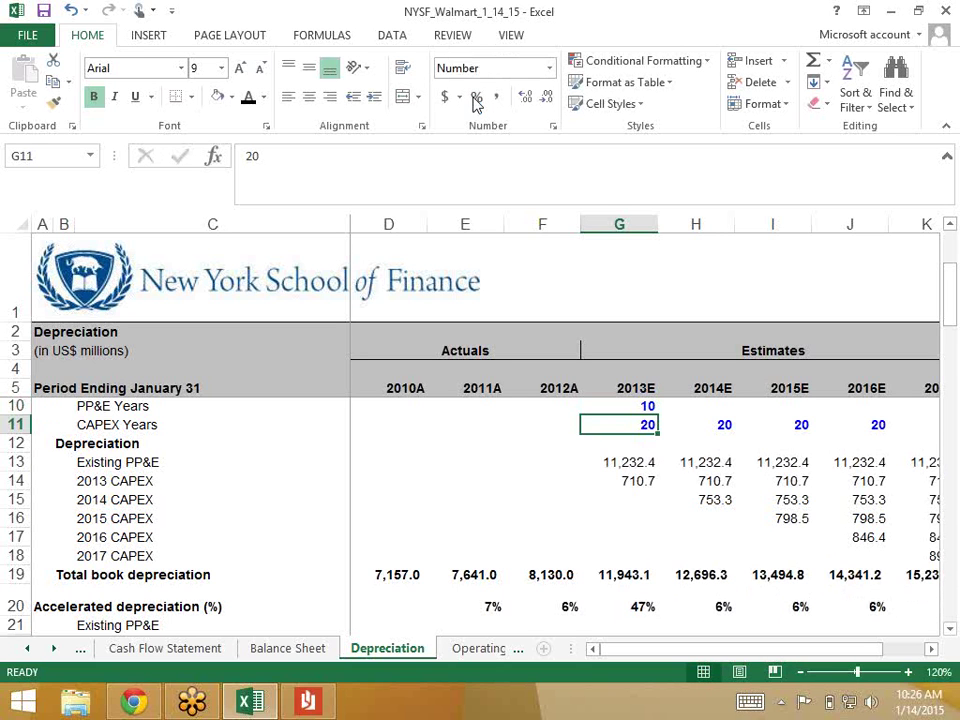
pyautogui.press('Up')
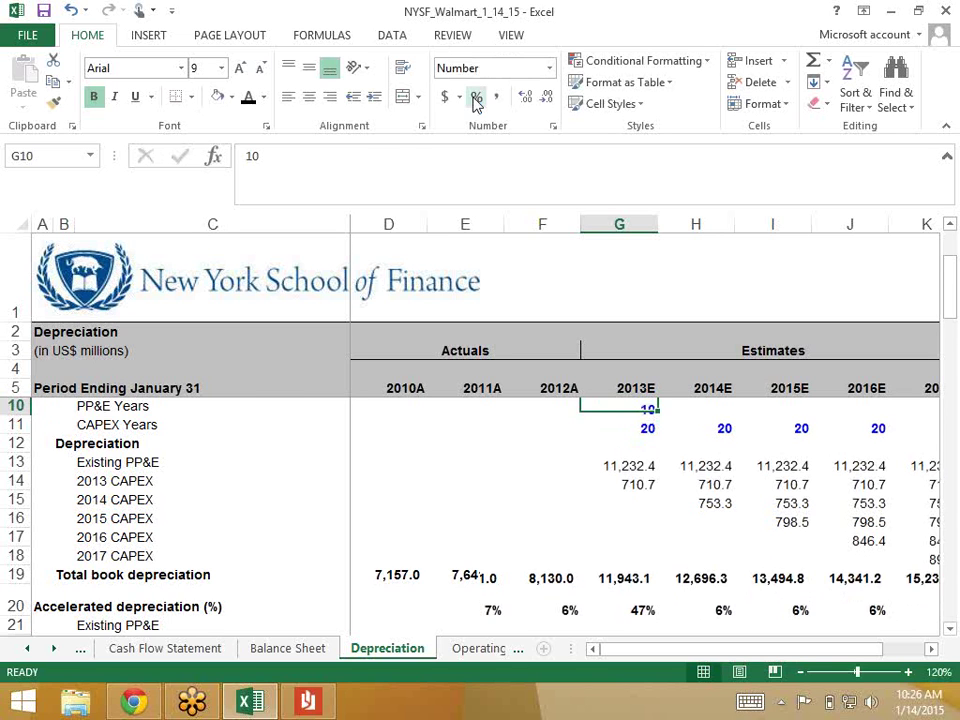
# Review the 2013E column from beginning-of-year property, plant & equipment down through total book depreciation and its growth rate.
pyautogui.press('Up')
pyautogui.press('Up')
pyautogui.press('Up')
pyautogui.press('Up')
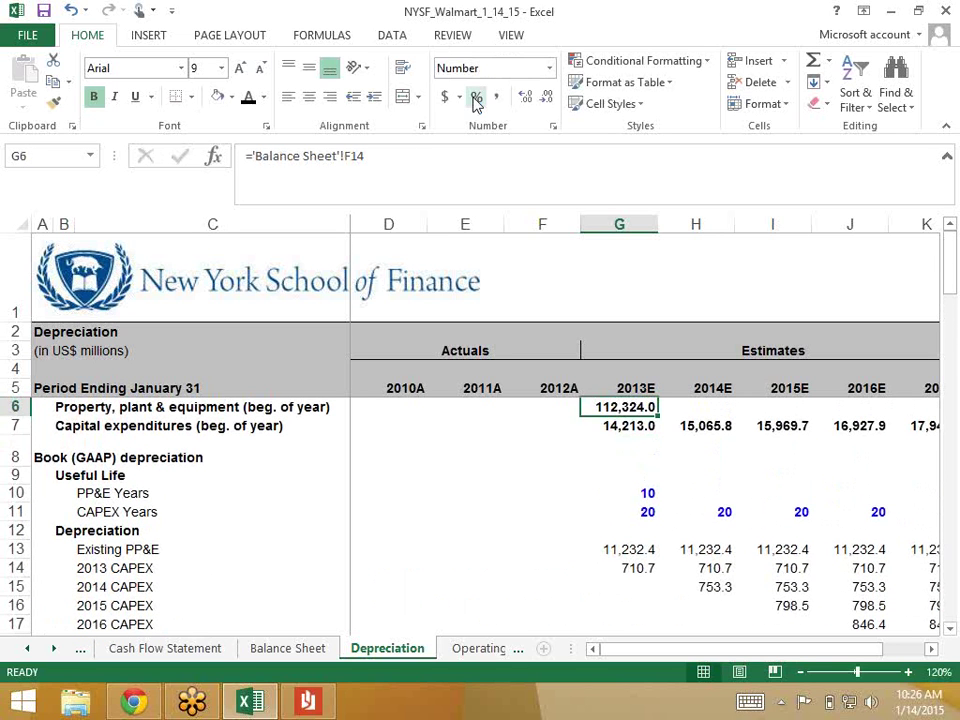
pyautogui.press('Down')
pyautogui.press('Down')
pyautogui.press('Down')
pyautogui.press('Down')
pyautogui.press('Down')
pyautogui.press('Down')
pyautogui.press('Down')
pyautogui.press('Down')
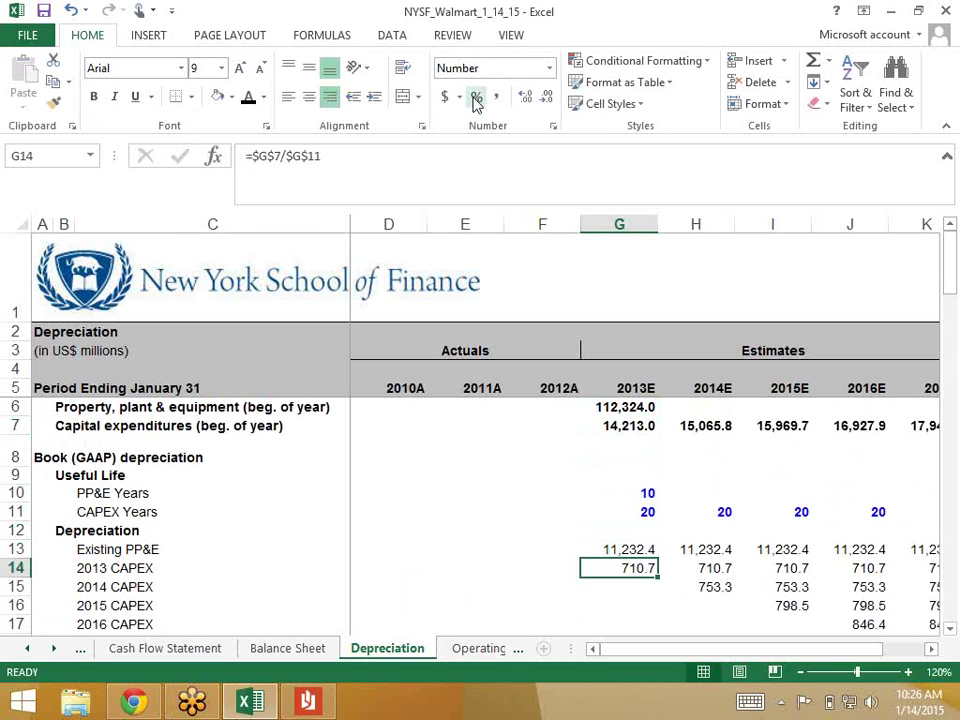
pyautogui.press('Up')
pyautogui.press('Down')
pyautogui.press('Down')
pyautogui.press('Down')
pyautogui.press('Down')
pyautogui.press('Down')
pyautogui.press('Down')
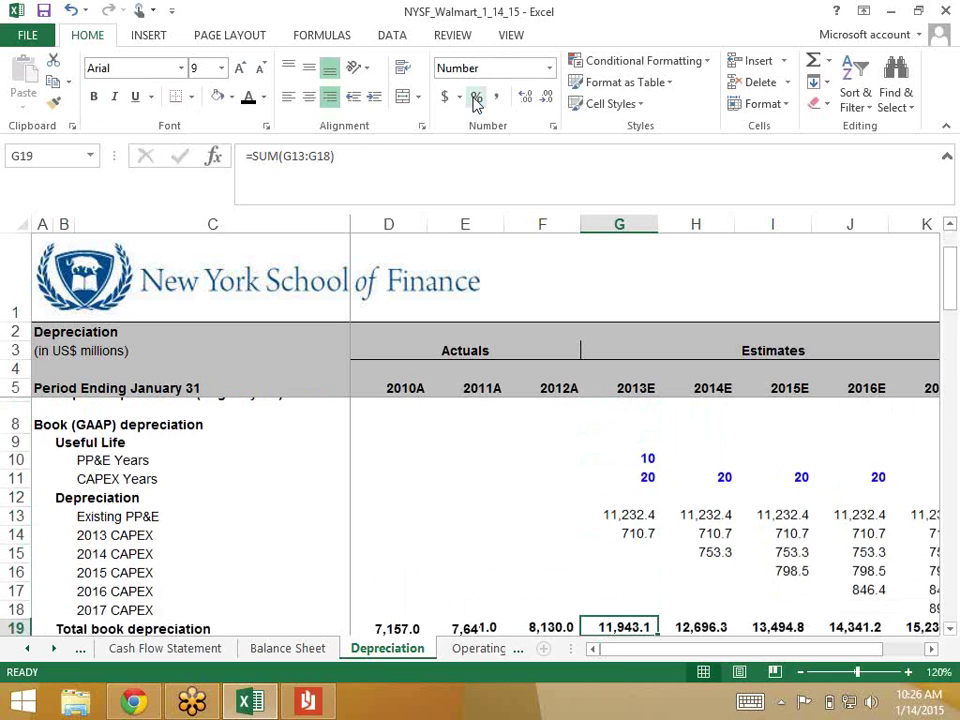
pyautogui.press('Down')
pyautogui.press('Down')
pyautogui.press('Up')
pyautogui.press('Up')
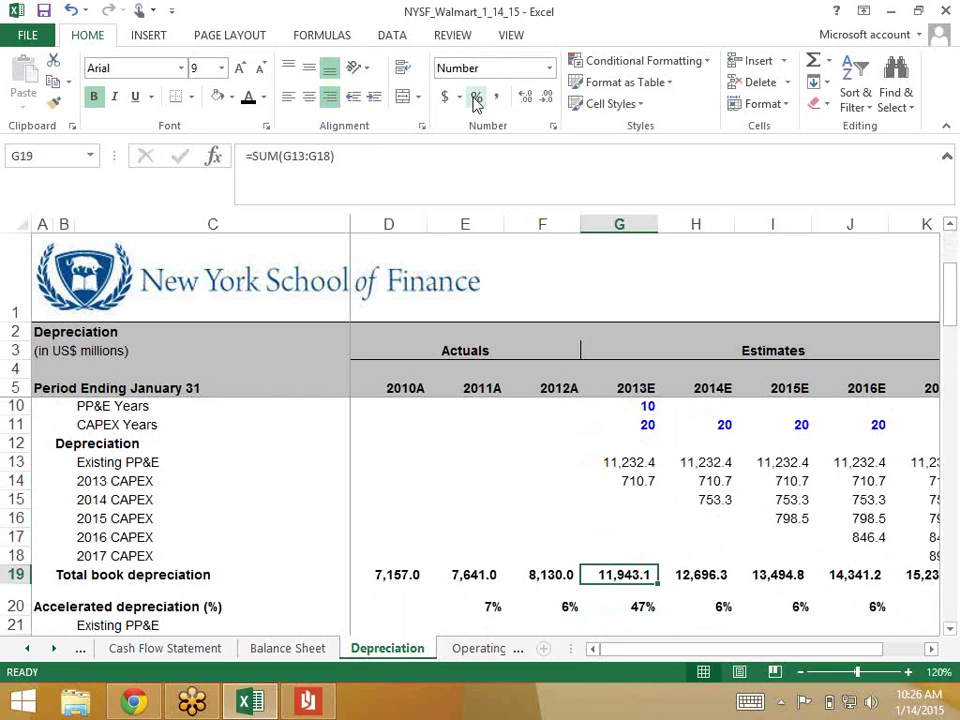
# Compare the 2013E total book depreciation and its components with the useful-life assumptions.
pyautogui.press('Up')
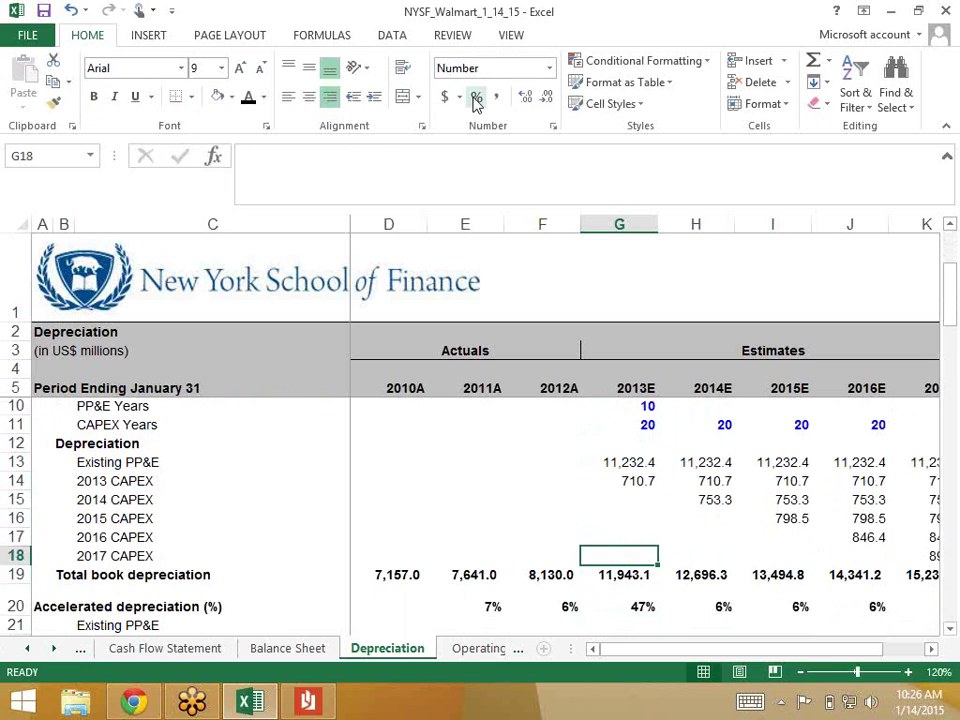
pyautogui.press('Down')
pyautogui.press('Down')
pyautogui.press('Up')
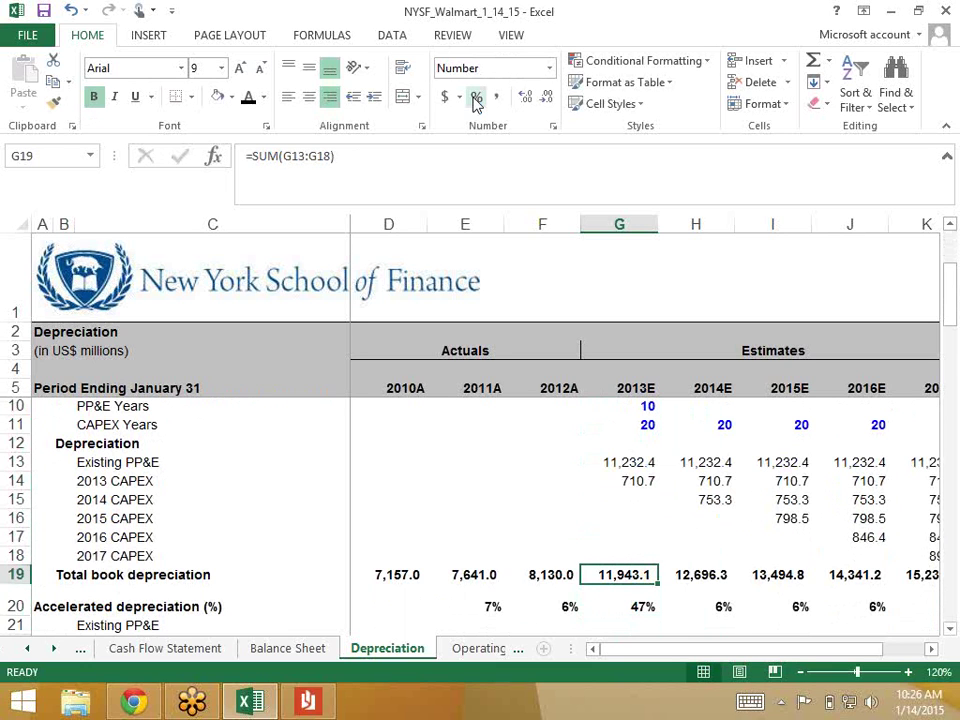
pyautogui.press('Up')
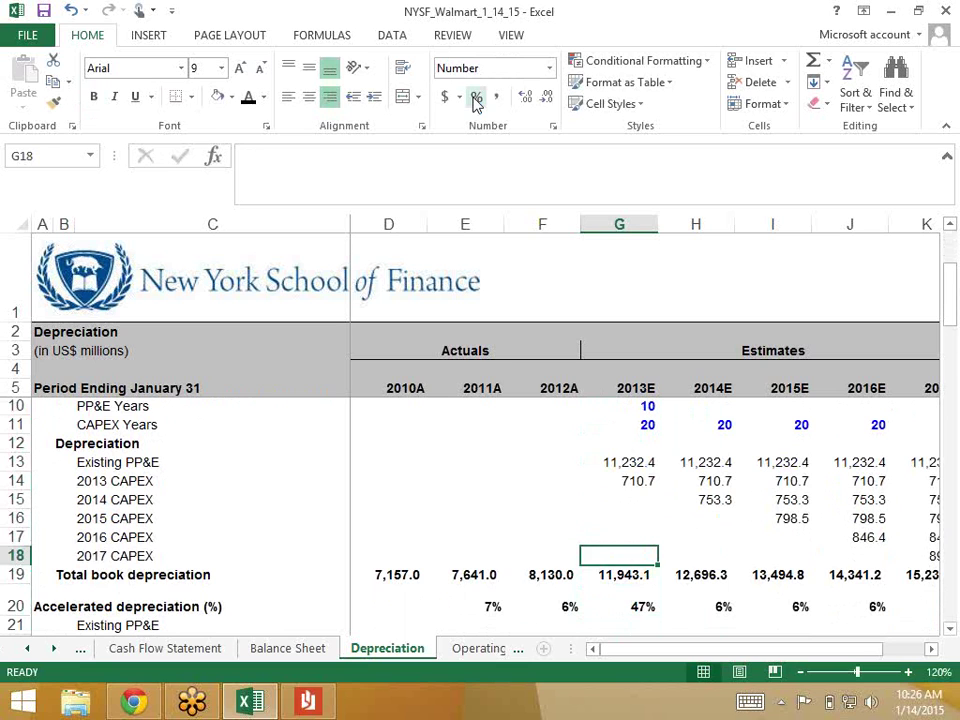
pyautogui.press('Up')
pyautogui.press('Up')
pyautogui.press('Up')
pyautogui.press('Up')
pyautogui.press('Up')
pyautogui.press('Up')
pyautogui.press('Up')
pyautogui.press('Up')
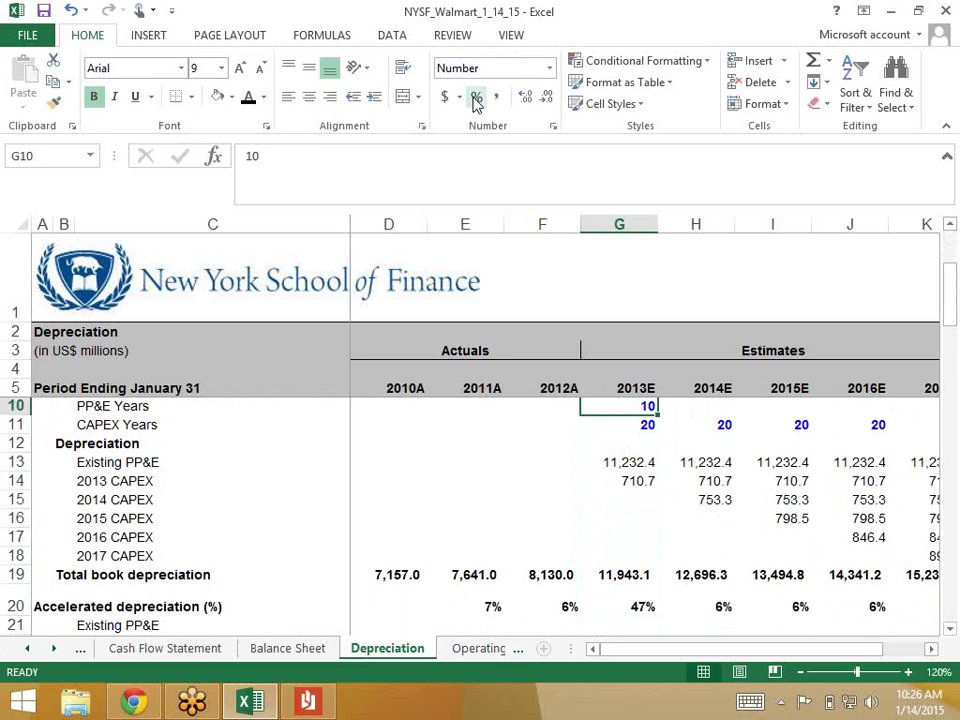
pyautogui.press('Down')
pyautogui.press('Down')
pyautogui.press('Down')
pyautogui.press('Down')
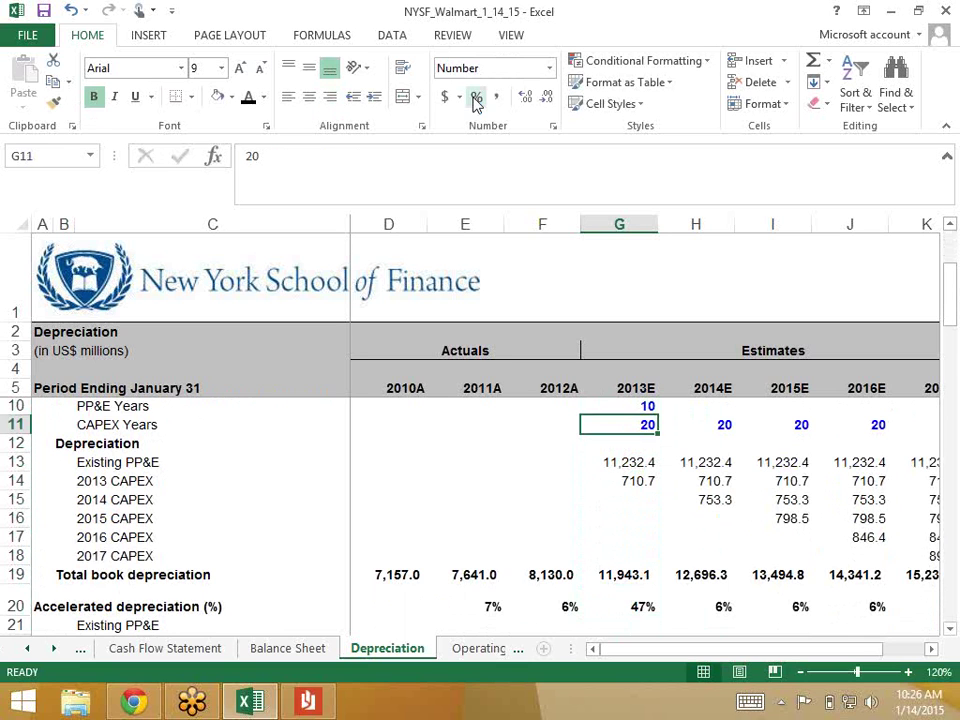
# Set the 2013E PP&E Years assumption to 12.
pyautogui.press('Up')
pyautogui.press('Up')
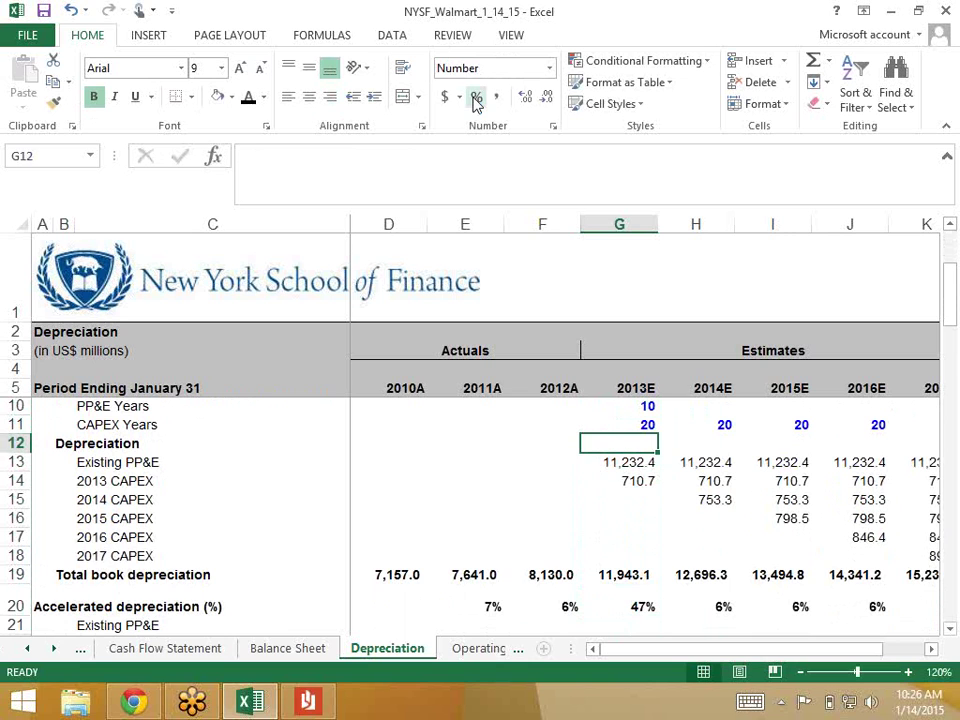
pyautogui.press('Up')
pyautogui.press('Up')
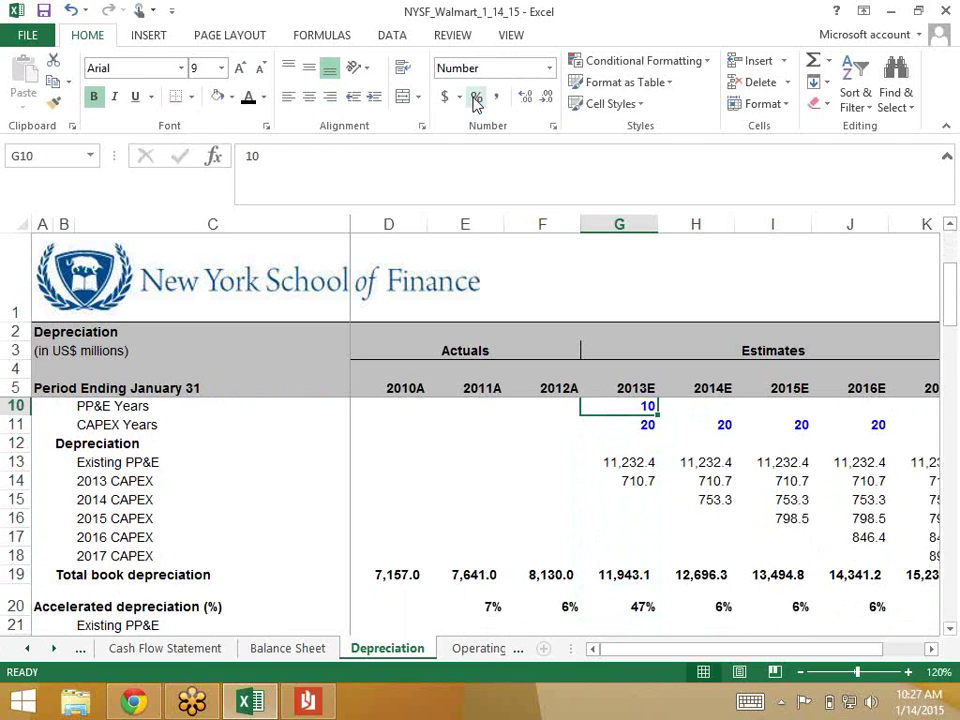
pyautogui.write('12')
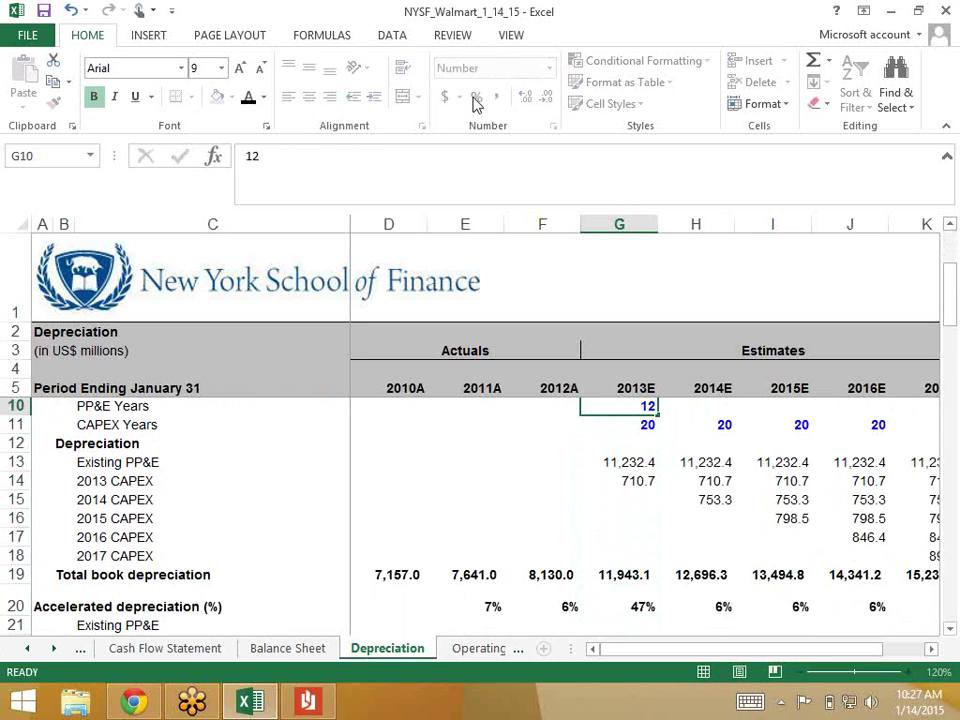
pyautogui.press('Return')
pyautogui.press('Return')
pyautogui.press('Return')
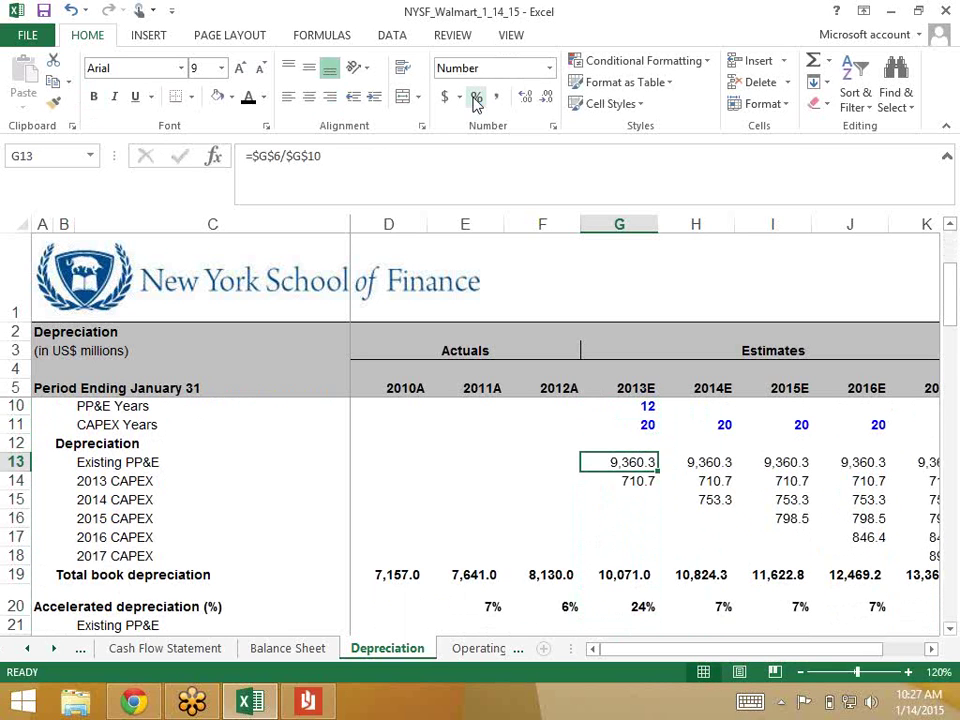
# Examine the 2013E total book depreciation against the prior actual years.
pyautogui.press('Down')
pyautogui.press('Down')
pyautogui.press('Down')
pyautogui.press('Down')
pyautogui.press('Down')
pyautogui.press('Down')
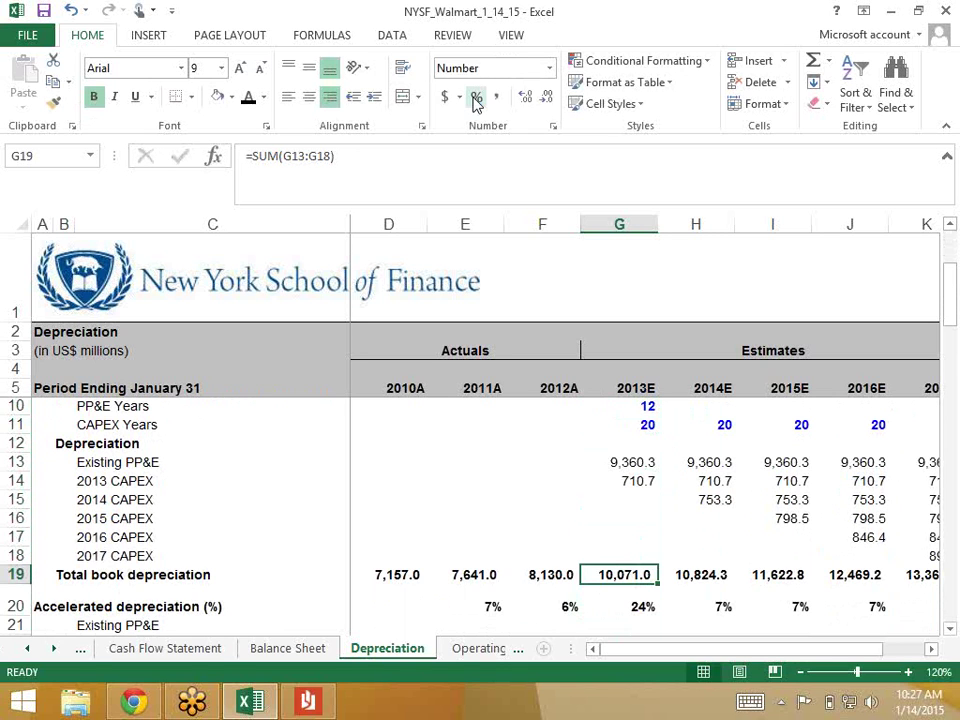
pyautogui.press('Up')
pyautogui.press('Up')
pyautogui.press('Up')
pyautogui.press('Up')
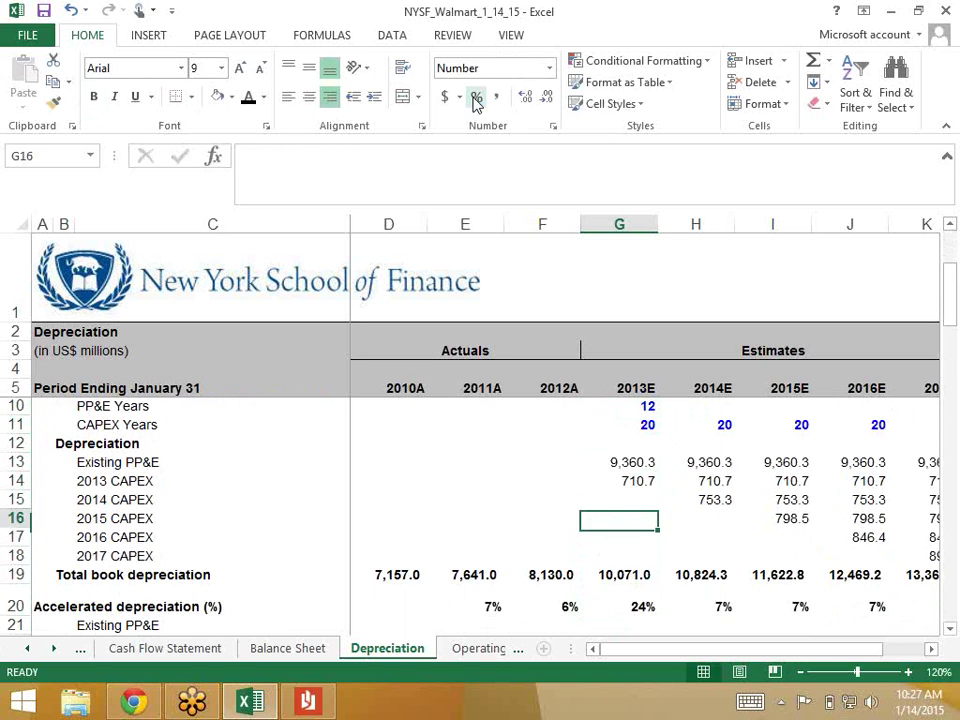
pyautogui.press('Down')
# Set the 2013E PP&E Years assumption to 14.
pyautogui.press('Up')
pyautogui.press('Up')
pyautogui.press('Up')
pyautogui.press('Up')
pyautogui.press('Up')
pyautogui.press('Up')
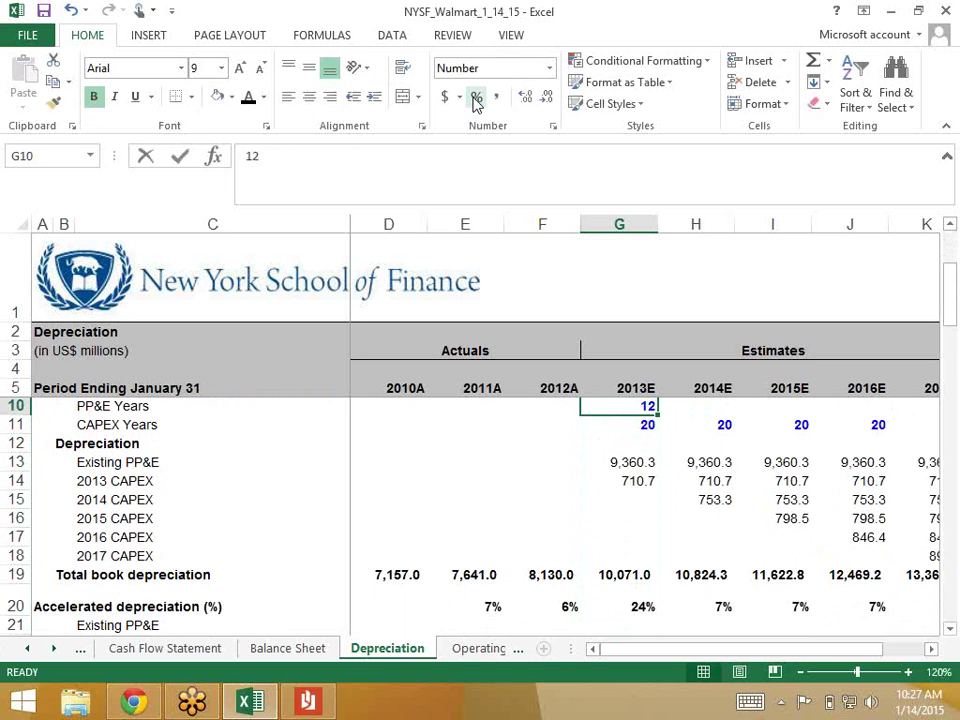
pyautogui.write('14')
pyautogui.hotkey('ctrl', 'Return')
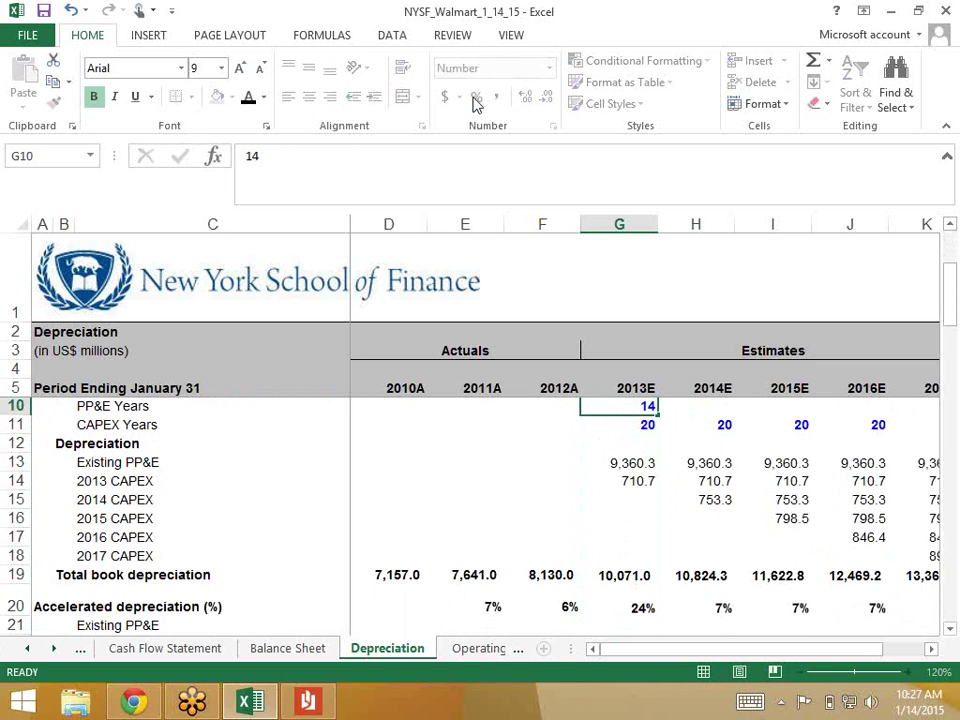
# Check the 2013E total book depreciation and the year-over-year growth percentage beneath it.
pyautogui.press('Down')
pyautogui.press('Down')
pyautogui.press('Down')
pyautogui.press('Down')
pyautogui.press('Down')
pyautogui.press('Down')
pyautogui.press('Down')
pyautogui.press('Down')
pyautogui.press('Down')
pyautogui.press('Down')
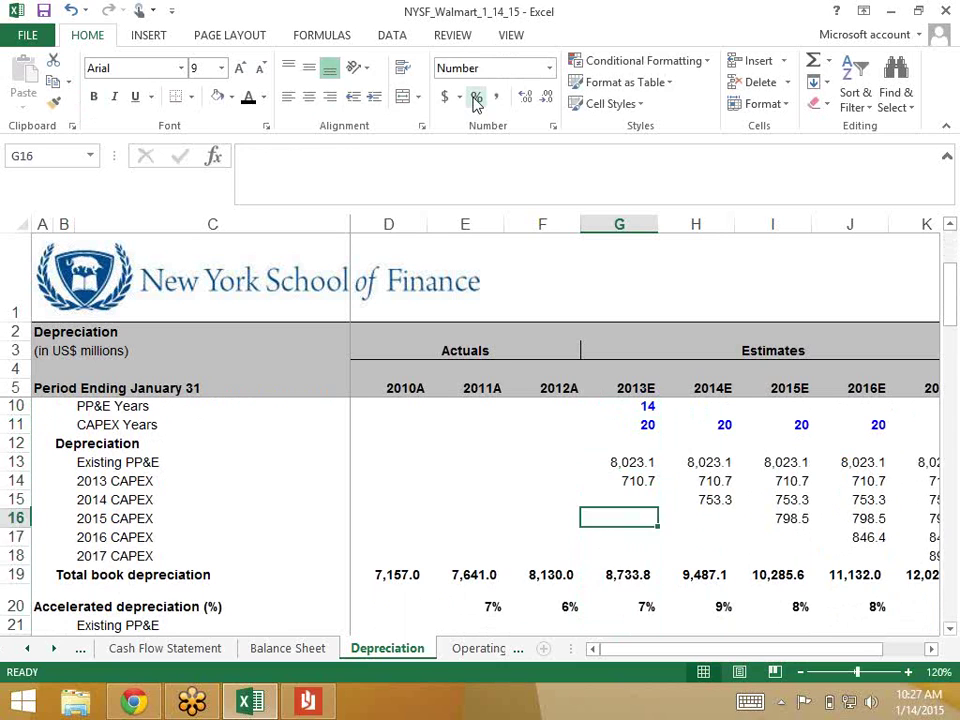
pyautogui.press('Up')
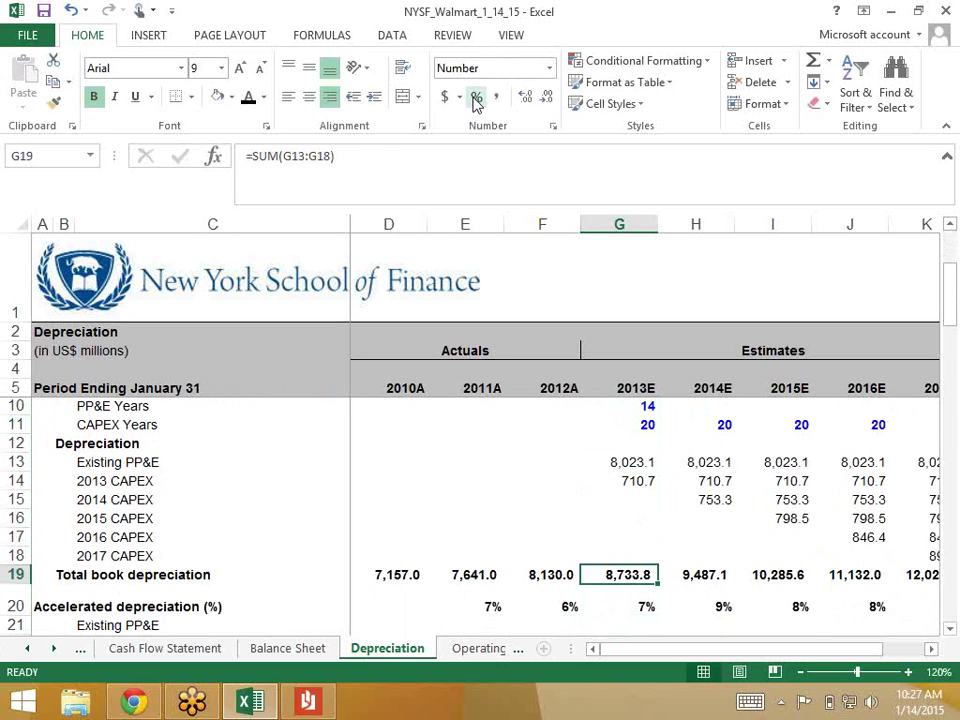
pyautogui.press('Left')
pyautogui.press('Right')
pyautogui.press('Down')
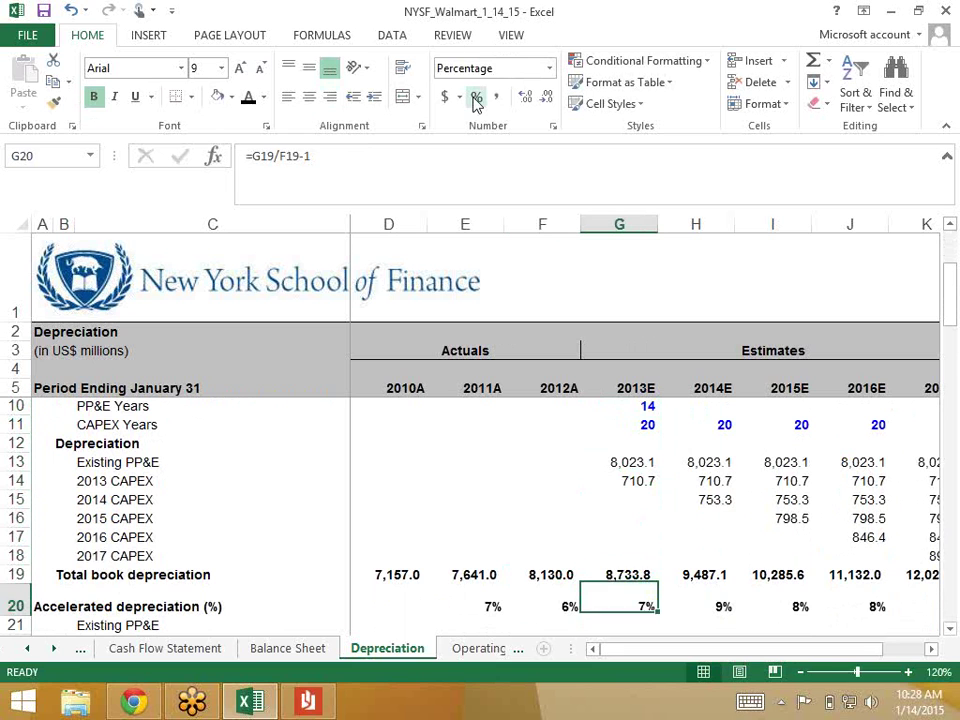
# Set the 2013E CAPEX Years assumption to 25.
pyautogui.press('Up')
pyautogui.press('Up')
pyautogui.press('Up')
pyautogui.press('Up')
pyautogui.press('Up')
pyautogui.press('Up')
pyautogui.press('Up')
pyautogui.press('Up')
pyautogui.press('Up')
pyautogui.press('Up')
pyautogui.press('Up')
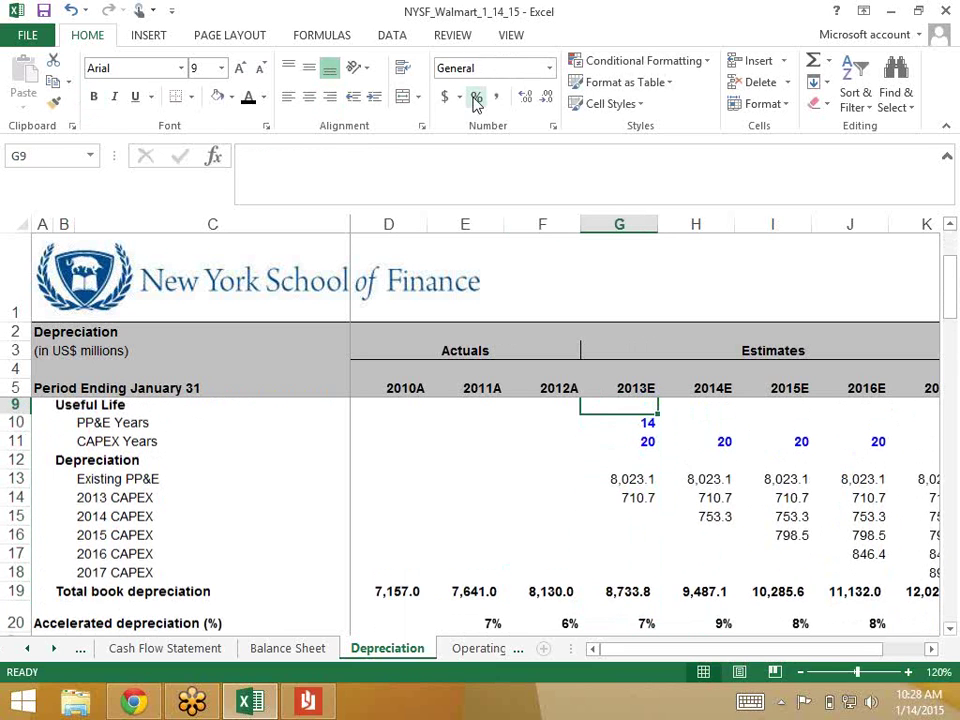
pyautogui.press('Down')
pyautogui.press('Down')
pyautogui.press('F2')
pyautogui.press('BackSpace')
pyautogui.write('5')
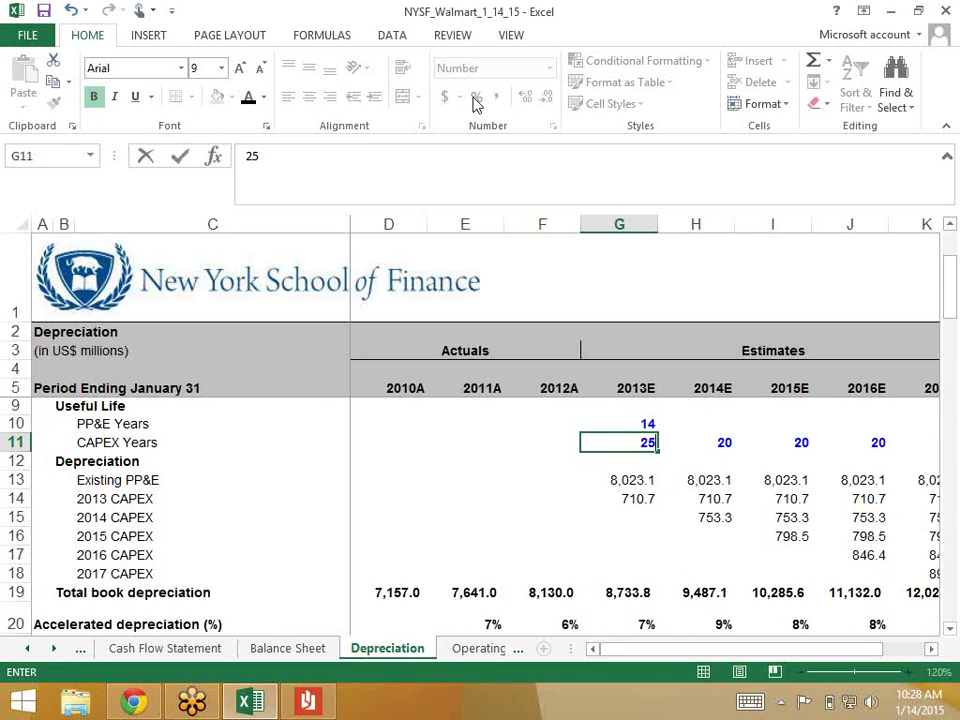
pyautogui.press('Tab')
pyautogui.press('Left')
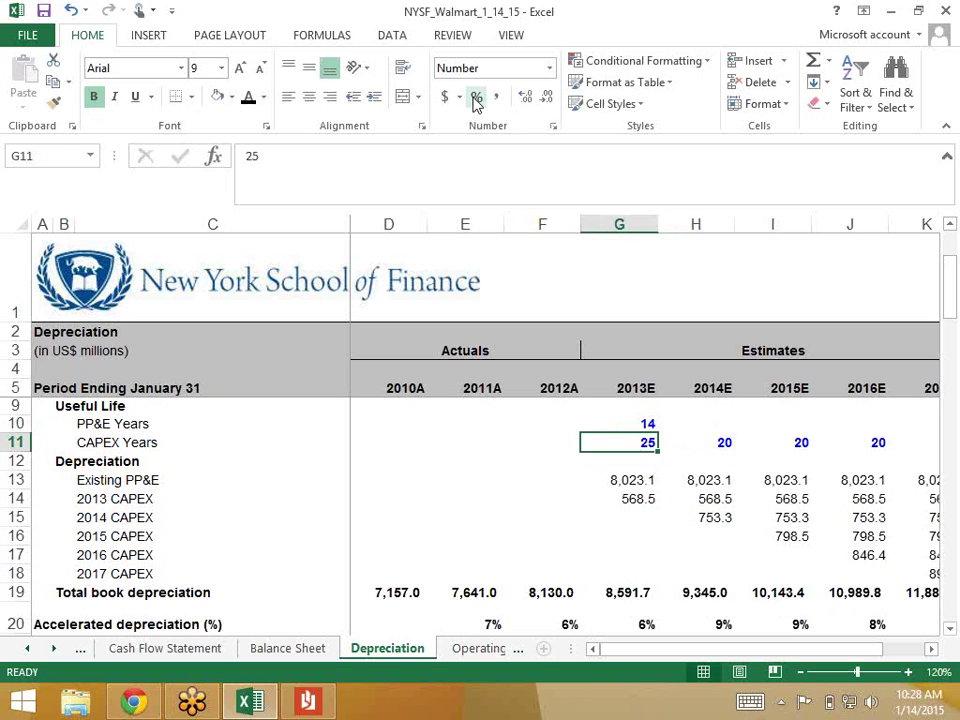
# Fill the 2013E CAPEX Years value across the estimate years through 2017E.
pyautogui.hotkey('shift', 'Right')
pyautogui.hotkey('shift', 'Right')
pyautogui.hotkey('shift', 'Right')
pyautogui.hotkey('shift', 'Right')
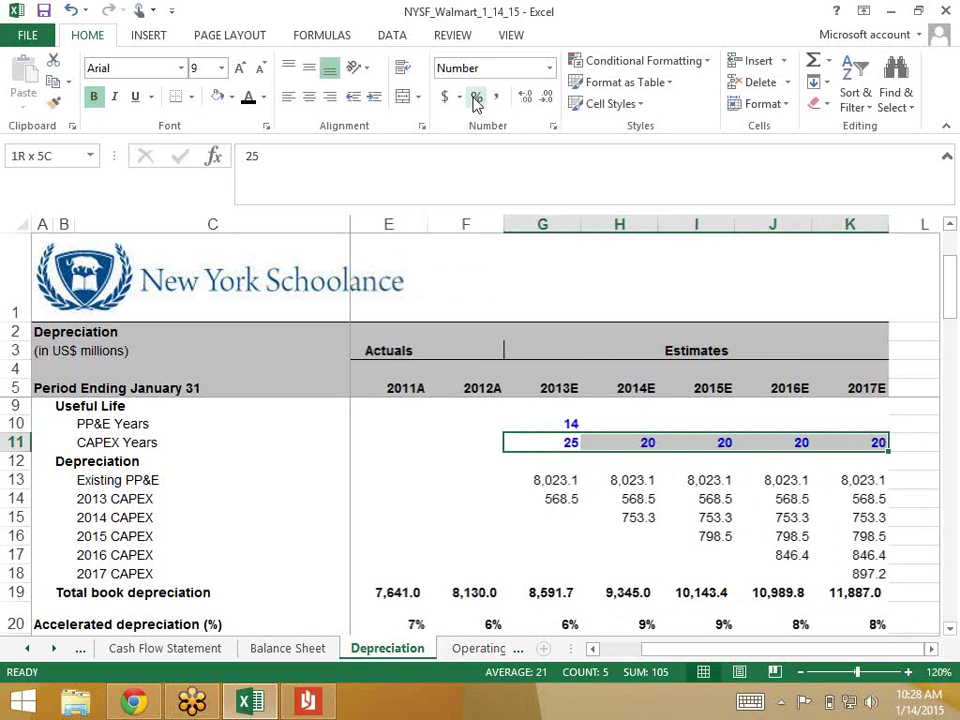
pyautogui.hotkey('ctrl', 'r')
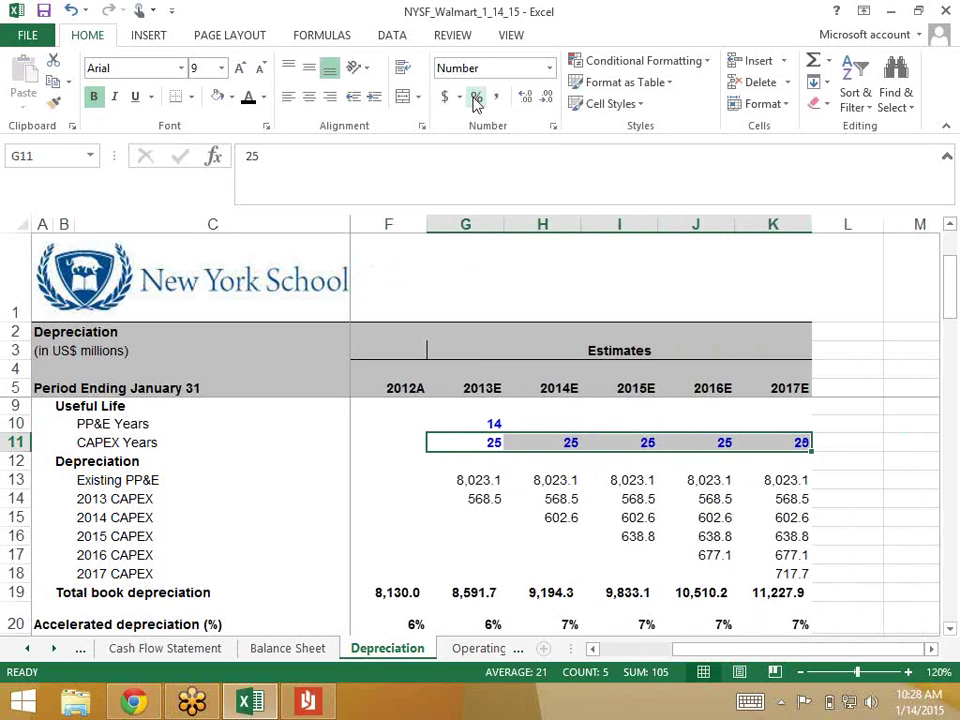
# Compare the estimated depreciation growth percentages with the 2012A growth percentage.
pyautogui.press('Down')
pyautogui.press('Down')
pyautogui.press('Down')
pyautogui.press('Down')
pyautogui.press('Down')
pyautogui.press('Down')
pyautogui.press('Down')
pyautogui.press('Down')
pyautogui.press('Down')
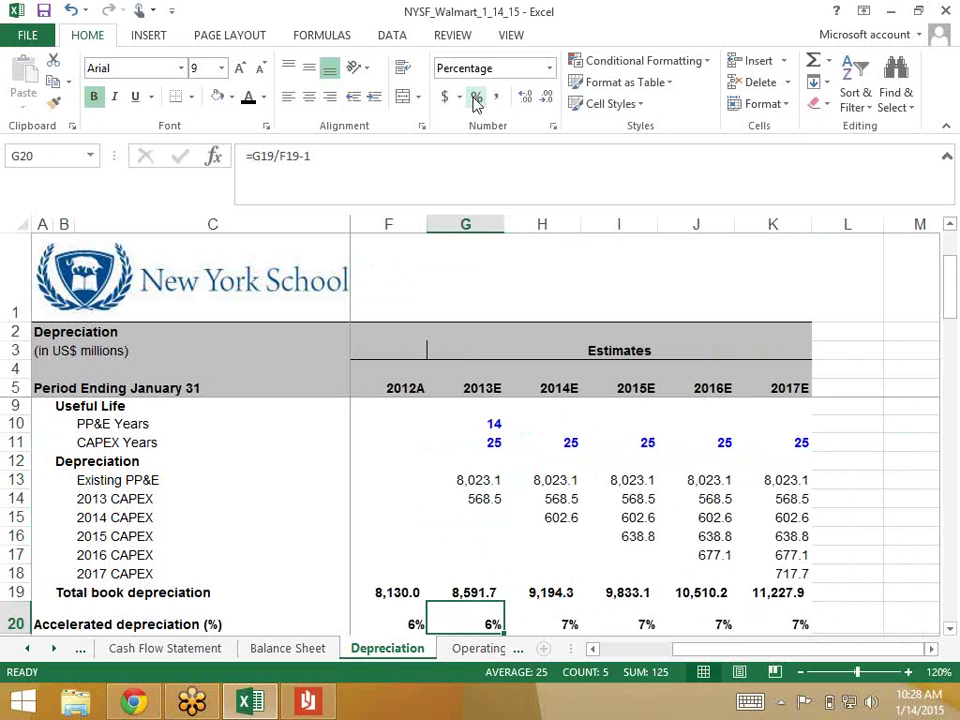
pyautogui.press('Down')
pyautogui.press('Up')
pyautogui.press('Left')
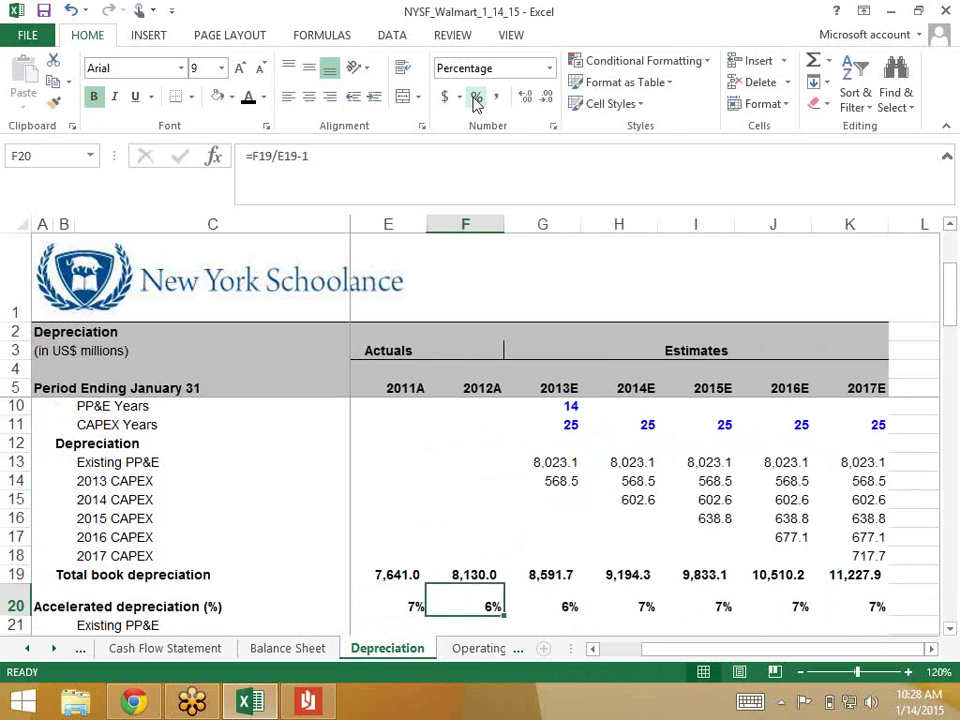
# Link the income statement's 2013E Depreciation and amortization to the 2013E total book depreciation in the Depreciation schedule (=Depreciation!G19).
pyautogui.press('Right')
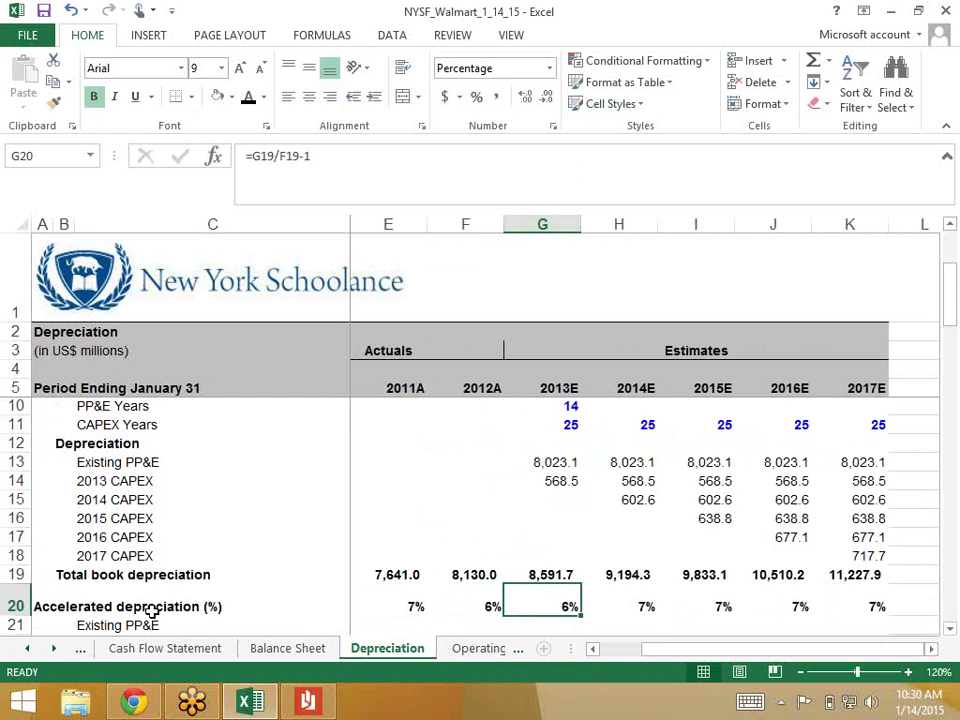
pyautogui.click(27, 649)
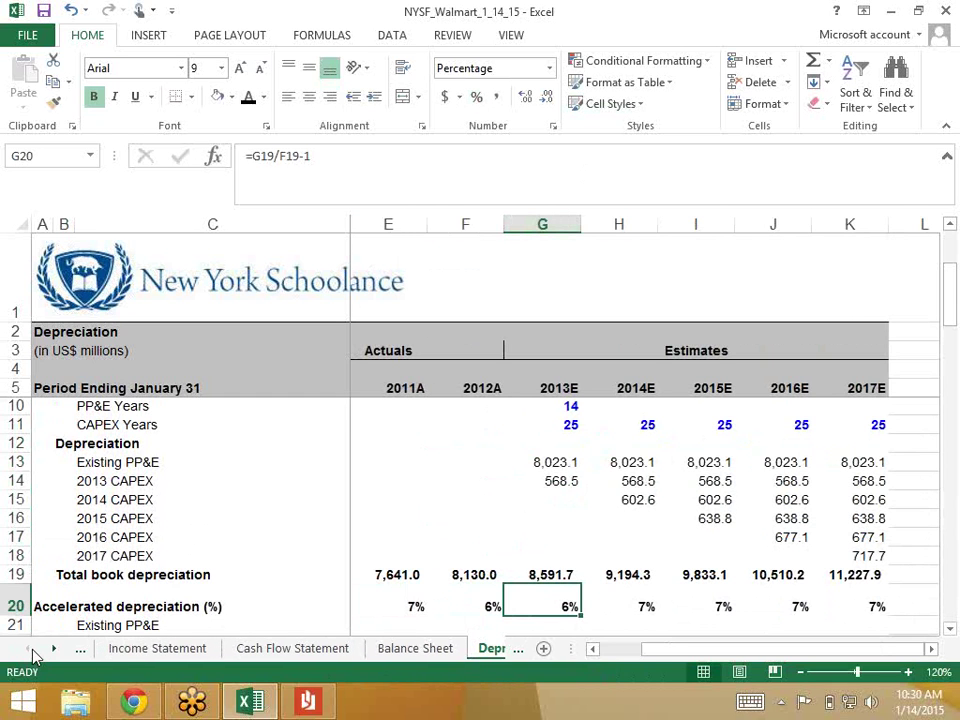
pyautogui.click(118, 651)
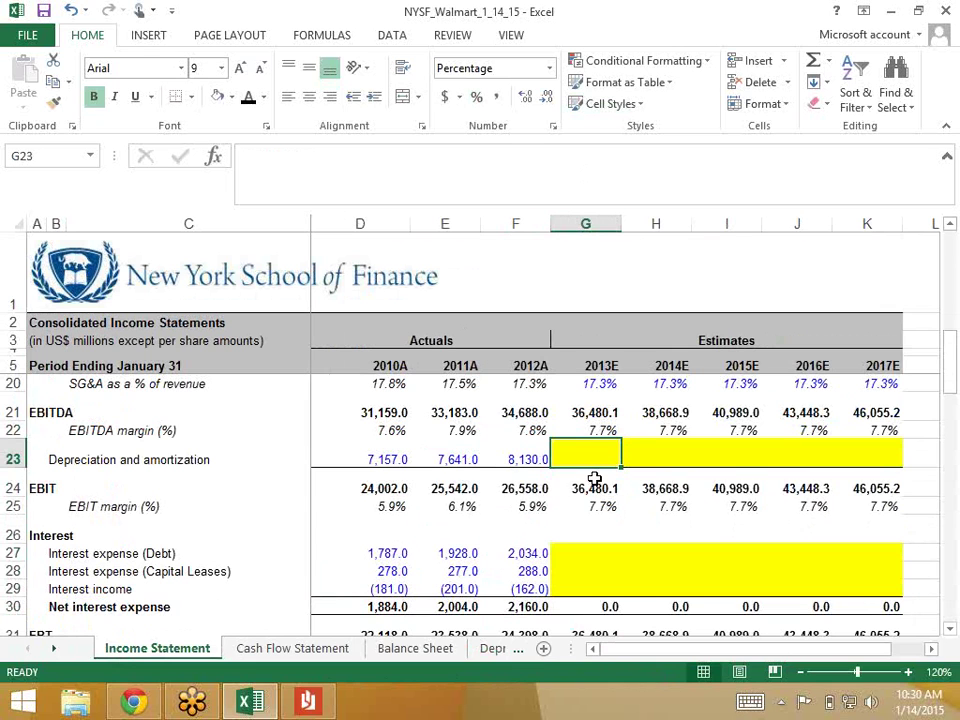
pyautogui.write('=')
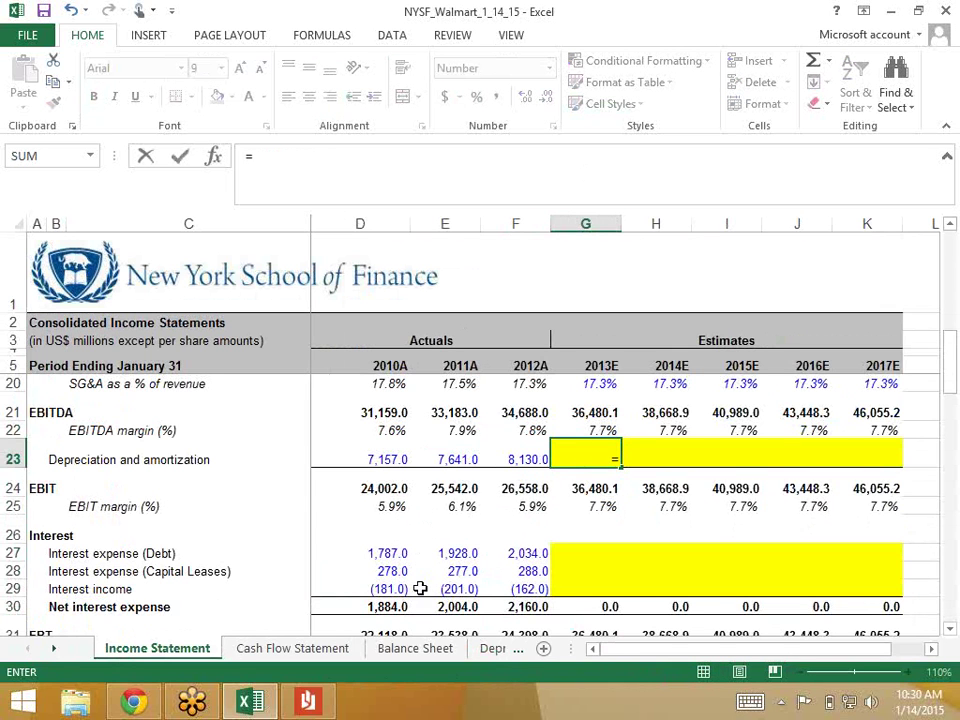
pyautogui.click(491, 650)
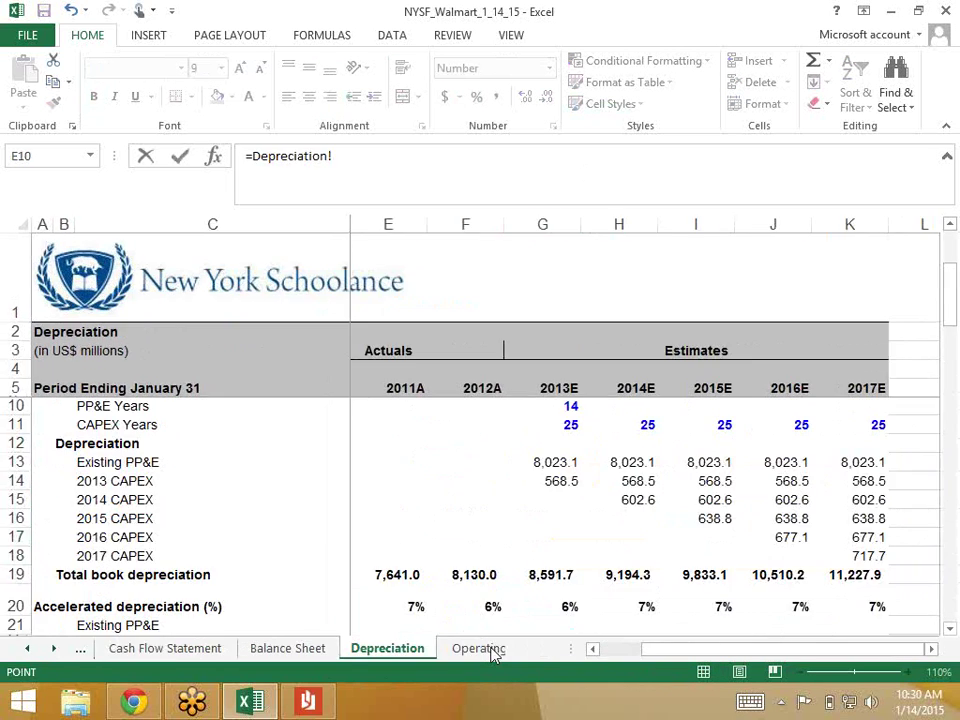
pyautogui.click(548, 575)
pyautogui.press('Return')
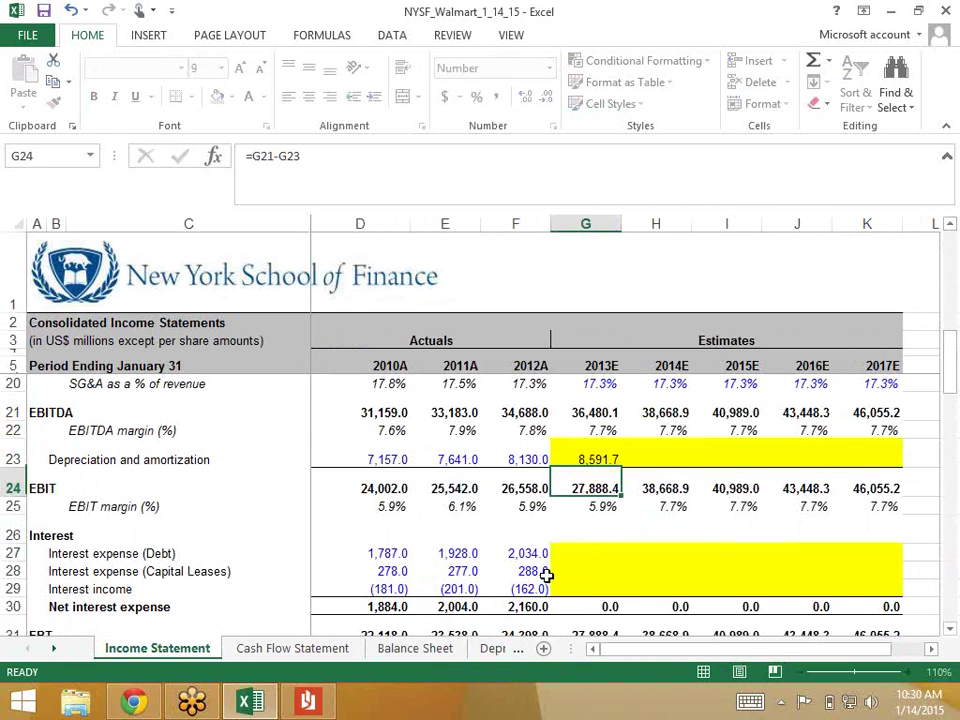
# Fill the income statement's 2013E depreciation link across through 2017E and remove the yellow highlight from those cells.
pyautogui.press('Up')
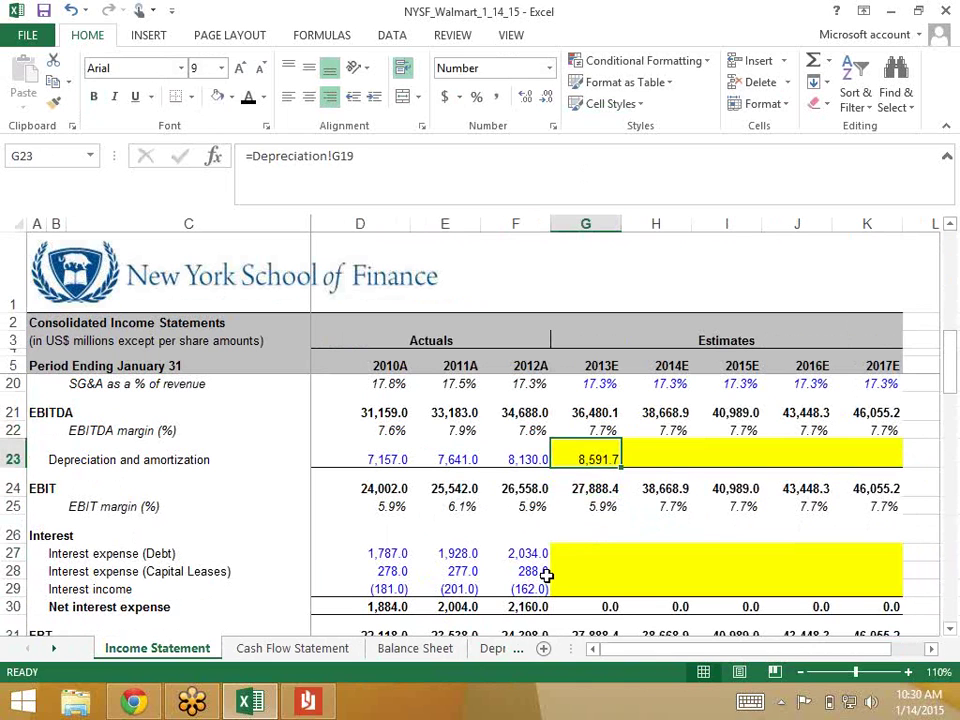
pyautogui.hotkey('shift', 'Right')
pyautogui.hotkey('shift', 'Right')
pyautogui.hotkey('shift', 'Right')
pyautogui.hotkey('shift', 'Right')
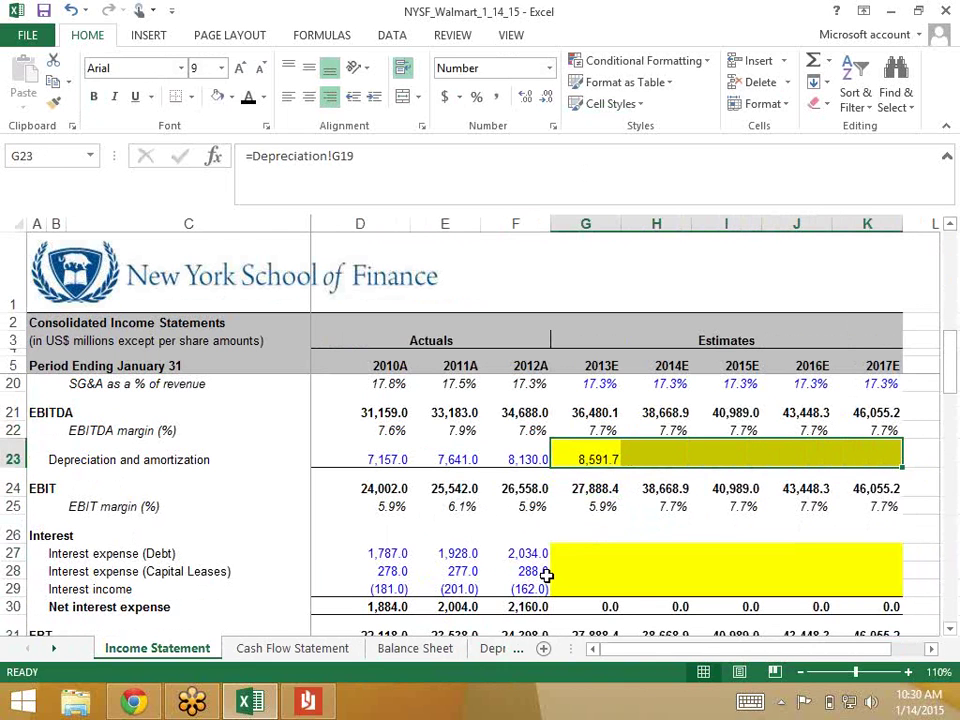
pyautogui.hotkey('ctrl', 'r')
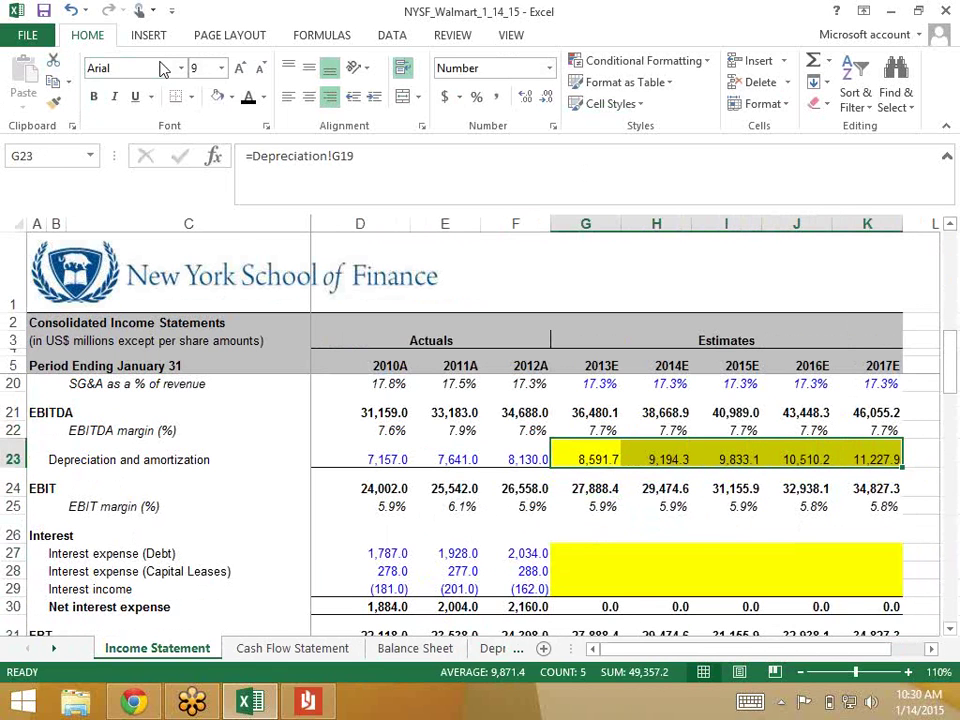
pyautogui.click(217, 96)
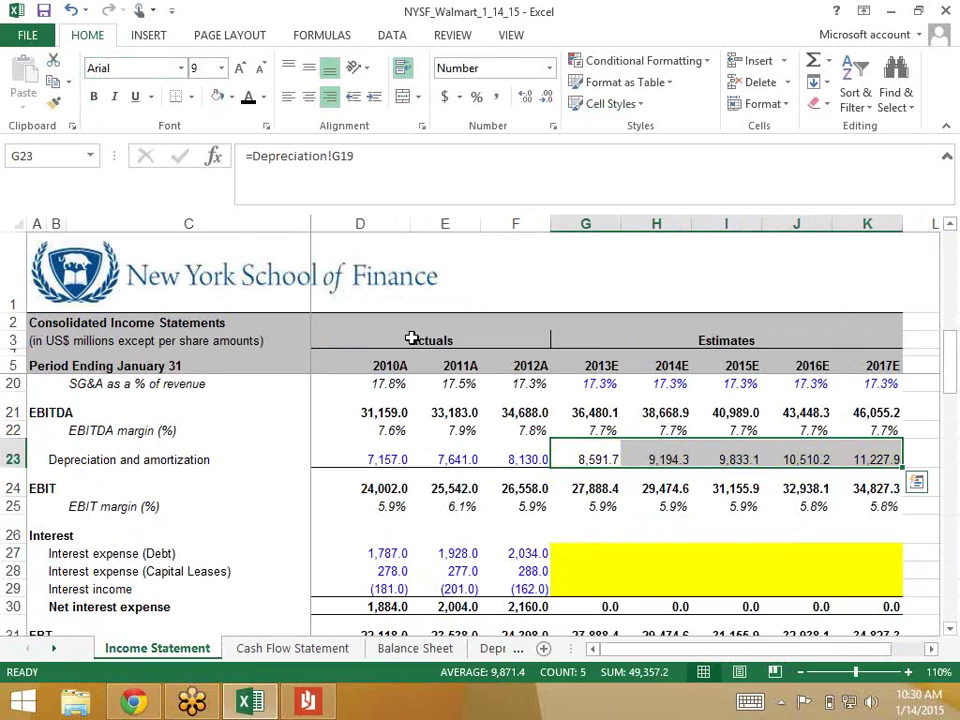
# Check the projected EBIT from 2013E to 2017E on the income statement and save the workbook.
pyautogui.click(584, 488)
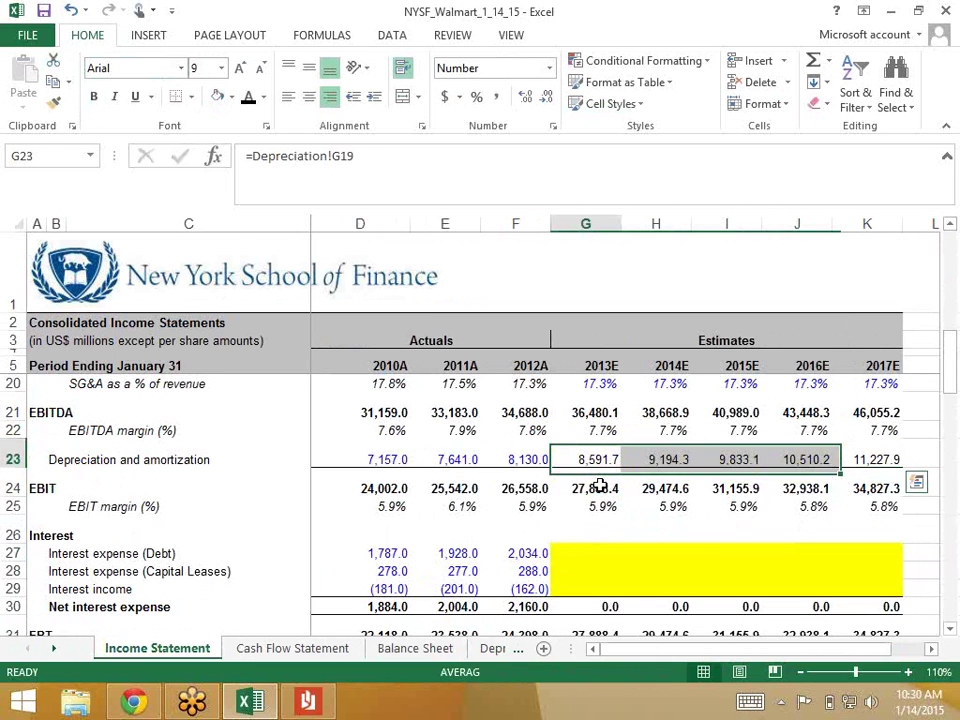
pyautogui.click(884, 491)
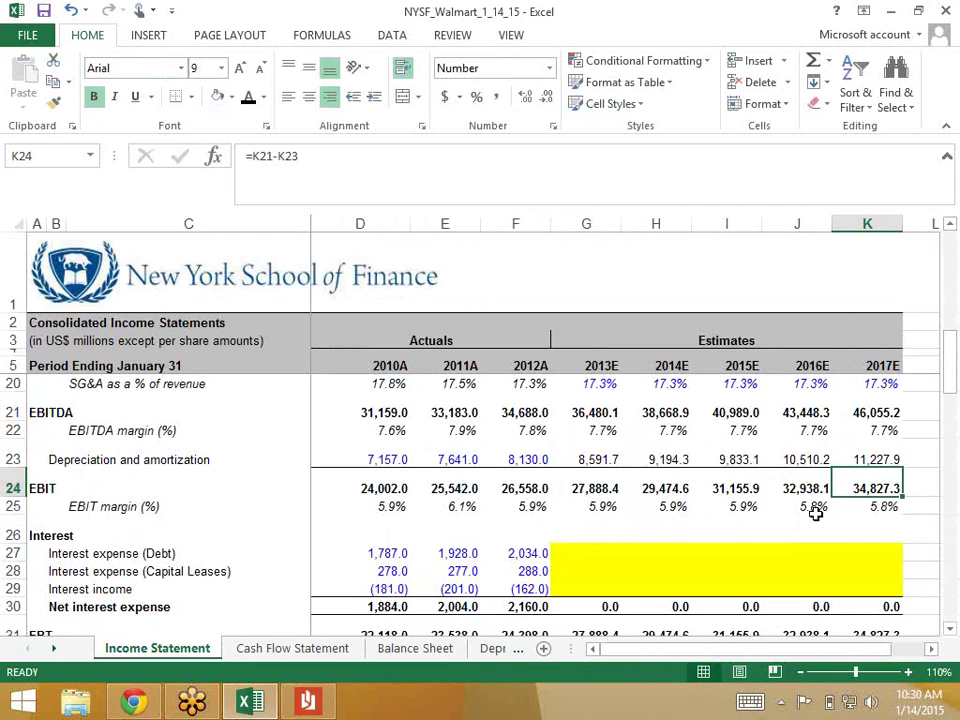
pyautogui.hotkey('ctrl', 's')
# Link the cash flow statement's 2013E Depreciation and amortization to the same line on the income statement (='Income Statement'!G23).
pyautogui.click(300, 650)
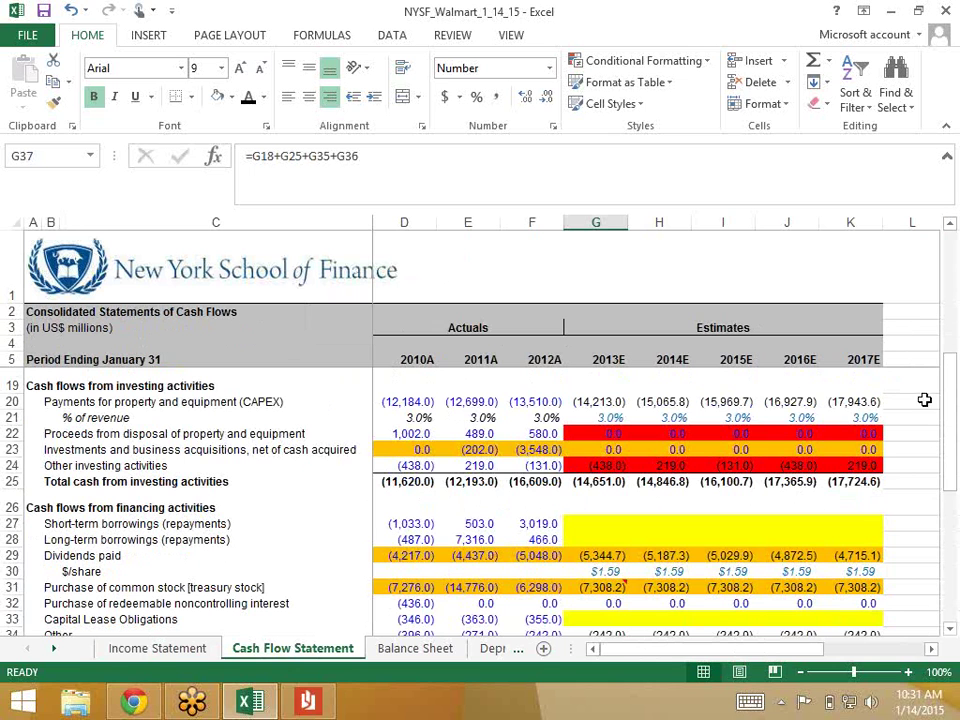
pyautogui.moveTo(952, 393); pyautogui.dragTo(950, 268)
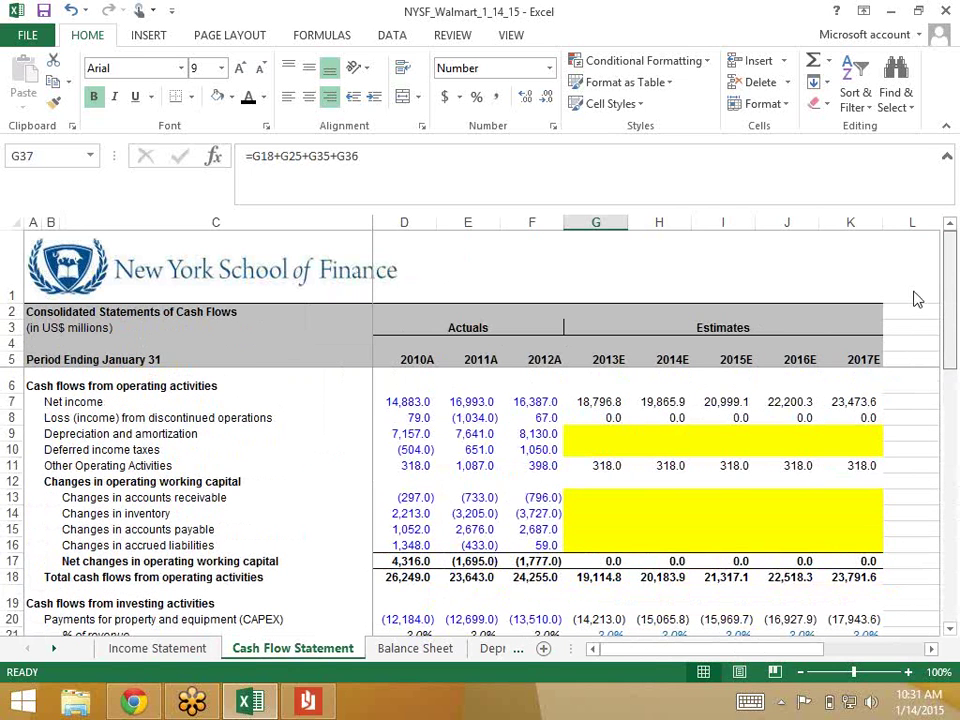
pyautogui.click(598, 430)
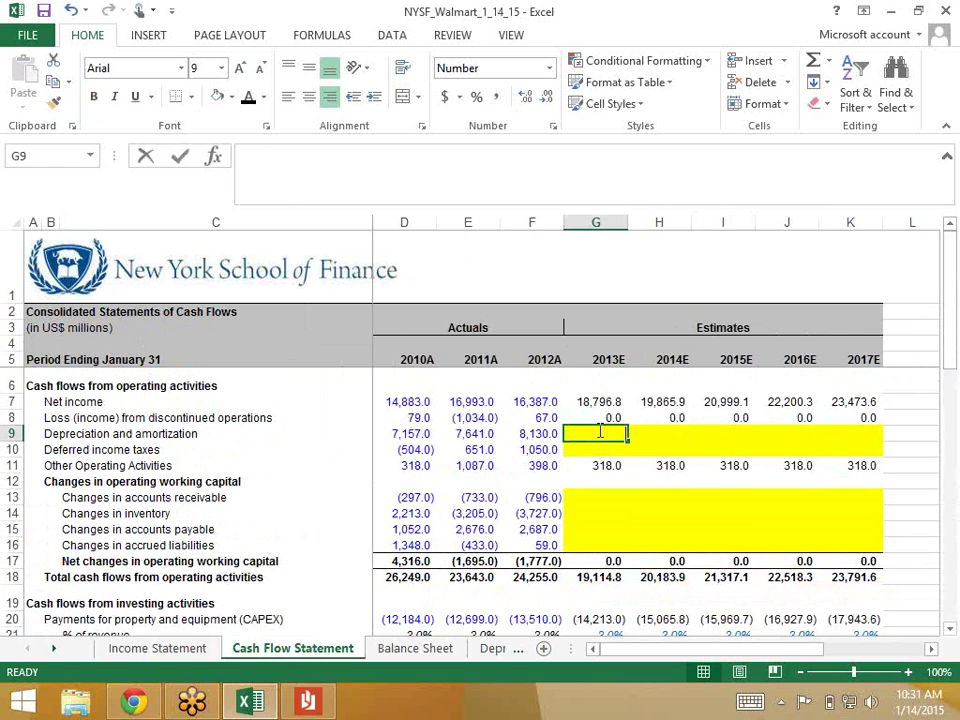
pyautogui.write('=')
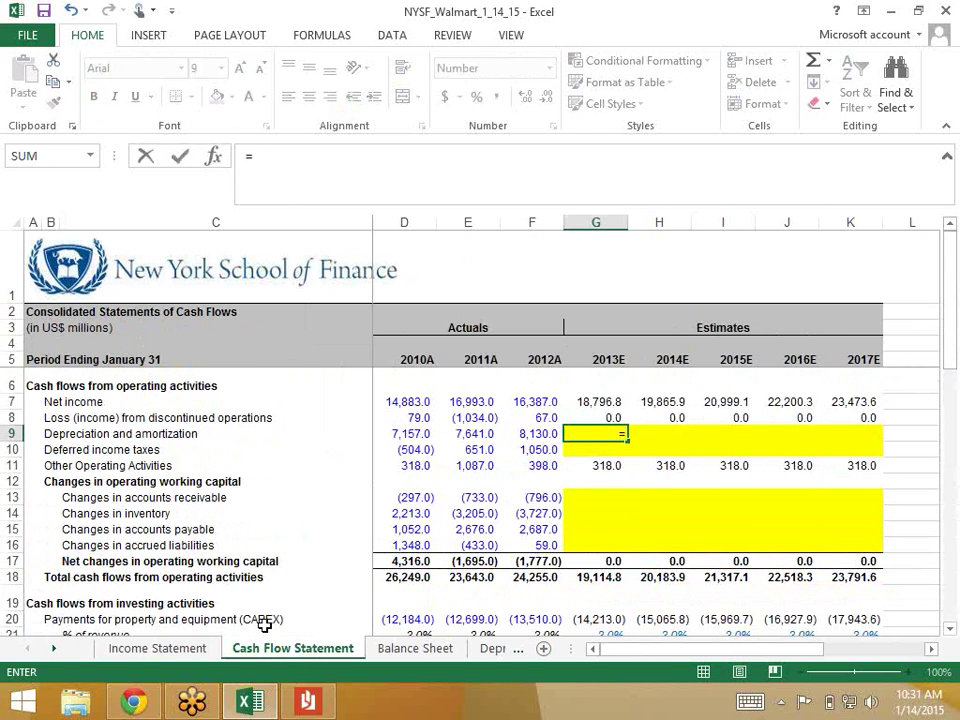
pyautogui.click(165, 650)
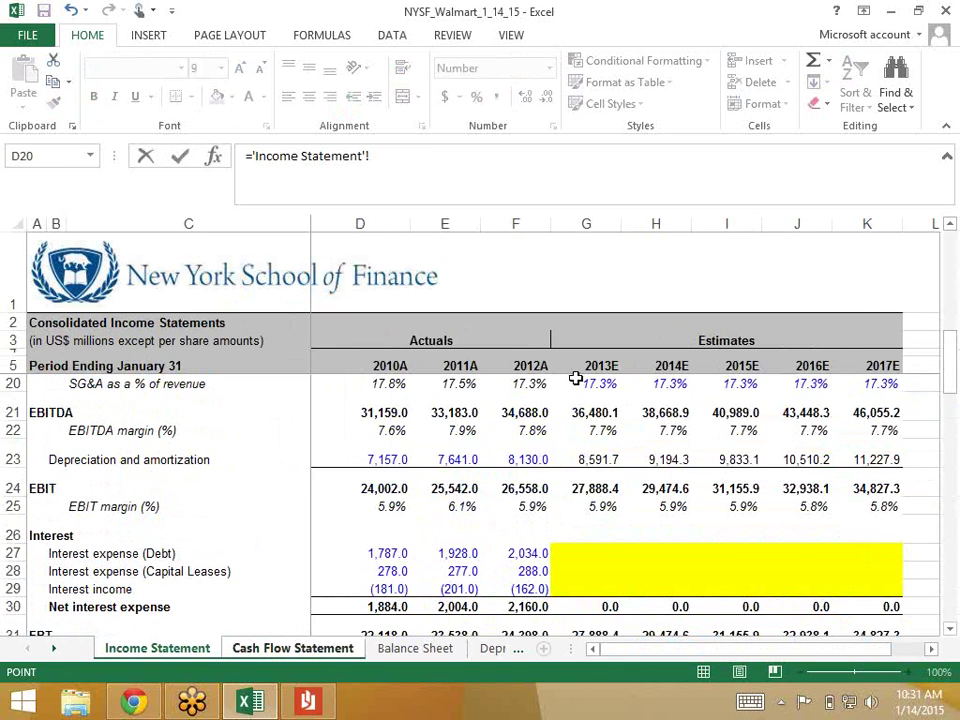
pyautogui.click(583, 458)
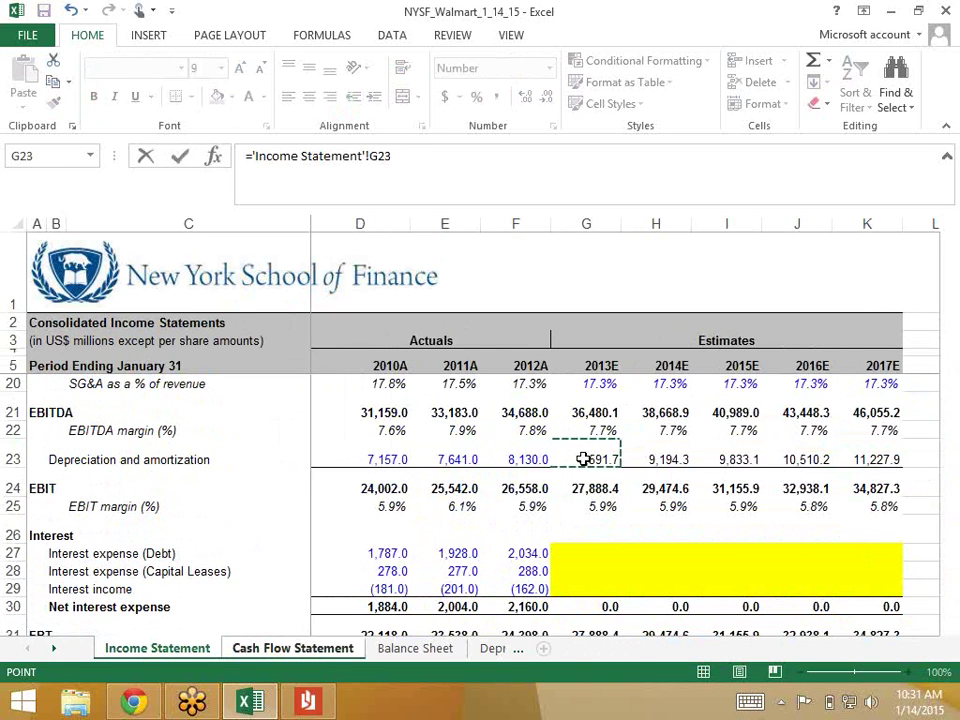
pyautogui.press('Return')
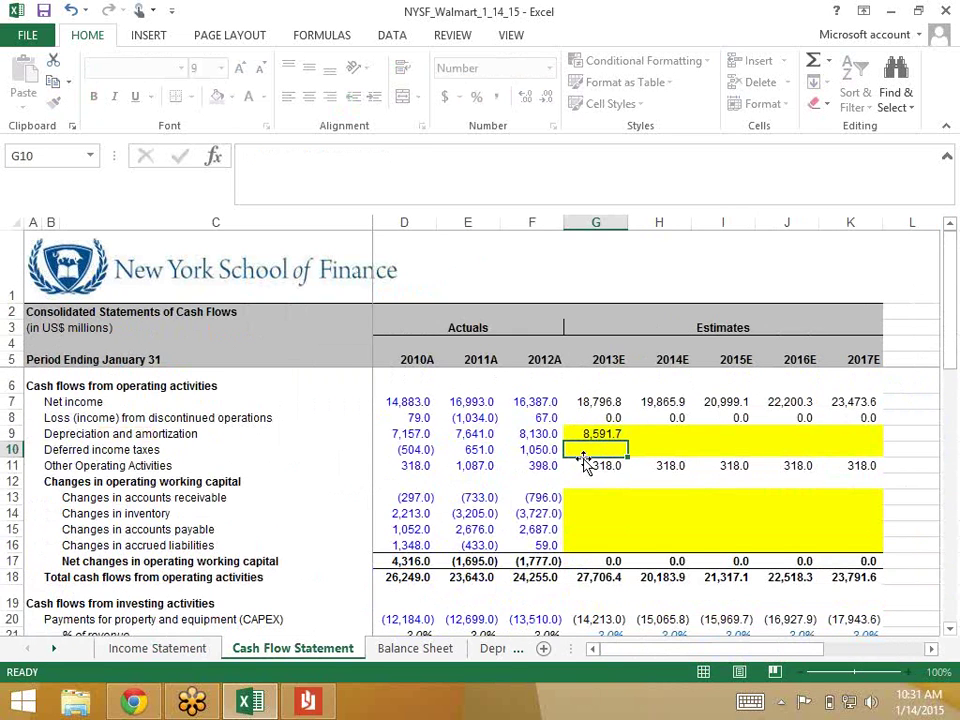
# Fill the cash flow statement's 2013E depreciation link across through 2017E and remove the yellow highlight from those cells.
pyautogui.press('Up')
pyautogui.hotkey('shift', 'Right')
pyautogui.hotkey('shift', 'Right')
pyautogui.hotkey('shift', 'Right')
pyautogui.hotkey('shift', 'Right')
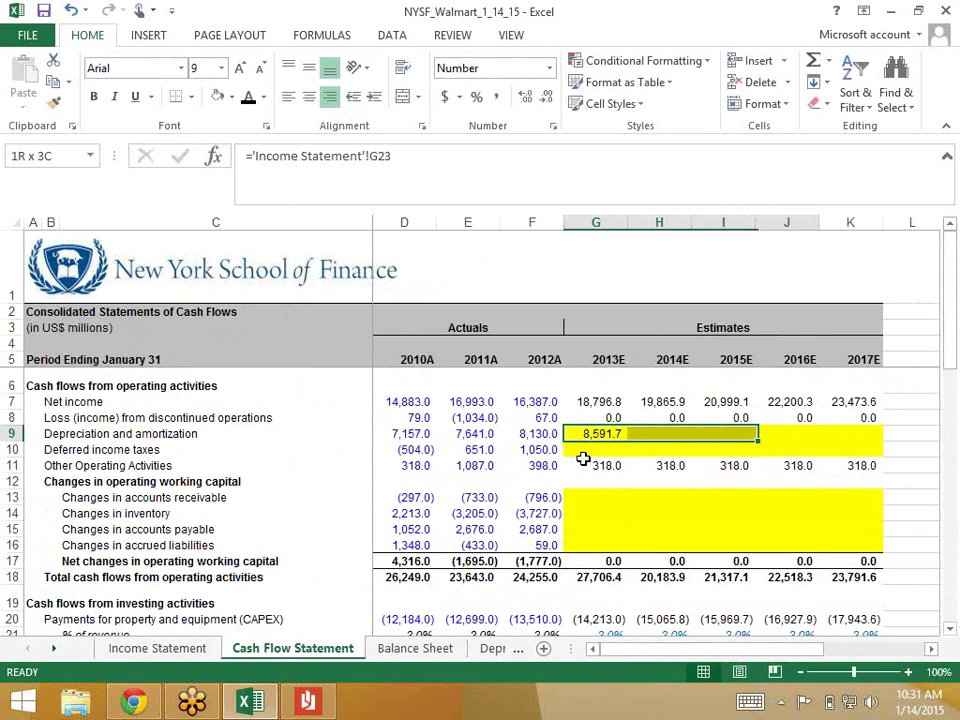
pyautogui.click(216, 96)
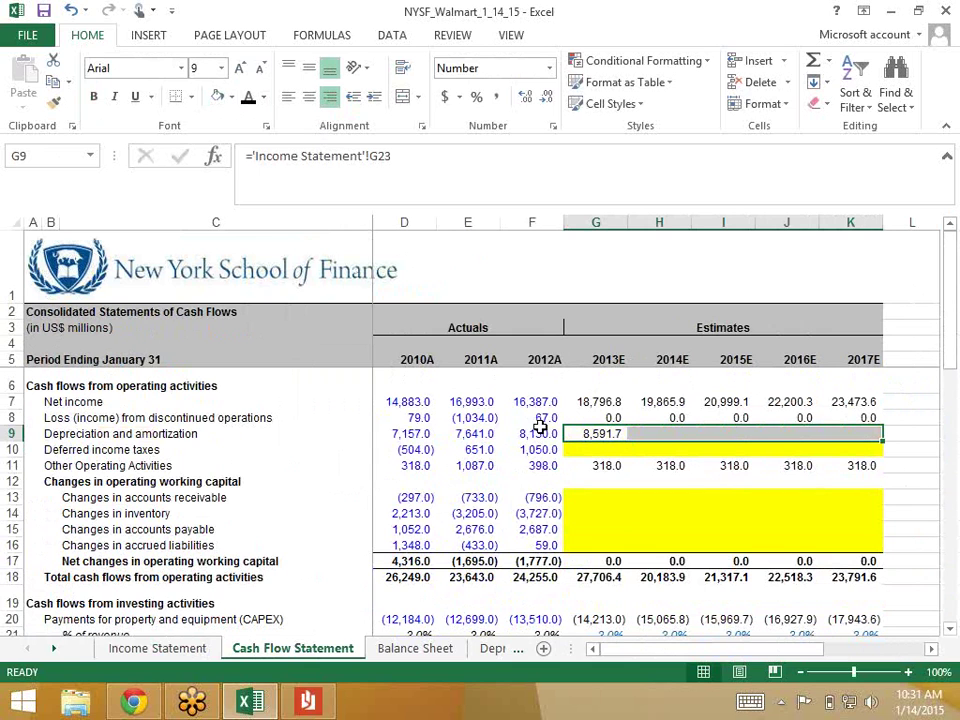
pyautogui.hotkey('ctrl', 'r')
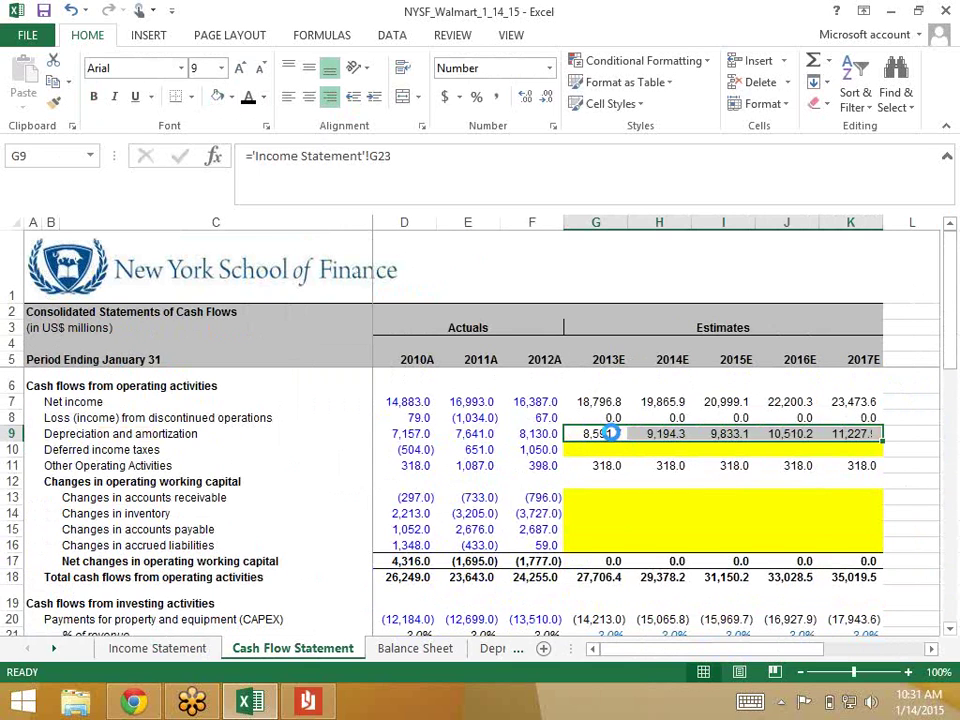
# Trace the cash flow statement's 2013E depreciation to its income statement source and inspect that source cell's formula.
pyautogui.click(611, 433)
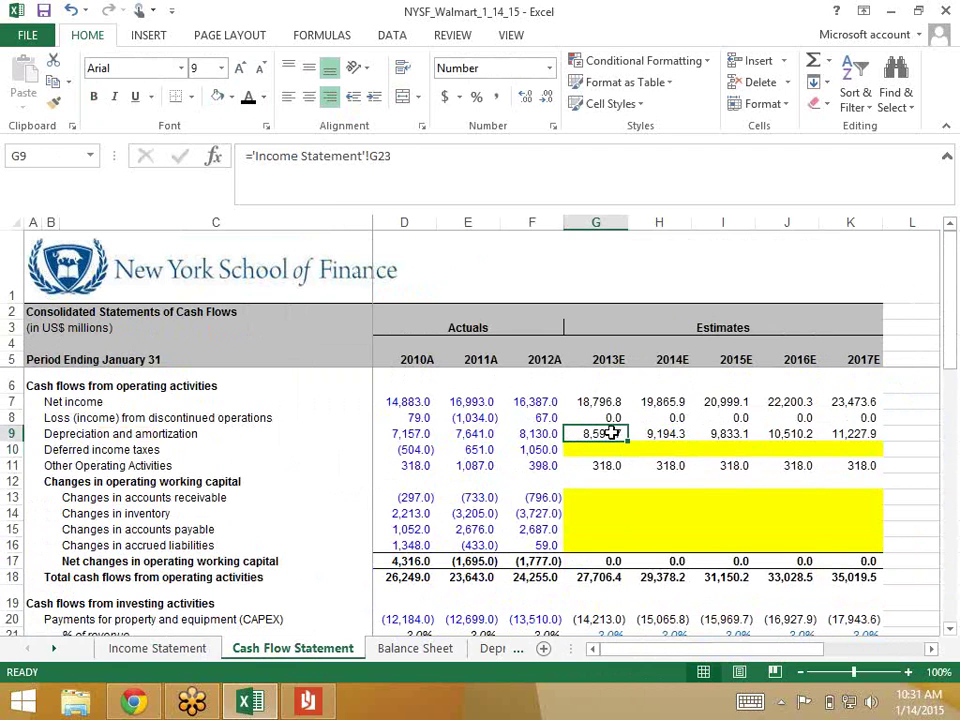
pyautogui.press('Left')
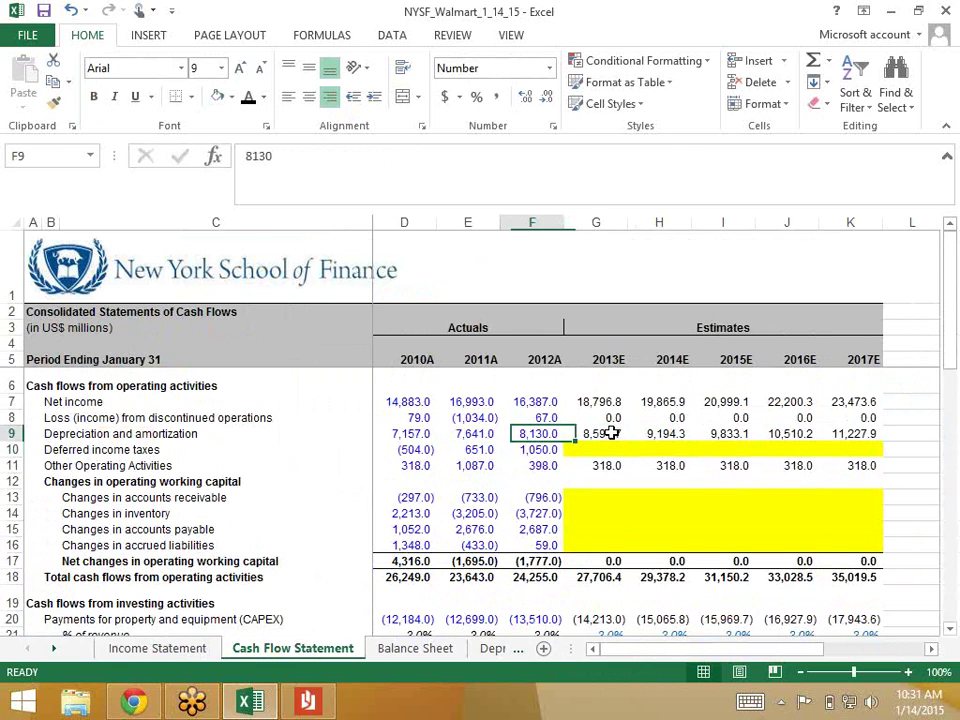
pyautogui.press('Right')
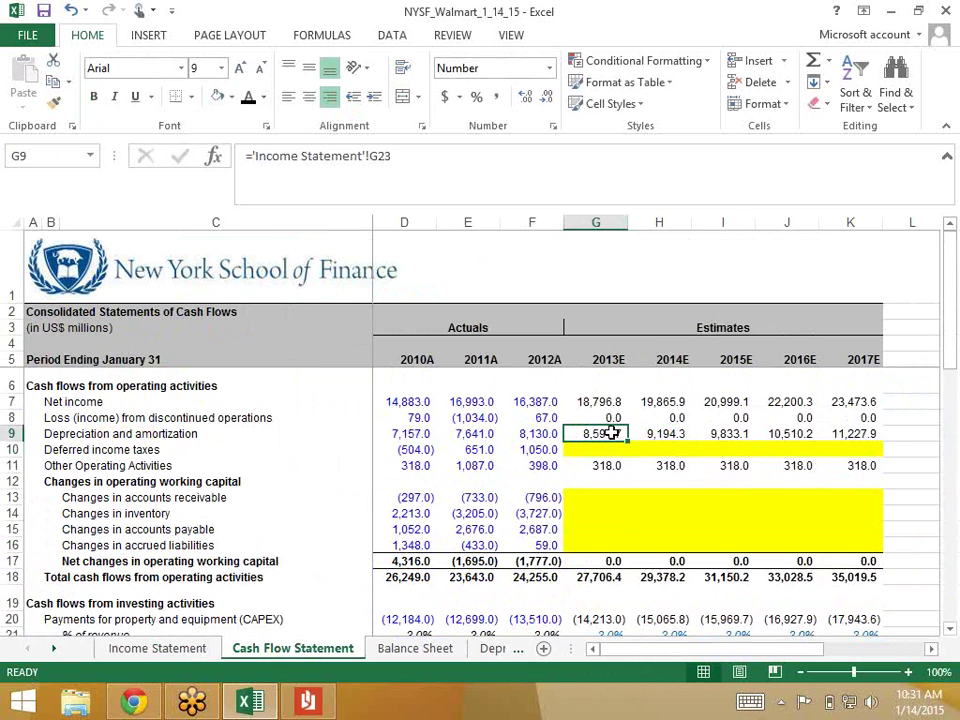
pyautogui.hotkey('ctrl', '[')
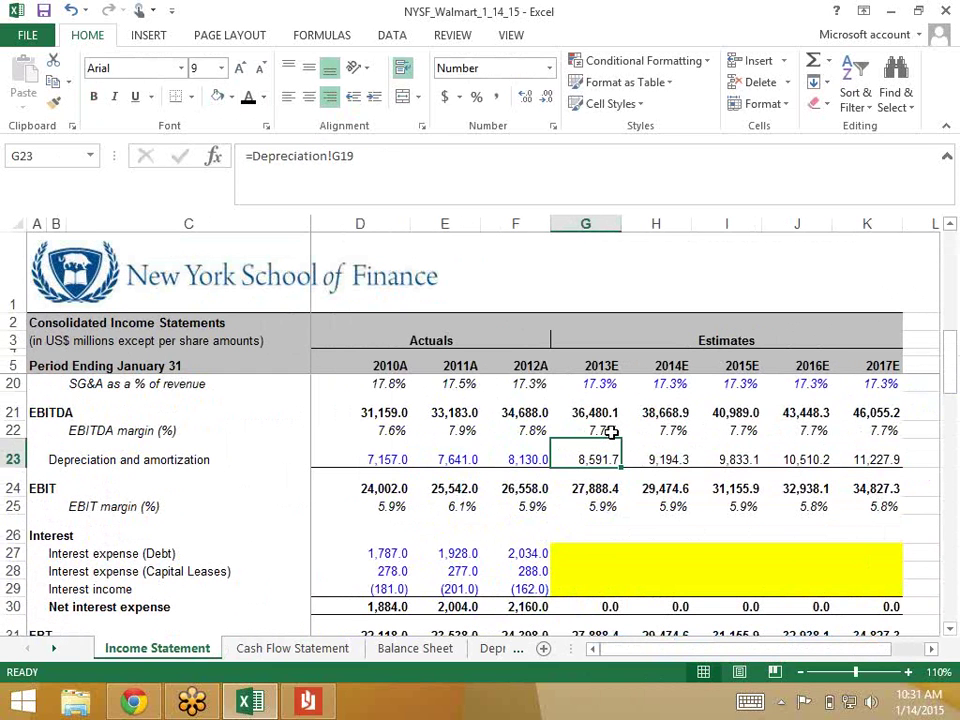
pyautogui.press('F2')
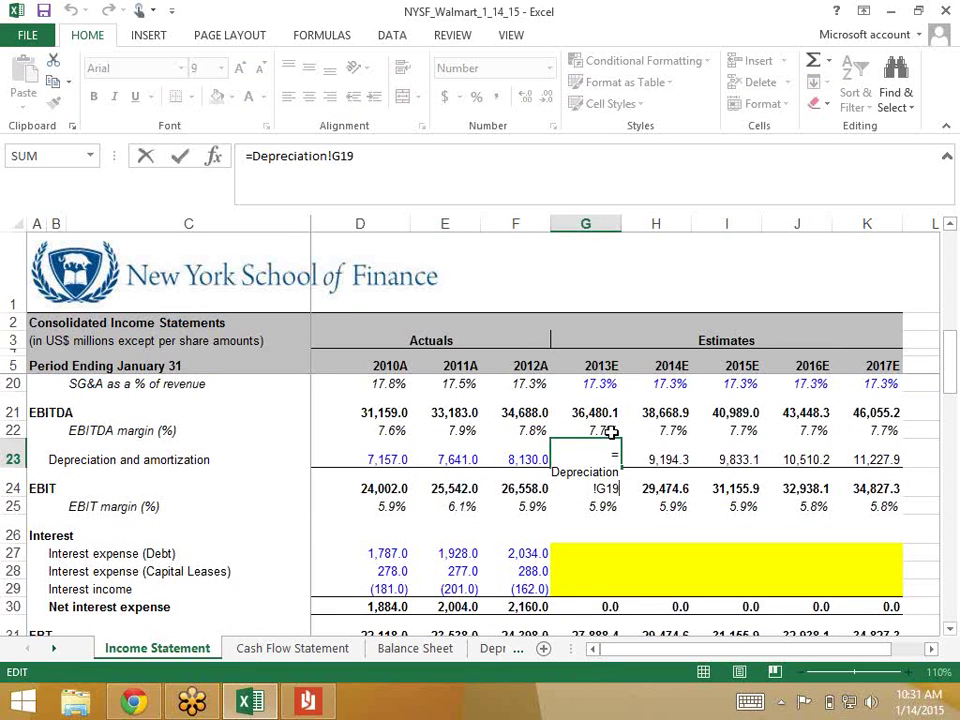
pyautogui.hotkey('ctrl', 'Return')
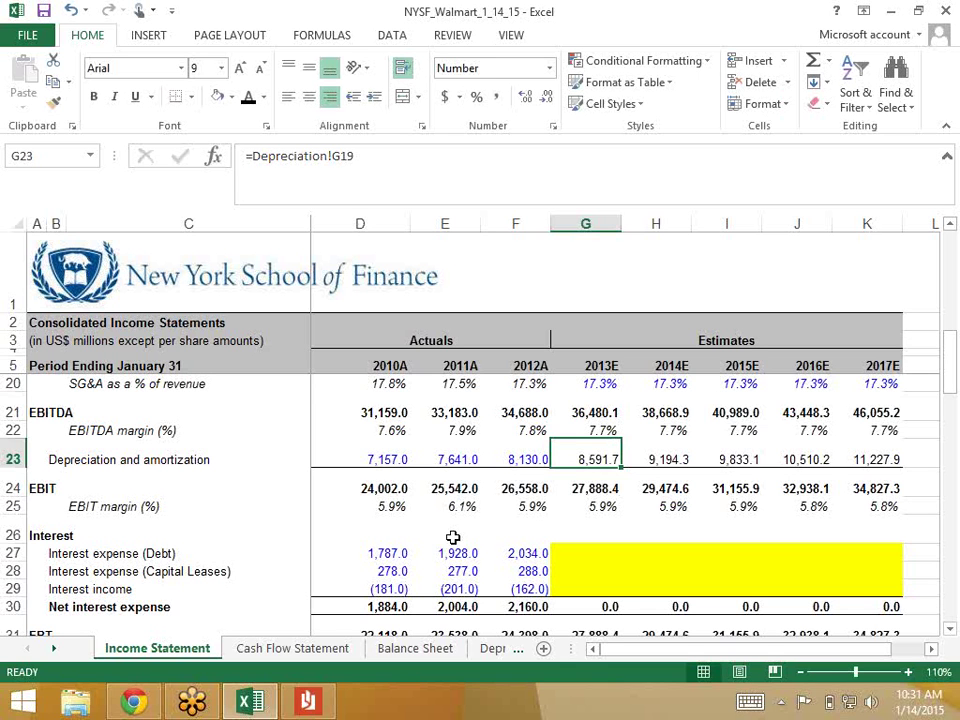
# Review the cash flow statement's 2013E depreciation, deferred income taxes and other operating activities cells, and return to the Depreciation schedule.
pyautogui.click(293, 649)
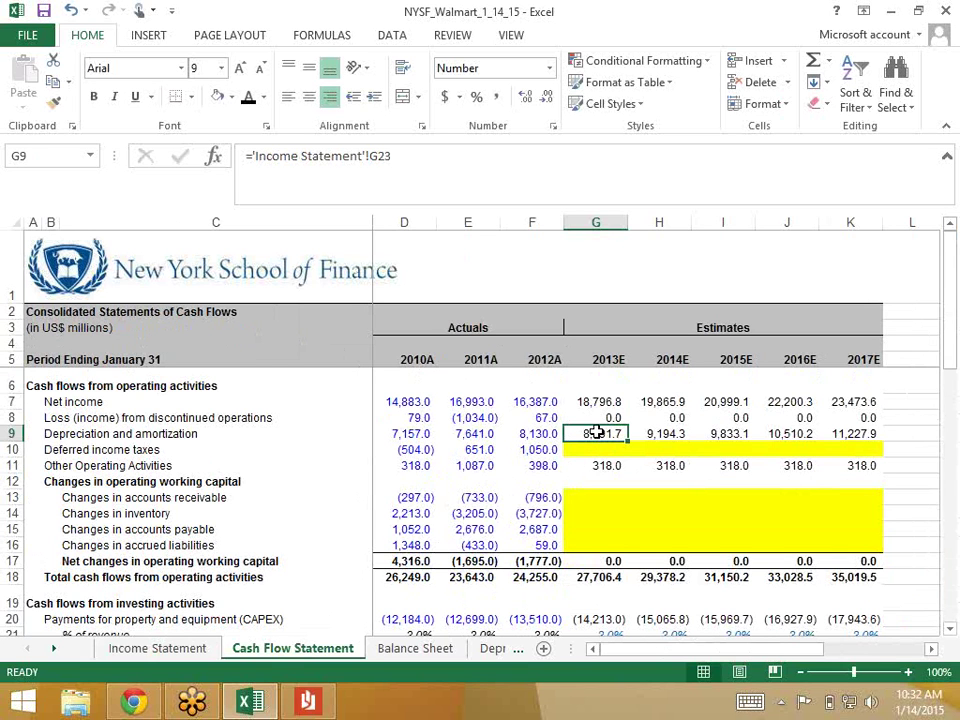
pyautogui.press('Right')
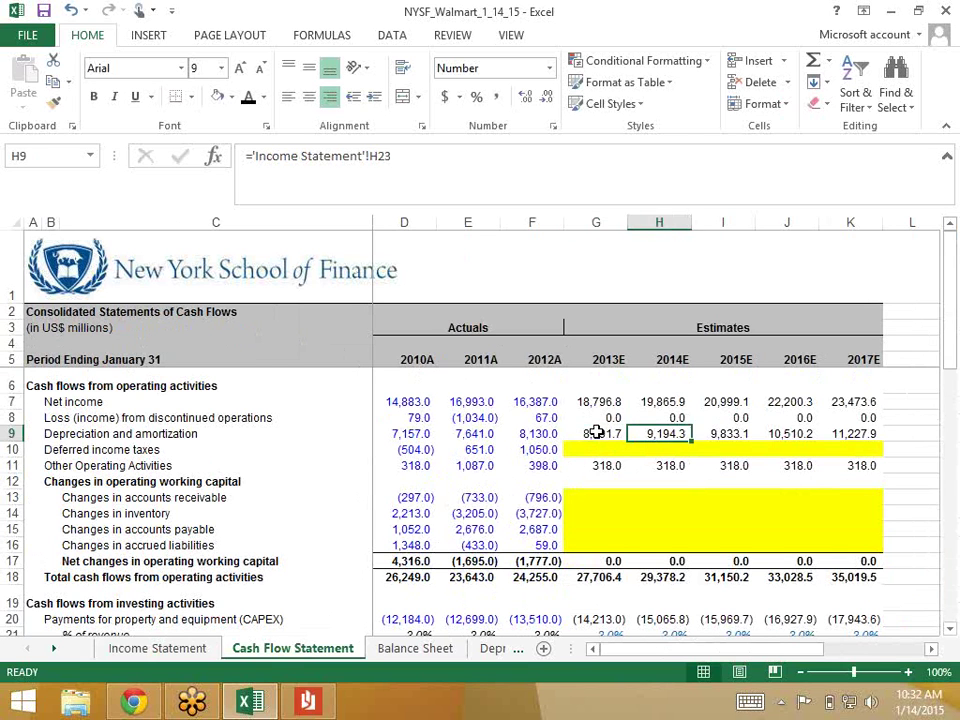
pyautogui.press('Left')
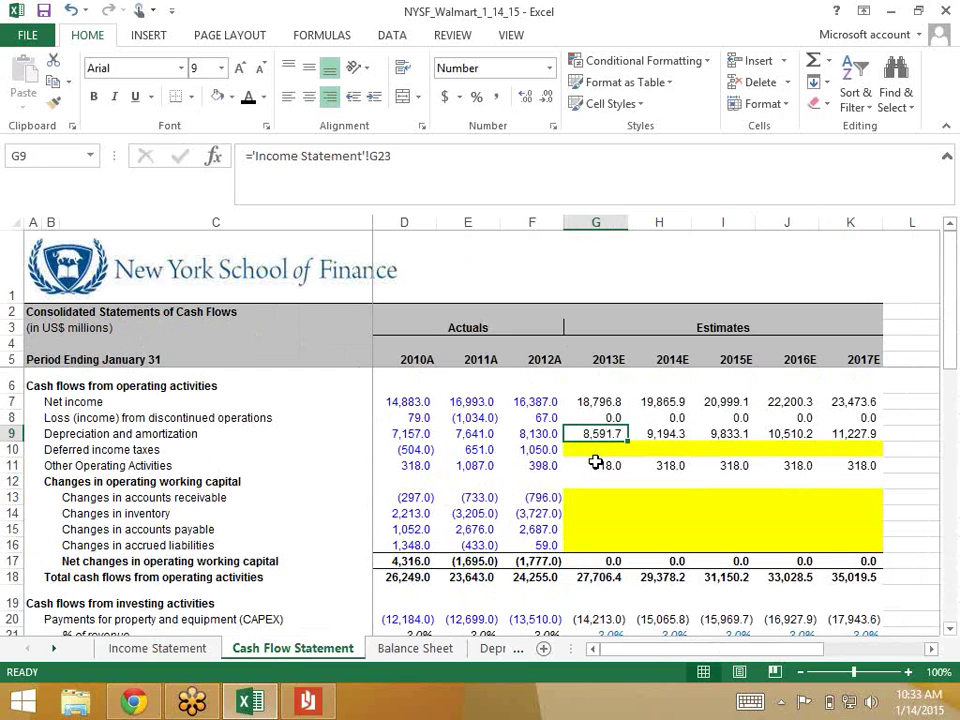
pyautogui.click(594, 466)
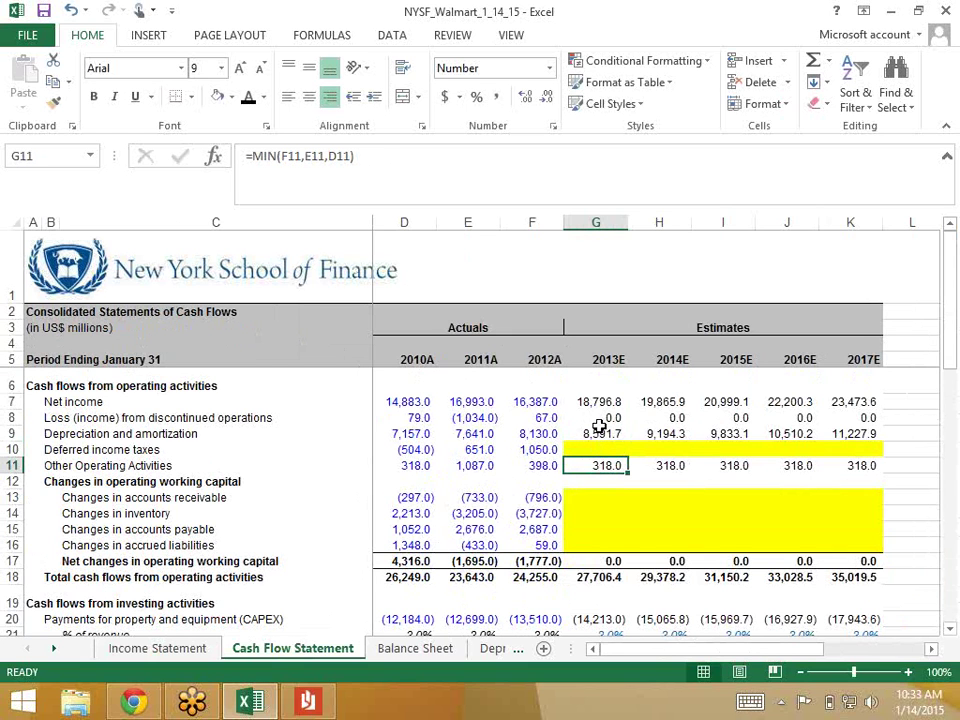
pyautogui.click(596, 434)
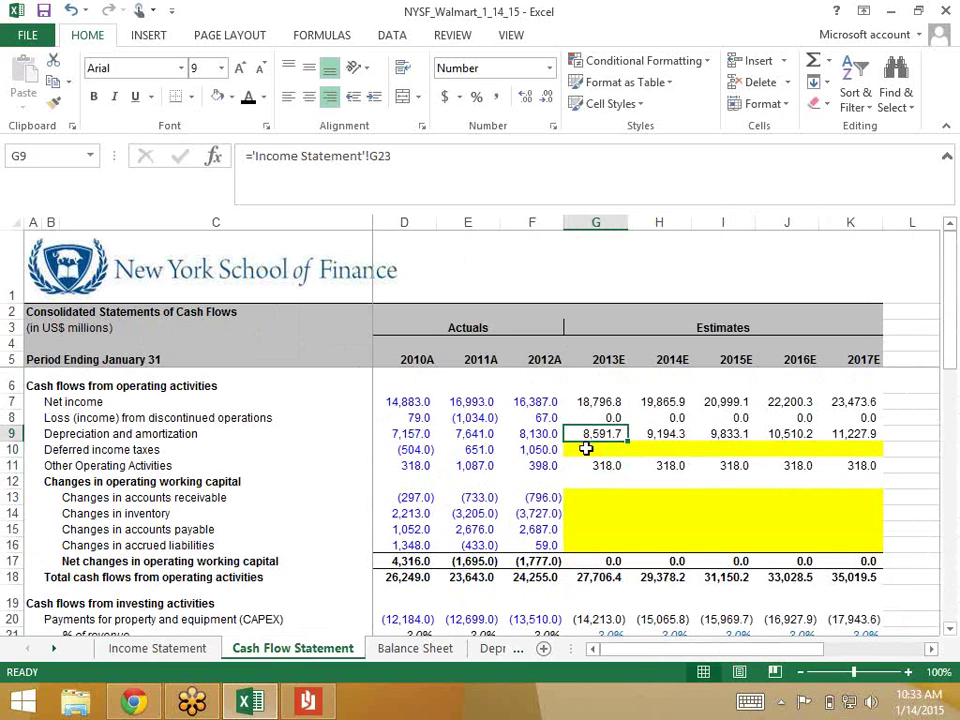
pyautogui.click(586, 450)
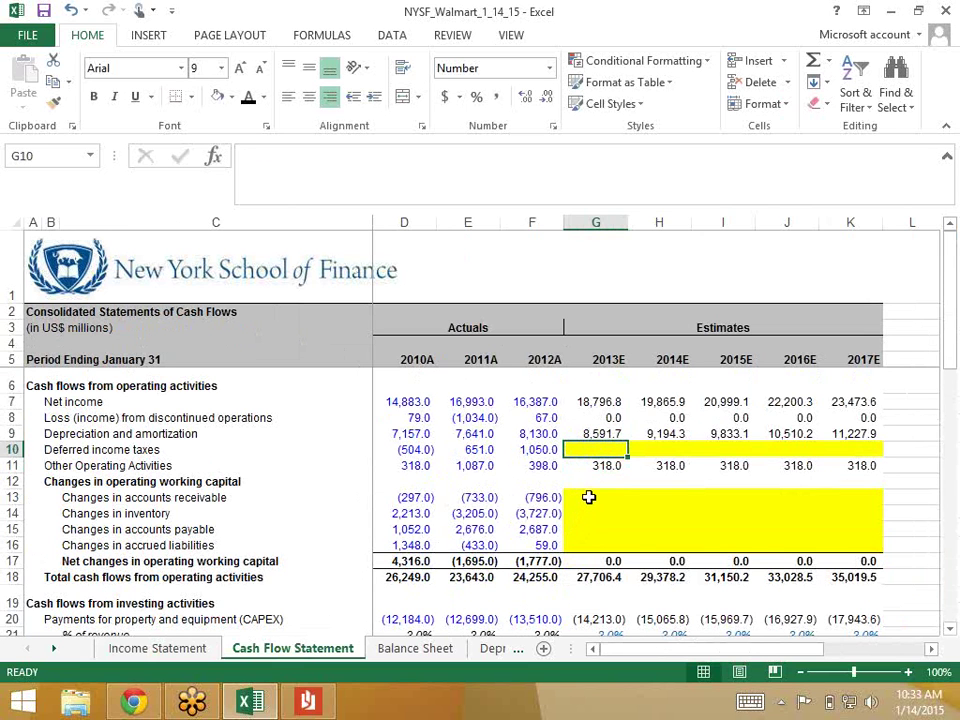
pyautogui.click(482, 650)
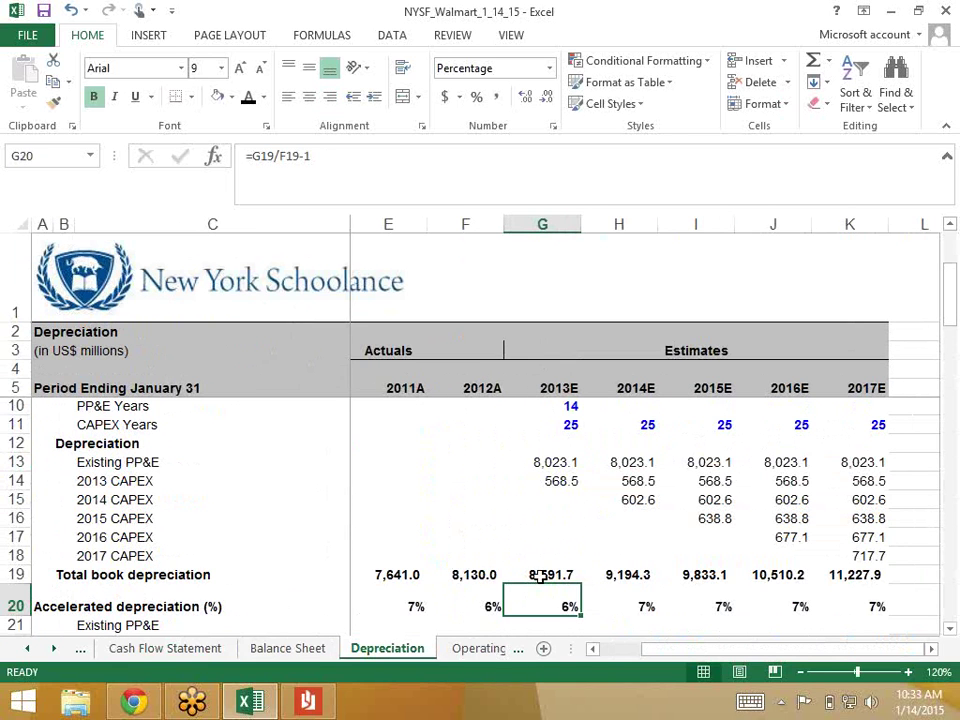
# Check the total book depreciation formula for 2013E and compare it with the 2010A through 2012A actuals.
pyautogui.click(540, 576)
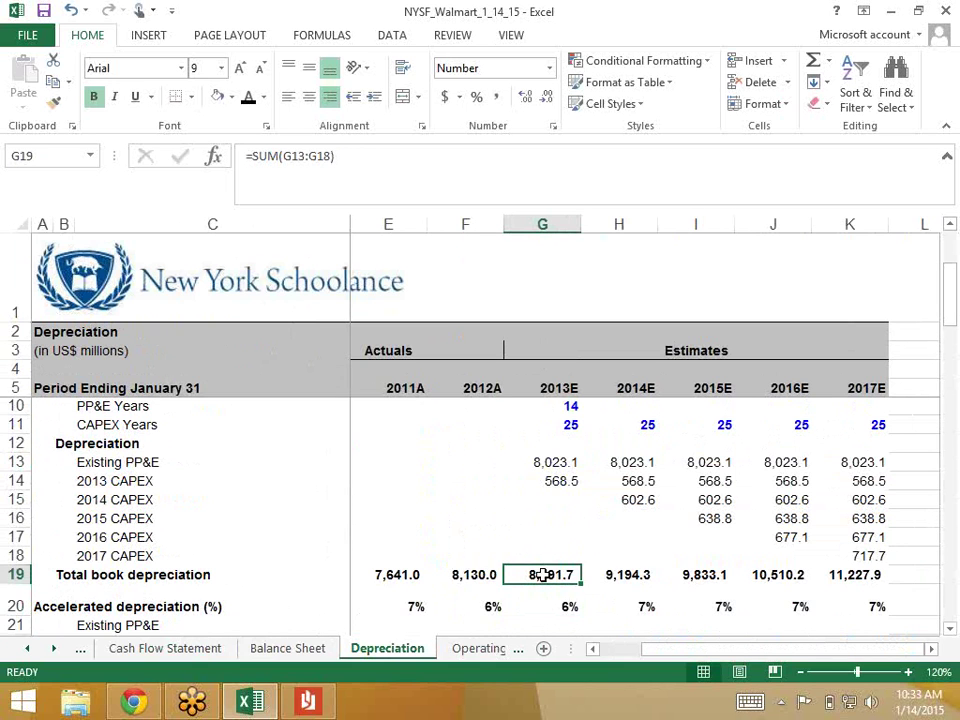
pyautogui.press('Down')
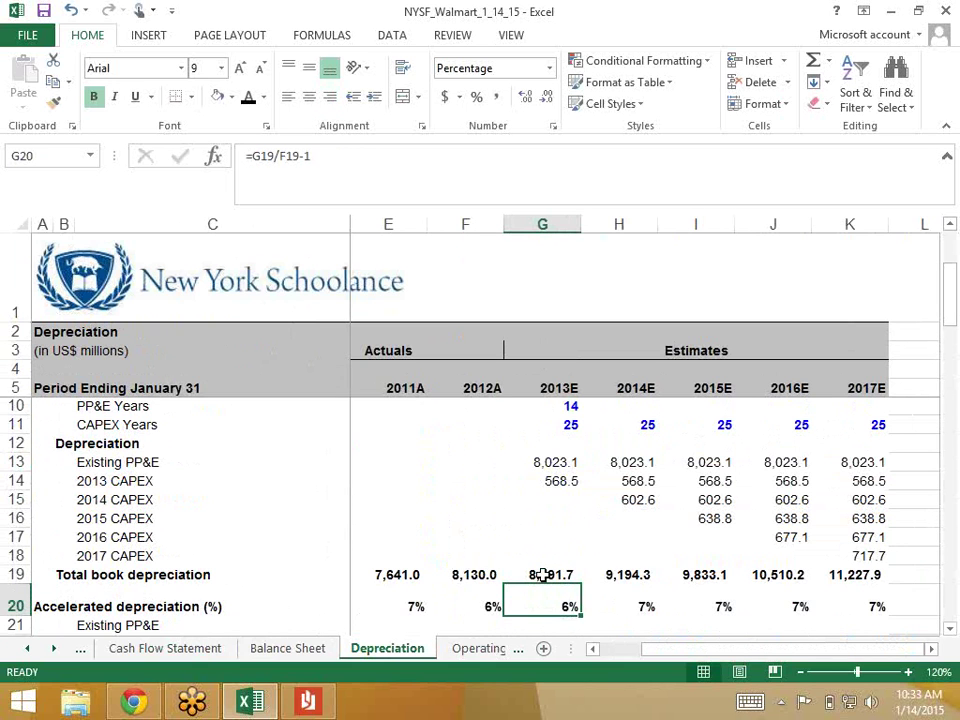
pyautogui.press('Up')
pyautogui.press('Left')
pyautogui.press('Left')
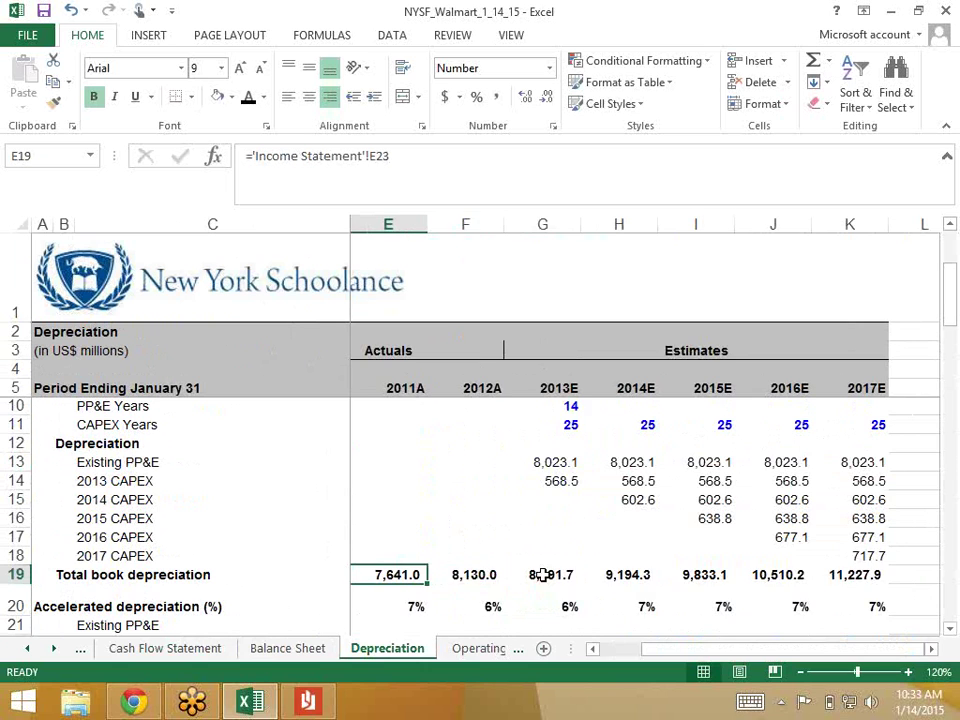
pyautogui.press('Left')
pyautogui.hotkey('shift', 'Right')
pyautogui.hotkey('shift', 'Right')
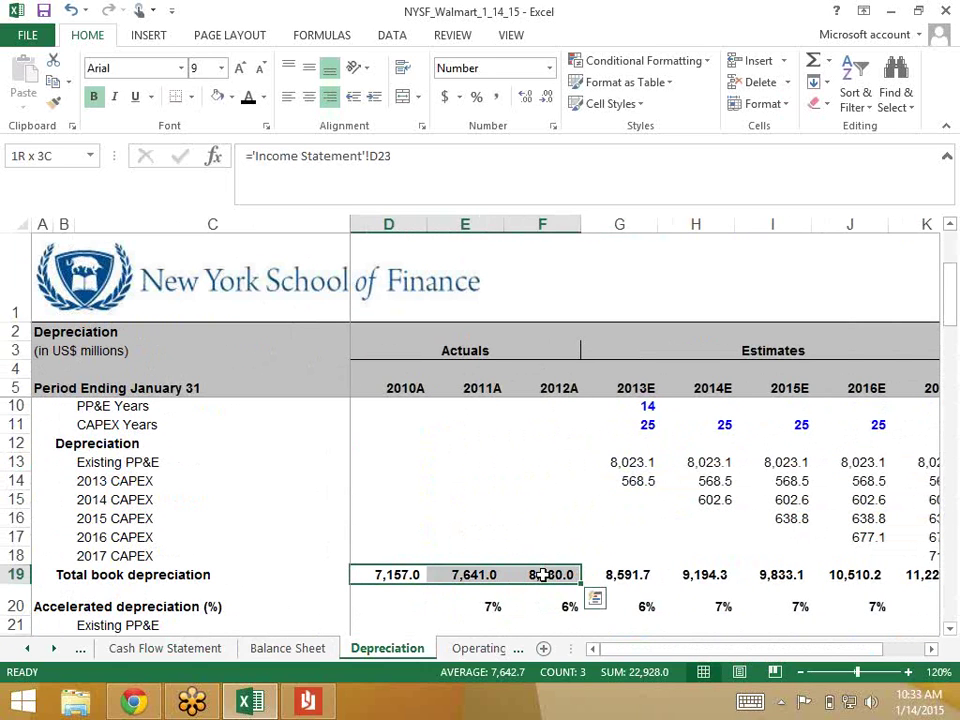
# Review the projected total book depreciation figures across the estimate years from 2013E through 2017E.
pyautogui.press('Right')
pyautogui.press('Right')
pyautogui.press('Right')
pyautogui.press('Right')
pyautogui.press('Left')
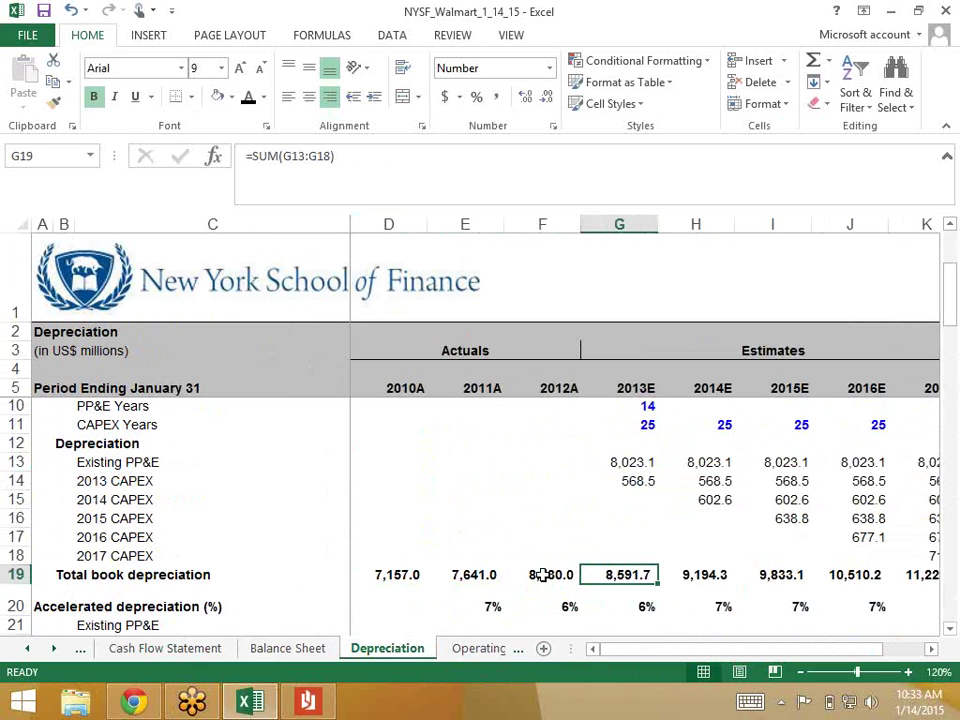
pyautogui.press('Right')
pyautogui.press('Right')
pyautogui.press('Right')
pyautogui.press('Right')
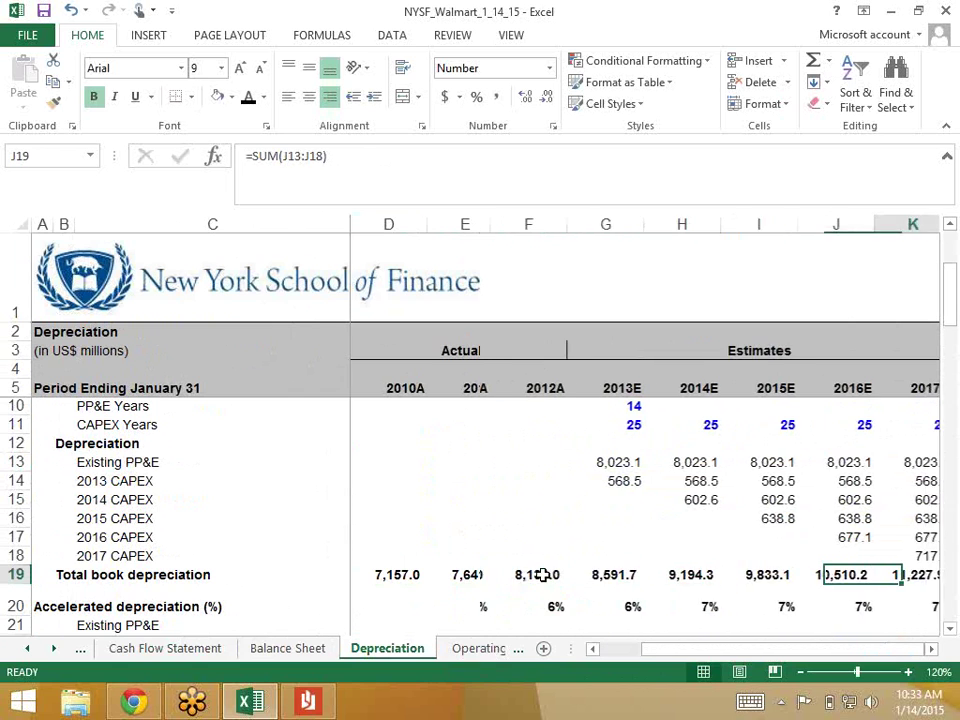
pyautogui.press('Left')
pyautogui.press('Left')
pyautogui.press('Left')
pyautogui.press('Left')
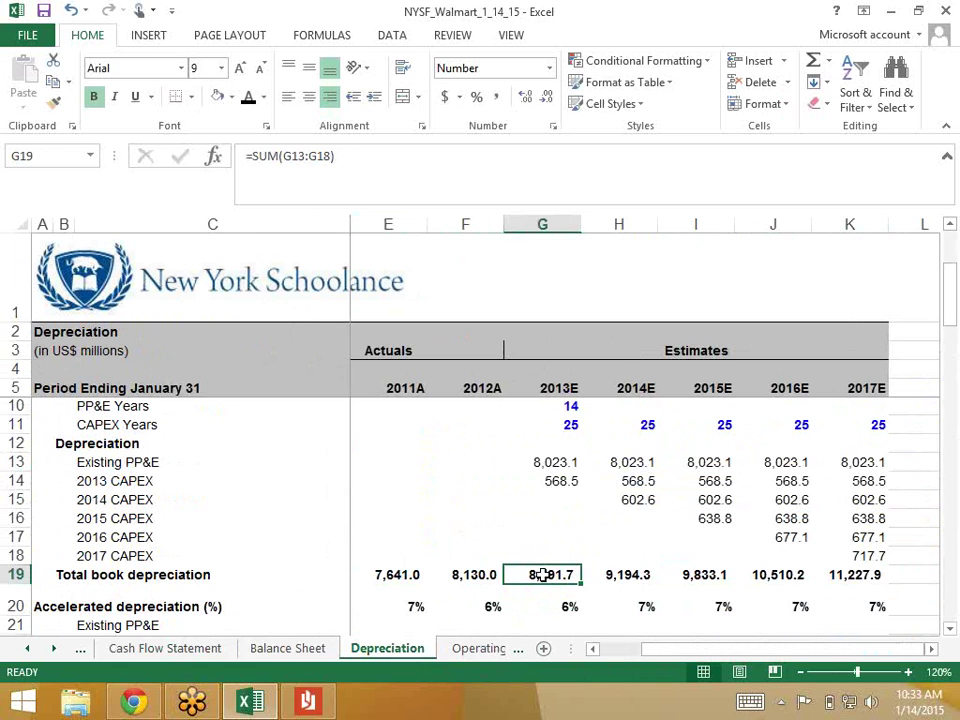
# Examine the empty accelerated depreciation sections below total book depreciation on the Depreciation schedule.
pyautogui.press('Down')
pyautogui.press('Down')
pyautogui.press('Down')
pyautogui.press('Down')
pyautogui.press('Down')
pyautogui.press('Down')
pyautogui.press('Down')
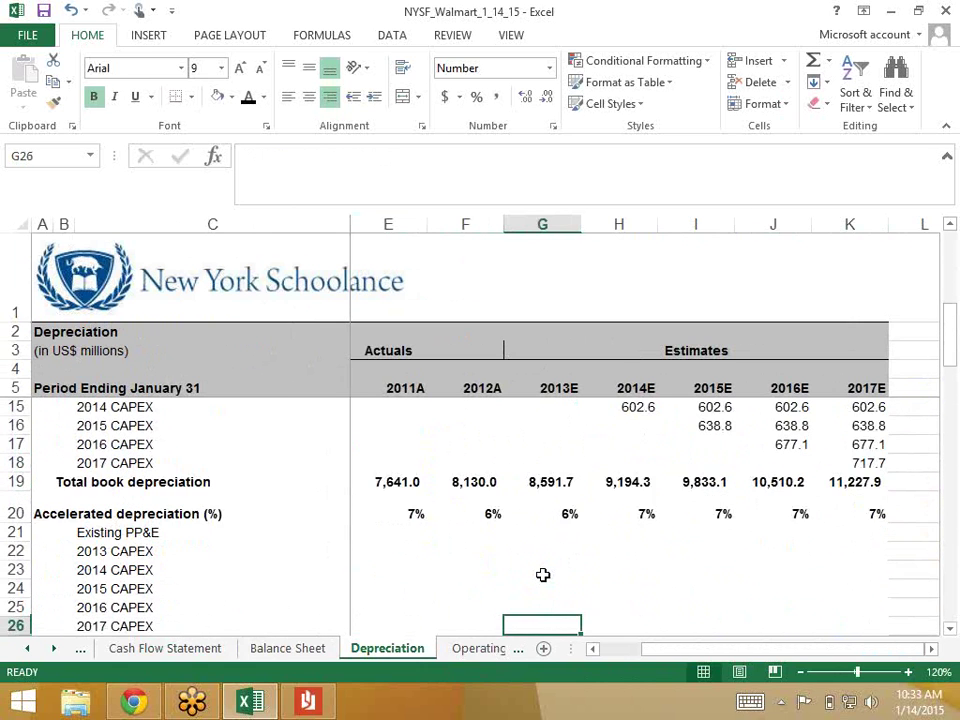
pyautogui.press('Down')
pyautogui.press('Down')
pyautogui.press('Down')
pyautogui.press('Up')
pyautogui.press('Up')
pyautogui.press('Up')
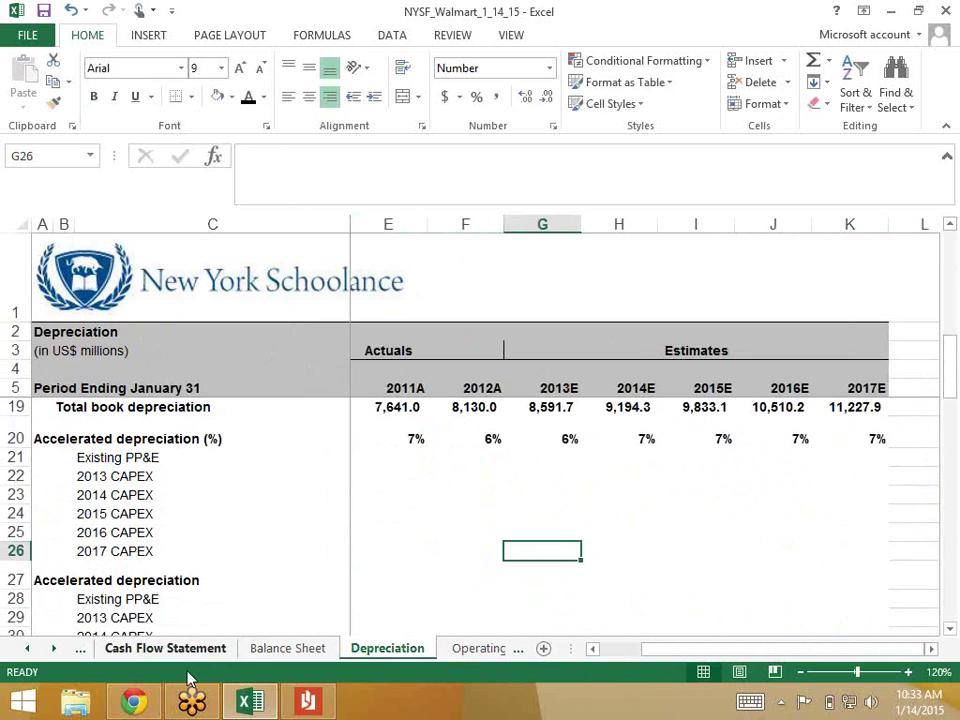
# Switch to the AnEx Training 2012 presentation in Chrome and read the Depreciation slide on straight-line and accelerated methods.
pyautogui.click(137, 702)
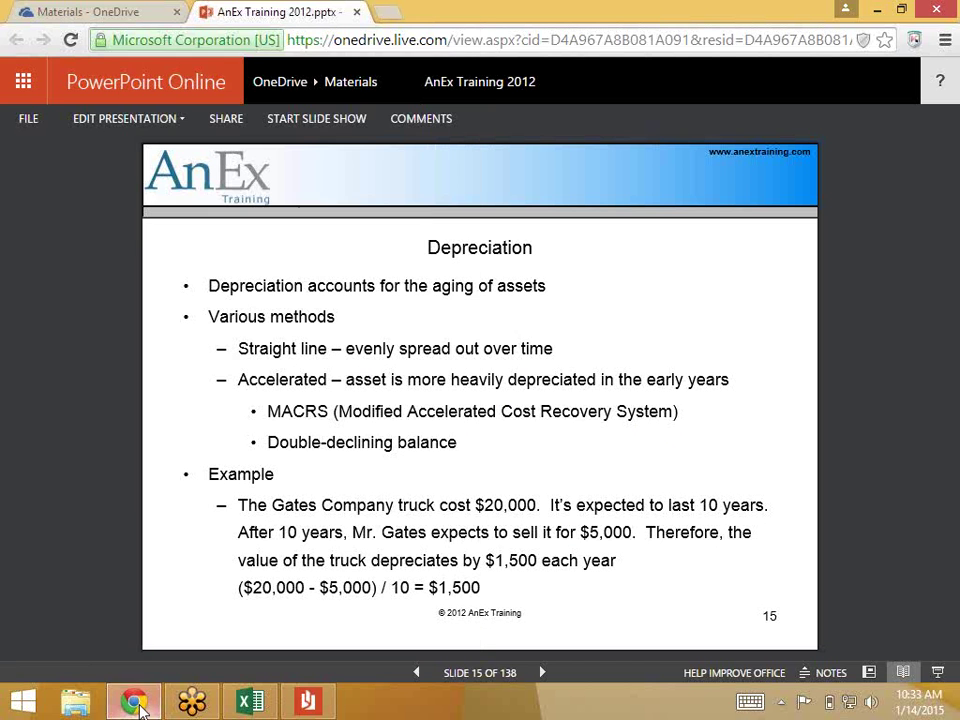
pyautogui.click(368, 470)
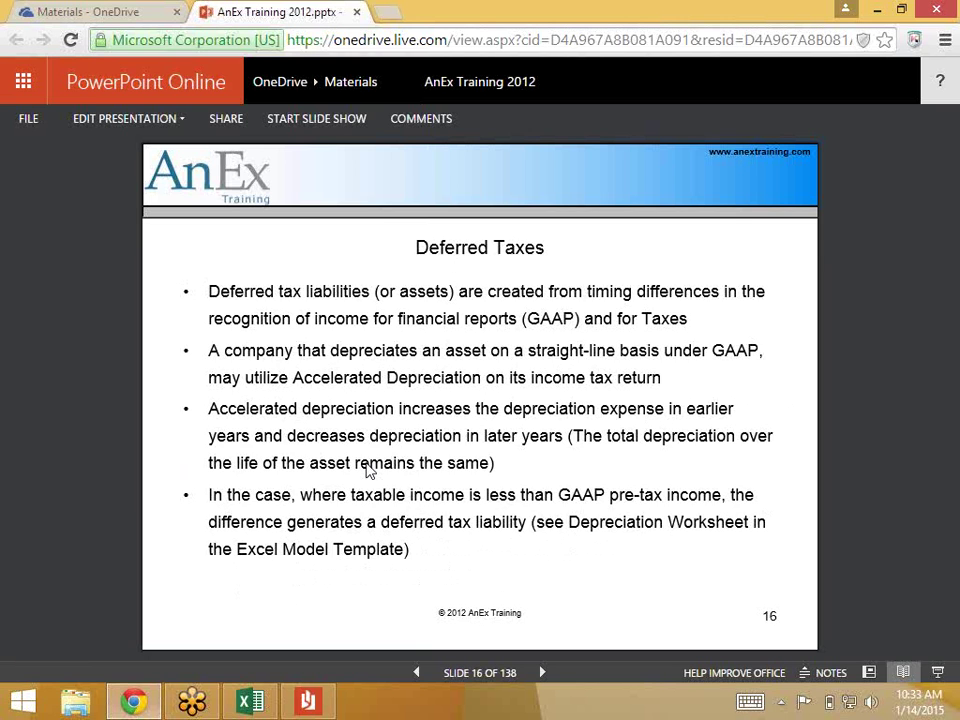
pyautogui.press('Left')
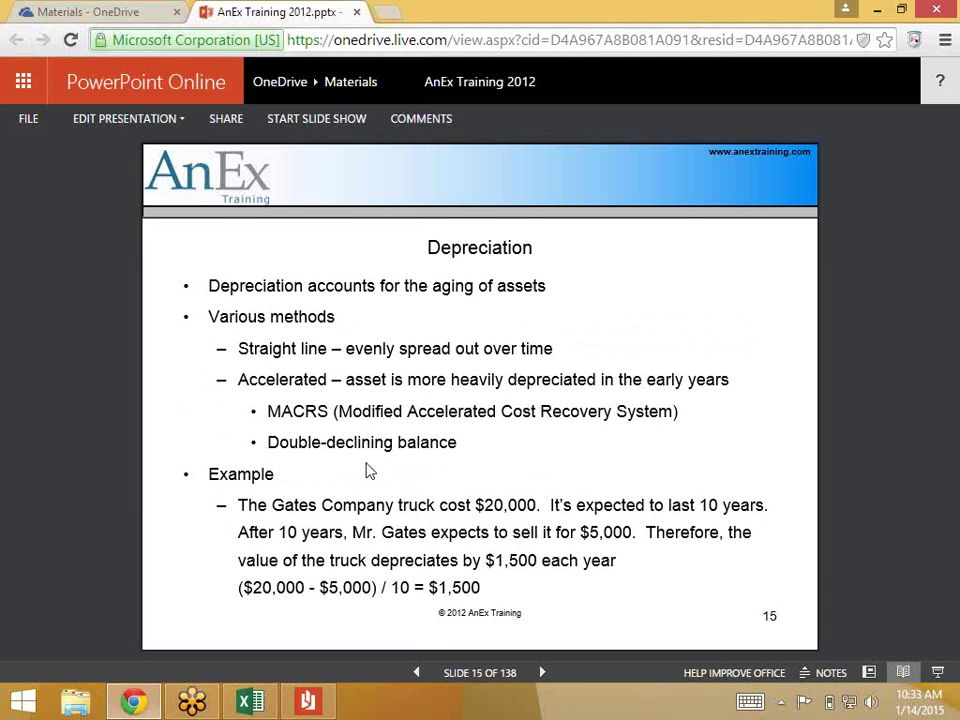
pyautogui.hotkey('alt', 'Tab')
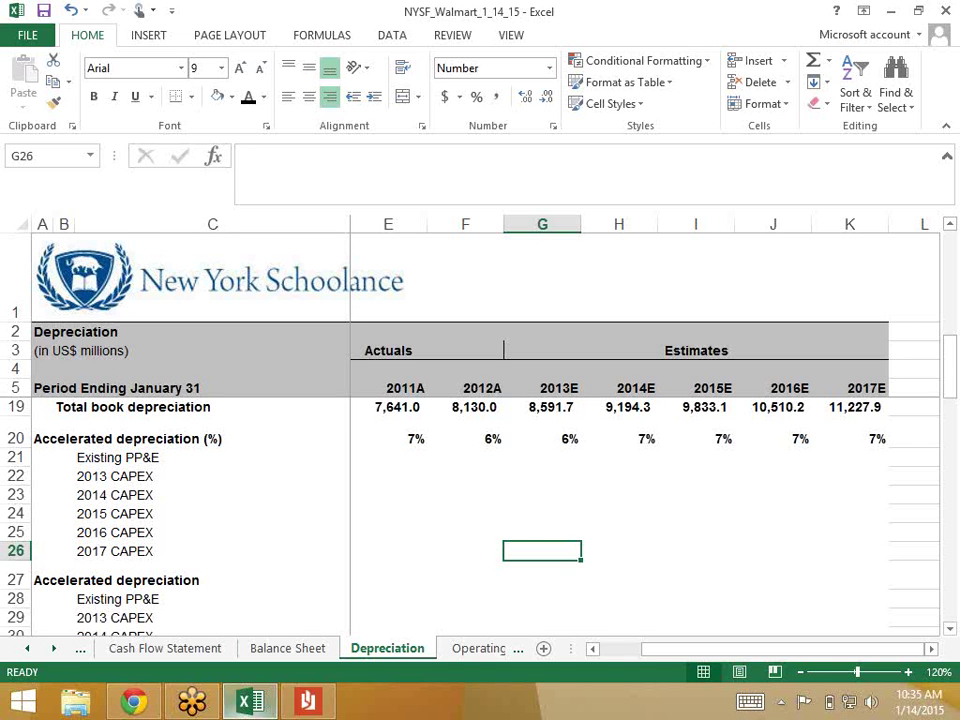
pyautogui.hotkey('alt', 'Tab')
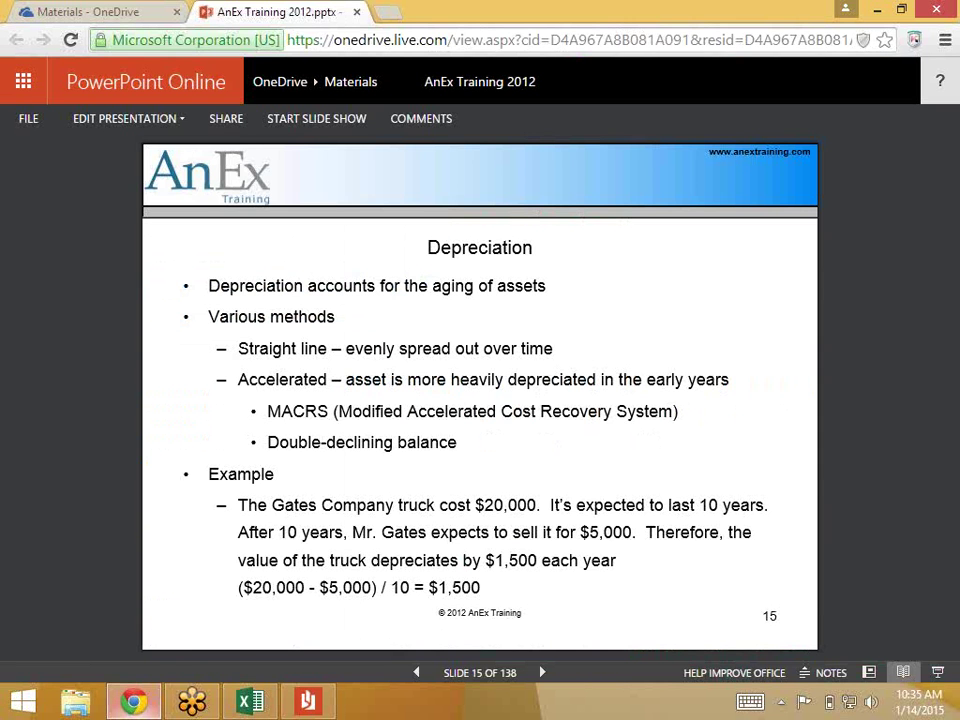
# Read the Deferred Taxes slide and study the Depreciation & Deferred Taxes example comparing income for GAAP and for tax.
pyautogui.press('Right')
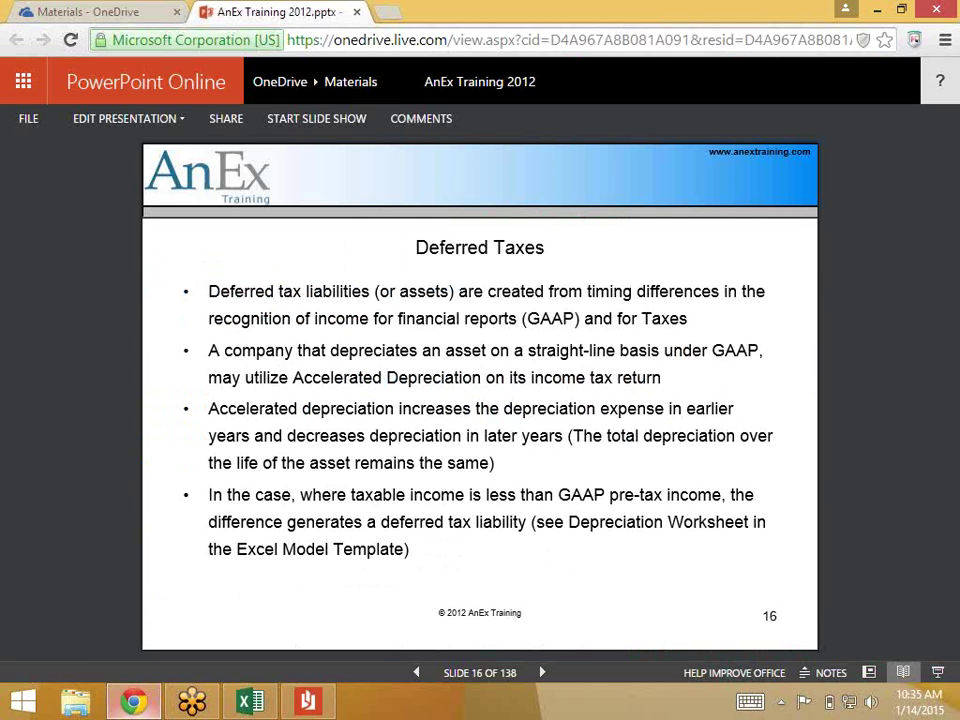
pyautogui.press('Right')
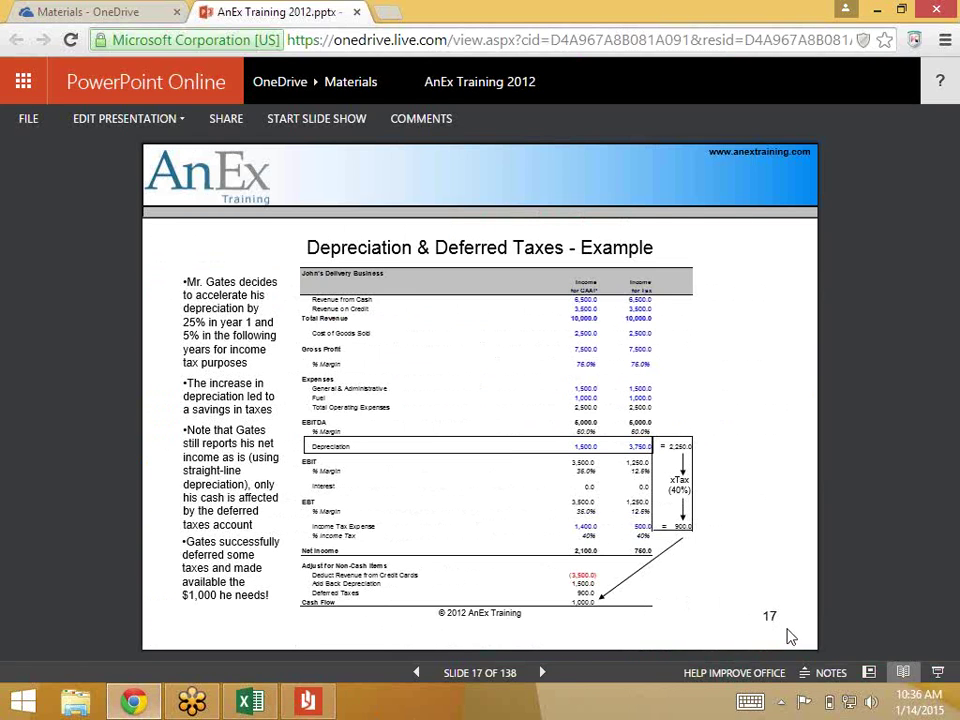
pyautogui.click(789, 544)
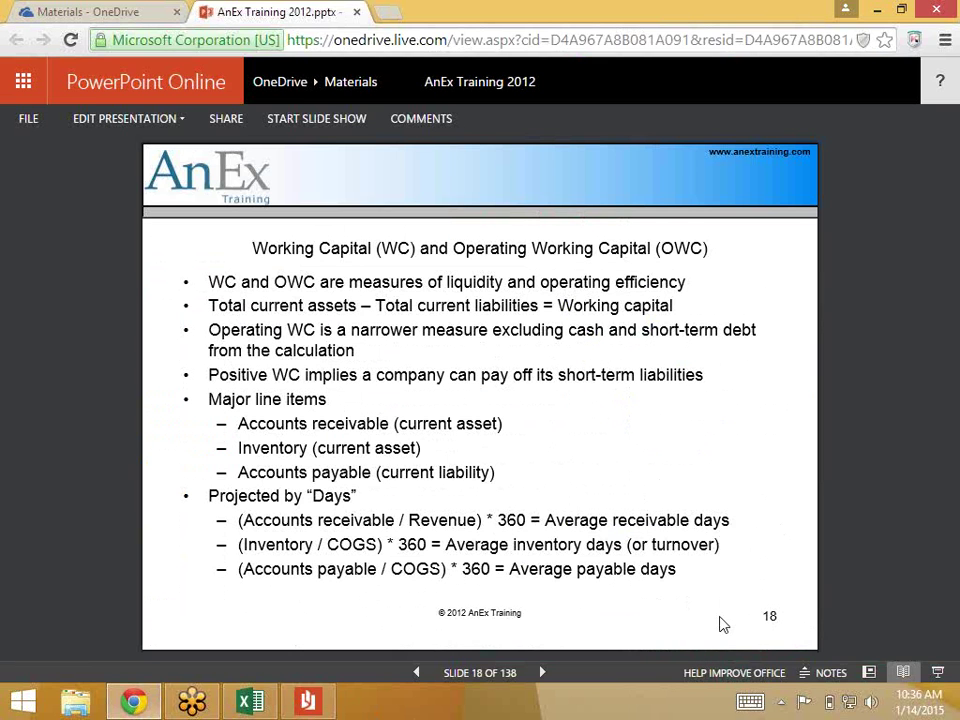
pyautogui.press('Left')
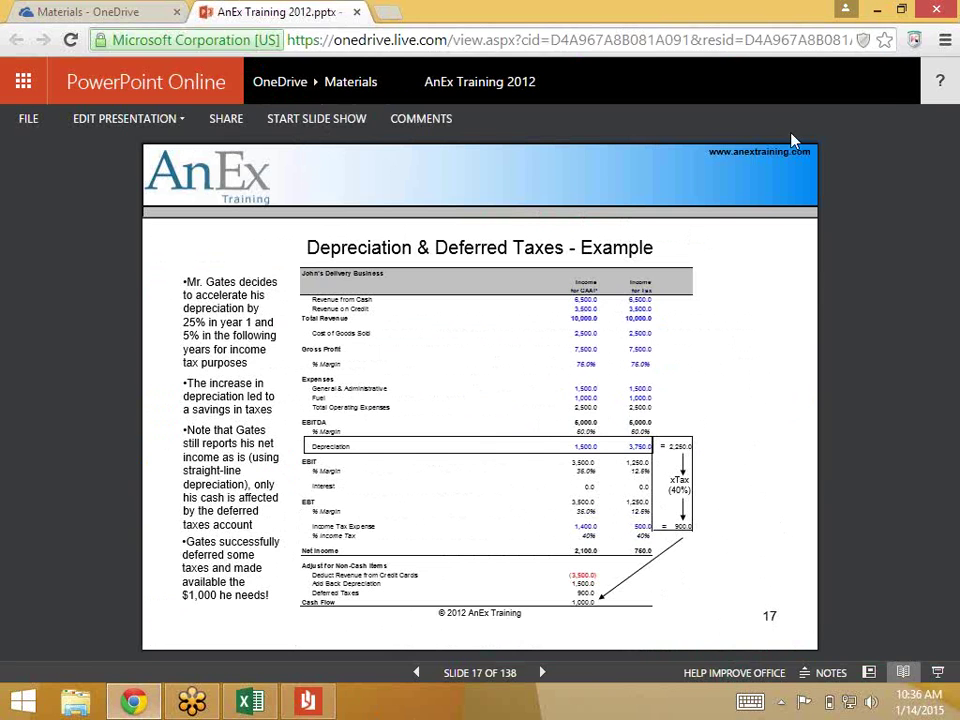
pyautogui.hotkey('ctrl', '+')
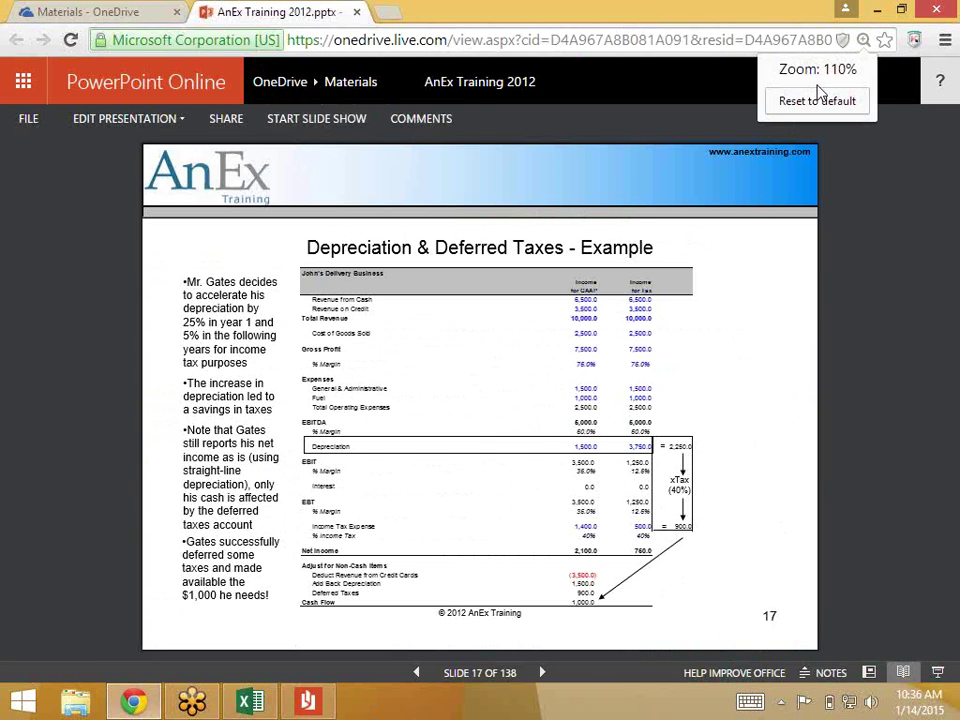
pyautogui.hotkey('ctrl', '+')
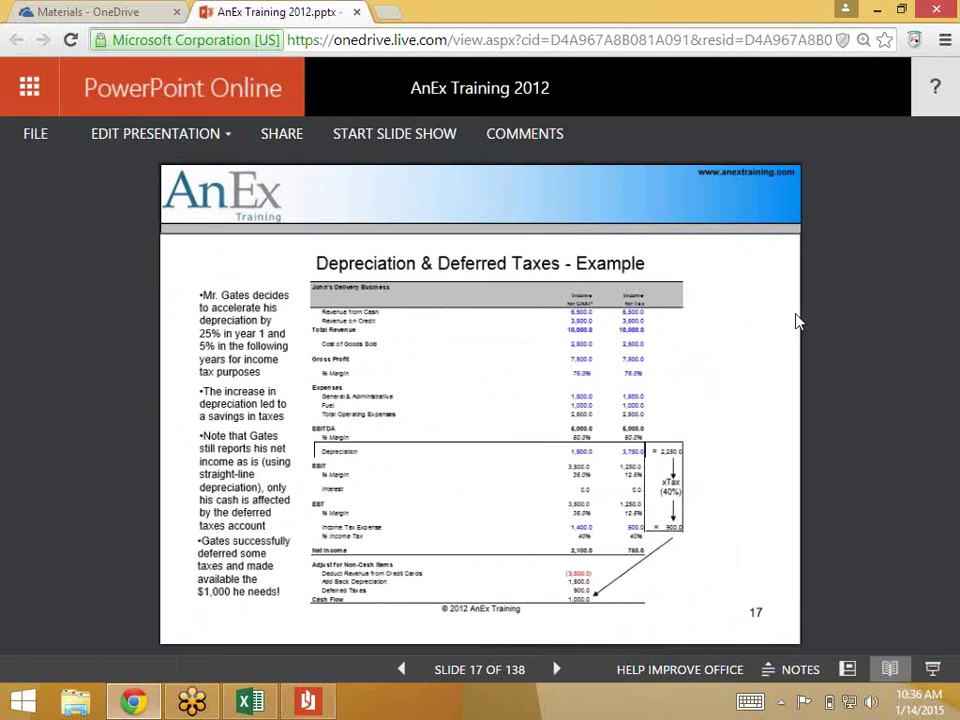
pyautogui.hotkey('ctrl', '+')
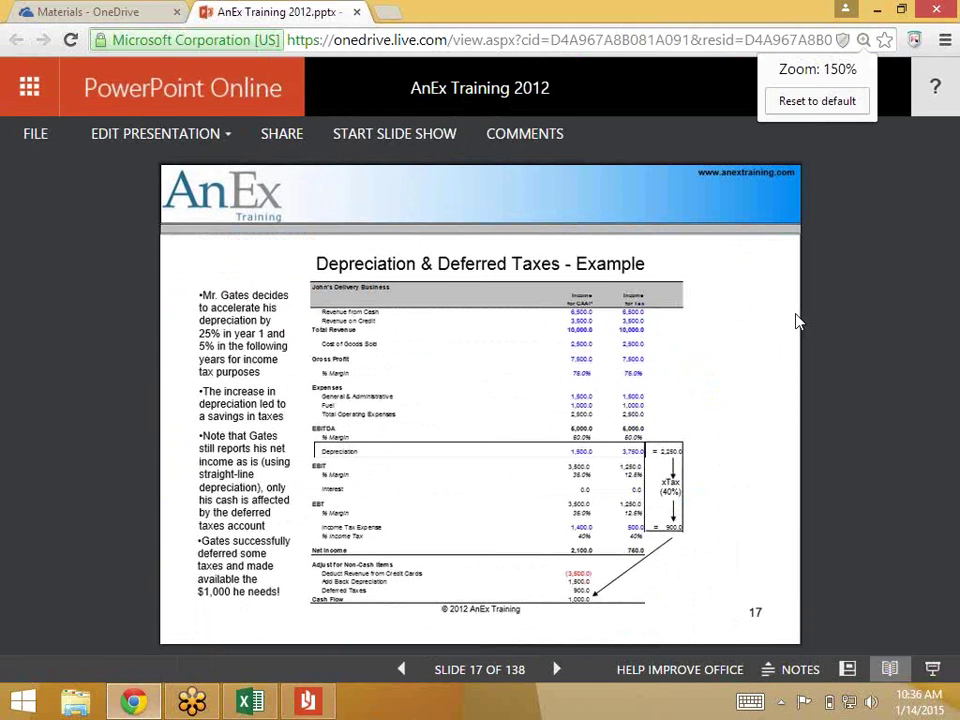
pyautogui.hotkey('ctrl', '-')
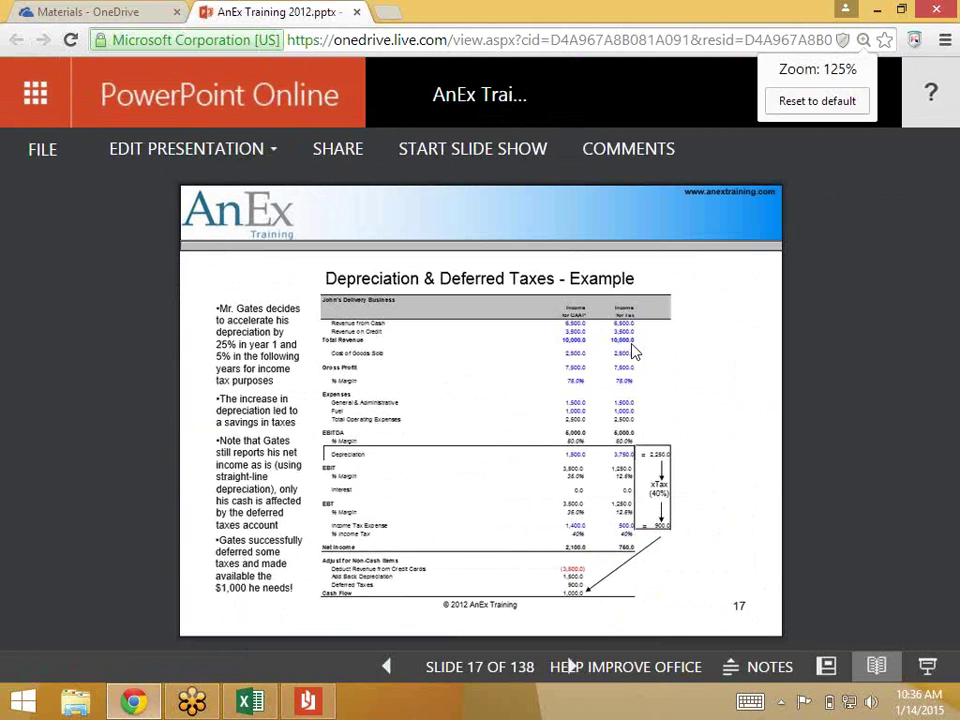
pyautogui.hotkey('ctrl', '-')
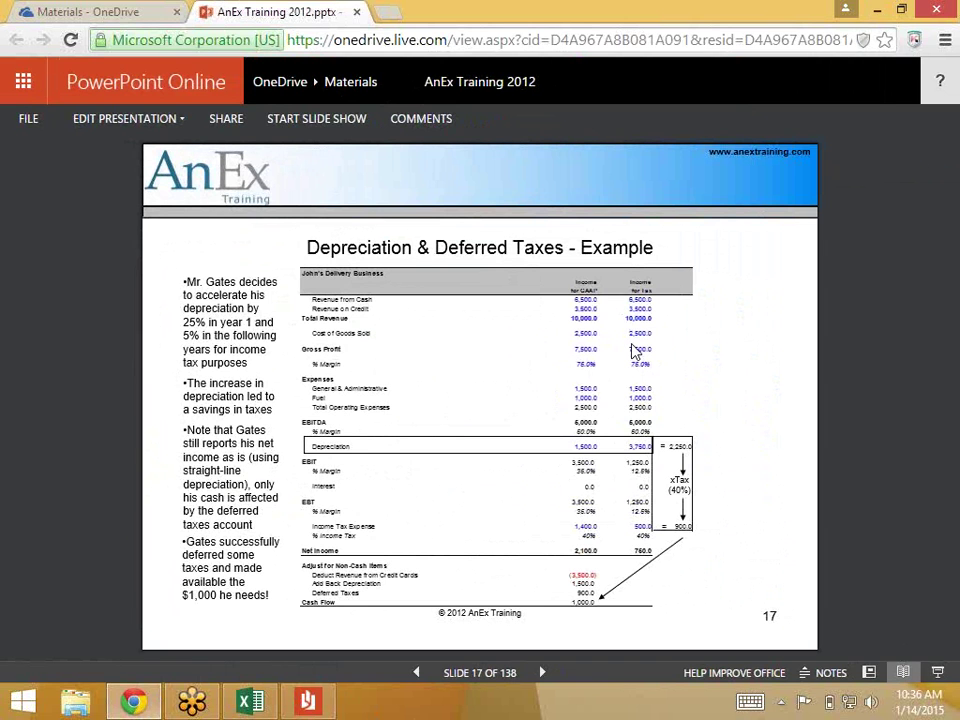
pyautogui.hotkey('ctrl', '-')
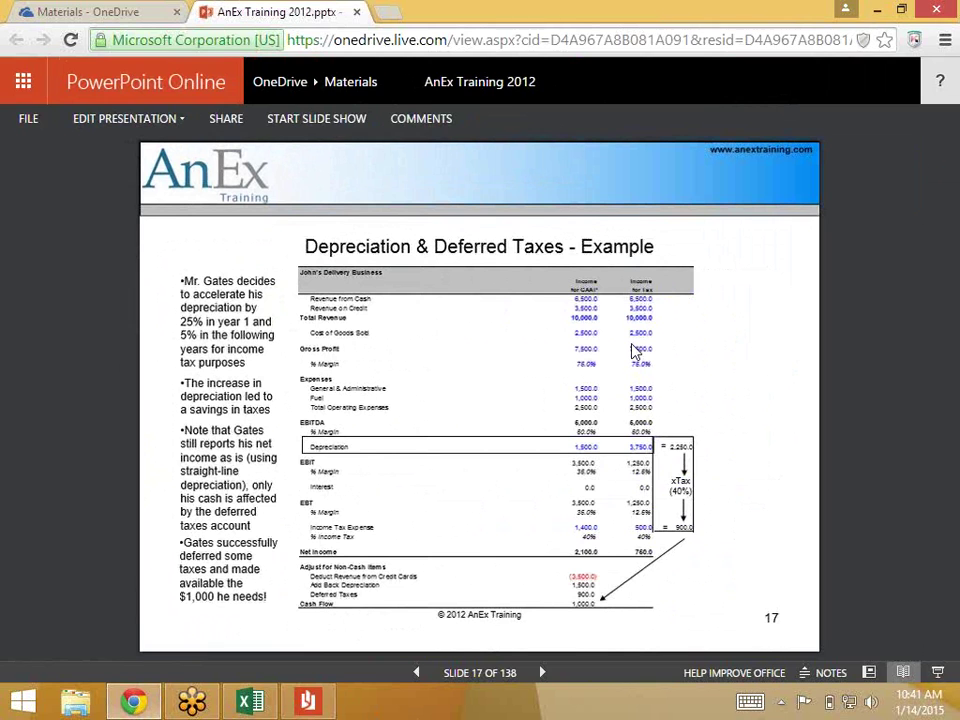
# Switch back to the Excel workbook and examine the accelerated depreciation, total tax depreciation and tax rate rows of the Depreciation schedule.
pyautogui.hotkey('alt', 'Tab')
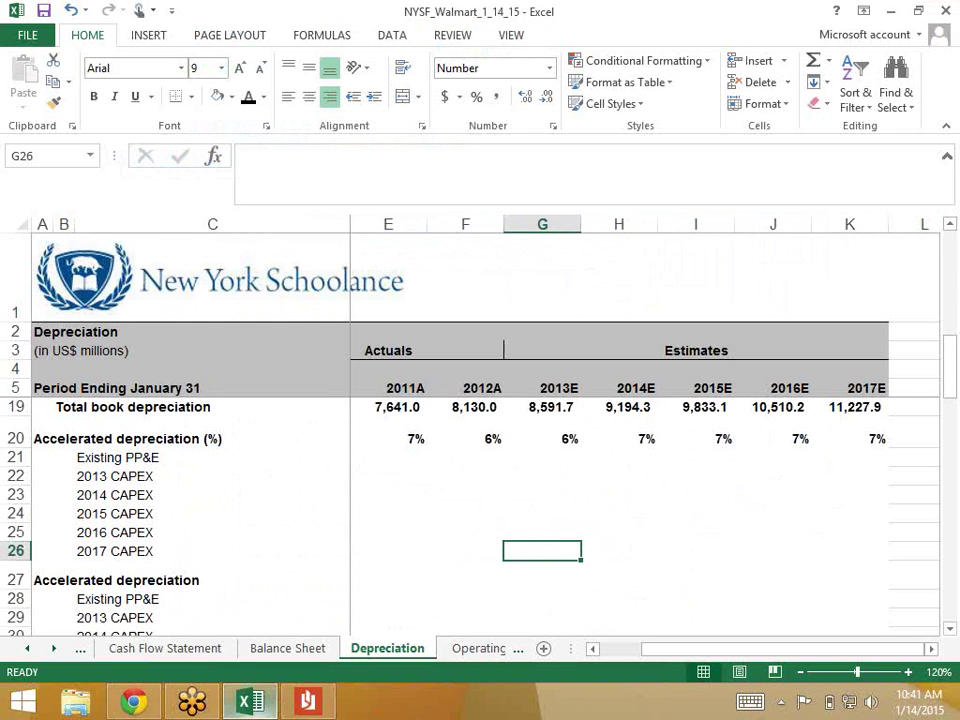
pyautogui.press('Down')
pyautogui.press('Down')
pyautogui.press('Down')
pyautogui.press('Down')
pyautogui.press('Down')
pyautogui.press('Down')
pyautogui.press('Down')
pyautogui.press('Down')
pyautogui.press('Down')
pyautogui.press('Down')
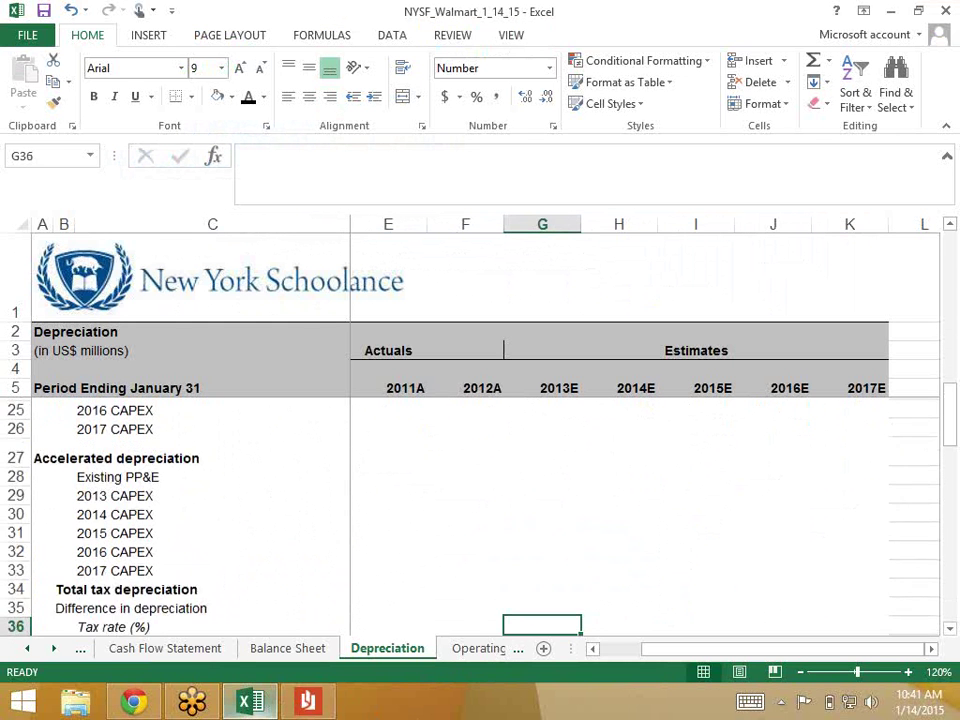
pyautogui.press('Up')
pyautogui.press('Up')
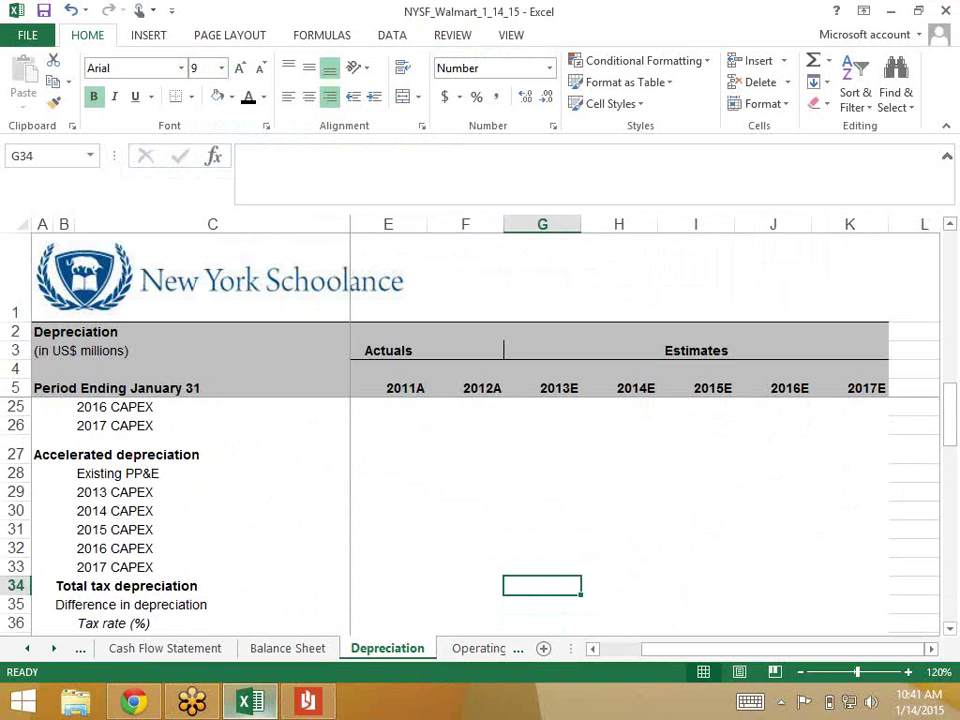
# Revisit the deferred tax example and the Deferred Taxes slide in the Chrome presentation, and return to the Excel workbook.
pyautogui.hotkey('alt', 'Tab')
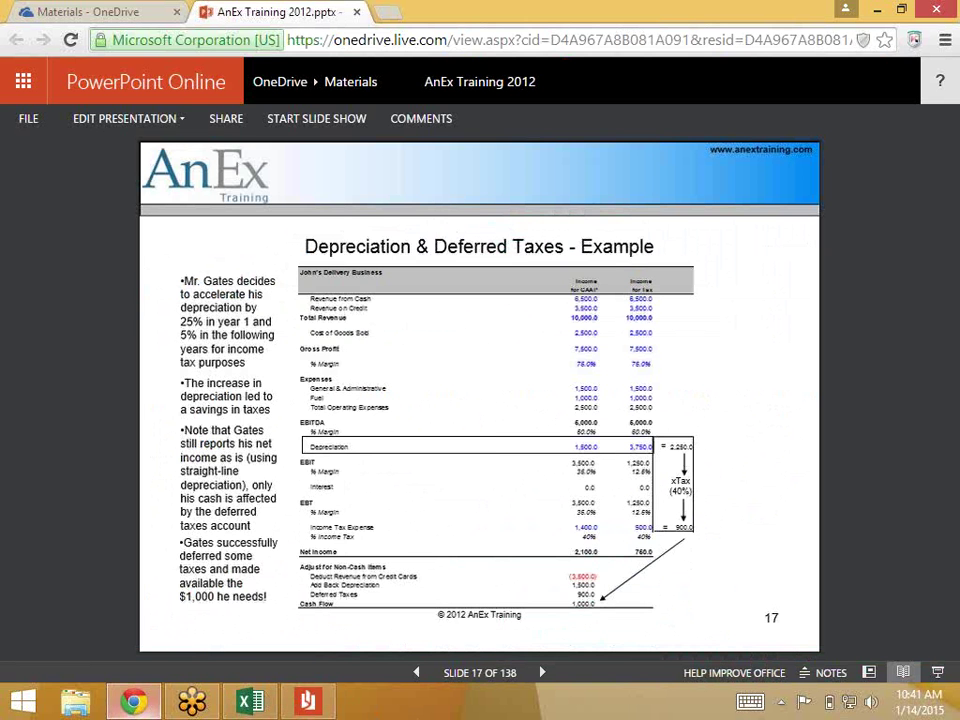
pyautogui.press('Left')
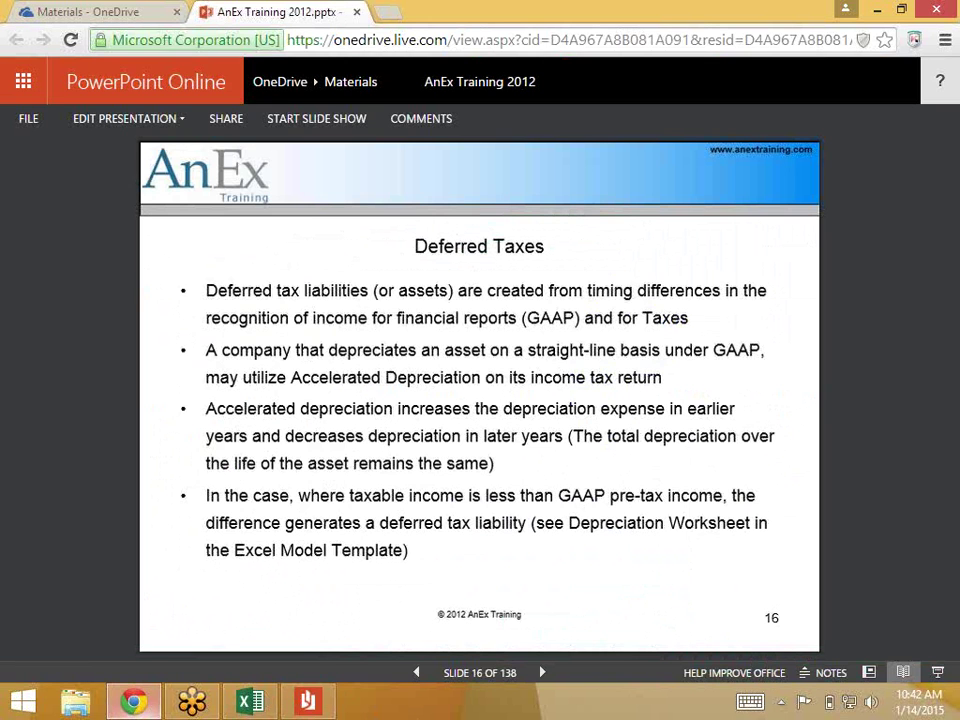
pyautogui.hotkey('alt', 'Tab')
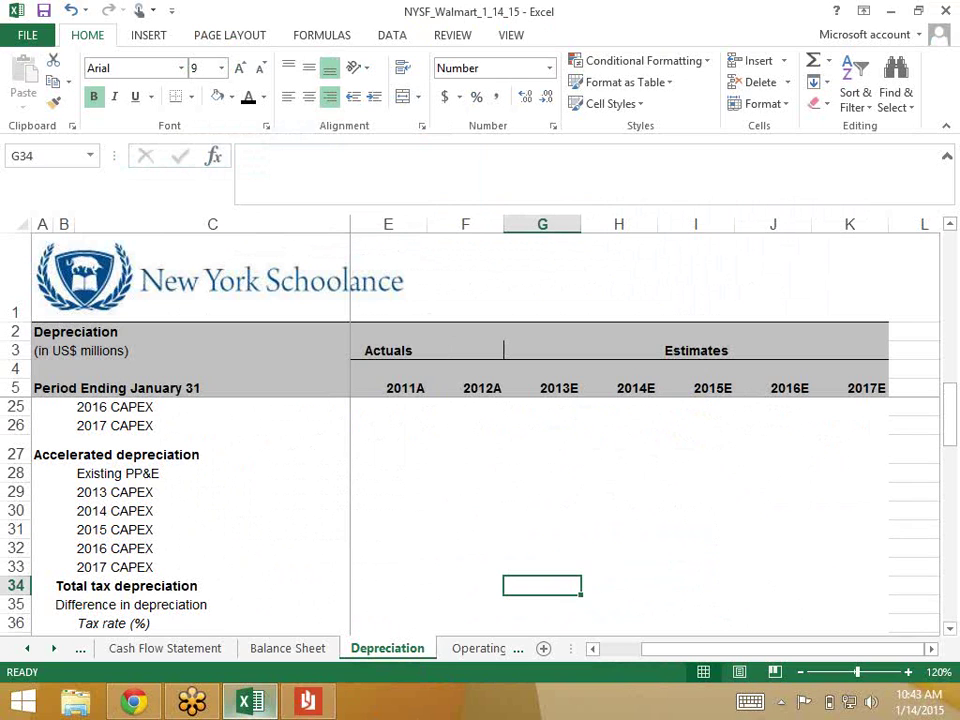
# Clear the year-over-year growth percentages from the Accelerated depreciation (%) row for 2011A through 2017E.
pyautogui.press('Up')
pyautogui.press('Up')
pyautogui.press('Up')
pyautogui.press('Up')
pyautogui.press('Up')
pyautogui.press('Up')
pyautogui.press('Up')
pyautogui.press('Up')
pyautogui.press('Up')
pyautogui.press('Up')
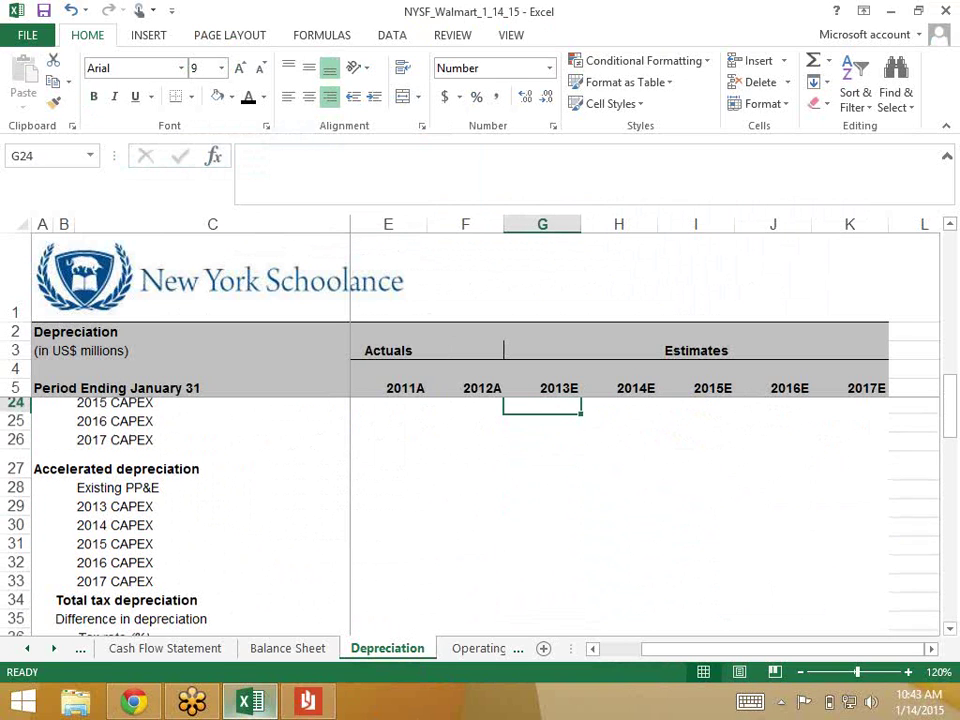
pyautogui.press('Up')
pyautogui.press('Up')
pyautogui.press('Up')
pyautogui.press('Up')
pyautogui.press('Up')
pyautogui.press('Up')
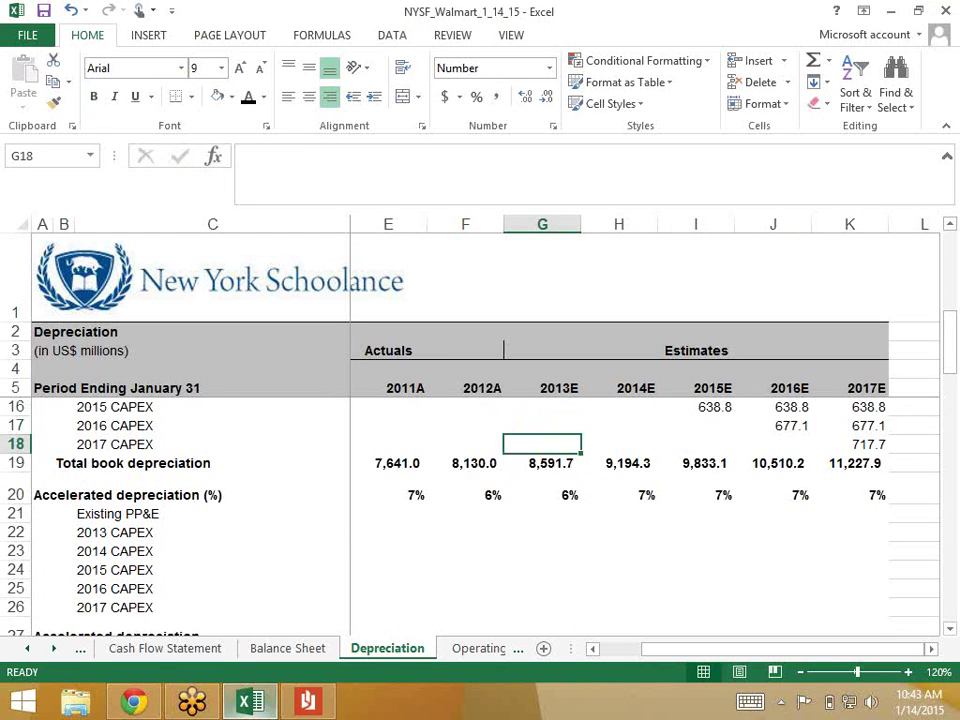
pyautogui.press('Down')
pyautogui.press('Down')
pyautogui.press('Down')
pyautogui.press('Left')
pyautogui.press('Left')
pyautogui.press('Up')
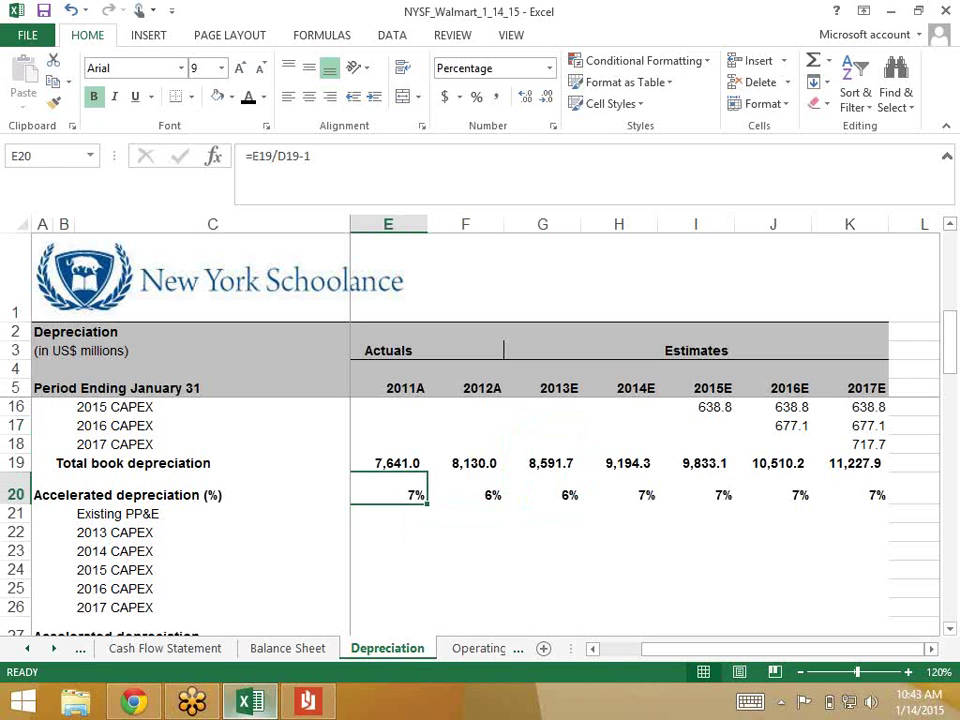
pyautogui.hotkey('shift', 'Right')
pyautogui.hotkey('shift', 'Right')
pyautogui.hotkey('shift', 'Right')
pyautogui.hotkey('shift', 'Right')
pyautogui.hotkey('shift', 'Right')
pyautogui.hotkey('shift', 'Right')
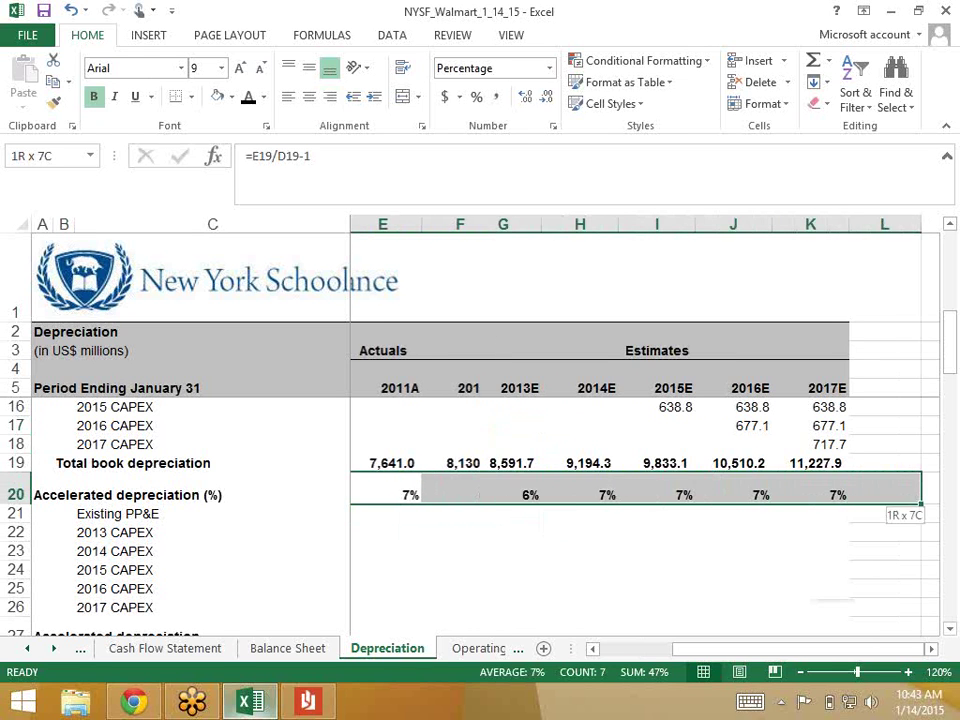
pyautogui.press('Delete')
pyautogui.press('Left')
pyautogui.press('Left')
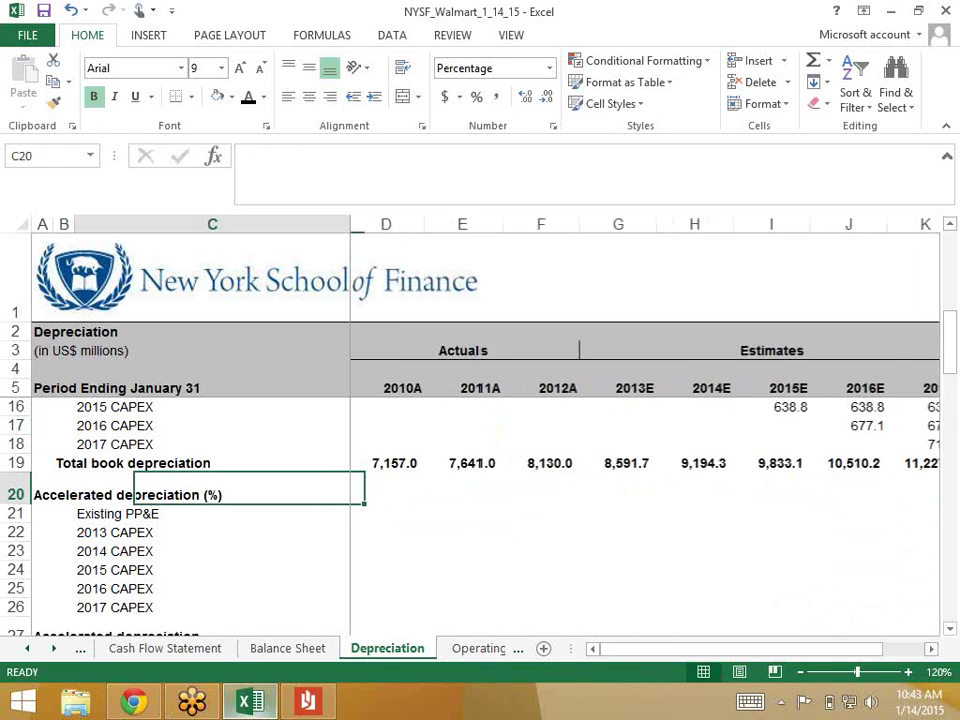
# Clear the Total book depreciation values for the actual years 2010A through 2012A.
pyautogui.press('Right')
pyautogui.press('Right')
pyautogui.press('Down')
pyautogui.press('Left')
pyautogui.press('Right')
pyautogui.press('Right')
pyautogui.press('Right')
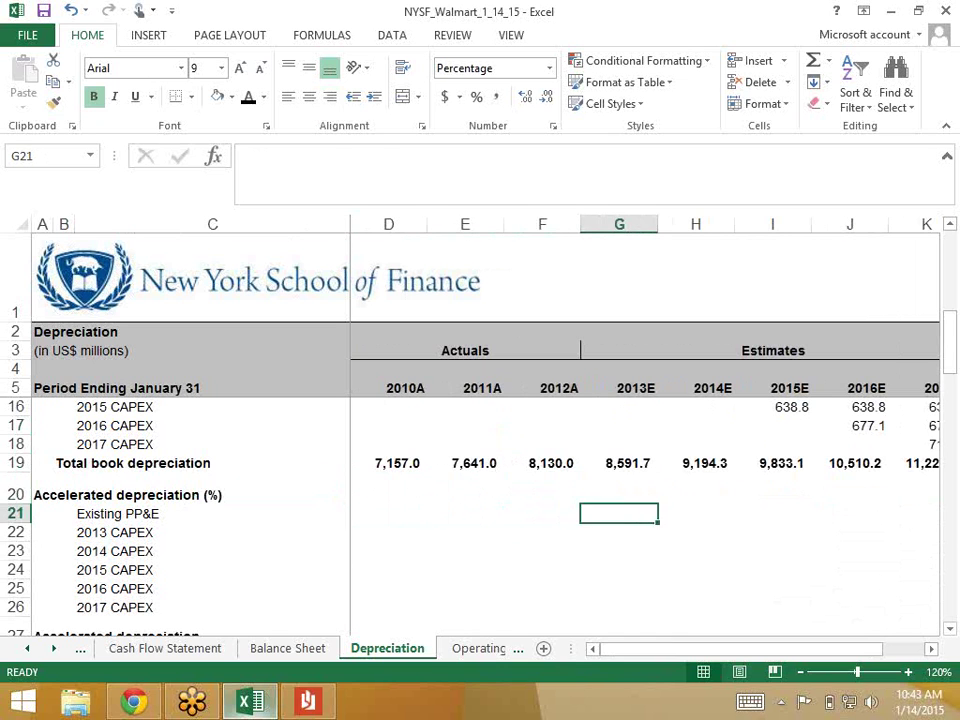
pyautogui.press('Up')
pyautogui.press('Up')
pyautogui.press('Left')
pyautogui.press('Up')
pyautogui.press('Down')
pyautogui.hotkey('shift', 'Left')
pyautogui.hotkey('shift', 'Left')
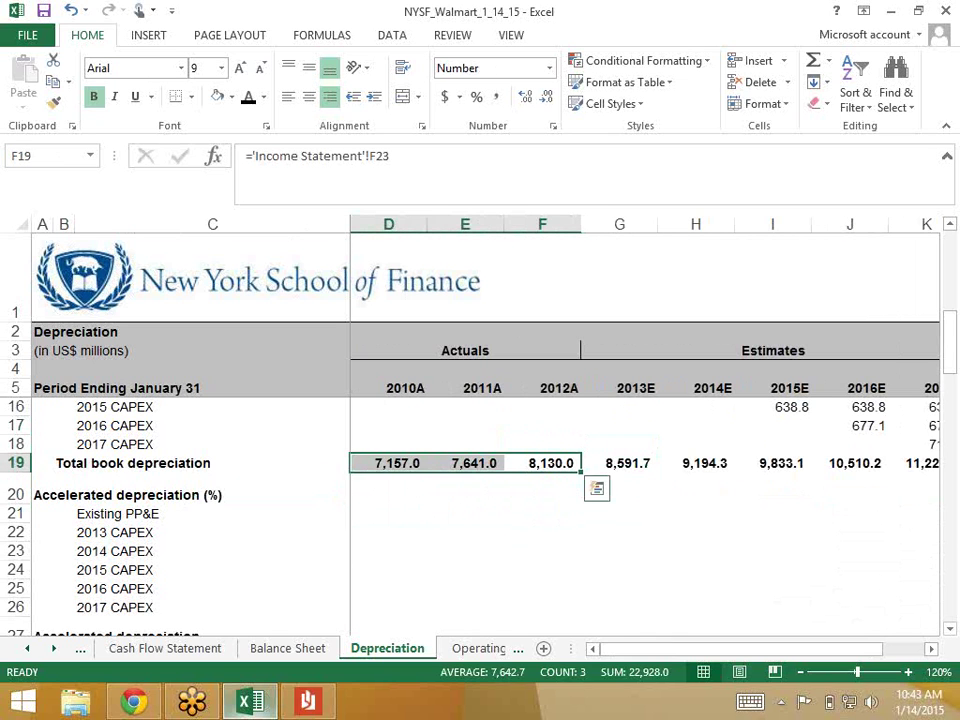
pyautogui.press('Delete')
# Review the useful life assumptions and the book depreciation rows for existing PP&E and CAPEX in the 2013E column.
pyautogui.press('Down')
pyautogui.press('Down')
pyautogui.press('Left')
pyautogui.press('Down')
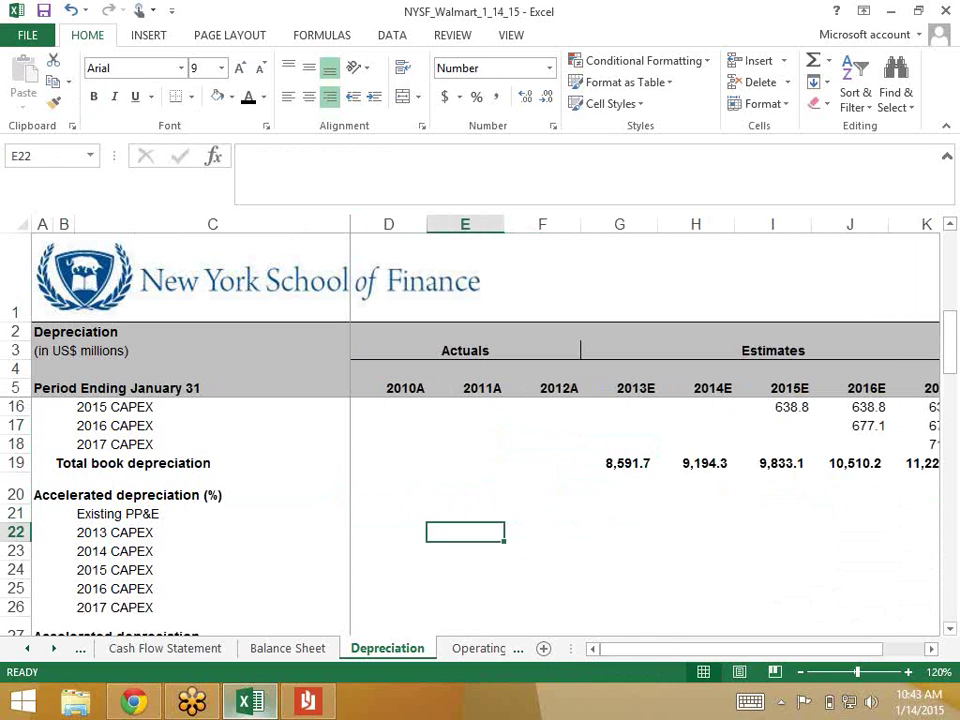
pyautogui.press('Up')
pyautogui.press('Left')
pyautogui.press('Right')
pyautogui.press('Right')
pyautogui.press('Right')
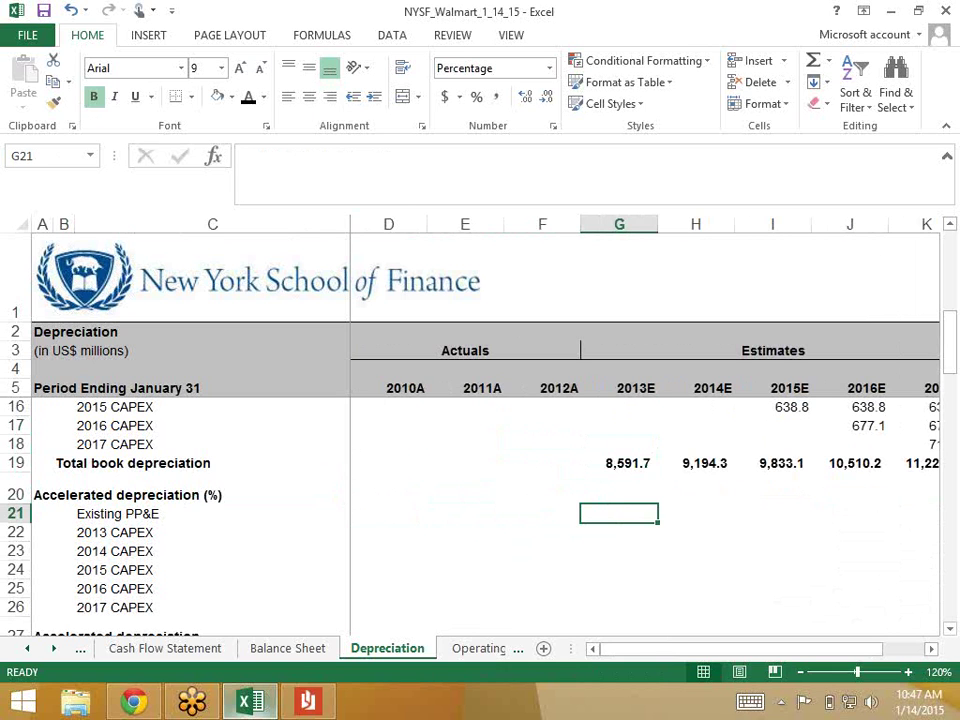
pyautogui.press('Up')
pyautogui.press('Up')
pyautogui.press('Up')
pyautogui.press('Up')
pyautogui.press('Up')
pyautogui.press('Up')
pyautogui.press('Up')
pyautogui.press('Up')
pyautogui.press('Up')
pyautogui.press('Up')
pyautogui.press('Up')
pyautogui.press('Up')
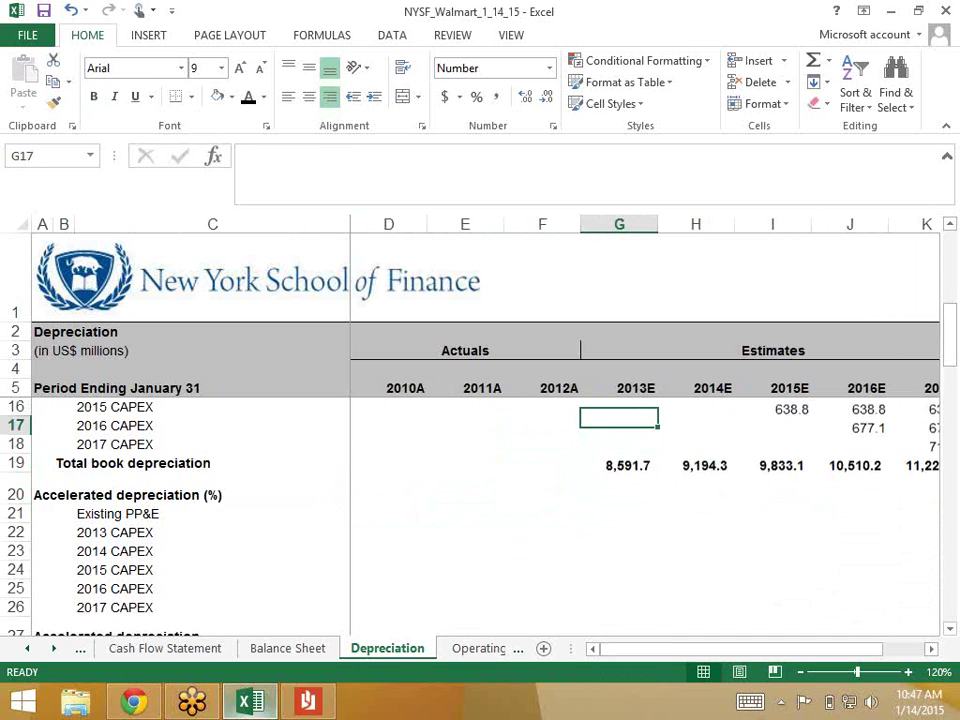
pyautogui.press('Down')
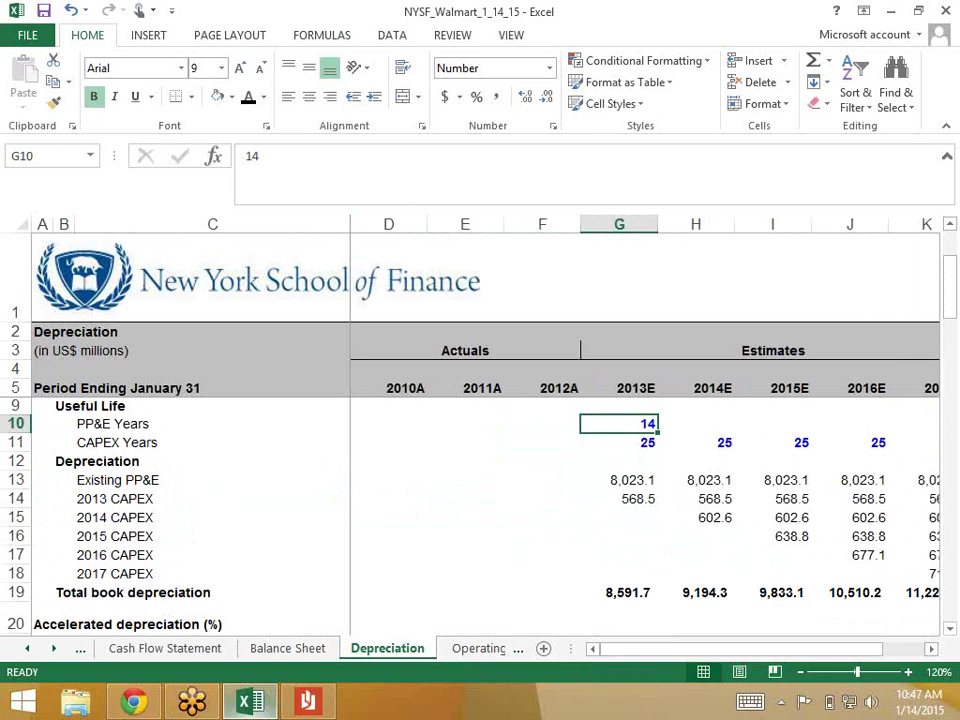
pyautogui.press('Down')
pyautogui.press('Down')
pyautogui.press('Down')
pyautogui.press('Down')
pyautogui.press('Down')
pyautogui.press('Down')
pyautogui.press('Down')
pyautogui.press('Down')
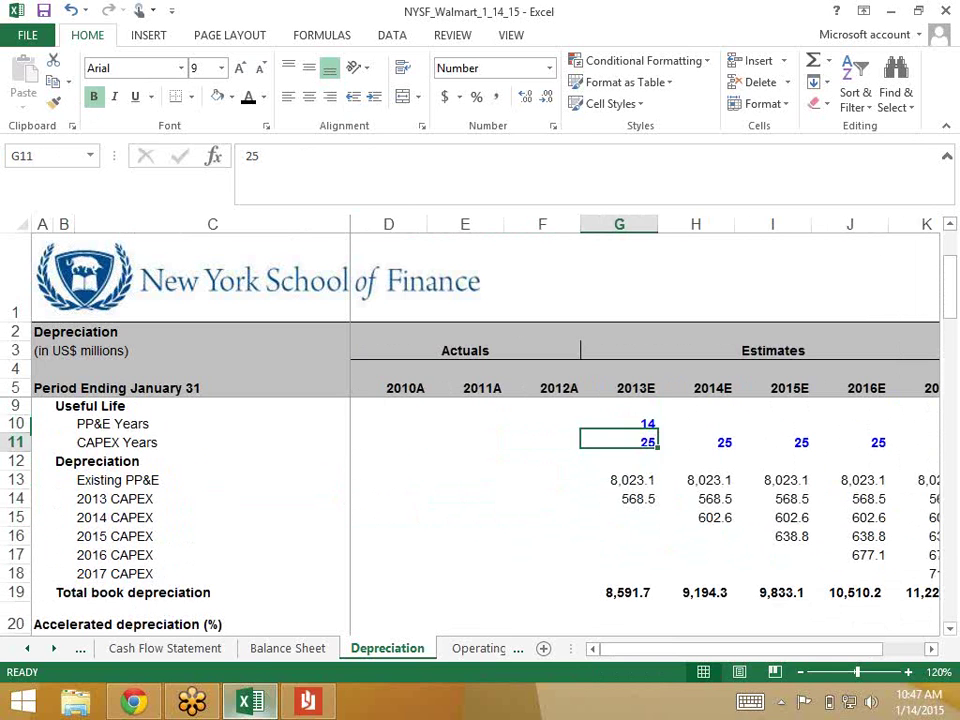
pyautogui.press('Down')
pyautogui.press('Down')
pyautogui.press('Down')
pyautogui.press('Down')
pyautogui.press('Down')
pyautogui.press('Down')
pyautogui.press('Down')
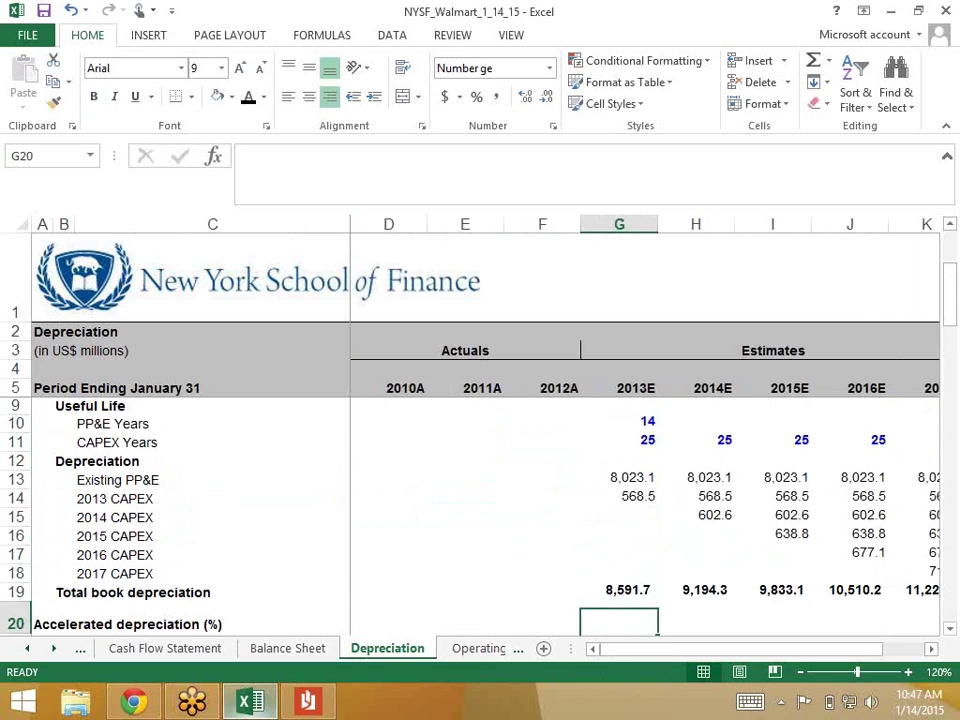
# Compare the book depreciation rows with the Accelerated depreciation (%) rows beneath them in the 2013E column.
pyautogui.press('Up')
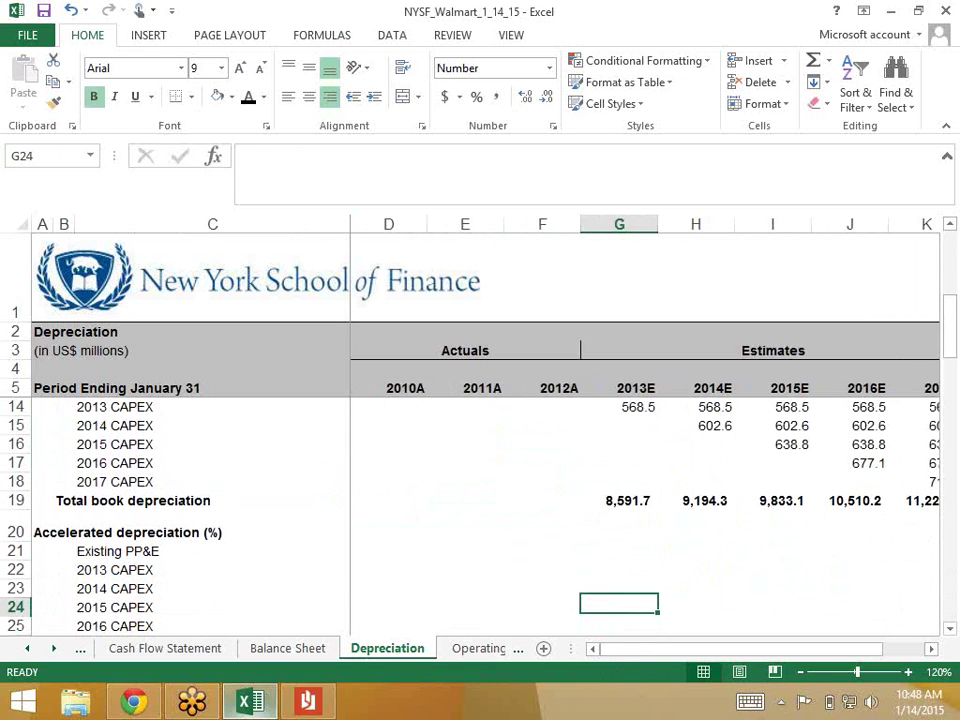
pyautogui.press('Up')
pyautogui.press('Up')
pyautogui.press('Up')
pyautogui.press('Down')
pyautogui.press('Down')
pyautogui.press('Down')
pyautogui.press('Down')
pyautogui.press('Down')
pyautogui.press('Down')
pyautogui.press('Down')
pyautogui.press('Down')
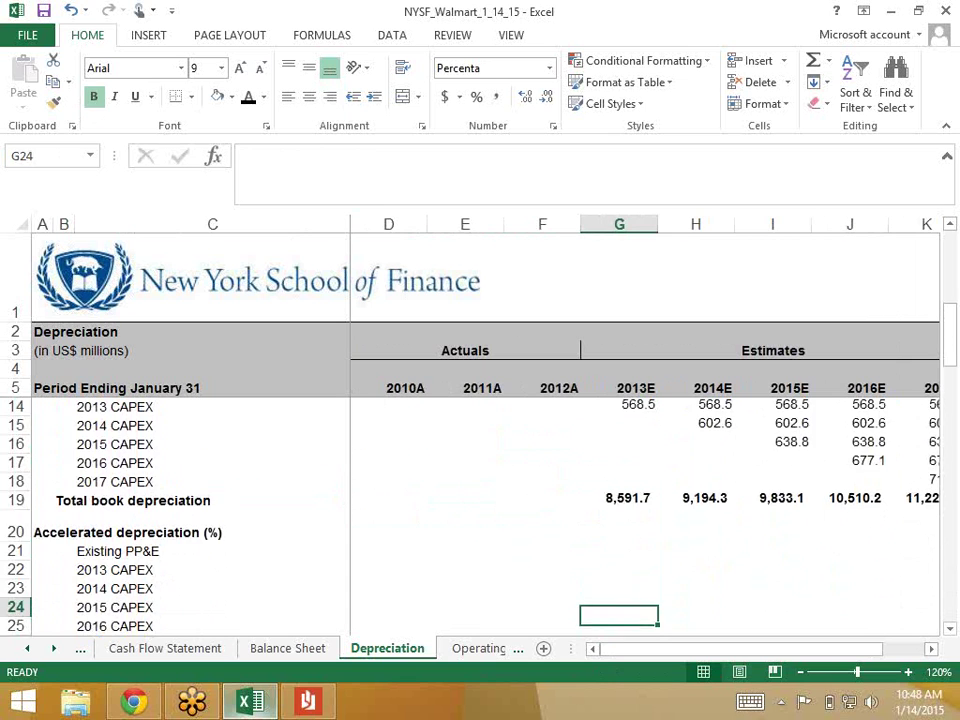
pyautogui.press('Up')
pyautogui.press('Up')
pyautogui.press('Up')
pyautogui.press('Up')
pyautogui.press('Up')
pyautogui.press('Up')
pyautogui.press('Up')
pyautogui.press('Up')
pyautogui.press('Up')
pyautogui.press('Up')
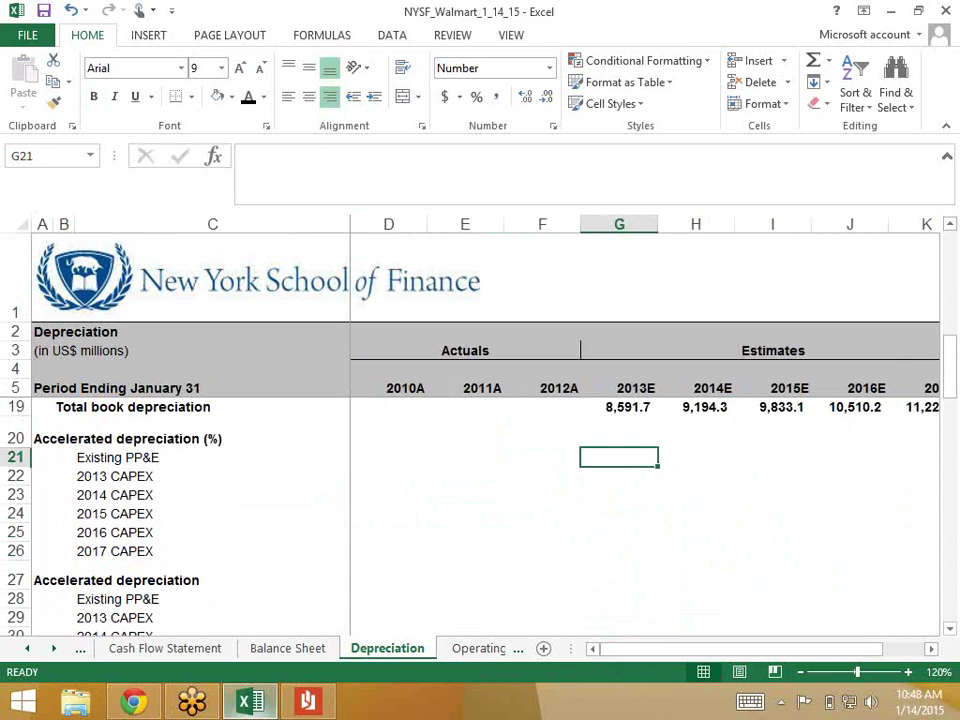
# Examine the Accelerated depreciation (%) block for 2013E and 2014E, from its heading row to 2017 CAPEX.
pyautogui.press('Down')
pyautogui.hotkey('shift', 'Down')
pyautogui.hotkey('shift', 'Down')
pyautogui.hotkey('shift', 'Down')
pyautogui.hotkey('shift', 'Down')
pyautogui.hotkey('shift', 'Down')
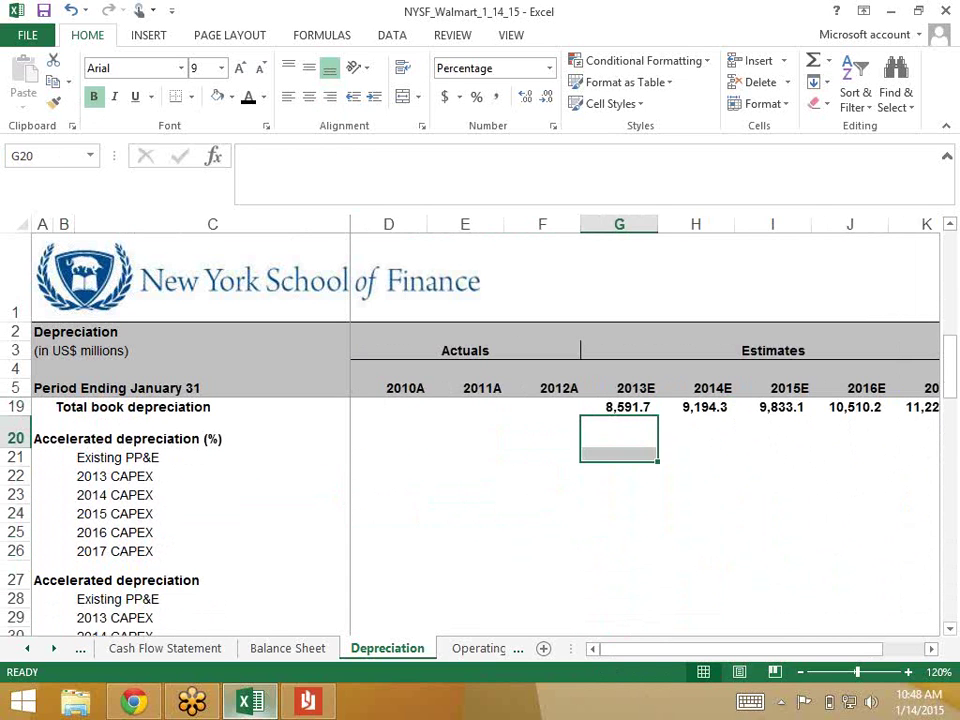
pyautogui.hotkey('shift', 'Right')
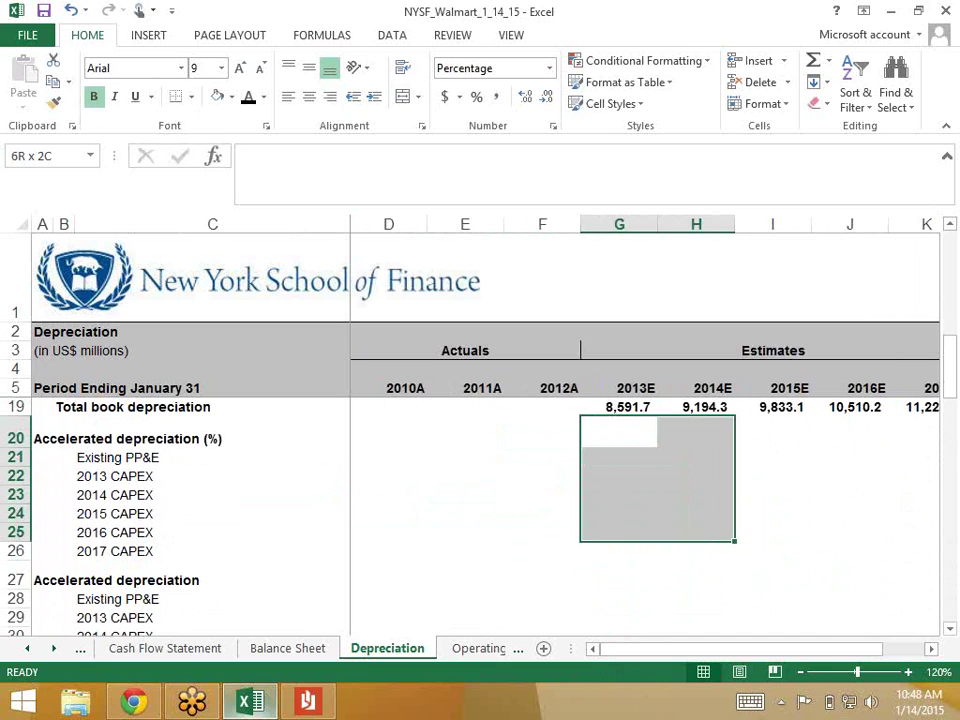
pyautogui.hotkey('shift', 'Down')
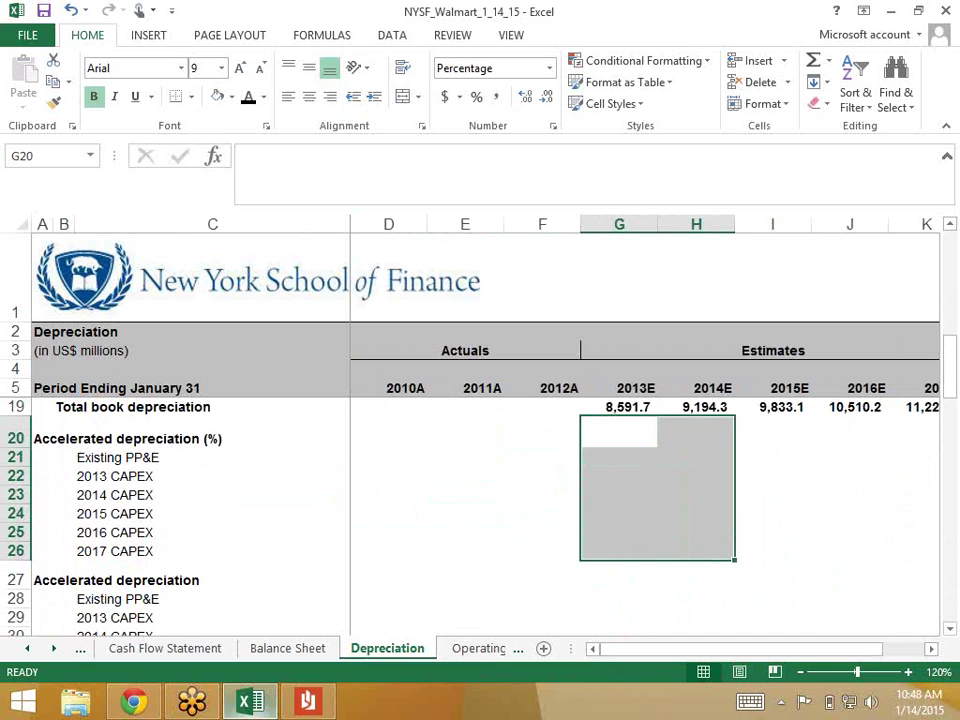
# Enter accelerated depreciation rates for Existing PP&E of 8.75%, 9.13%, 8.21%, 7.39% and 6.65% for 2013E through 2017E.
pyautogui.press('Down')
pyautogui.press('Up')
pyautogui.press('Down')
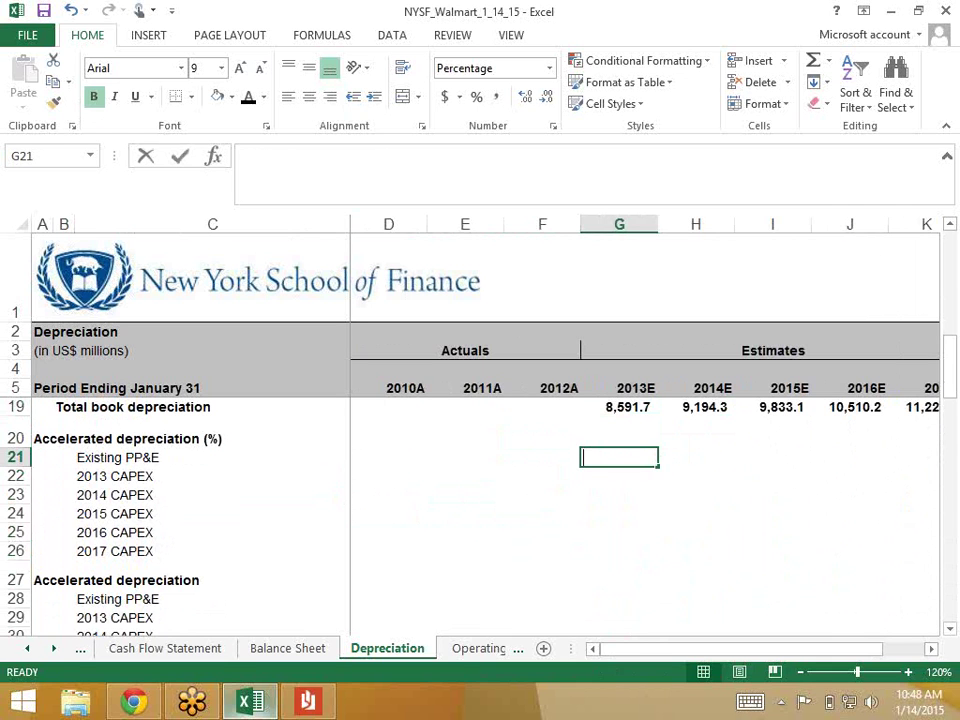
pyautogui.write('8.75')
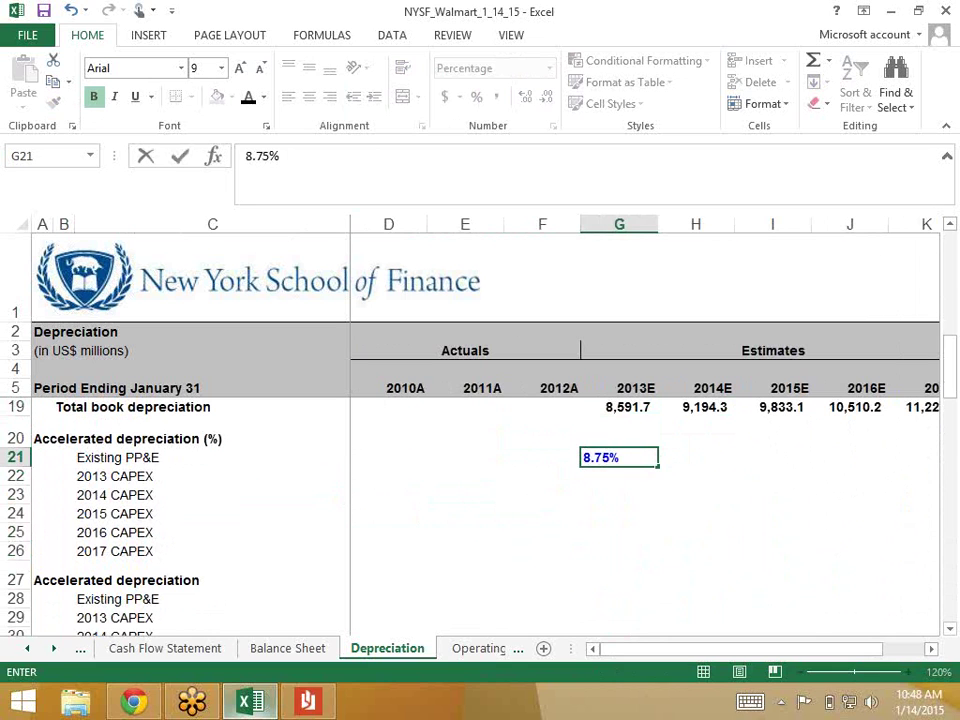
pyautogui.hotkey('ctrl', 'Return')
pyautogui.press('Right')
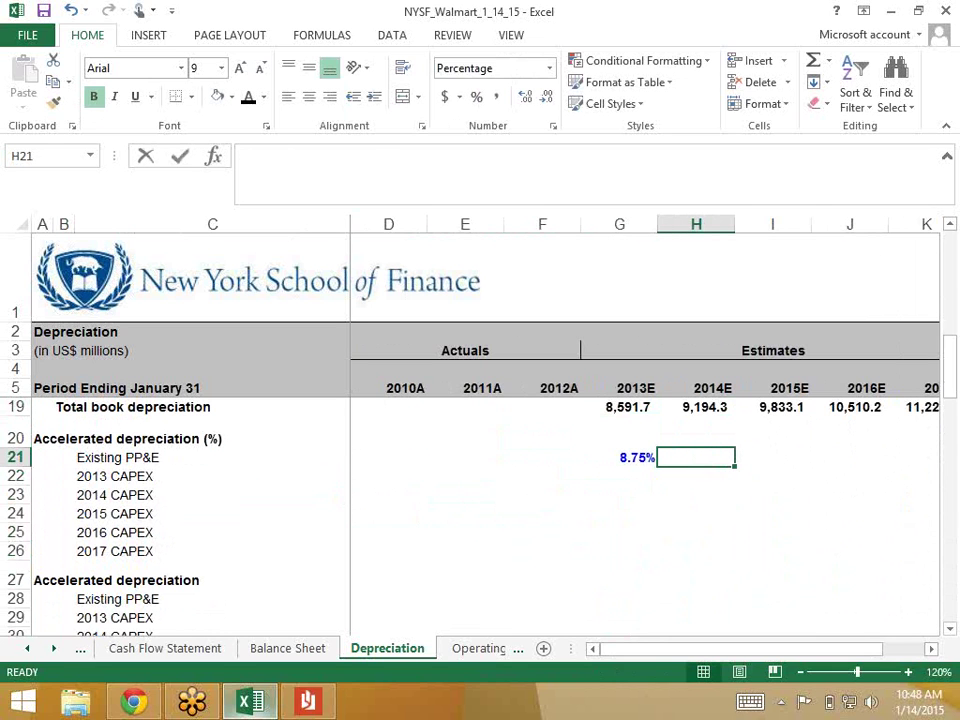
pyautogui.write('9.13')
pyautogui.hotkey('ctrl', 'Return')
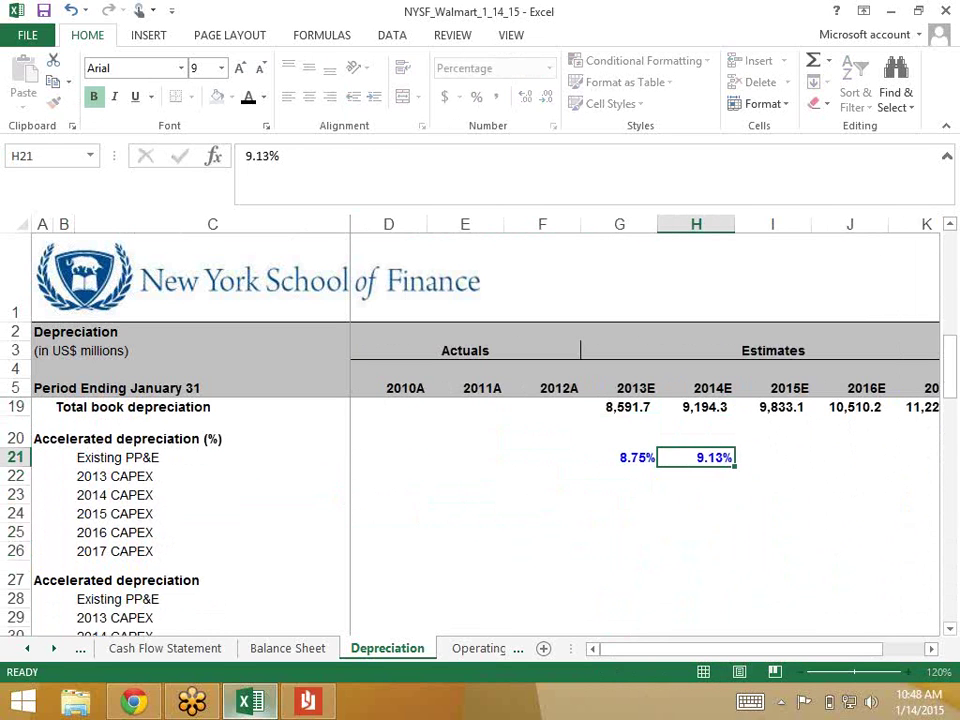
pyautogui.press('Right')
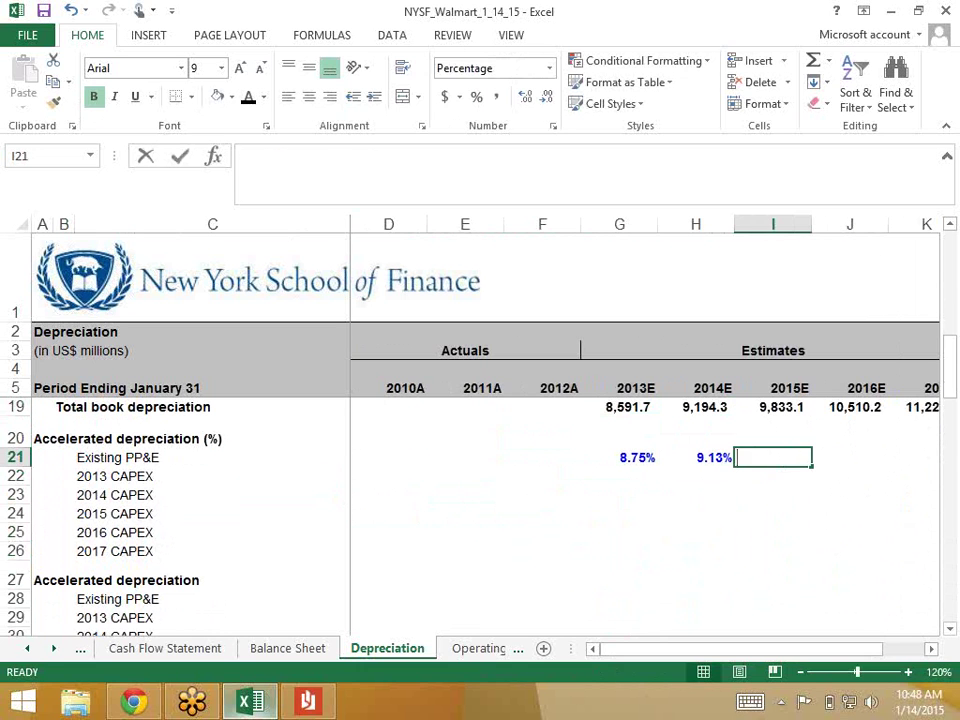
pyautogui.write('8.21')
pyautogui.hotkey('ctrl', 'Return')
pyautogui.press('Right')
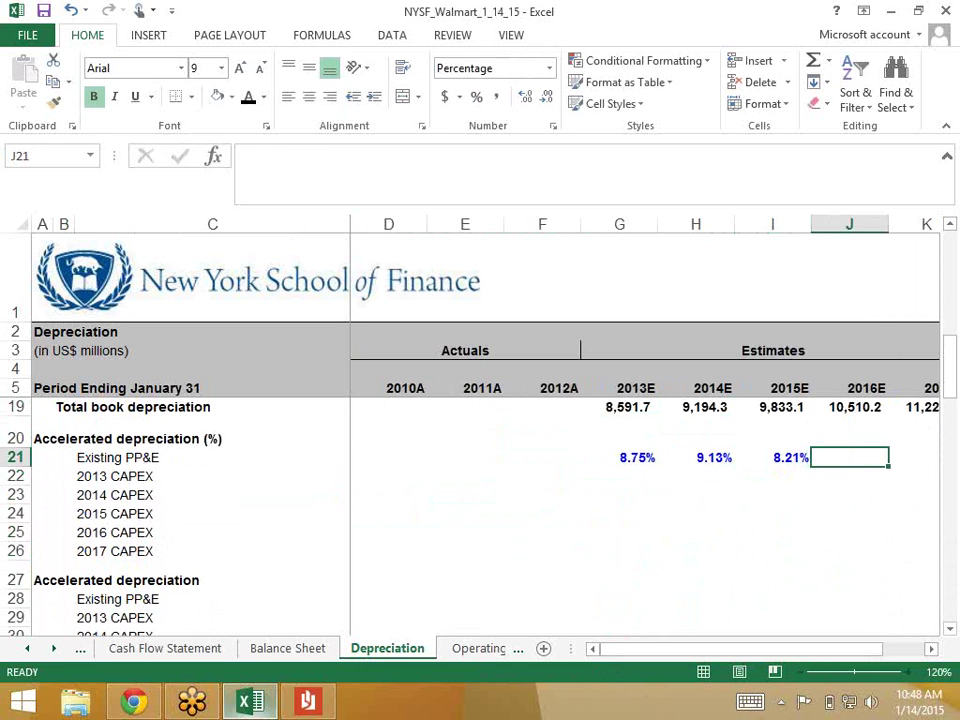
pyautogui.write('7.39')
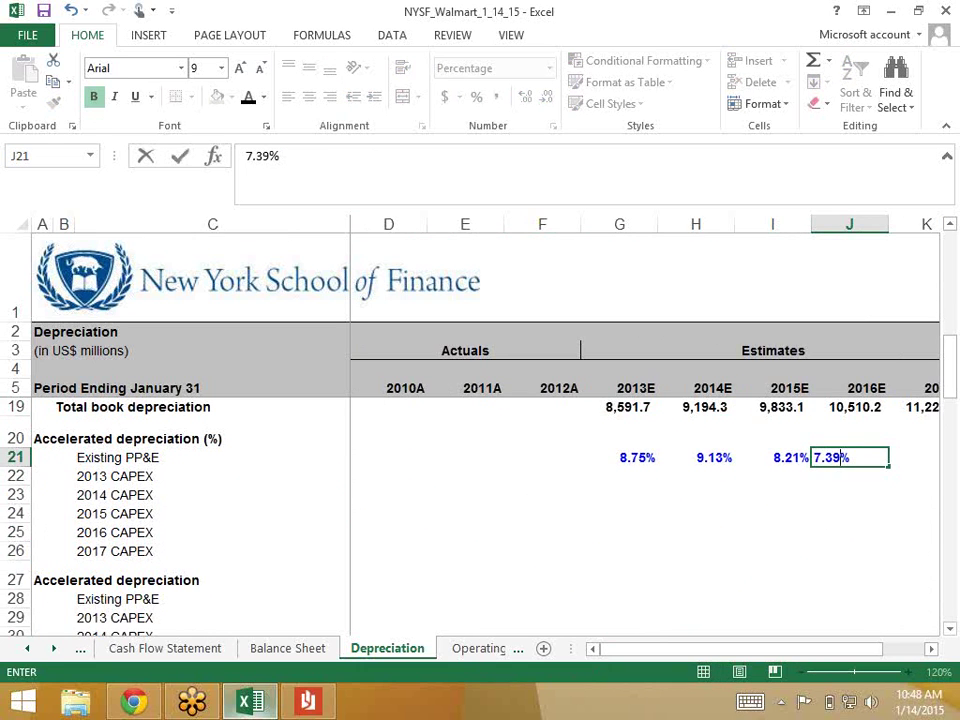
pyautogui.hotkey('ctrl', 'Return')
pyautogui.press('Right')
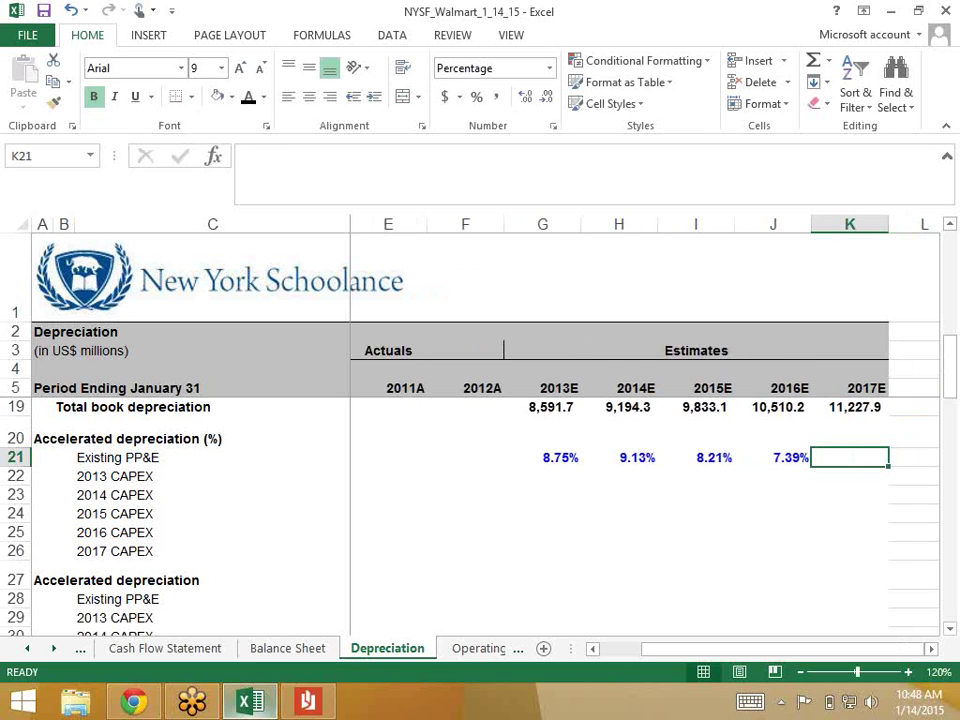
pyautogui.write('6.65')
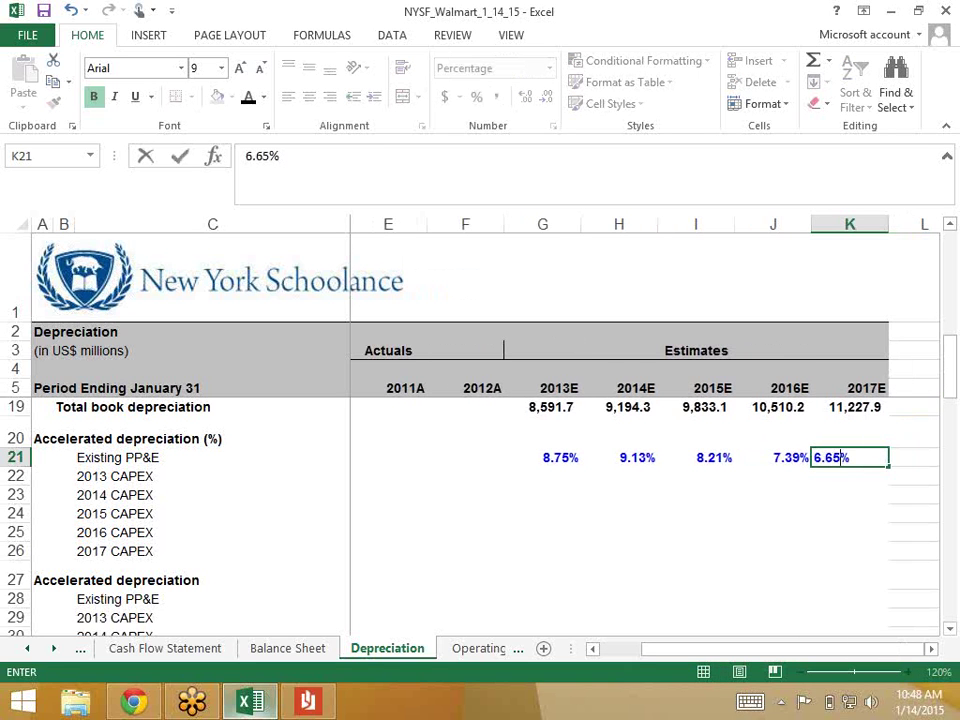
pyautogui.hotkey('ctrl', 'Return')
# Review the Existing PP&E accelerated depreciation rates across 2013E through 2017E.
pyautogui.press('Down')
pyautogui.press('Left')
pyautogui.press('Left')
pyautogui.press('Left')
pyautogui.press('Left')
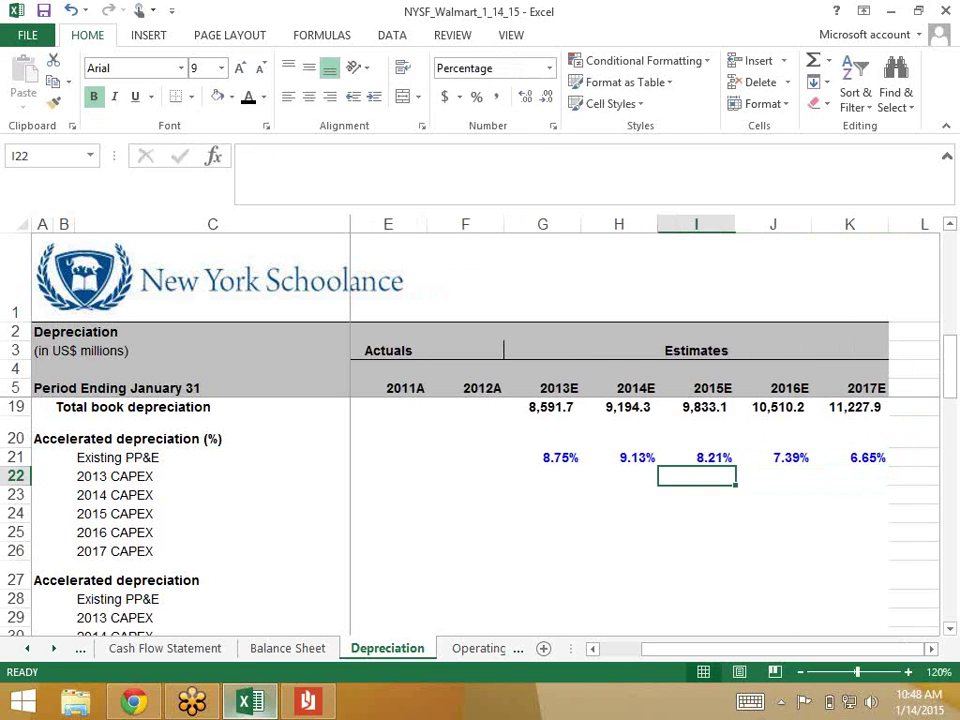
pyautogui.press('Up')
pyautogui.press('Right')
pyautogui.press('Right')
pyautogui.press('Right')
pyautogui.press('Right')
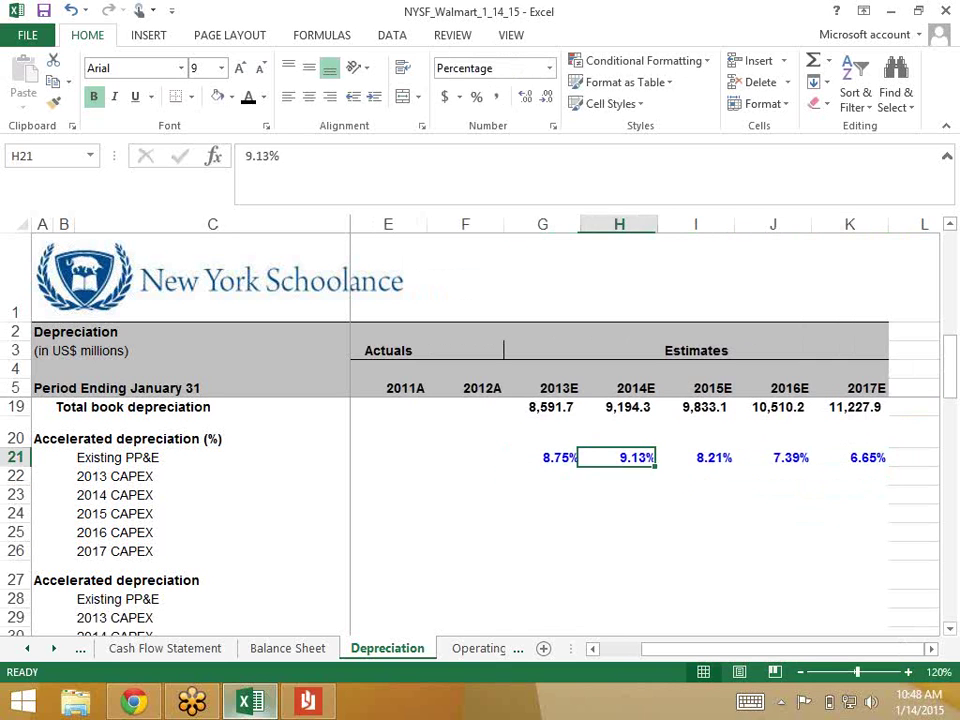
pyautogui.press('Left')
pyautogui.press('Left')
pyautogui.press('Left')
pyautogui.press('Left')
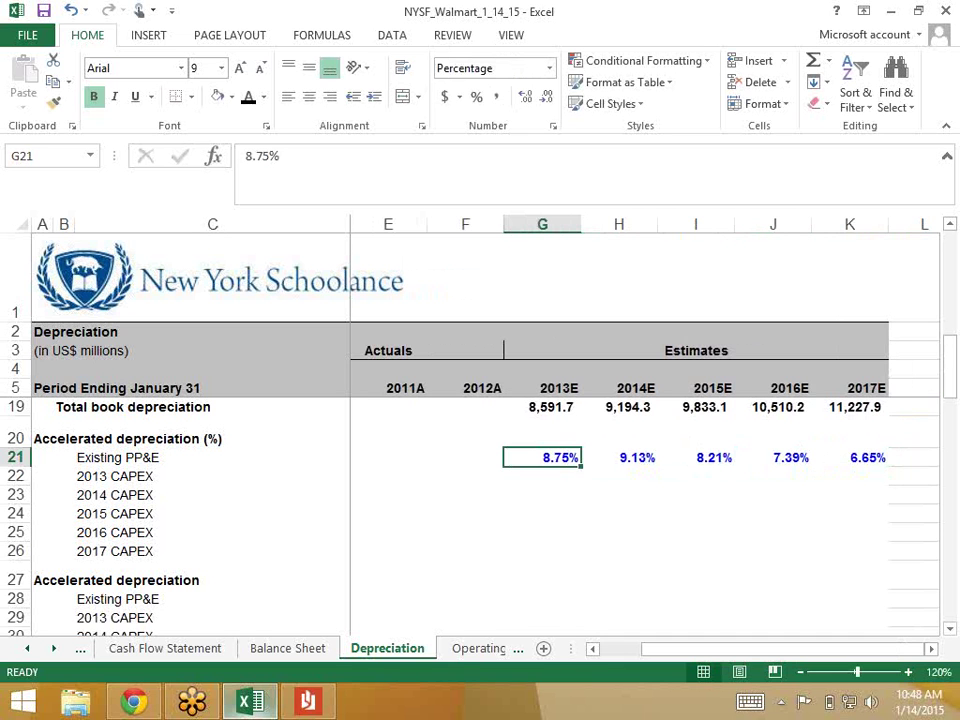
# Check the PP&E Years useful life in the book depreciation section against the Existing PP&E accelerated rate for 2013E.
pyautogui.scroll(4, 480, 500)
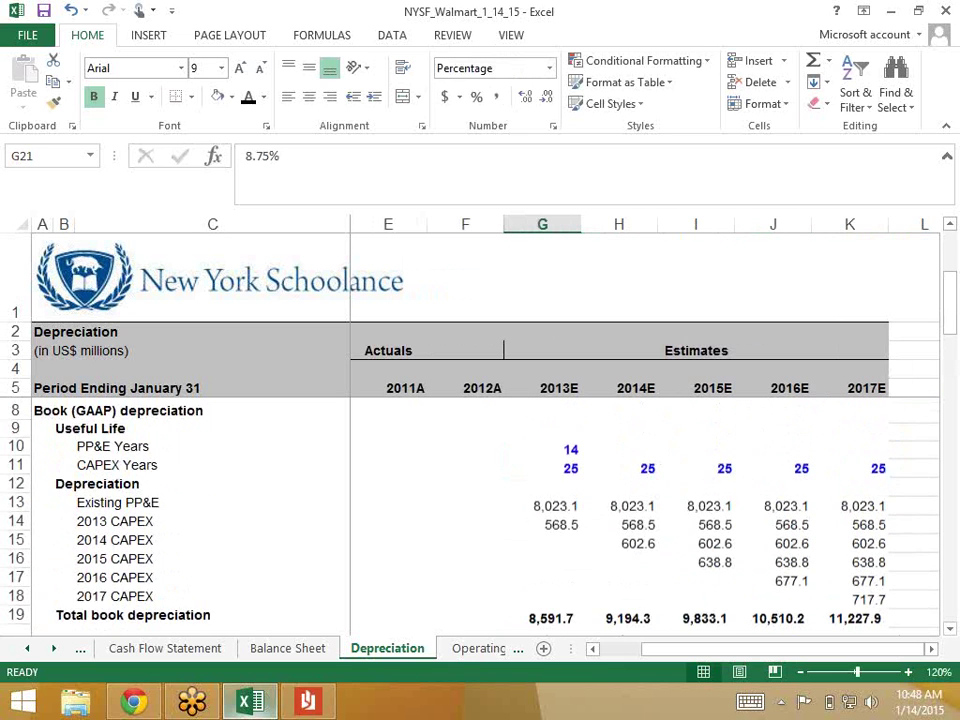
pyautogui.click(542, 455)
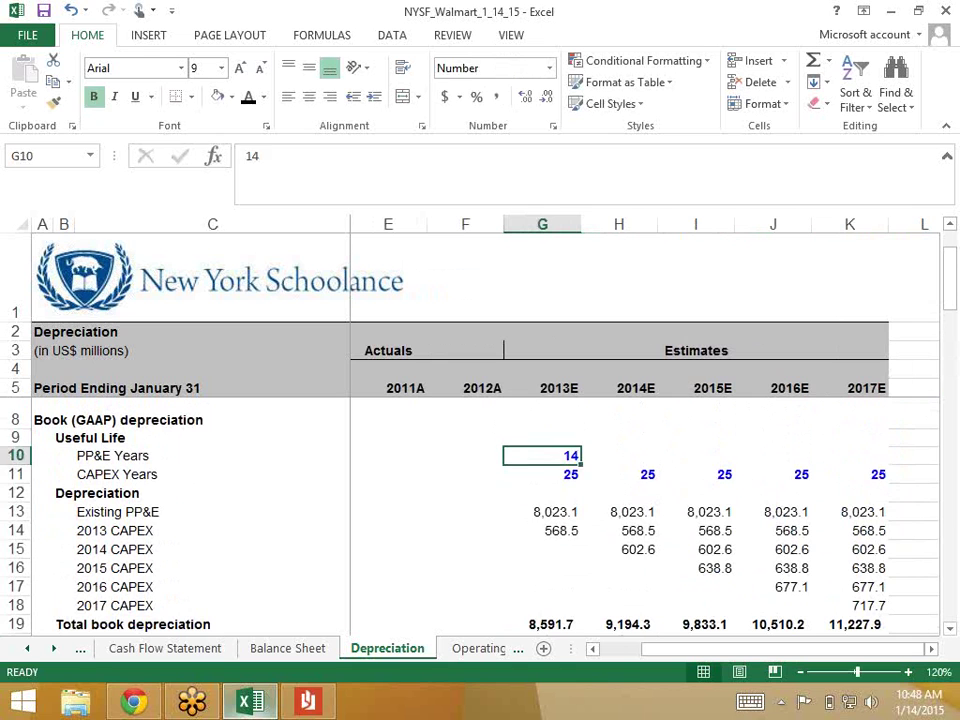
pyautogui.press('Down')
pyautogui.press('Down')
pyautogui.press('Down')
pyautogui.press('Down')
pyautogui.press('Down')
pyautogui.press('Down')
pyautogui.press('Down')
pyautogui.press('Down')
pyautogui.press('Down')
pyautogui.press('Down')
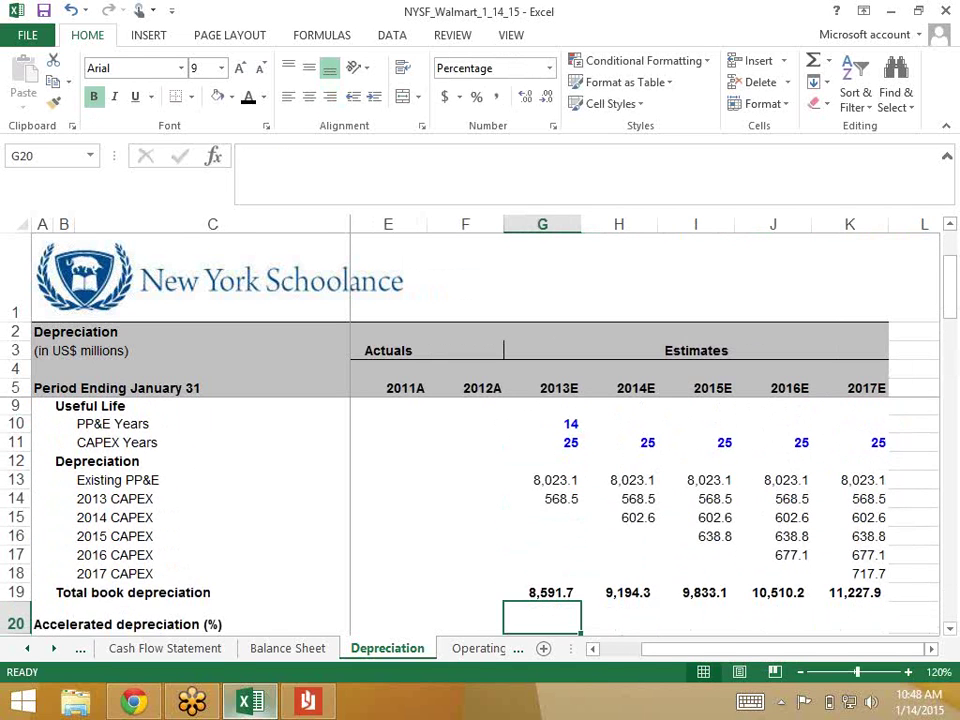
pyautogui.press('Down')
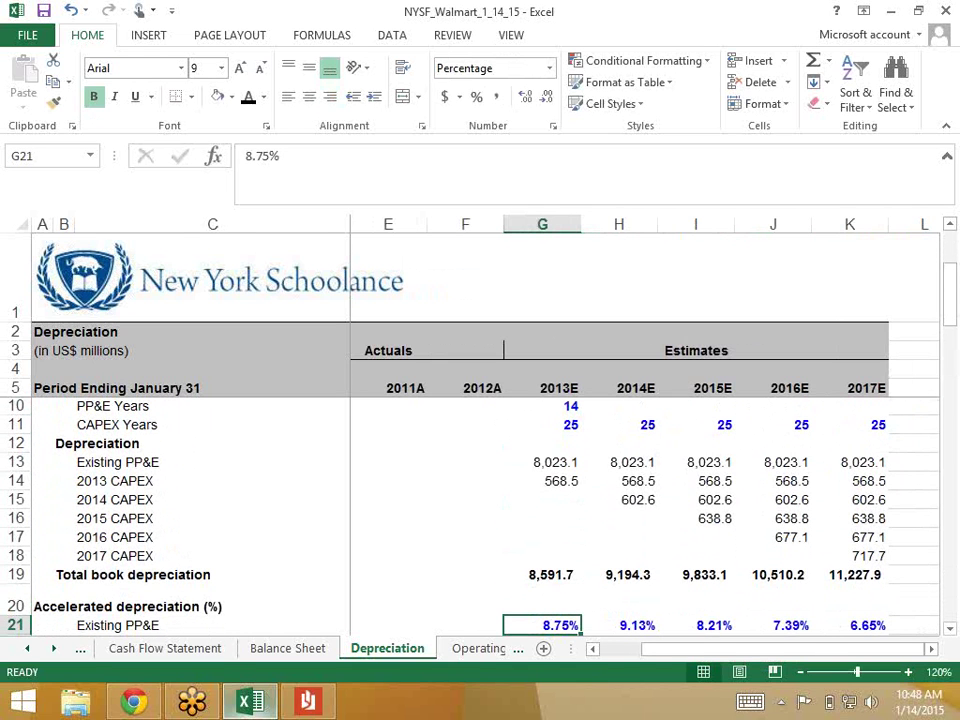
pyautogui.press('Down')
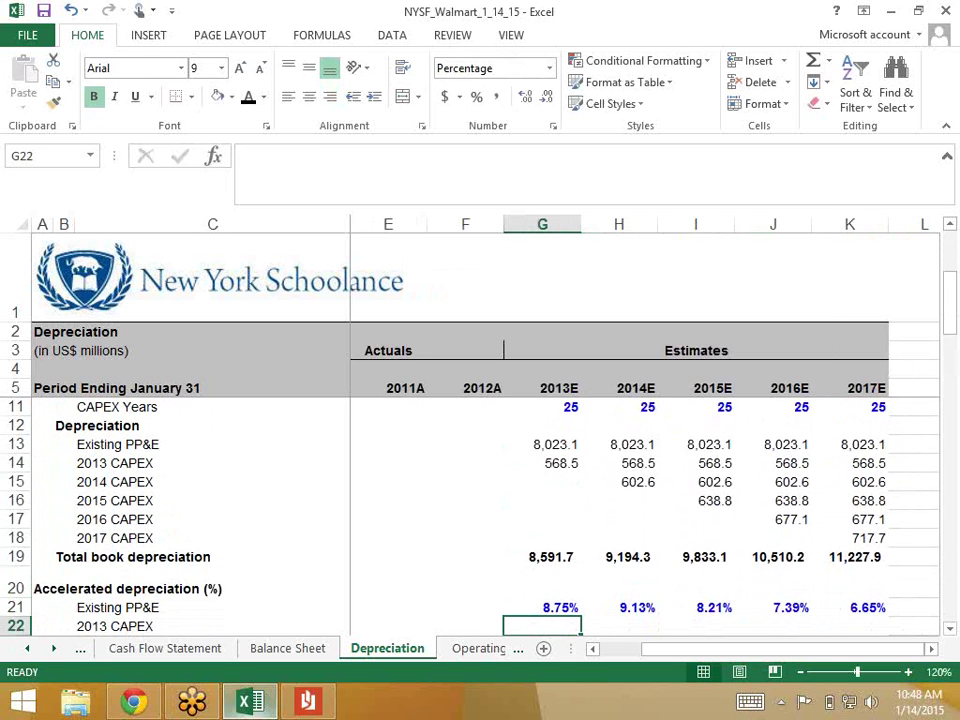
pyautogui.press('Up')
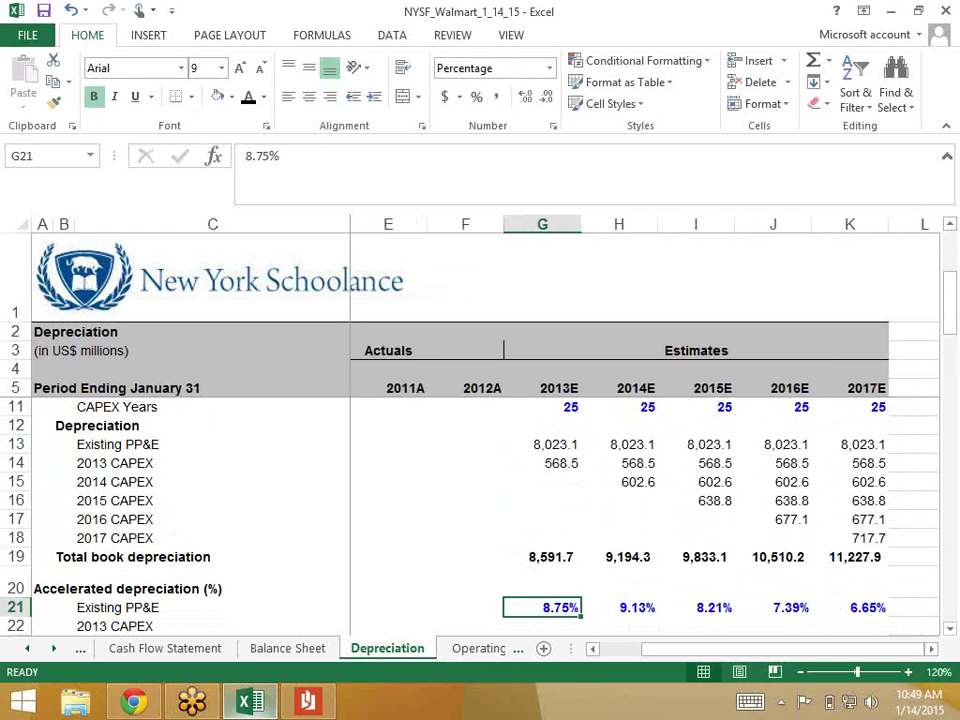
# Calculate 2013E accelerated depreciation for Existing PP&E in G28 with the formula =G21*G6.
pyautogui.press('Down')
pyautogui.press('Down')
pyautogui.press('Down')
pyautogui.press('Down')
pyautogui.press('Down')
pyautogui.press('Down')
pyautogui.press('Down')
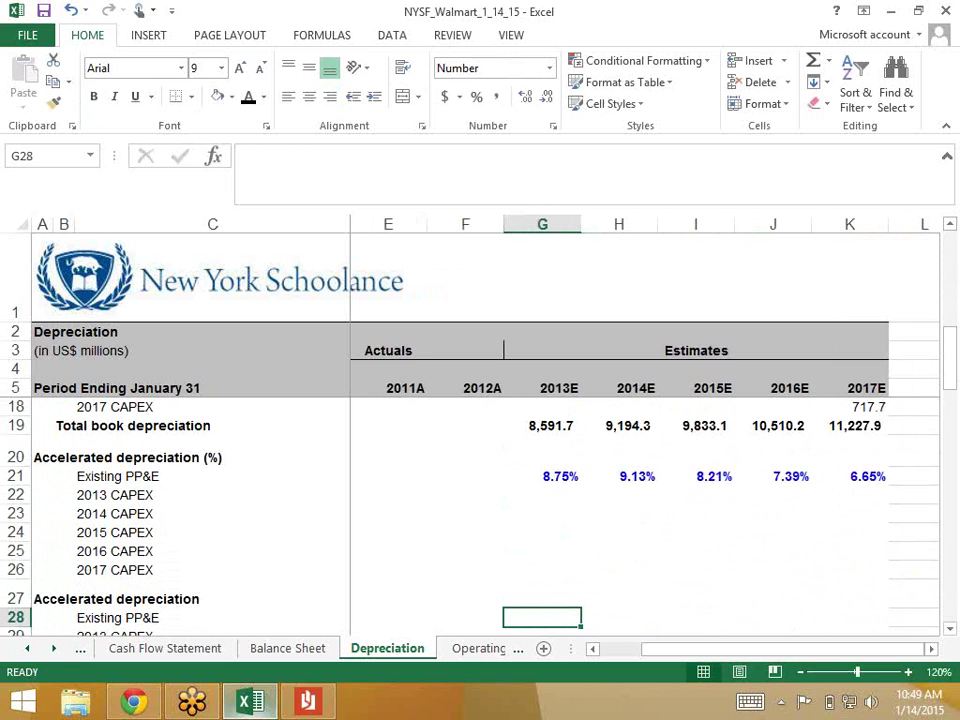
pyautogui.write('=')
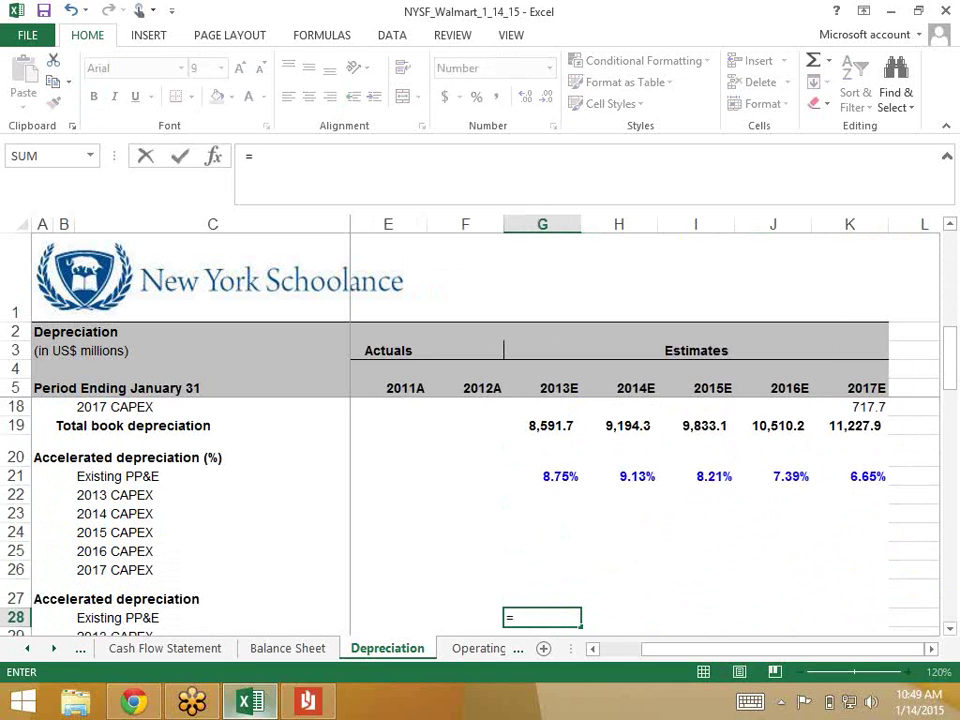
pyautogui.scroll(1, 480, 500)
pyautogui.click(545, 481)
pyautogui.click(542, 531)
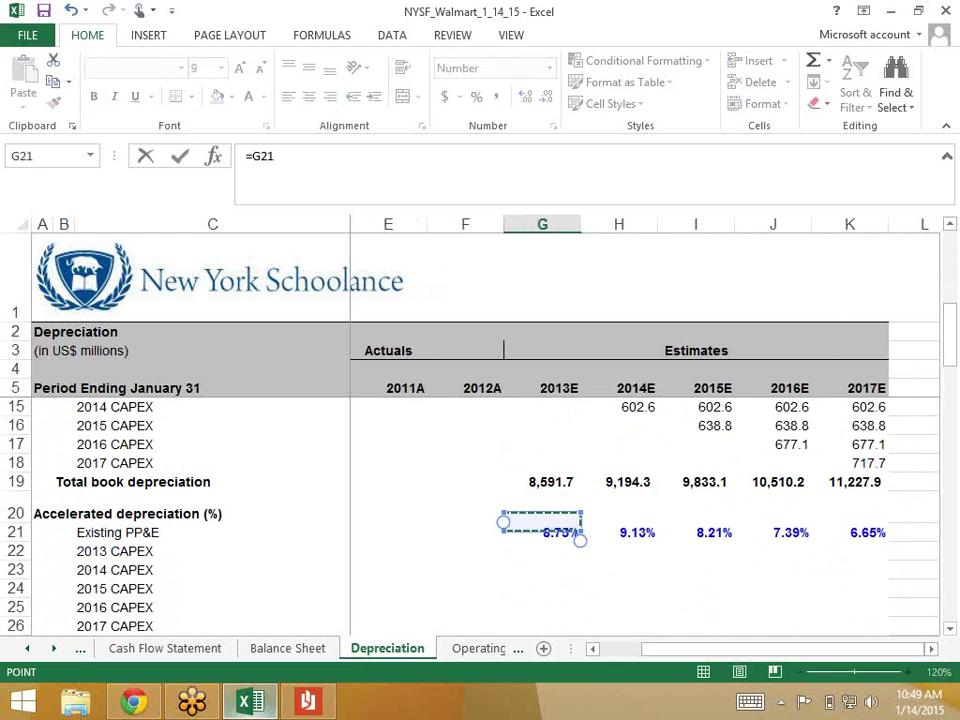
pyautogui.write('*')
pyautogui.scroll(3, 480, 430)
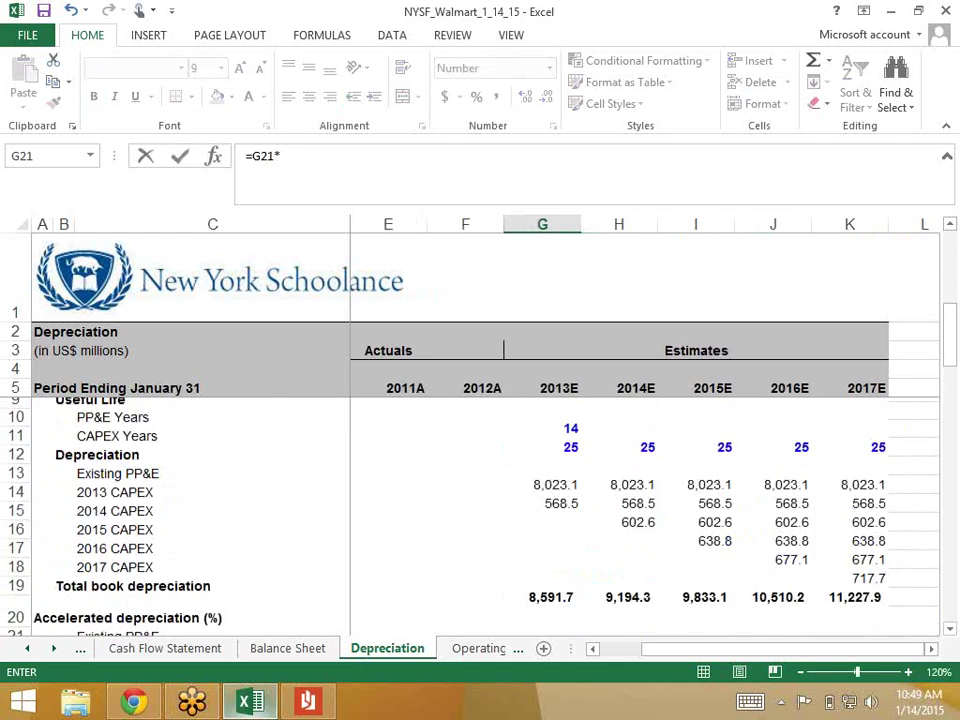
pyautogui.click(542, 407)
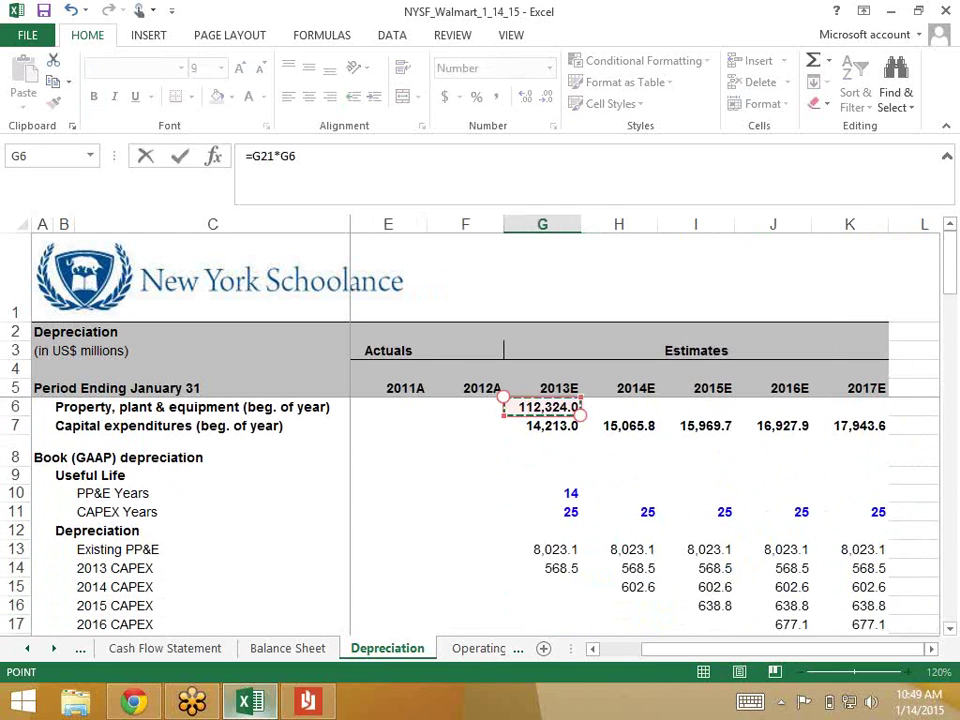
pyautogui.press('Return')
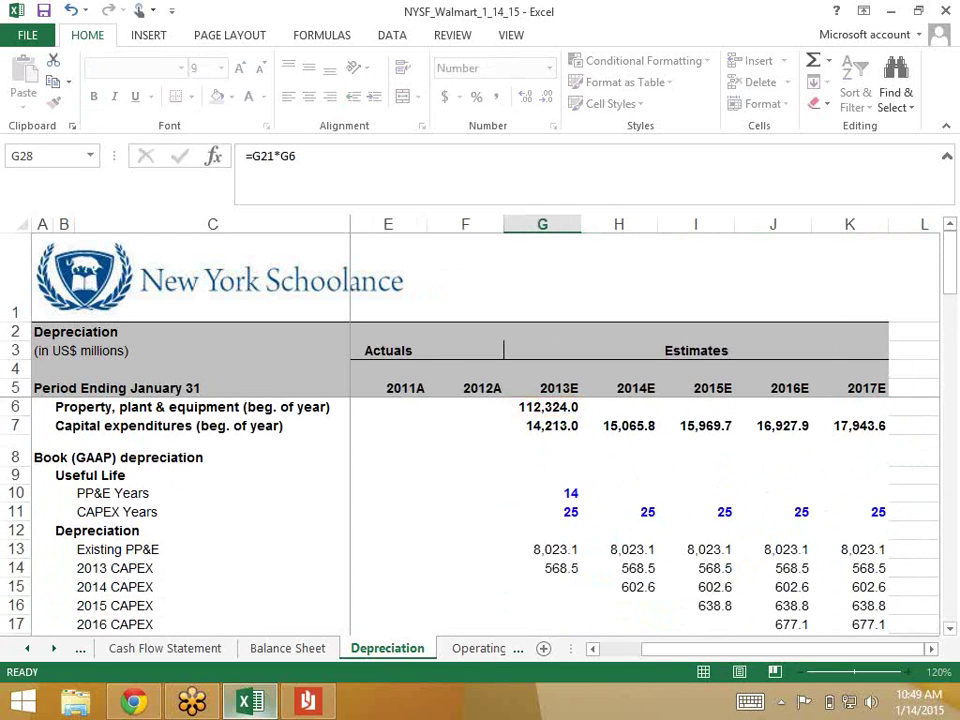
# Check the Existing PP&E formula for 2013E accelerated depreciation and try copying it across to 2014E.
pyautogui.press('Up')
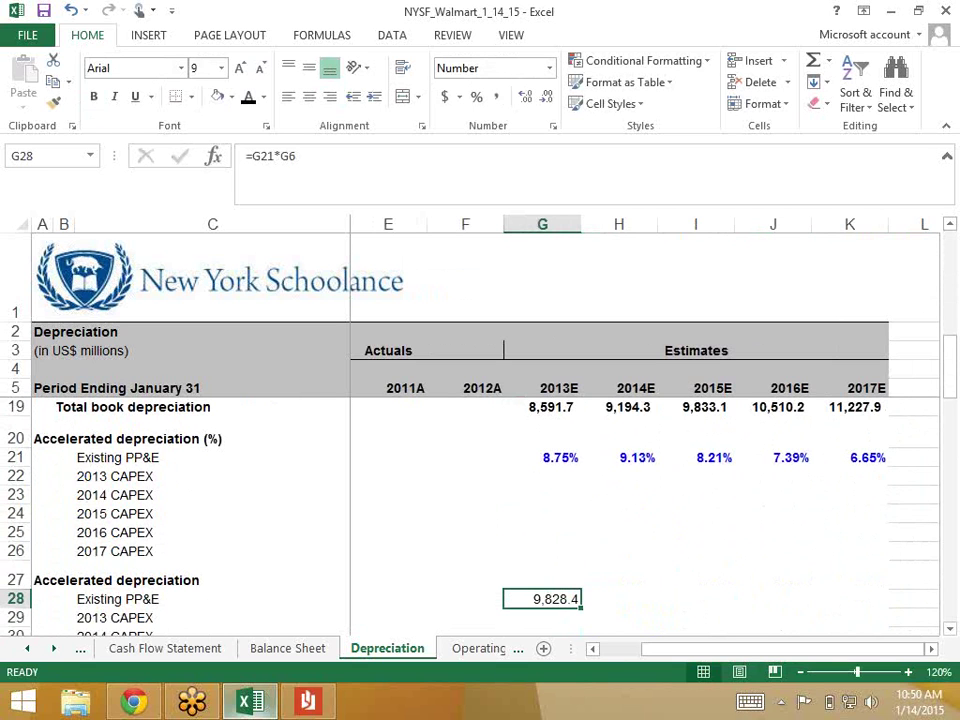
pyautogui.press('F2')
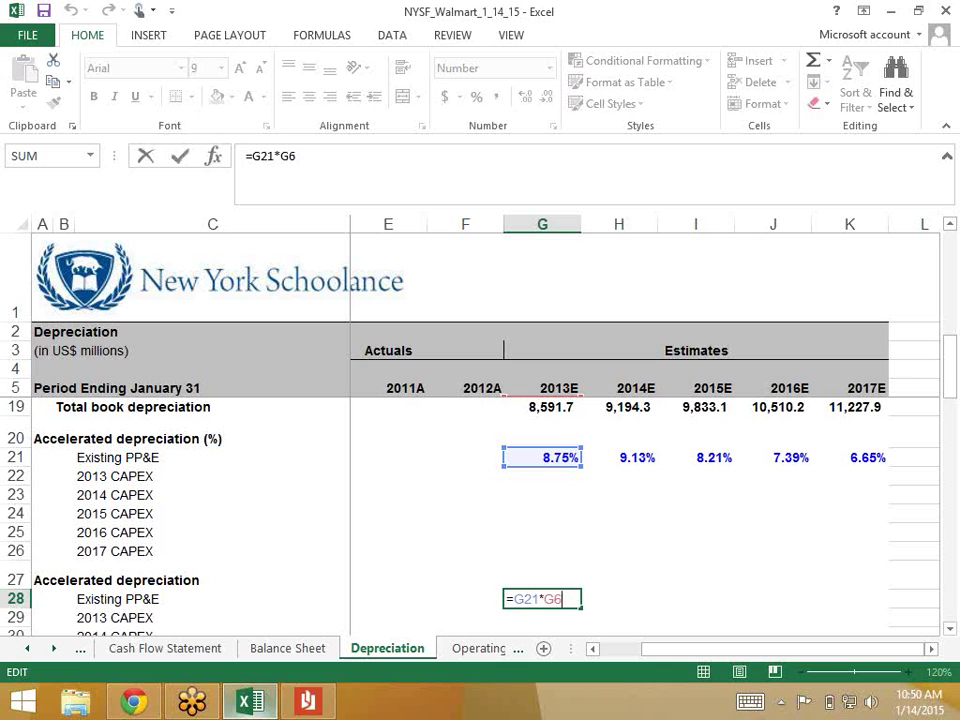
pyautogui.hotkey('ctrl', 'Return')
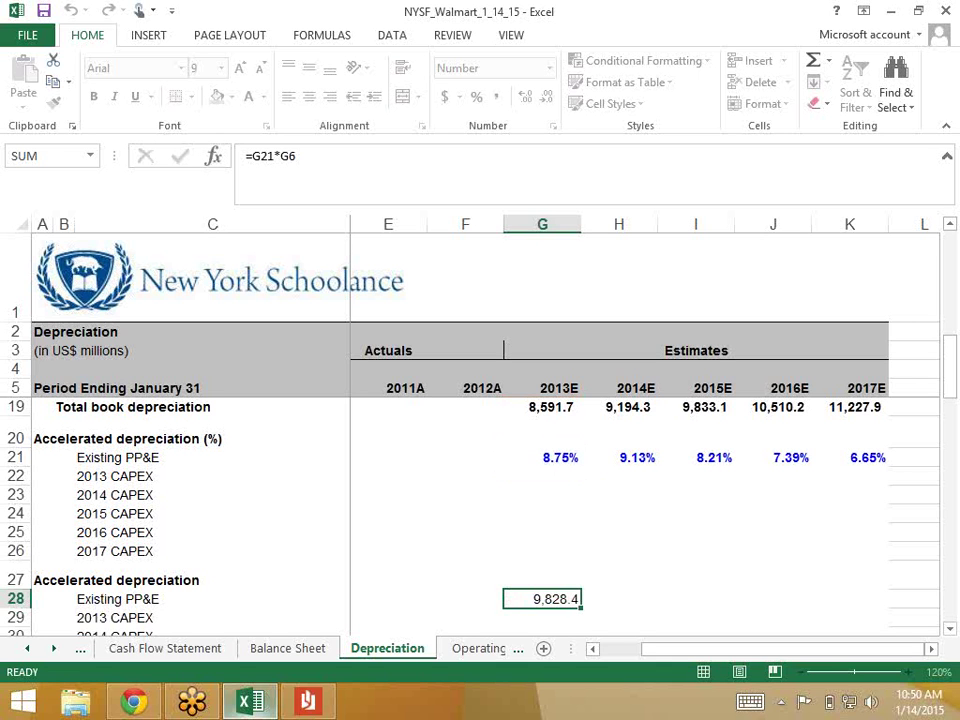
pyautogui.hotkey('shift', 'Right')
pyautogui.hotkey('ctrl', 'r')
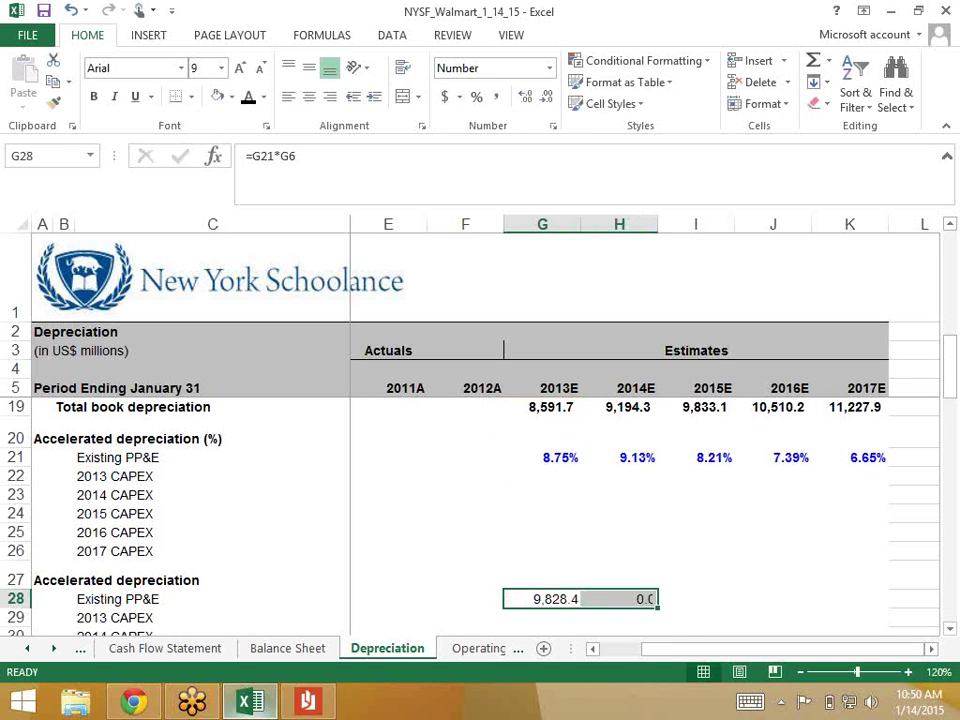
# Inspect the cell references in the 2014E Existing PP&E accelerated depreciation formula, tracing them up to the beginning-of-year PP&E row.
pyautogui.press('Right')
pyautogui.press('F2')
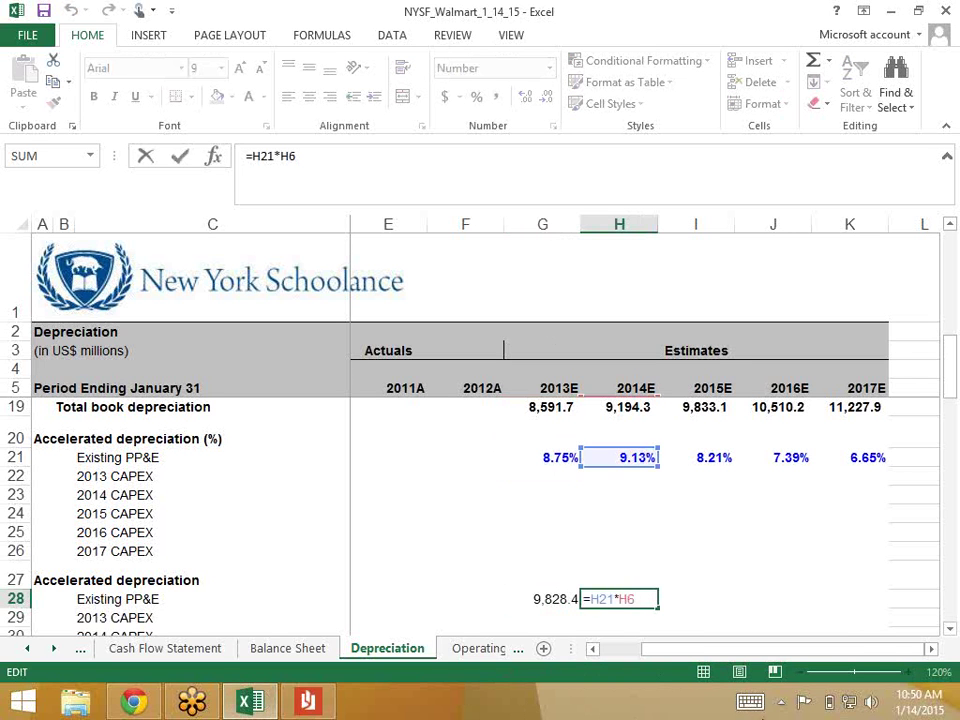
pyautogui.moveTo(950, 380); pyautogui.dragTo(950, 285)
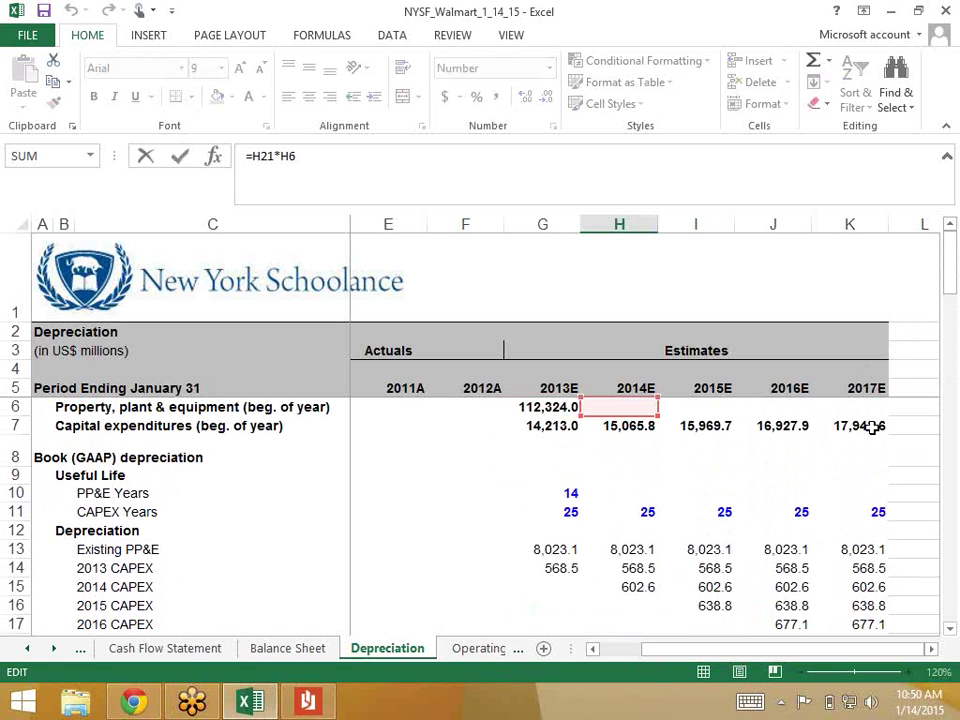
pyautogui.hotkey('ctrl', 'Return')
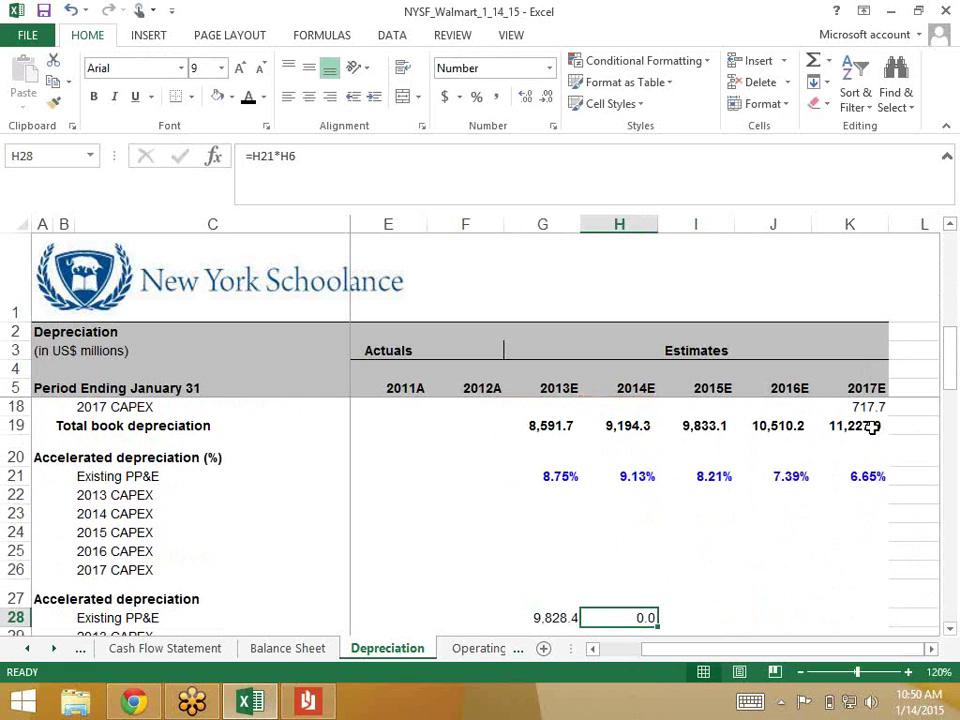
pyautogui.press('F2')
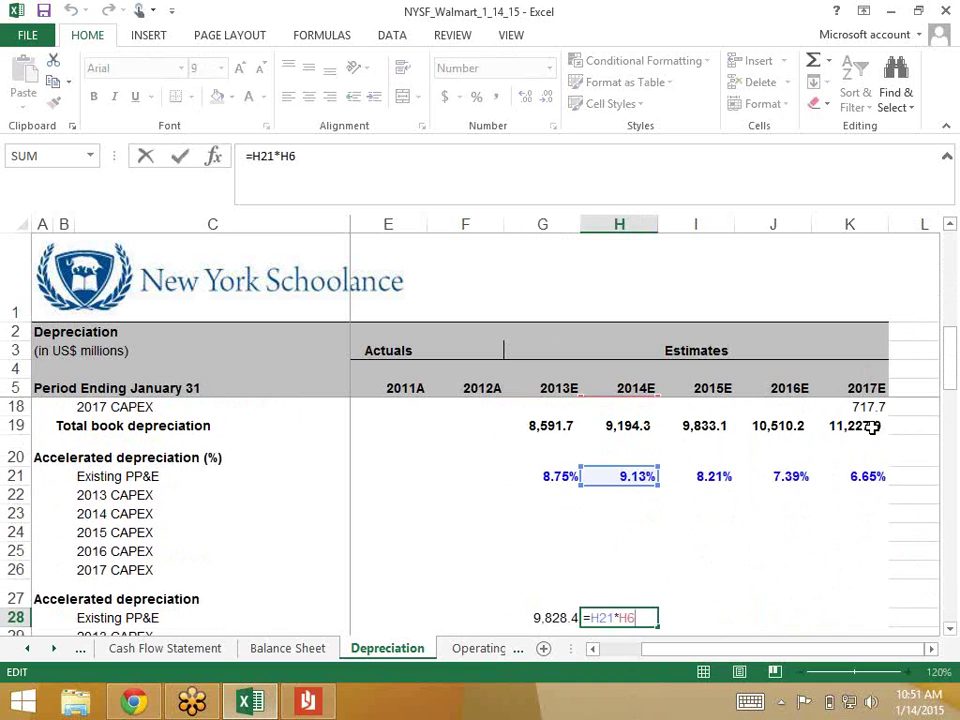
pyautogui.hotkey('ctrl', 'Return')
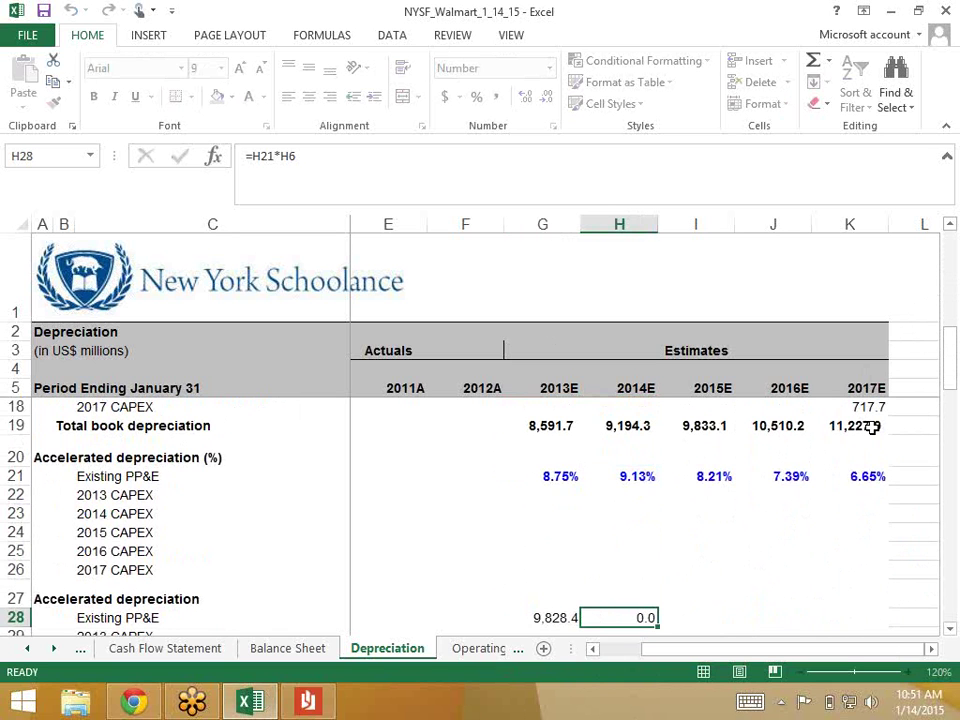
# Make the PP&E reference absolute in the 2013E Existing PP&E accelerated depreciation formula, giving =G21*$G$6.
pyautogui.press('Left')
pyautogui.press('F2')
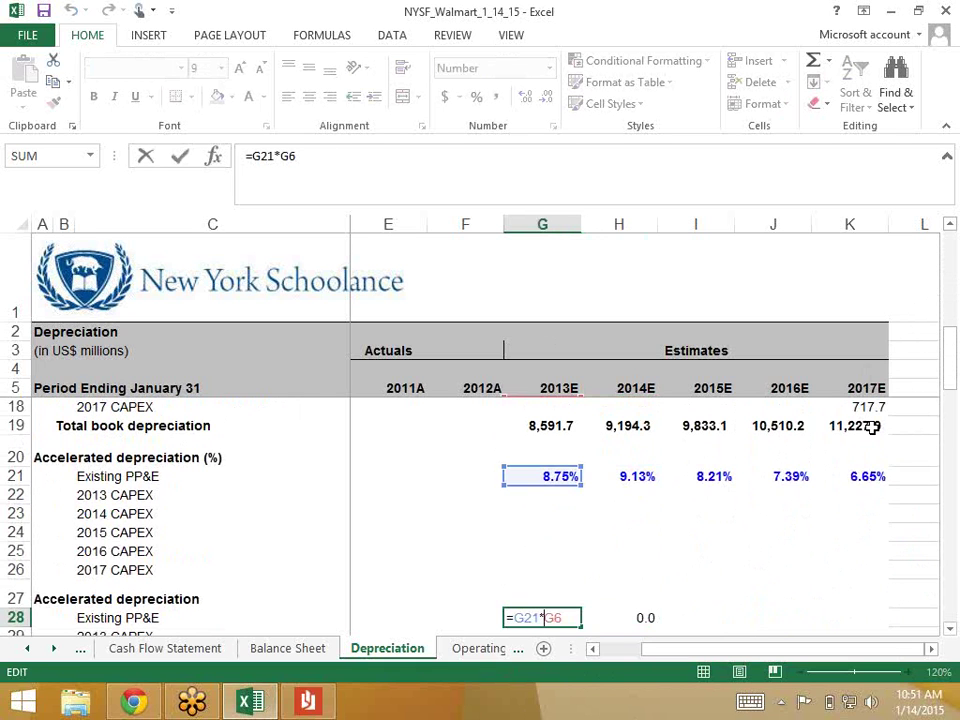
pyautogui.press('F4')
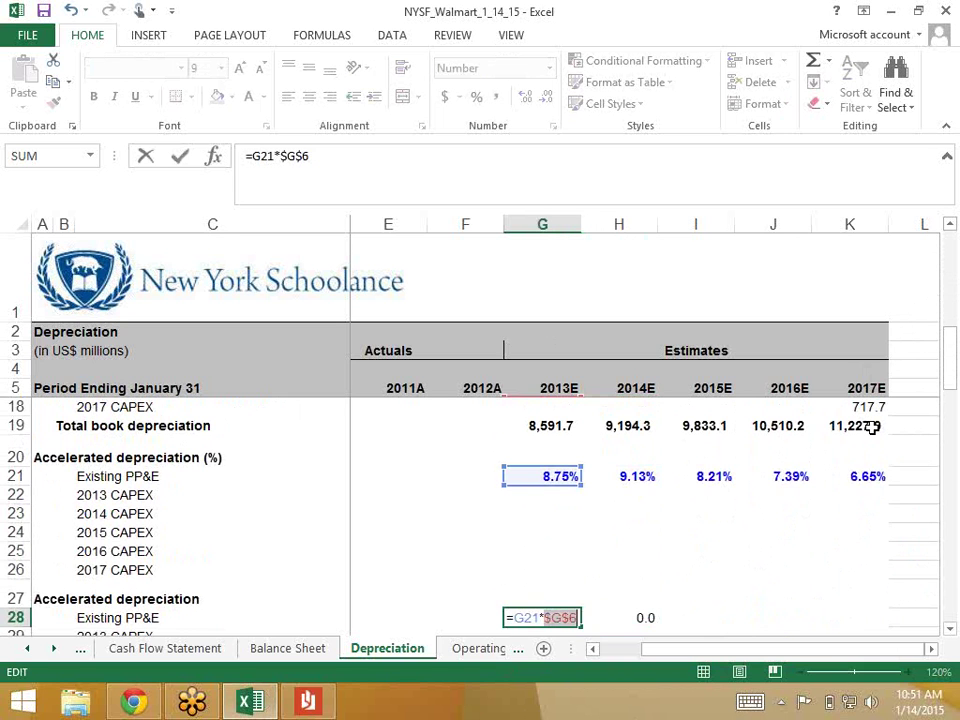
pyautogui.press('Return')
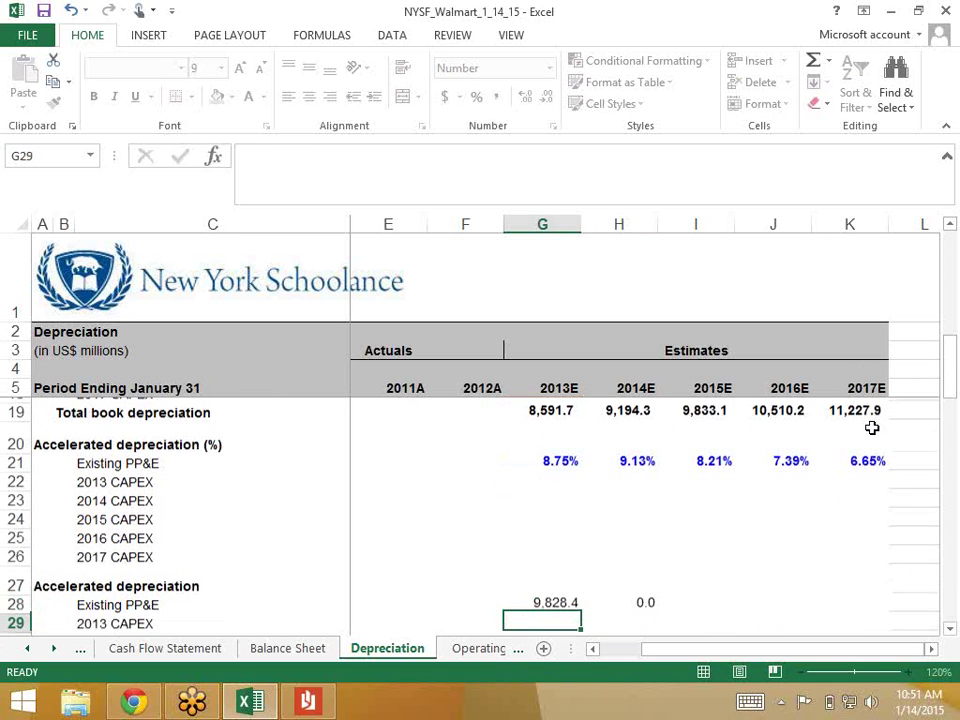
# Fill the Existing PP&E accelerated depreciation formula from 2013E across through 2017E.
pyautogui.press('Up')
pyautogui.hotkey('shift', 'Right')
pyautogui.hotkey('shift', 'Right')
pyautogui.hotkey('shift', 'Right')
pyautogui.hotkey('shift', 'Right')
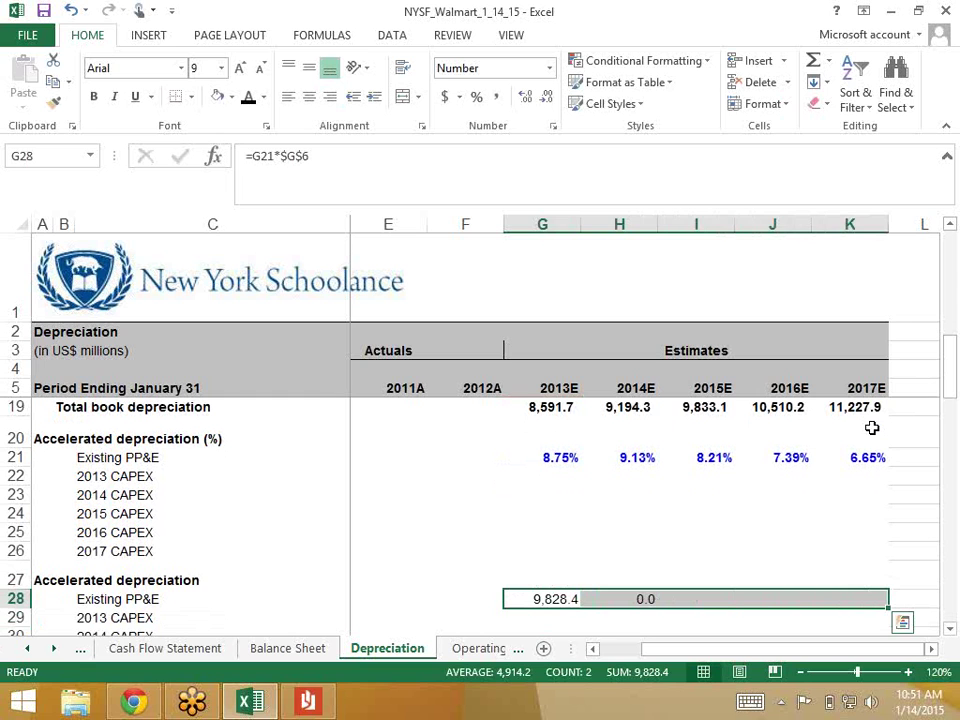
pyautogui.hotkey('ctrl', 'r')
# Review the Existing PP&E accelerated depreciation amounts through 2017E and the CAPEX rows beneath them.
pyautogui.press('Right')
pyautogui.press('Right')
pyautogui.press('Right')
pyautogui.press('Right')
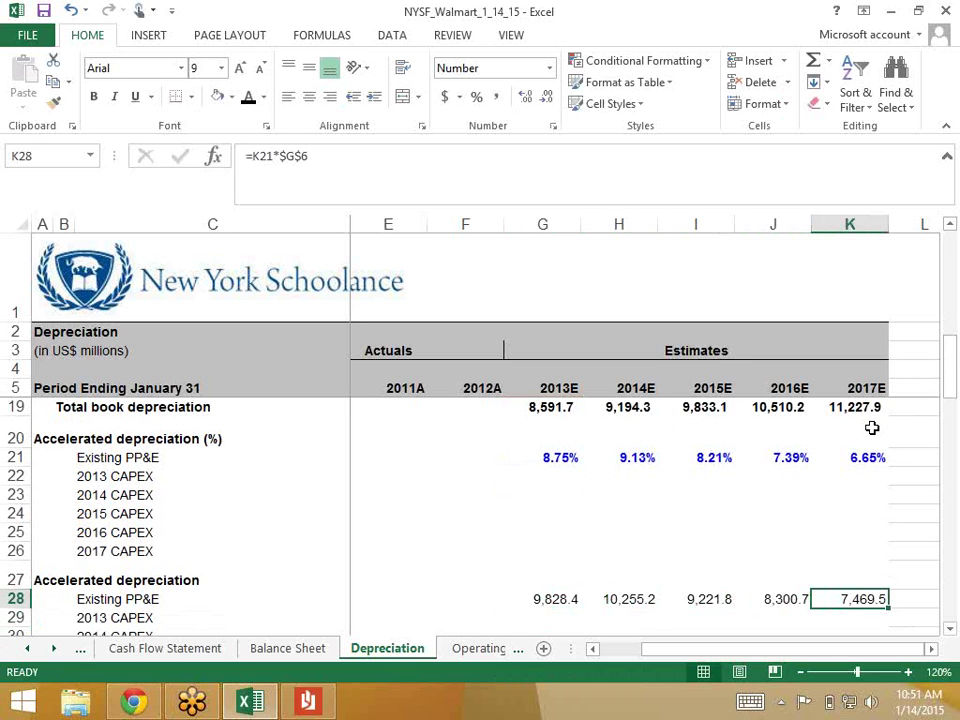
pyautogui.press('Down')
pyautogui.press('Down')
pyautogui.press('Down')
pyautogui.press('Down')
pyautogui.press('Up')
pyautogui.press('Up')
pyautogui.press('Up')
pyautogui.press('Left')
pyautogui.press('Left')
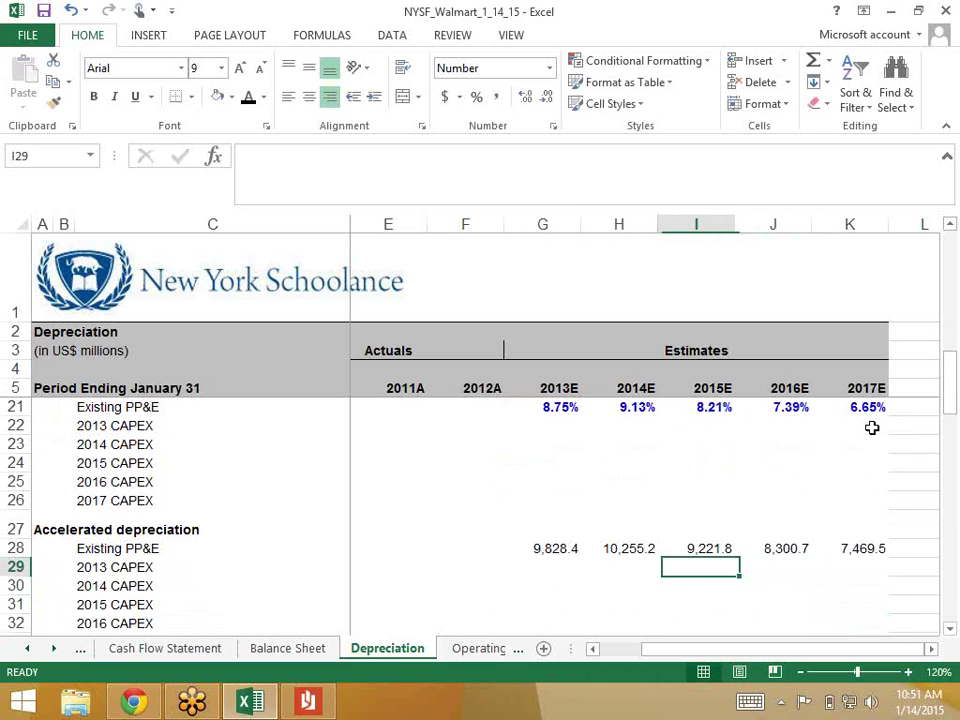
pyautogui.press('Left')
pyautogui.press('Left')
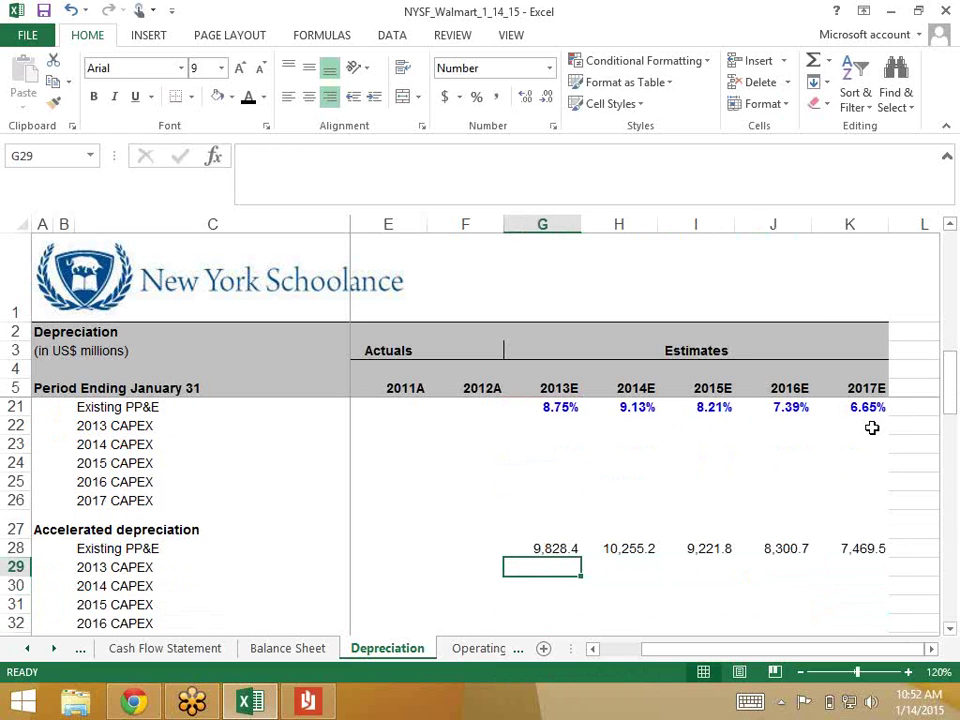
# Enter 2013 CAPEX accelerated depreciation rates of 6.563%, 7%, 6.482%, 5.996% and 5.546% for 2013E through 2017E.
pyautogui.press('Up')
pyautogui.press('Up')
pyautogui.press('Up')
pyautogui.press('Up')
pyautogui.press('Up')
pyautogui.press('Up')
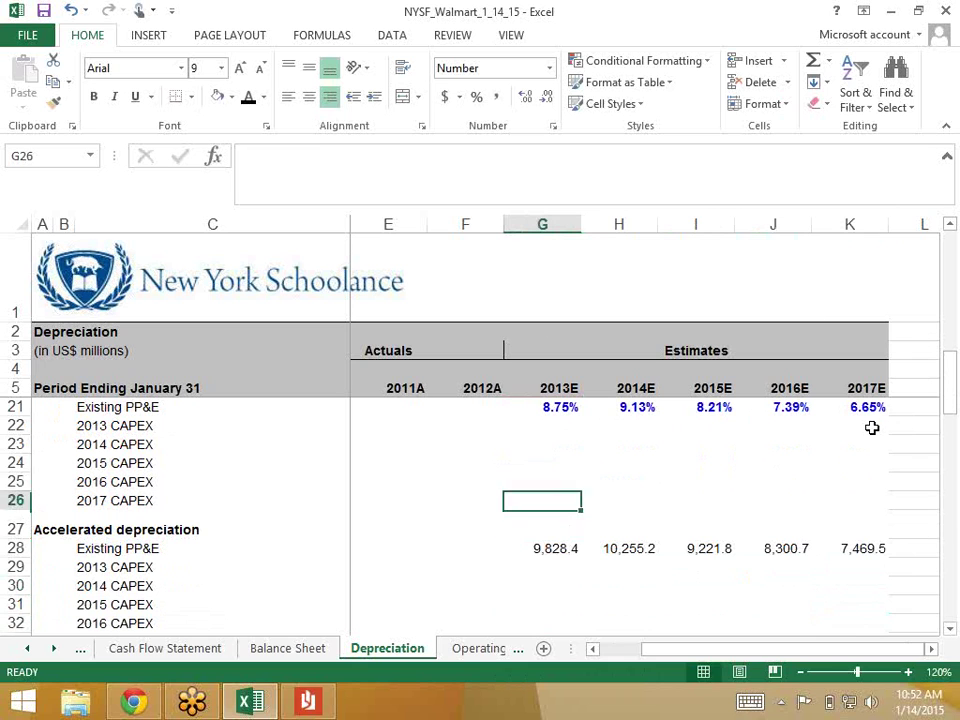
pyautogui.press('Up')
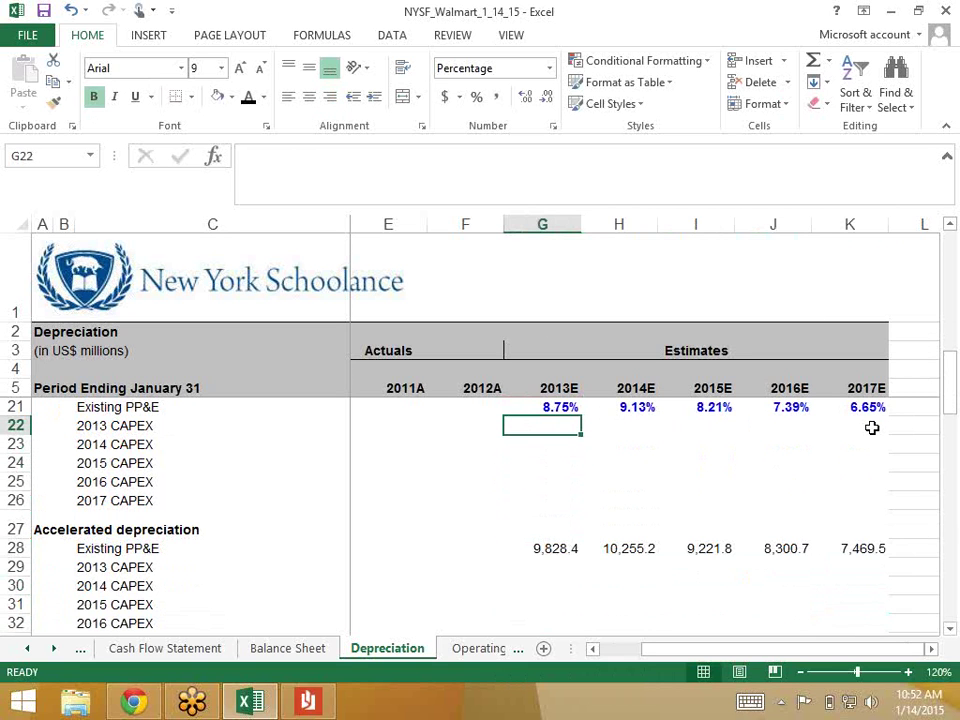
pyautogui.write('6.563')
pyautogui.press('Tab')
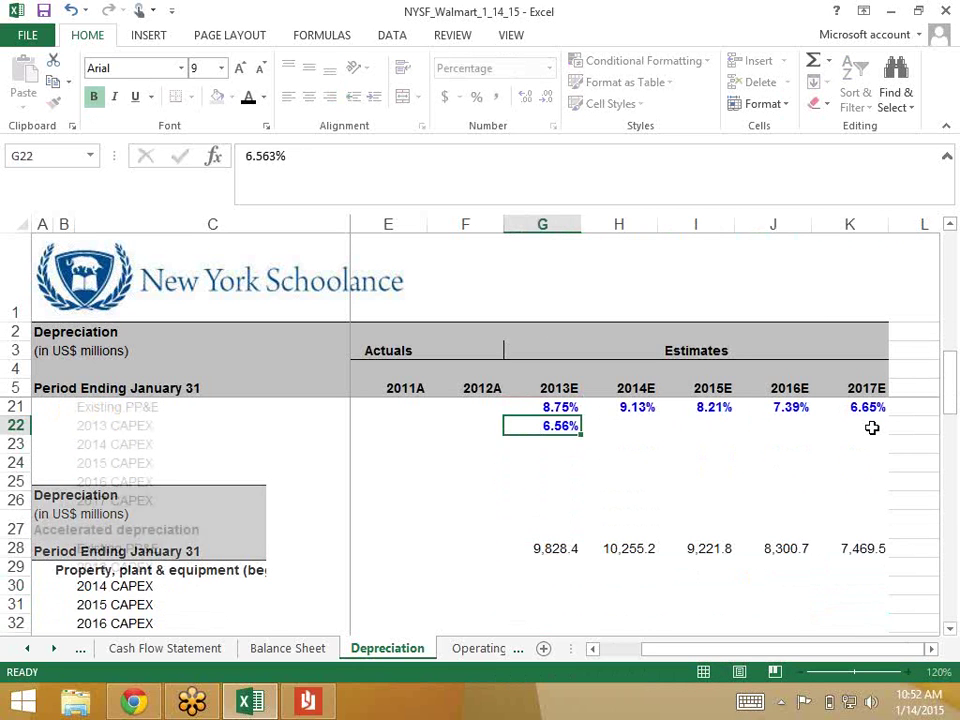
pyautogui.write('7%')
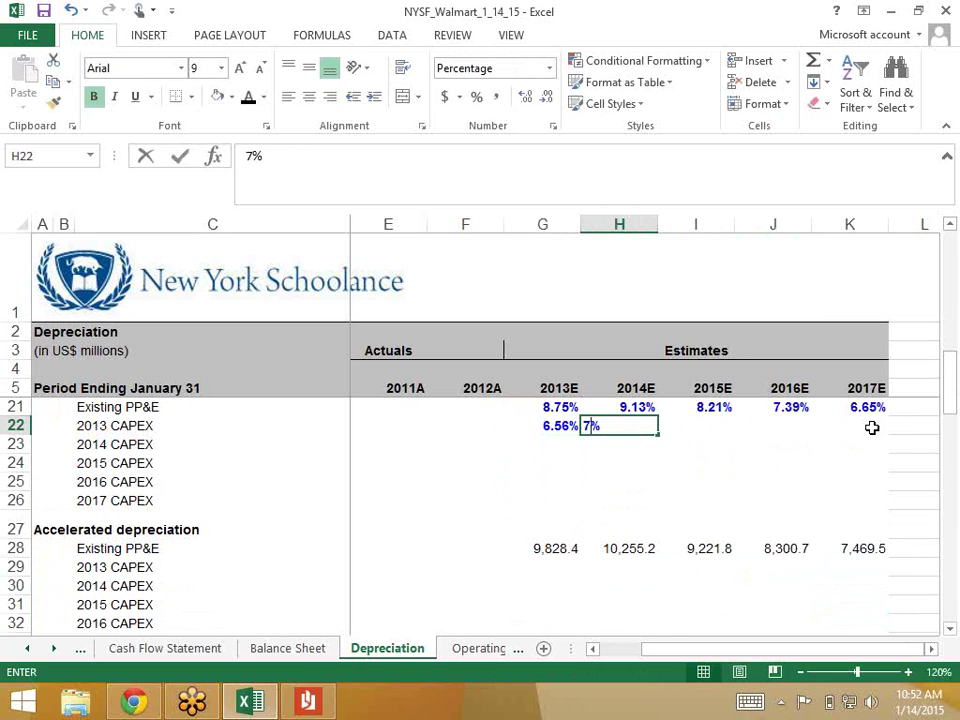
pyautogui.hotkey('ctrl', 'Return')
pyautogui.press('Tab')
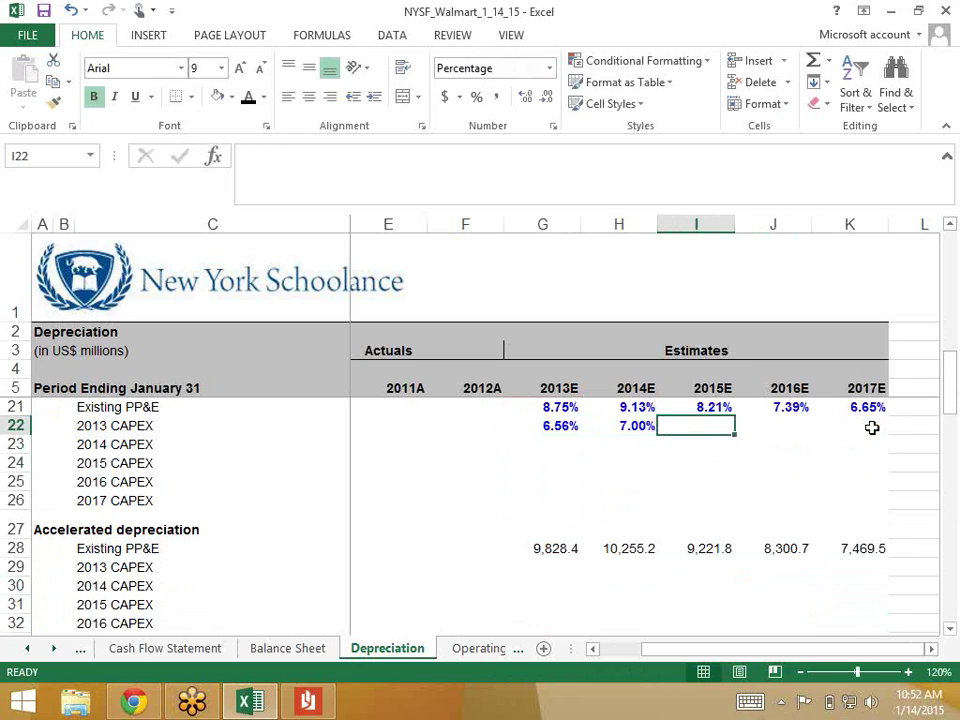
pyautogui.write('6.482')
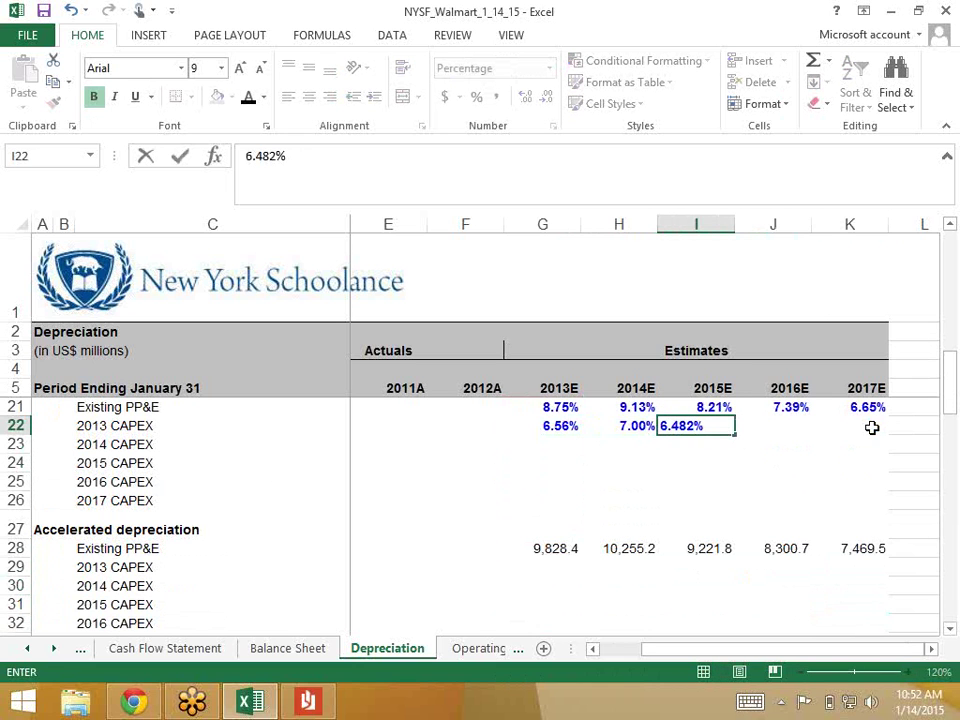
pyautogui.press('Tab')
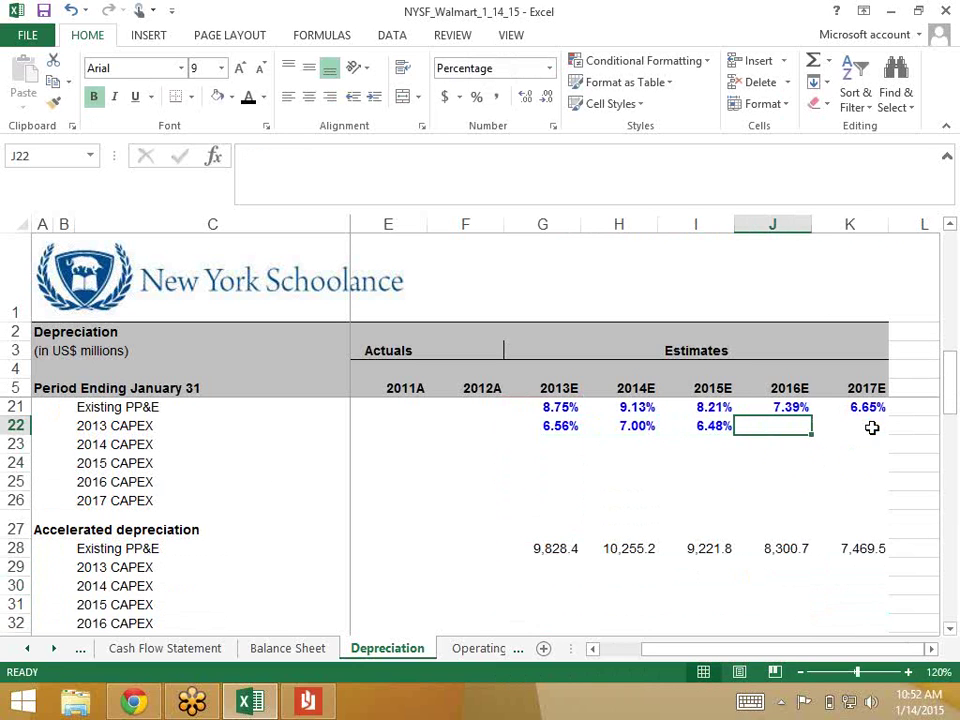
pyautogui.write('5.996')
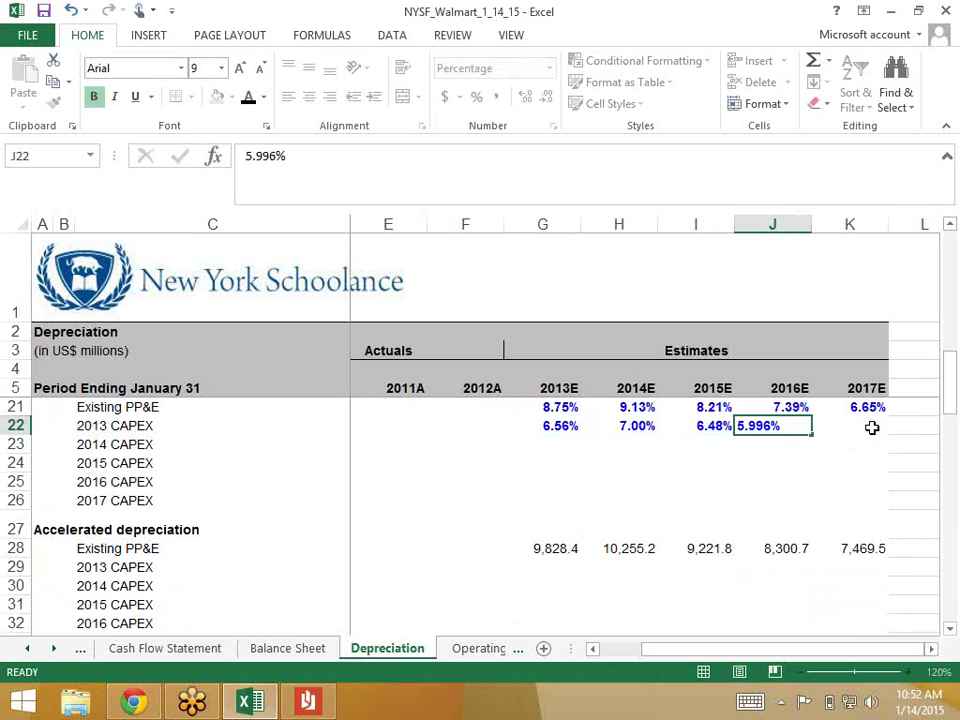
pyautogui.press('Tab')
pyautogui.write('5.546')
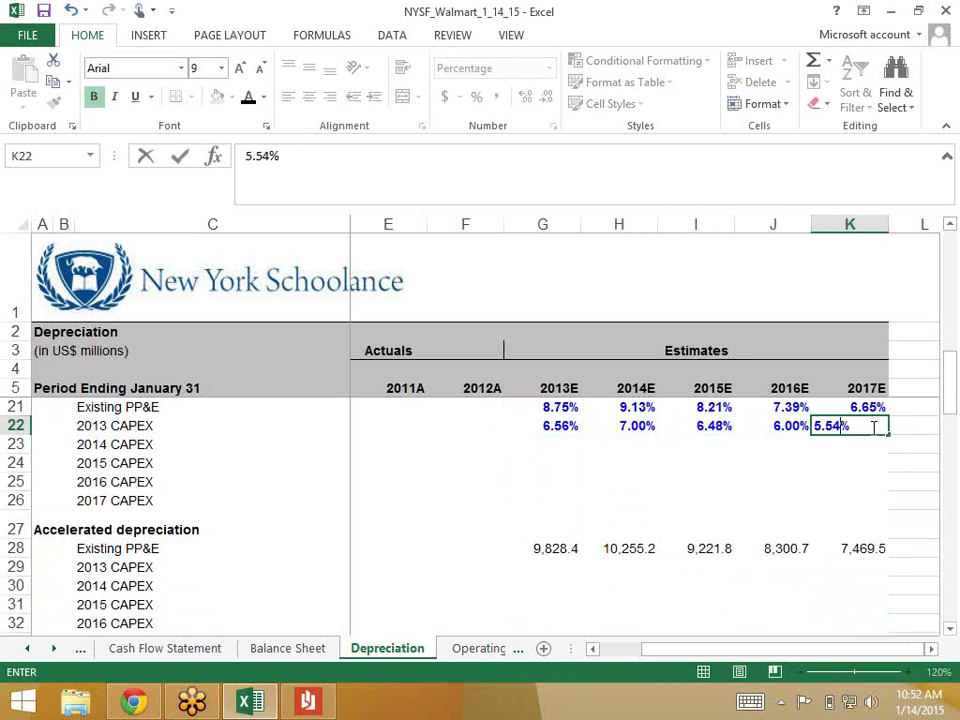
pyautogui.hotkey('ctrl', 'Return')
pyautogui.press('Down')
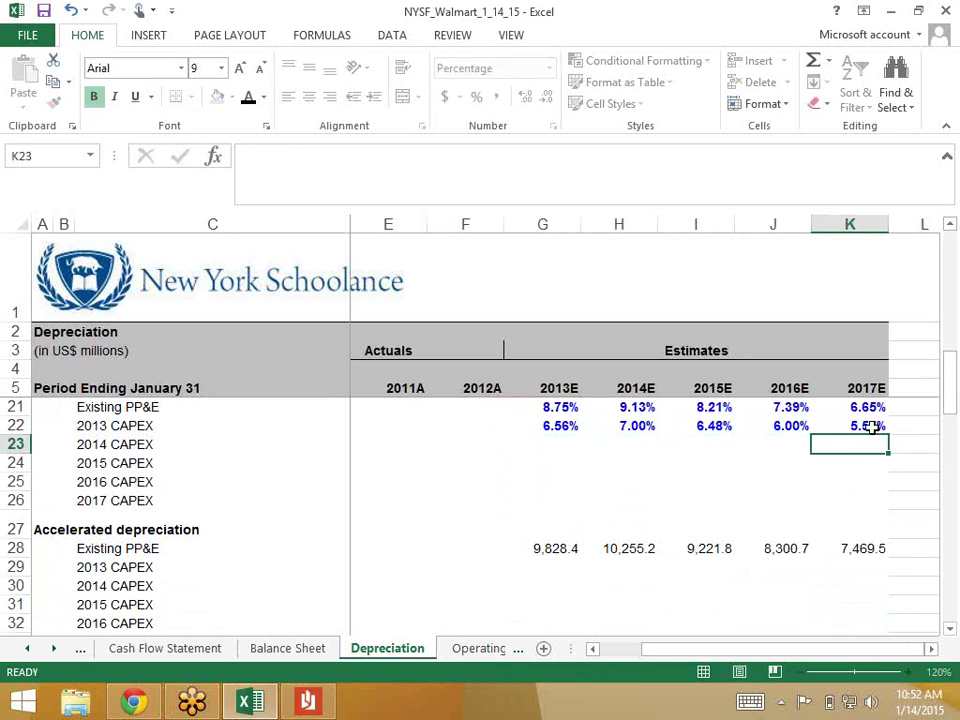
# Review the 2013 CAPEX accelerated depreciation rates from 2017E back to 2013E.
pyautogui.press('Up')
pyautogui.press('Left')
pyautogui.press('Left')
pyautogui.press('Left')
pyautogui.press('Left')
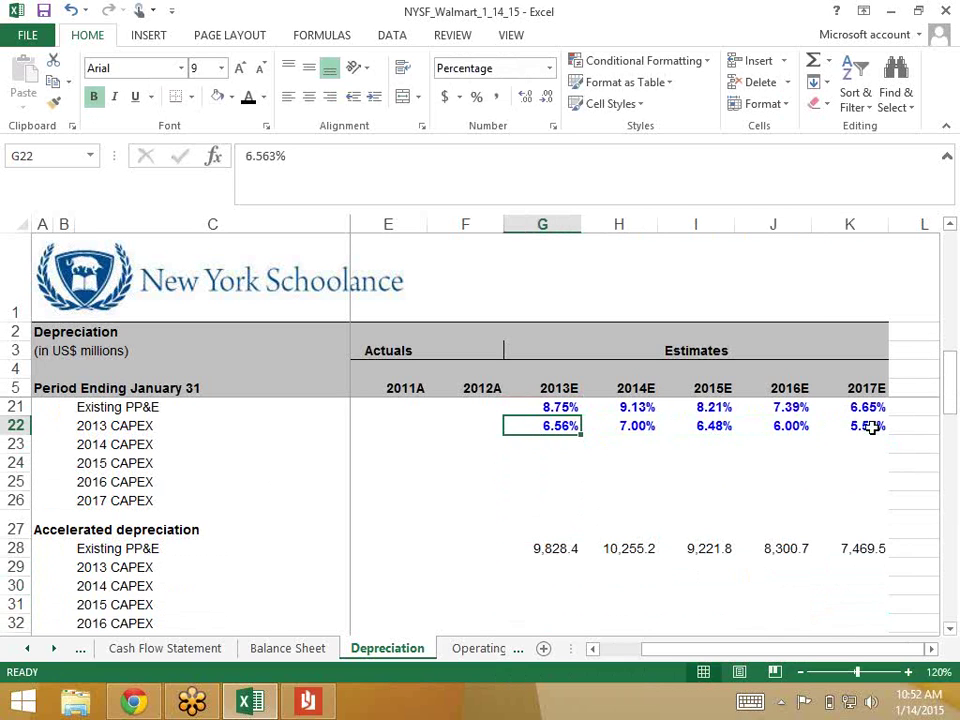
# Examine the Existing PP&E accelerated depreciation formulas in row 28 from 2013E toward 2017E.
pyautogui.press('Down')
pyautogui.press('Down')
pyautogui.press('Down')
pyautogui.press('Down')
pyautogui.press('Down')
pyautogui.press('Down')
pyautogui.press('Down')
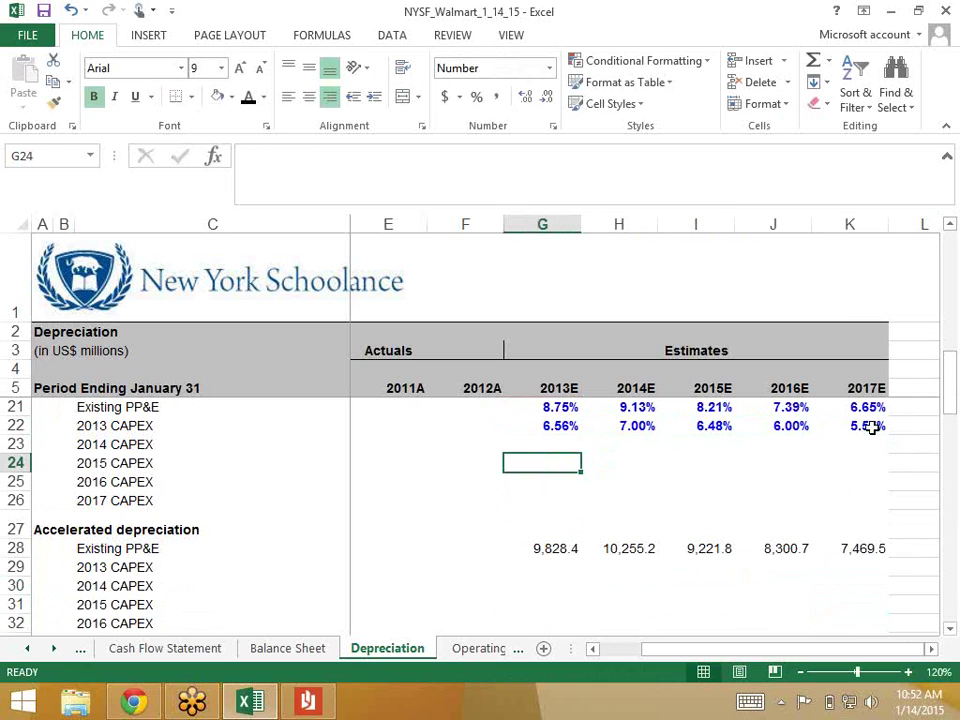
pyautogui.press('Up')
pyautogui.press('Right')
pyautogui.press('Right')
pyautogui.press('Right')
pyautogui.press('Right')
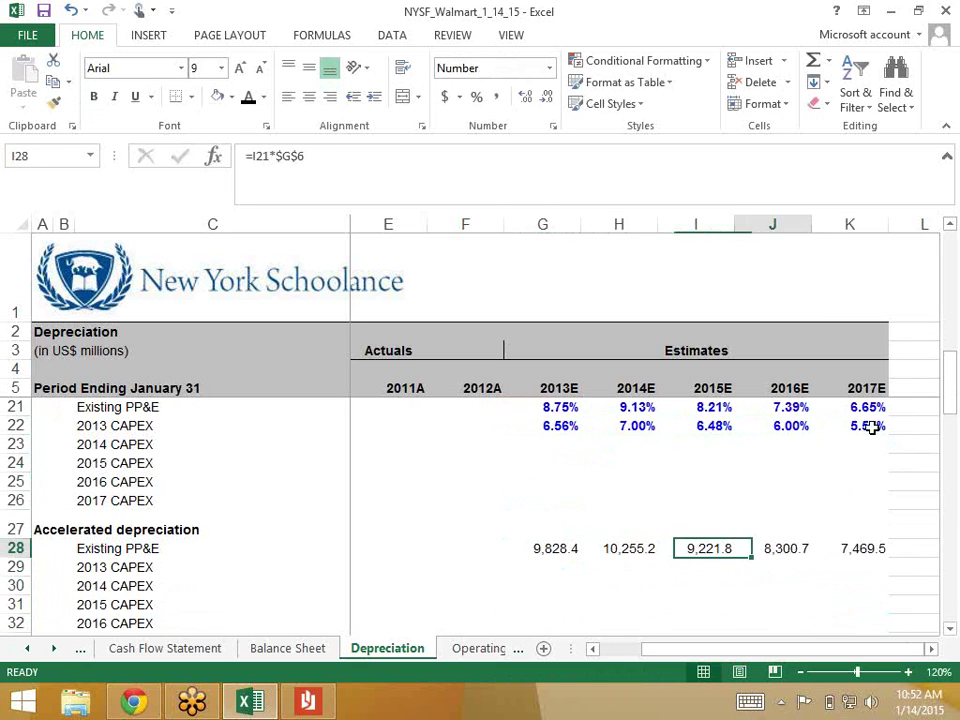
# Calculate the 2013 CAPEX accelerated depreciation for 2013E in G29 with the formula =G7*G22.
pyautogui.press('Left')
pyautogui.press('Left')
pyautogui.press('Left')
pyautogui.press('Left')
pyautogui.press('Down')
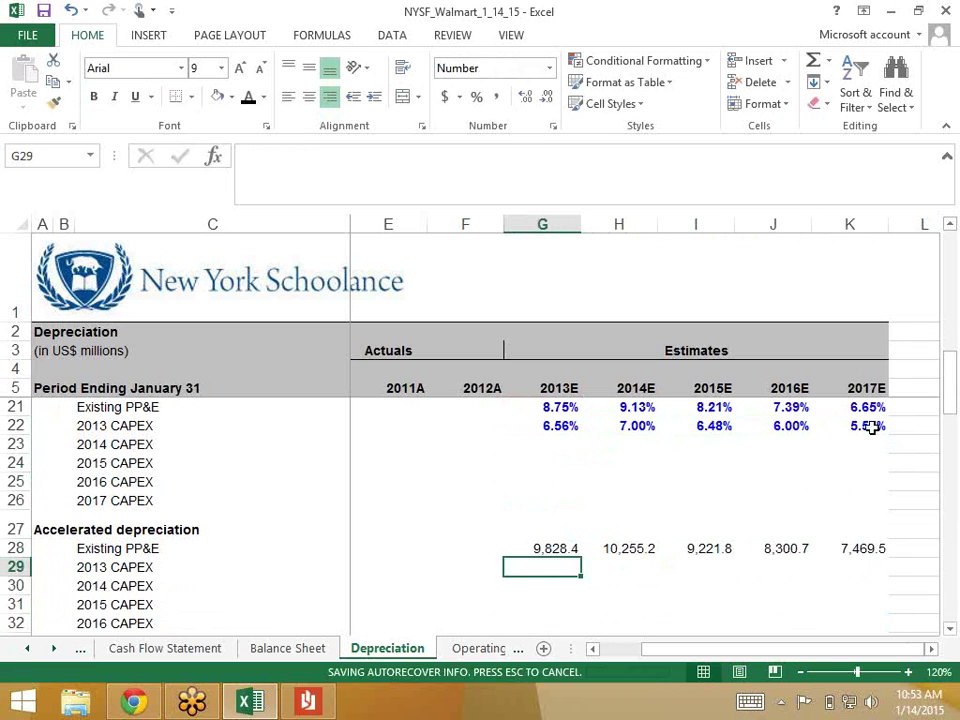
pyautogui.write('=')
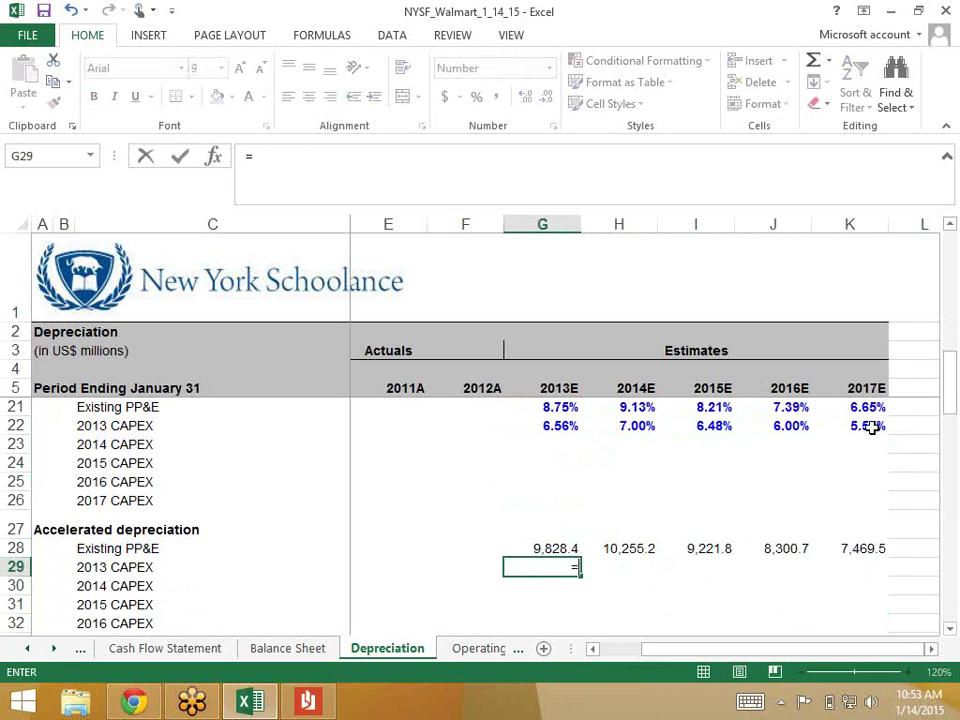
pyautogui.scroll(4, 872, 427)
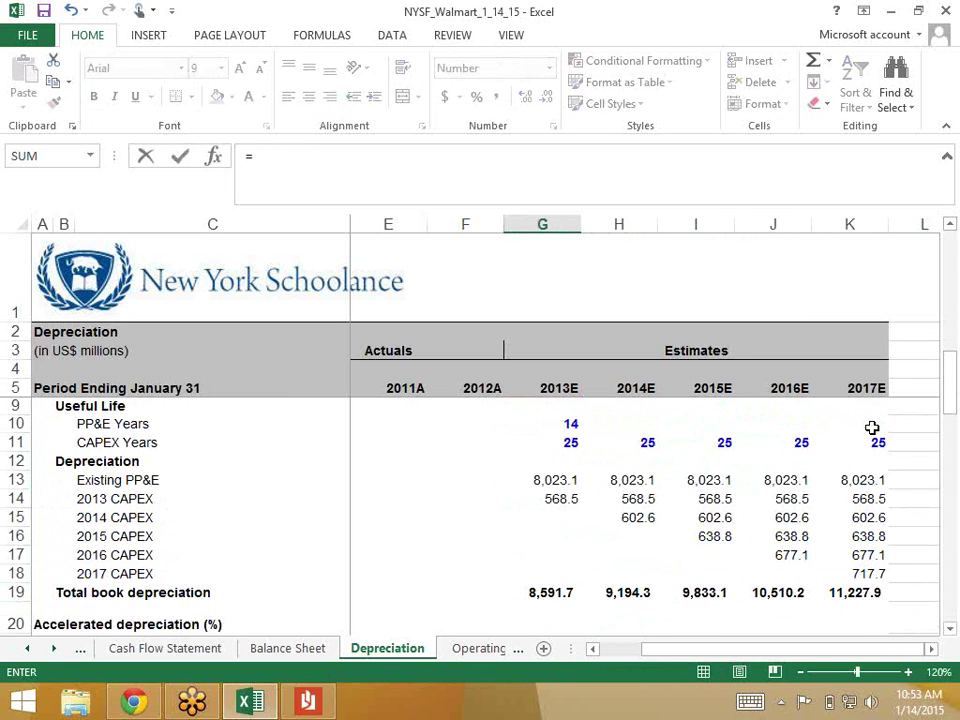
pyautogui.scroll(1, 872, 427)
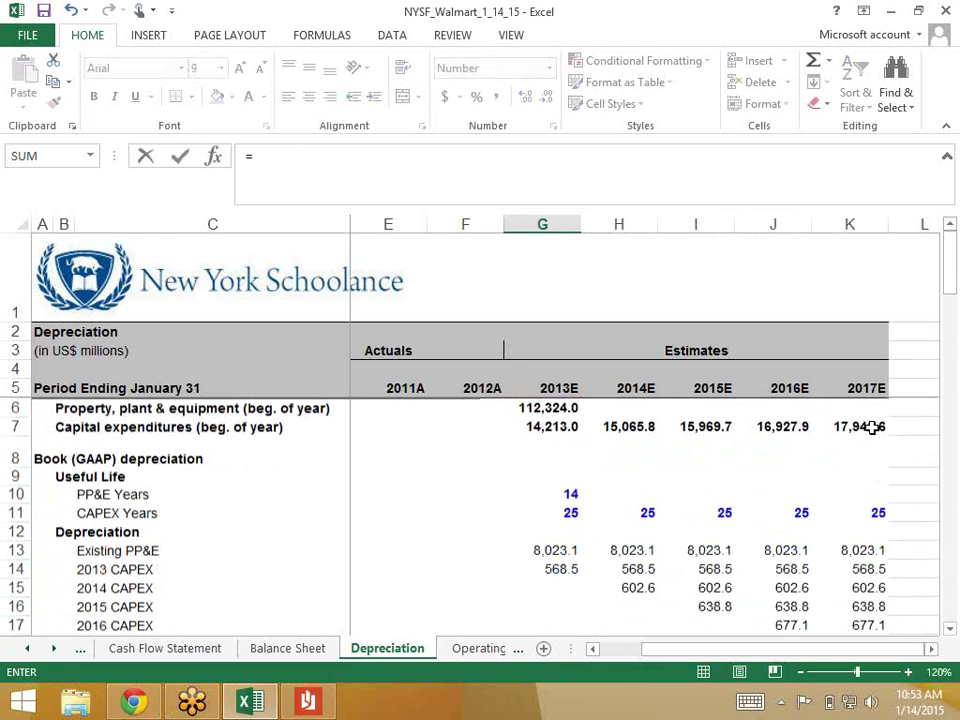
pyautogui.press('Up')
pyautogui.press('Up')
pyautogui.press('Up')
pyautogui.press('Up')
pyautogui.press('Up')
pyautogui.press('Up')
pyautogui.press('Up')
pyautogui.press('Up')
pyautogui.press('Up')
pyautogui.press('Up')
pyautogui.press('Up')
pyautogui.press('Up')
pyautogui.press('Up')
pyautogui.press('Up')
pyautogui.press('Up')
pyautogui.press('Up')
pyautogui.press('Up')
pyautogui.press('Up')
pyautogui.press('Up')
pyautogui.press('Up')
pyautogui.write('*')
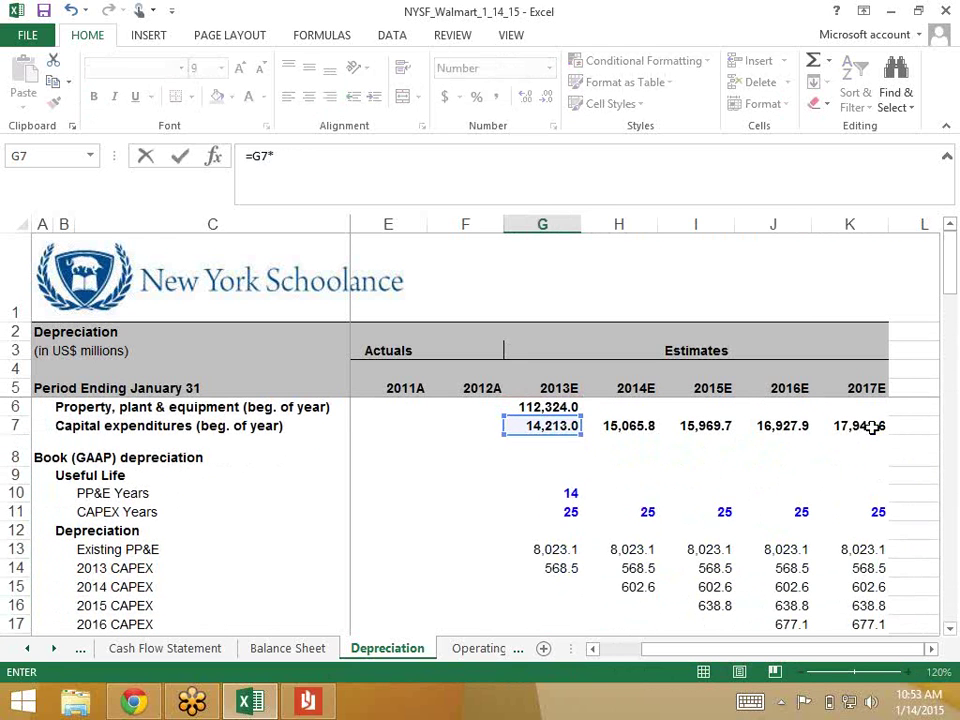
pyautogui.scroll(-3, 872, 427)
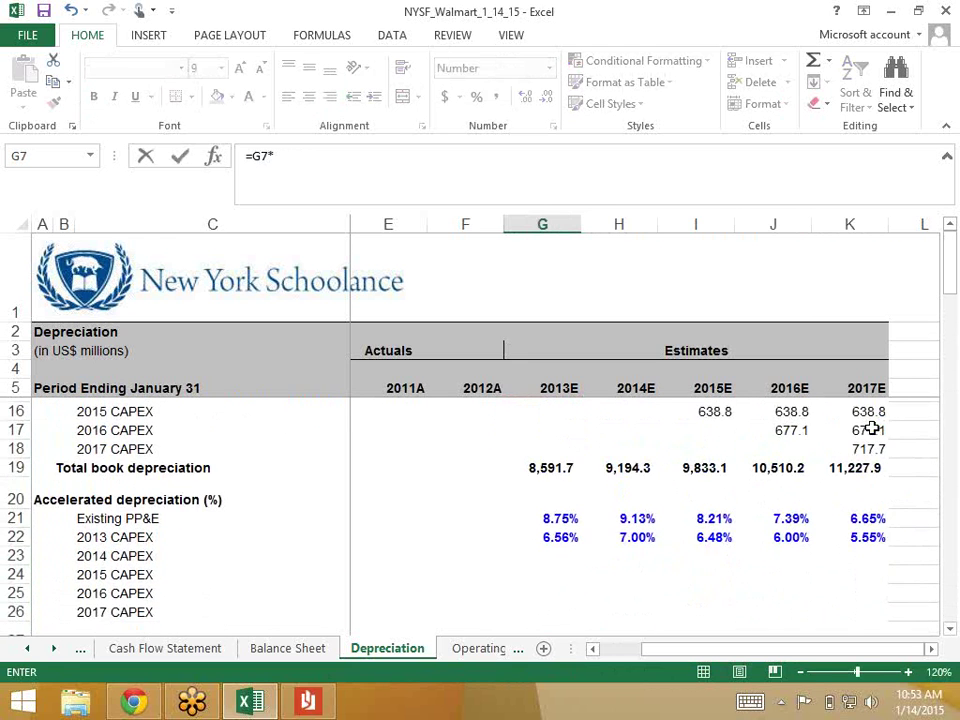
pyautogui.press('Up')
pyautogui.press('Up')
pyautogui.press('Up')
pyautogui.press('Up')
pyautogui.press('Up')
pyautogui.press('Up')
pyautogui.press('Up')
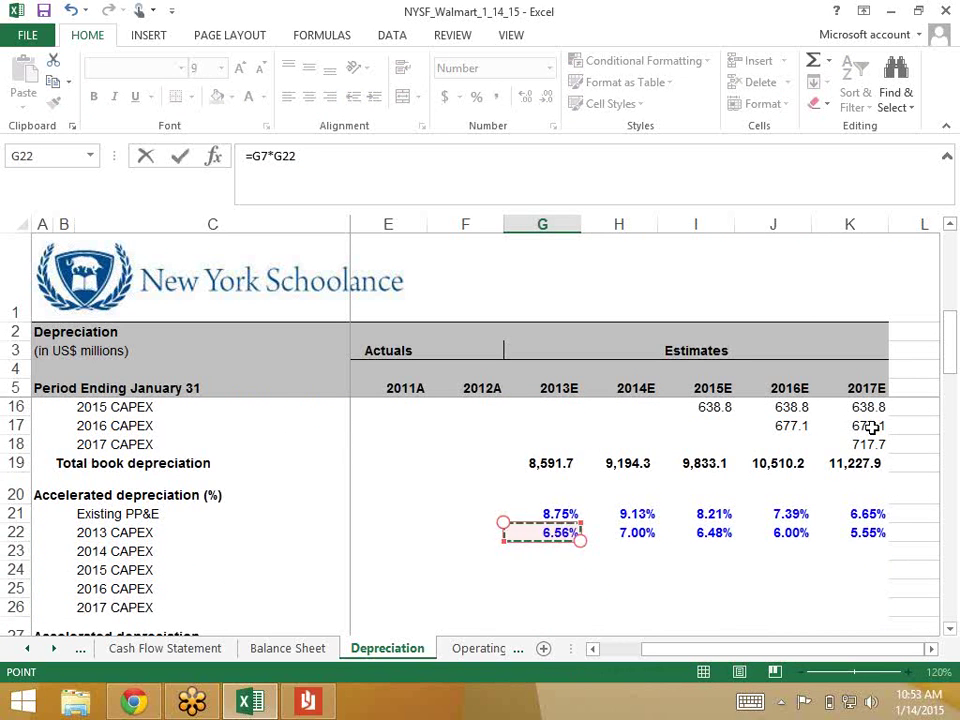
pyautogui.press('Return')
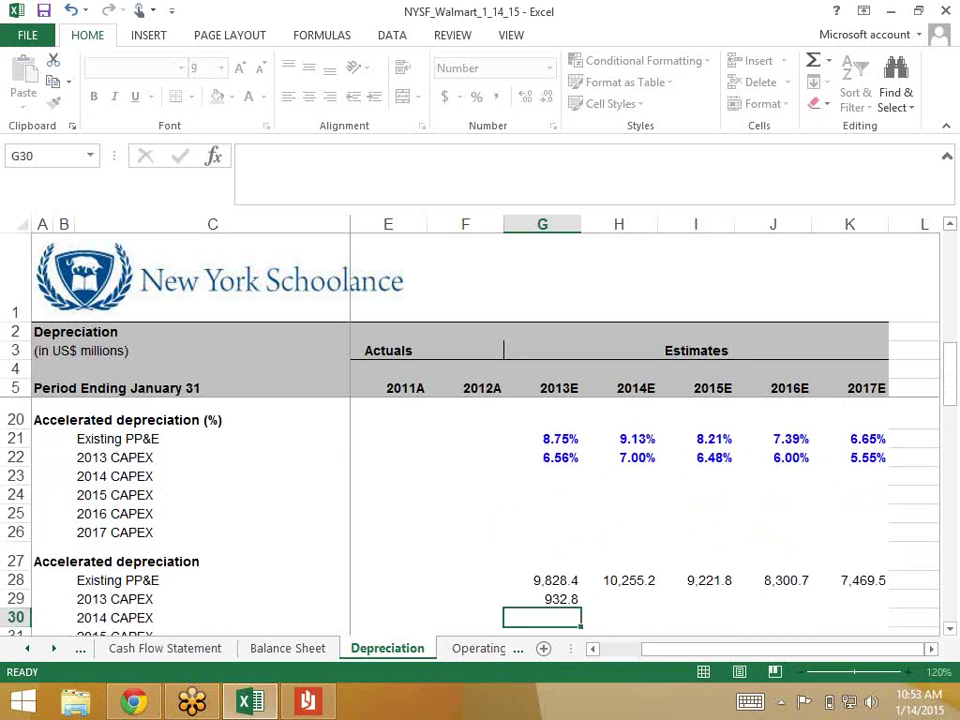
# Make the capital expenditures reference absolute in the 2013 CAPEX formula in G29, giving =$G$7*G22.
pyautogui.press('Up')
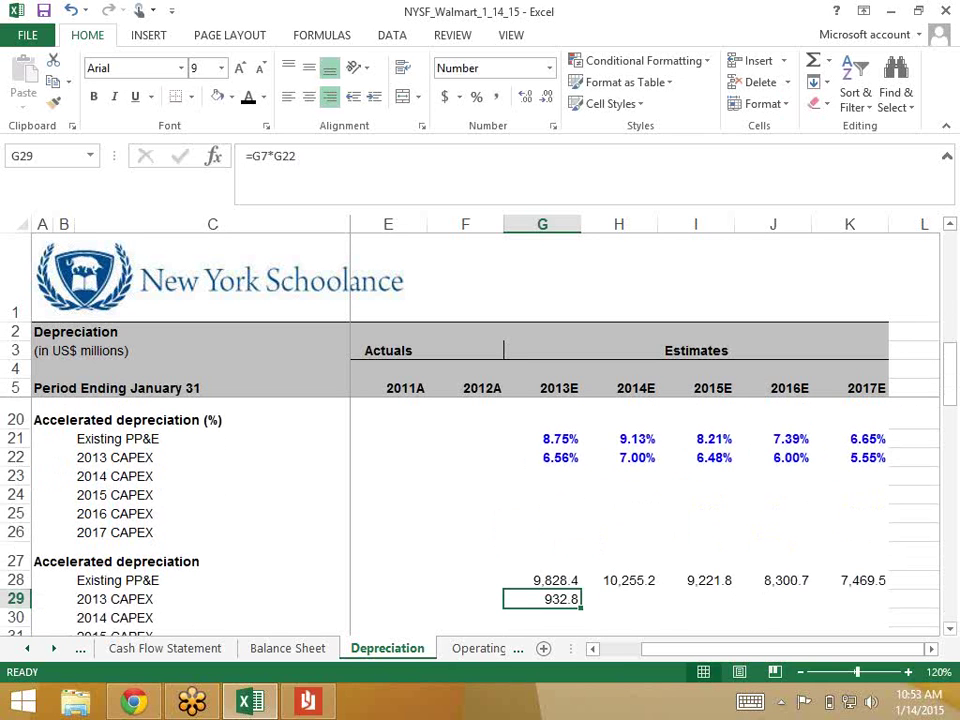
pyautogui.scroll(4, 874, 383)
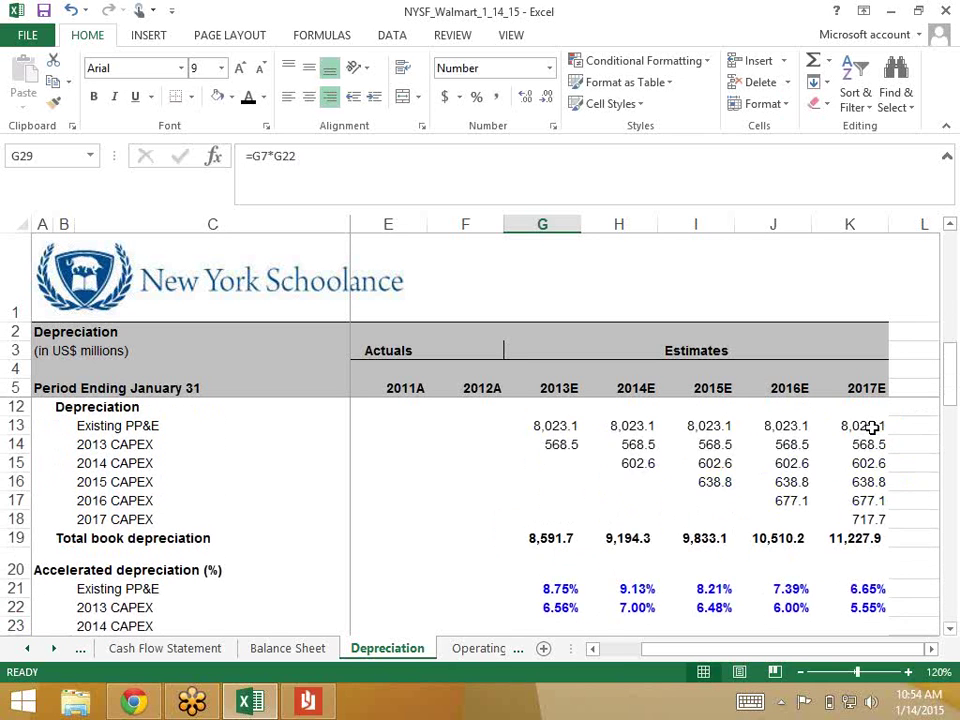
pyautogui.scroll(-2, 872, 428)
pyautogui.scroll(-2, 872, 428)
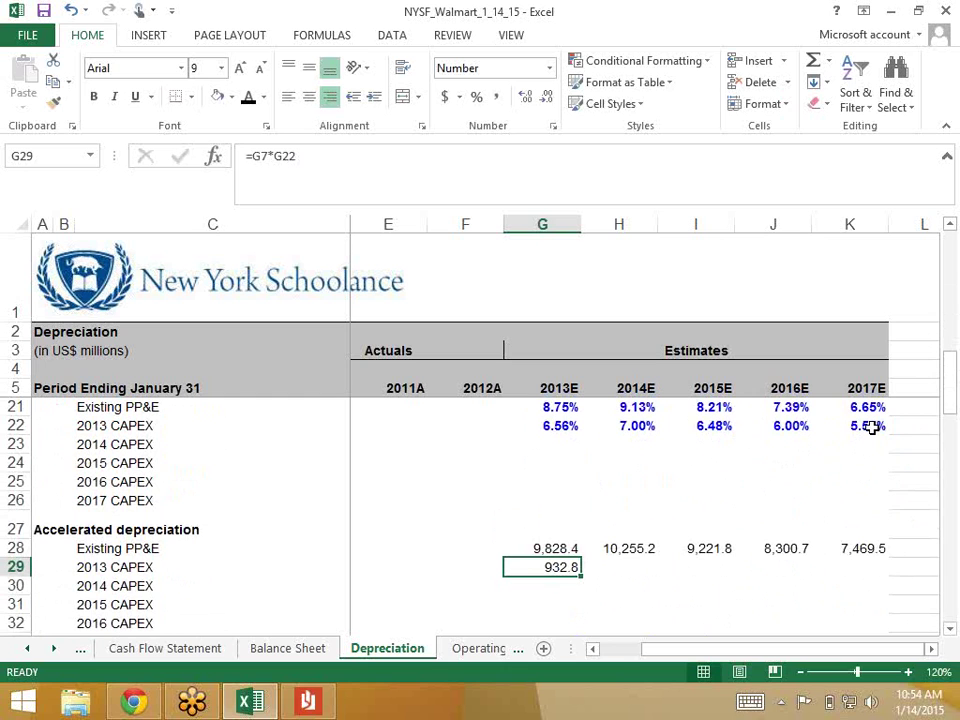
pyautogui.press('F2')
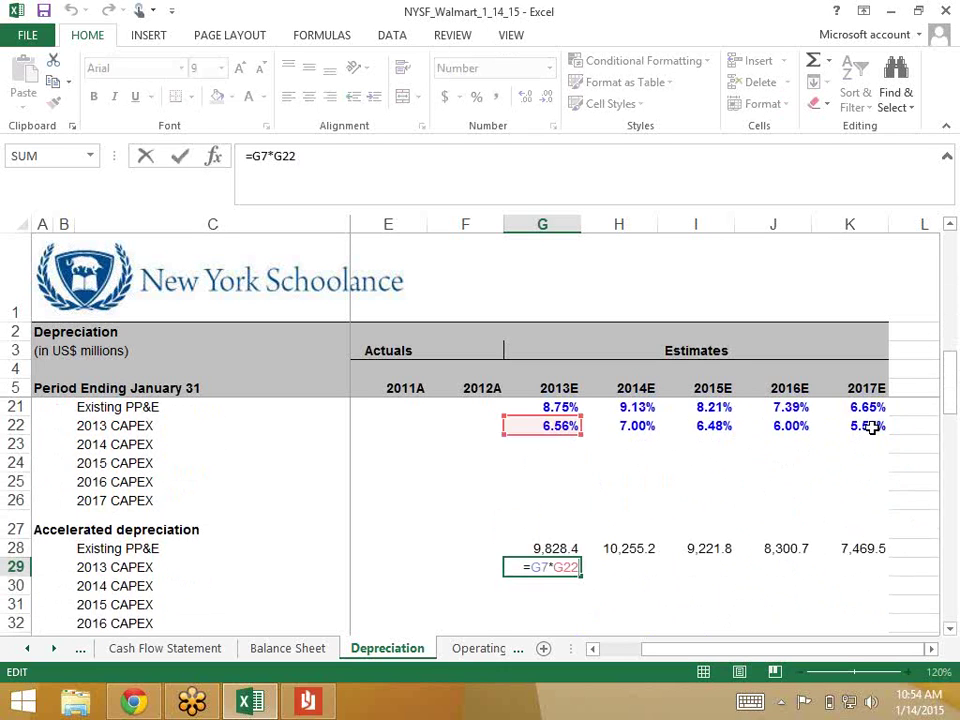
pyautogui.click(257, 156)
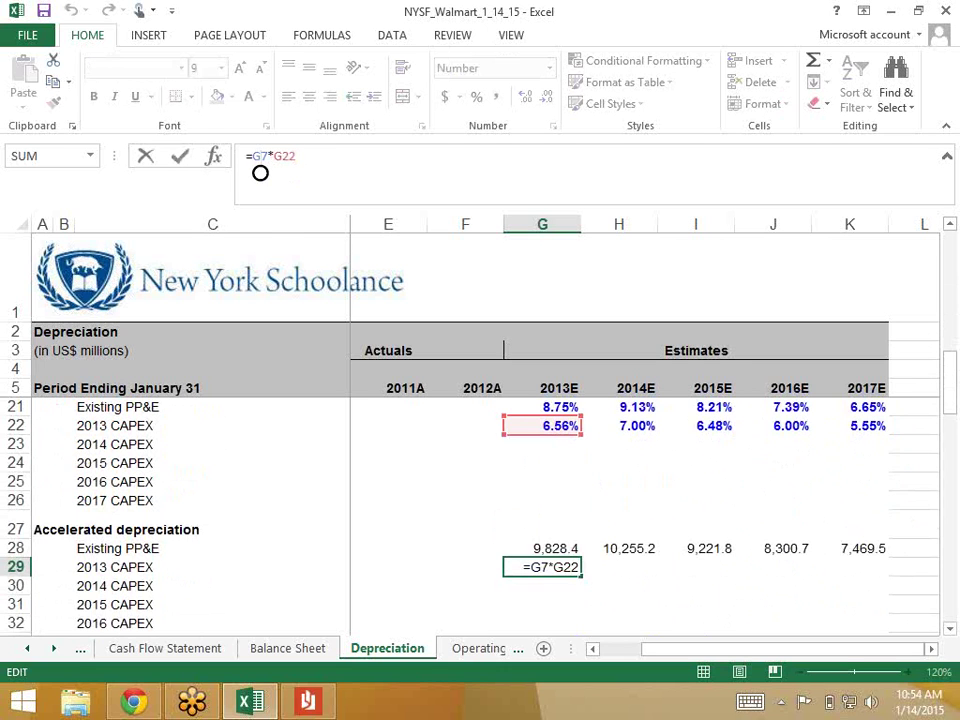
pyautogui.press('F4')
pyautogui.press('Return')
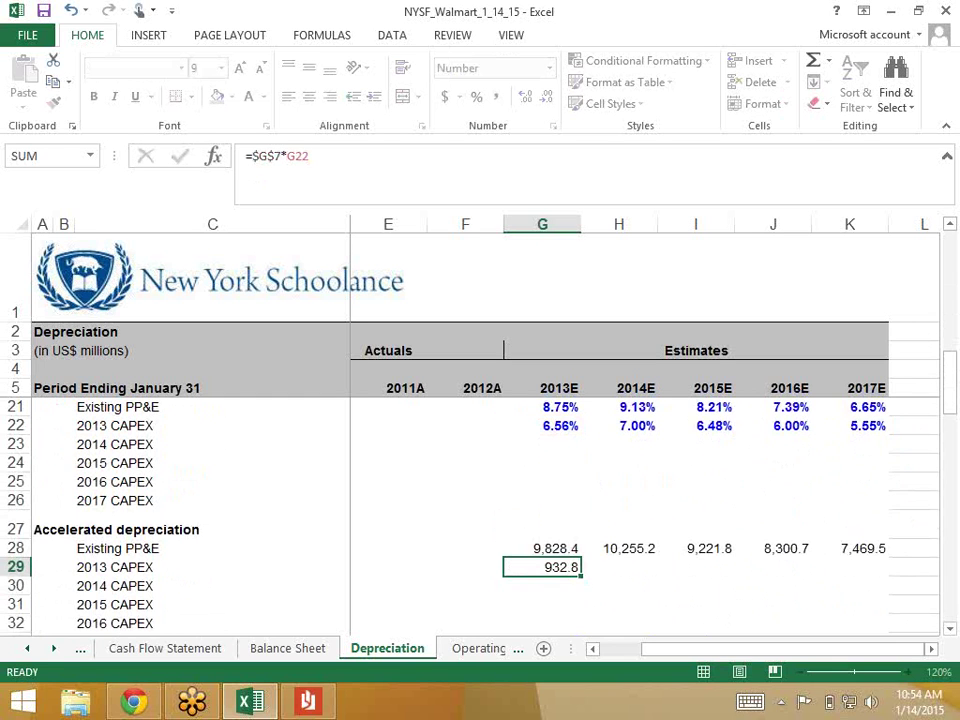
# Fill the 2013 CAPEX accelerated depreciation formula from 2013E across through 2017E and save the workbook.
pyautogui.press('Up')
pyautogui.hotkey('shift', 'Right')
pyautogui.hotkey('shift', 'Right')
pyautogui.hotkey('shift', 'Right')
pyautogui.hotkey('shift', 'Right')
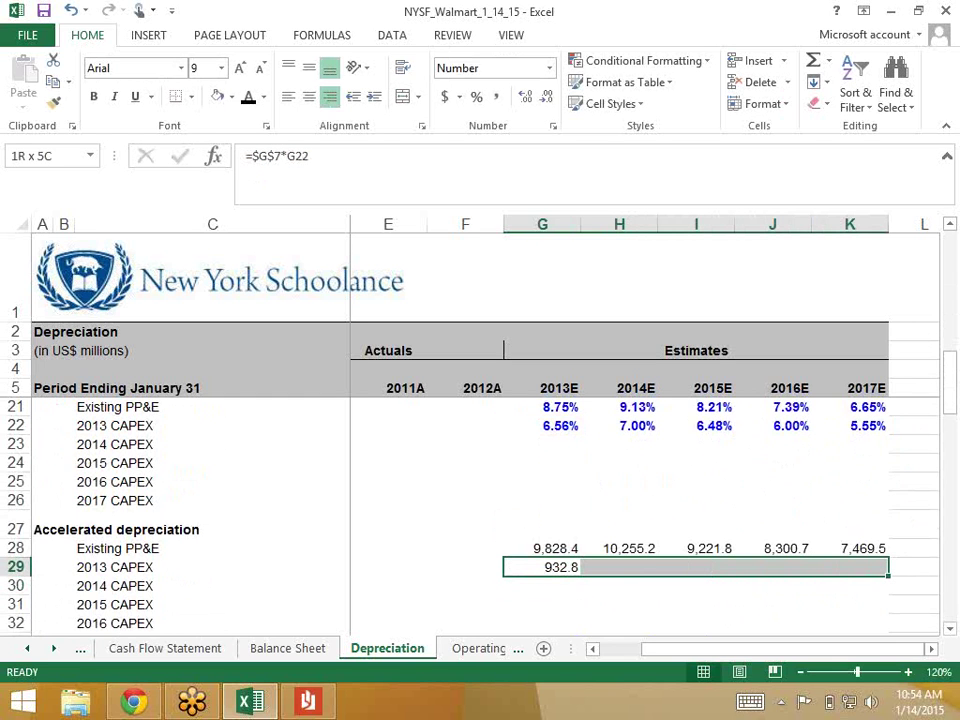
pyautogui.hotkey('ctrl', 'r')
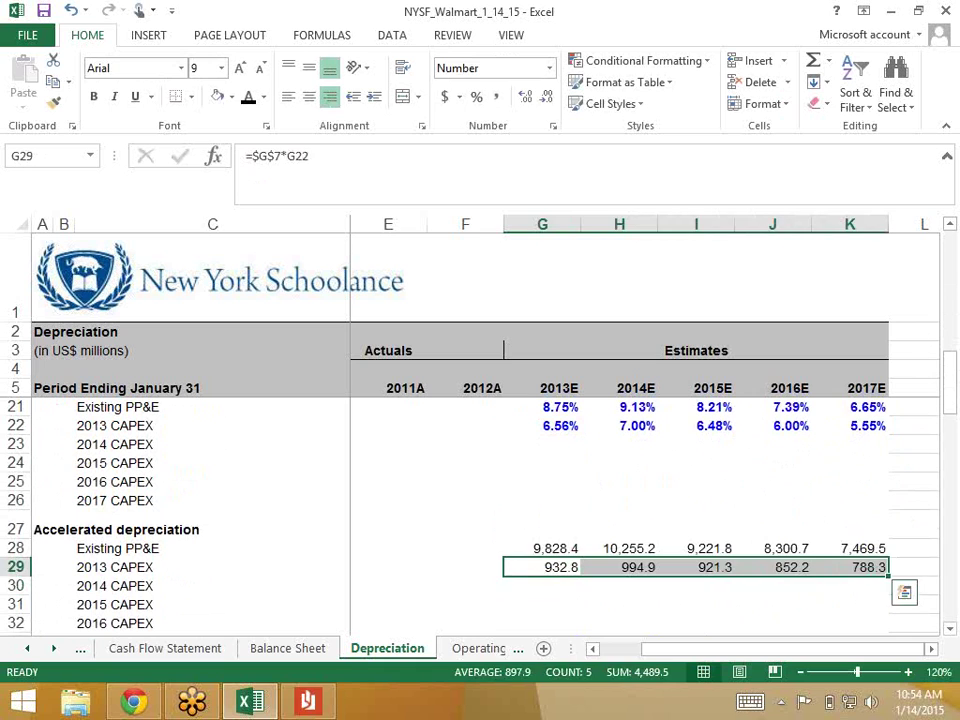
pyautogui.press('Down')
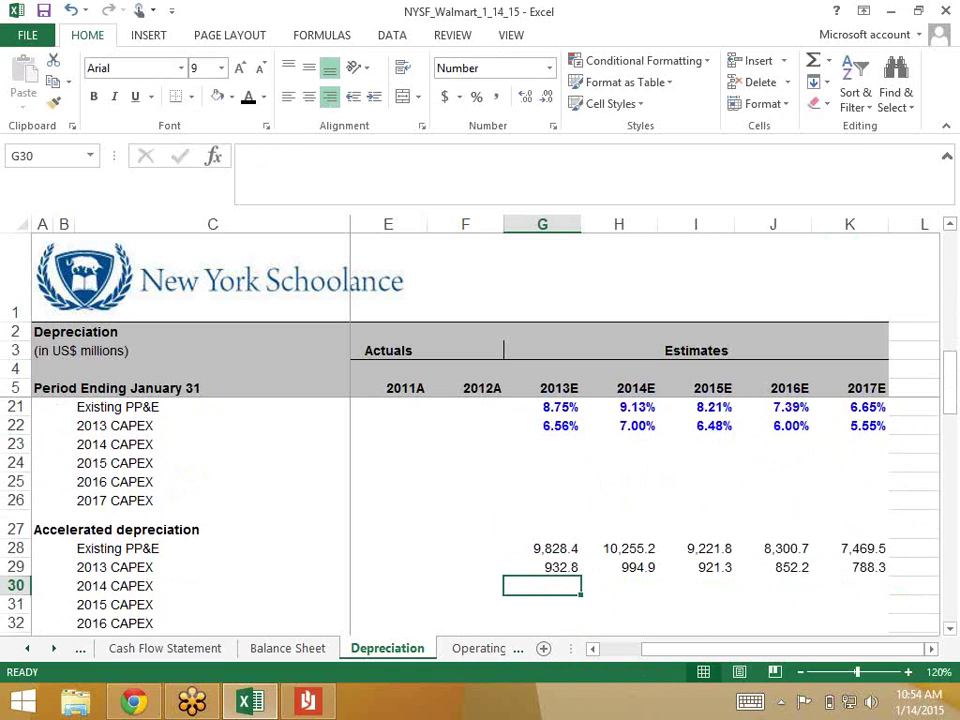
pyautogui.press('Up')
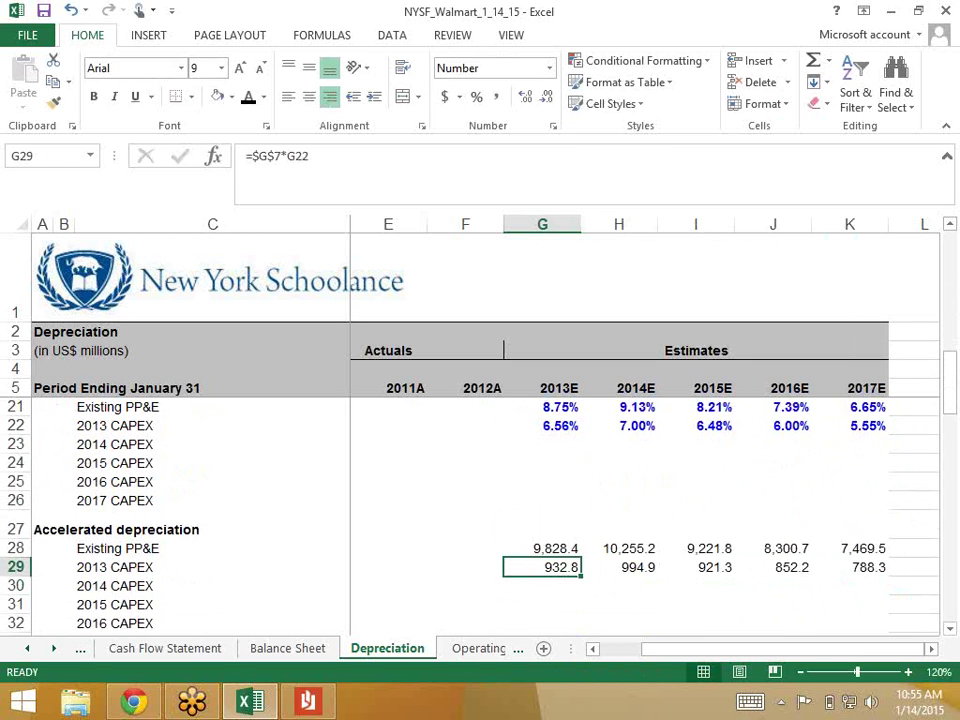
pyautogui.hotkey('ctrl', 's')
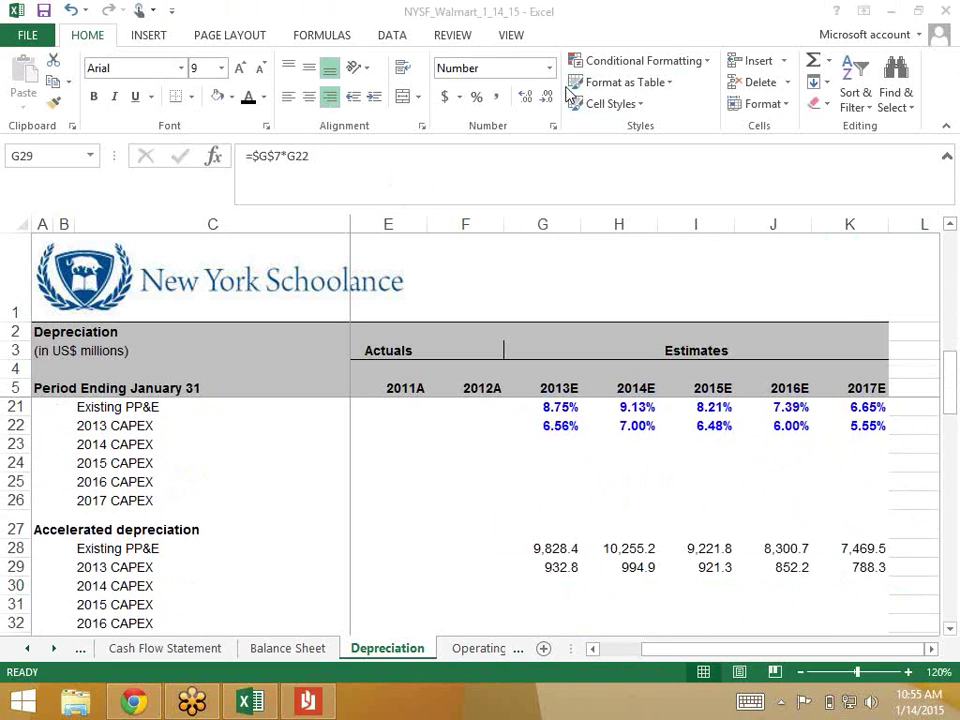
pyautogui.click(641, 16)
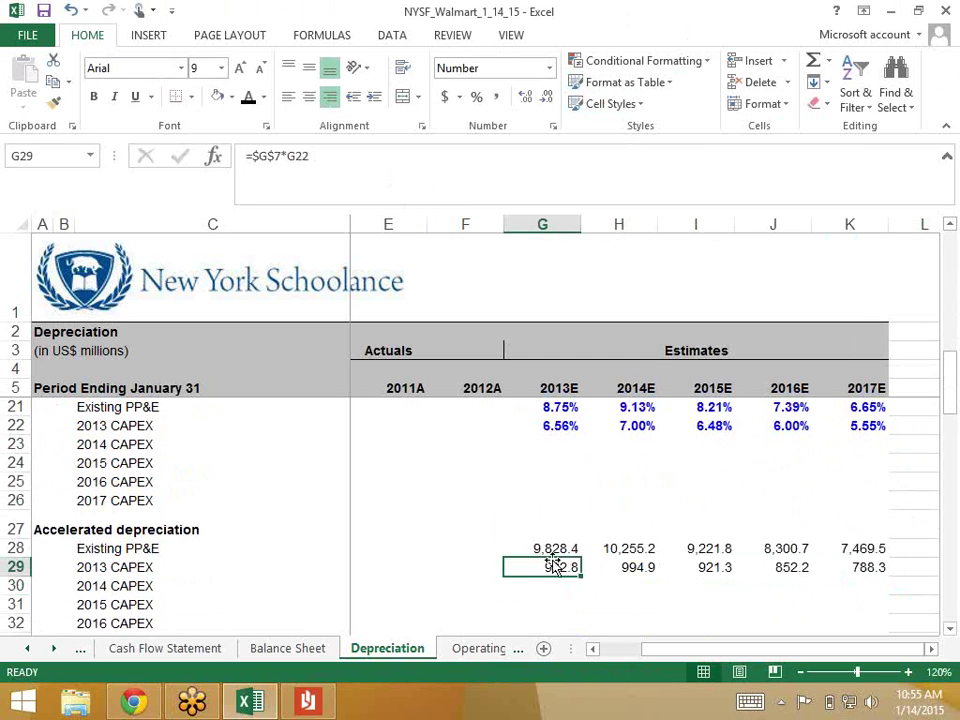
# Copy the first four 2013 CAPEX accelerated depreciation rates into the 2014 CAPEX row, starting one year over in 2014E.
pyautogui.click(551, 428)
pyautogui.click(629, 451)
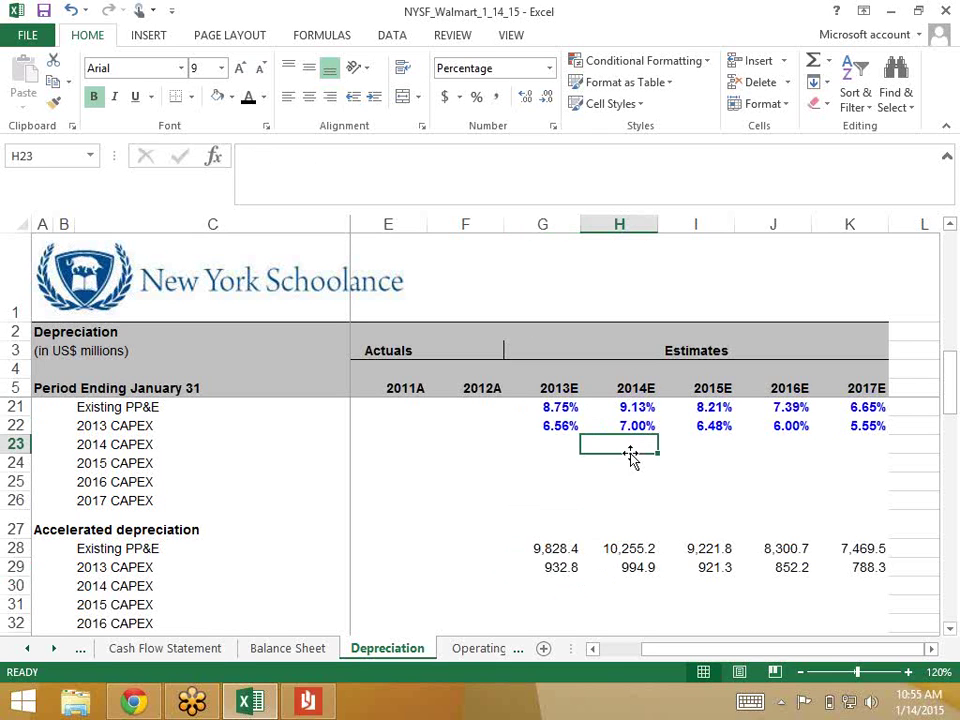
pyautogui.press('Up')
pyautogui.press('Left')
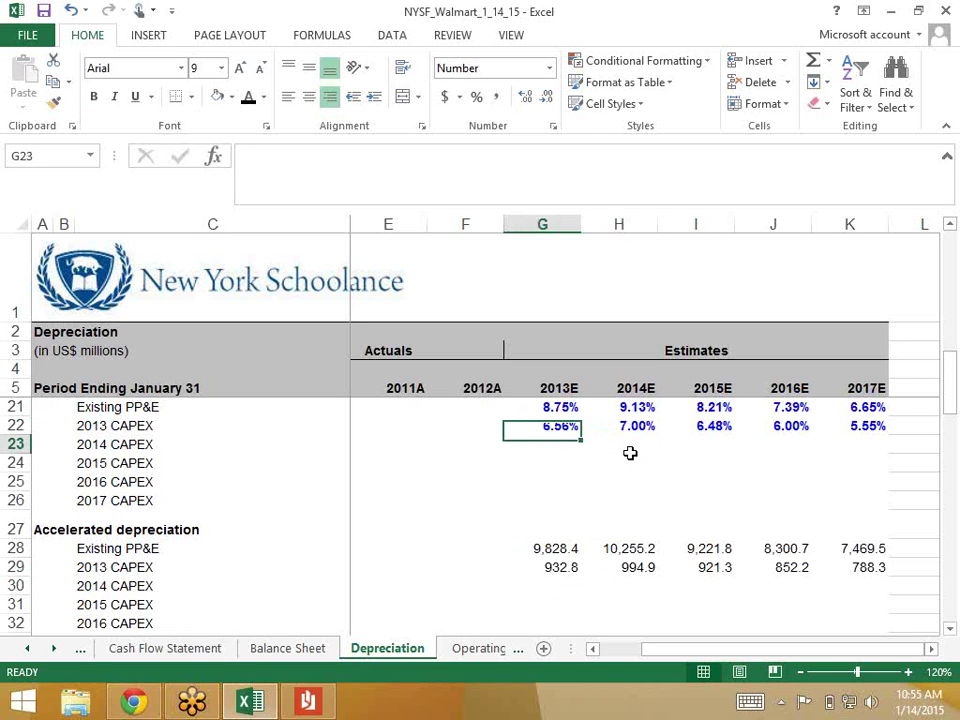
pyautogui.hotkey('shift', 'Right')
pyautogui.hotkey('shift', 'Right')
pyautogui.hotkey('shift', 'Right')
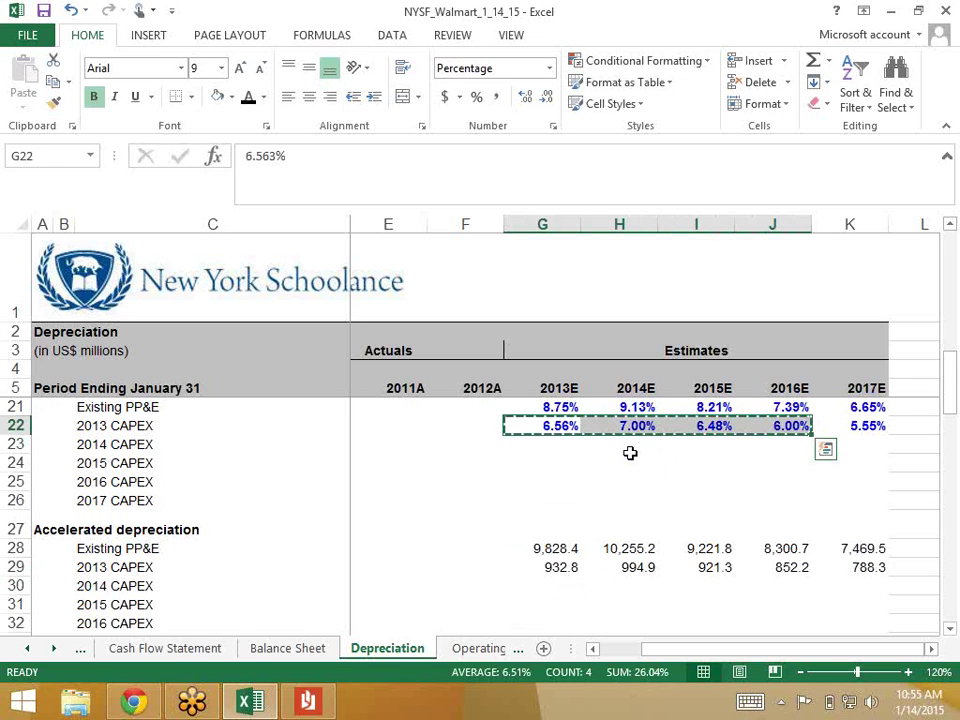
pyautogui.hotkey('ctrl', 'c')
pyautogui.press('Down')
pyautogui.press('Right')
pyautogui.hotkey('ctrl', 'v')
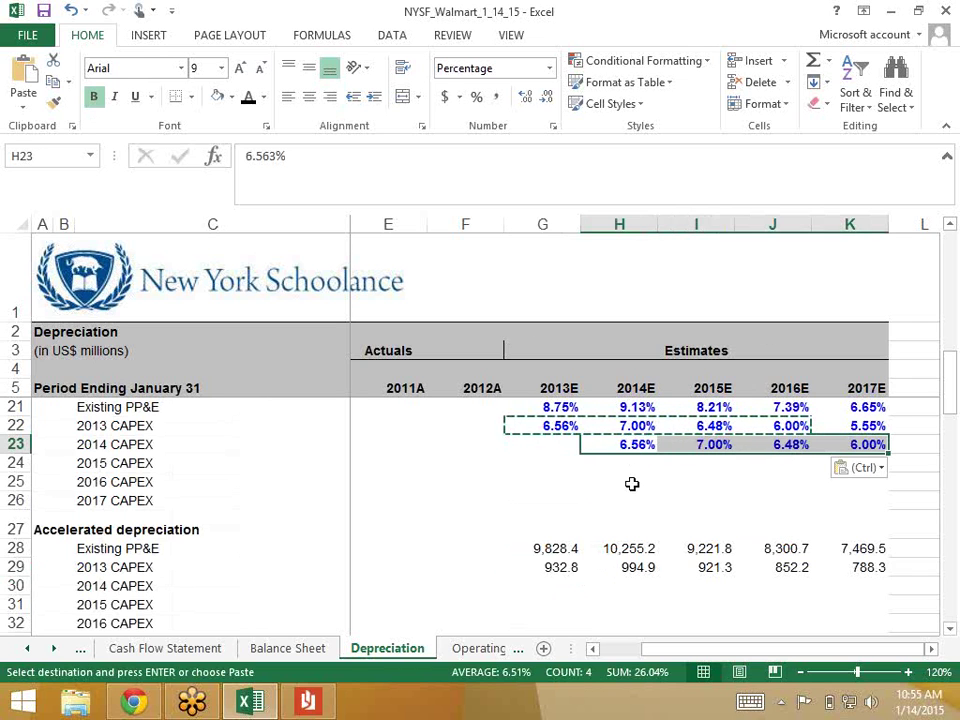
pyautogui.hotkey('shift', 'Left')
pyautogui.hotkey('shift', 'Left')
pyautogui.hotkey('shift', 'Left')
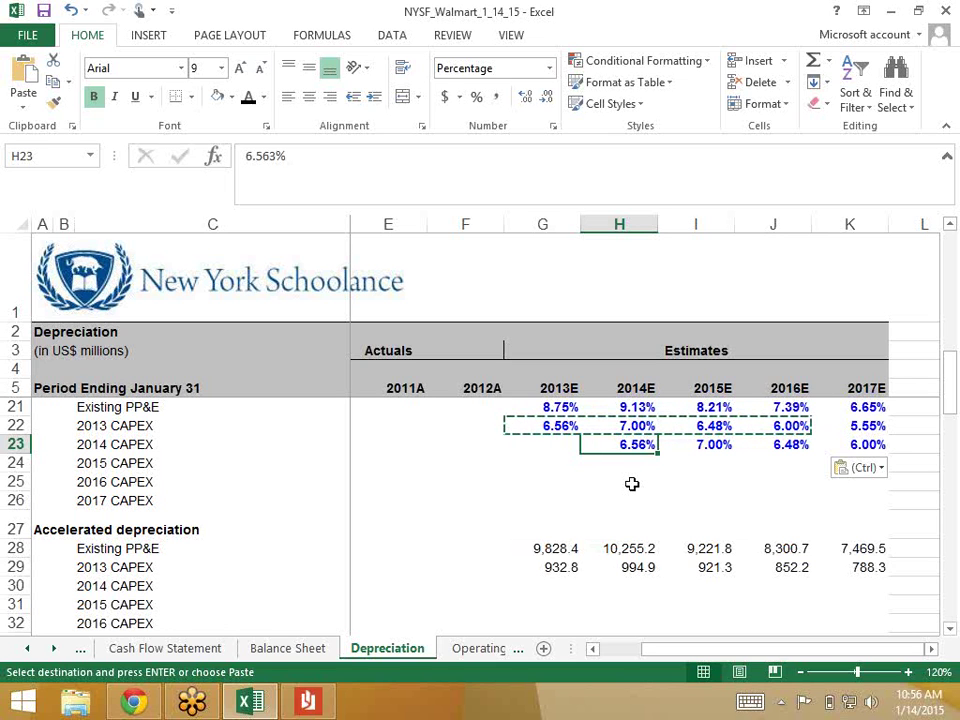
# Calculate the 2014 CAPEX accelerated depreciation for 2014E in H30 with the formula =$H$7*H23.
pyautogui.press('Down')
pyautogui.press('Down')
pyautogui.press('Down')
pyautogui.press('Down')
pyautogui.press('Down')
pyautogui.press('Down')
pyautogui.press('Down')
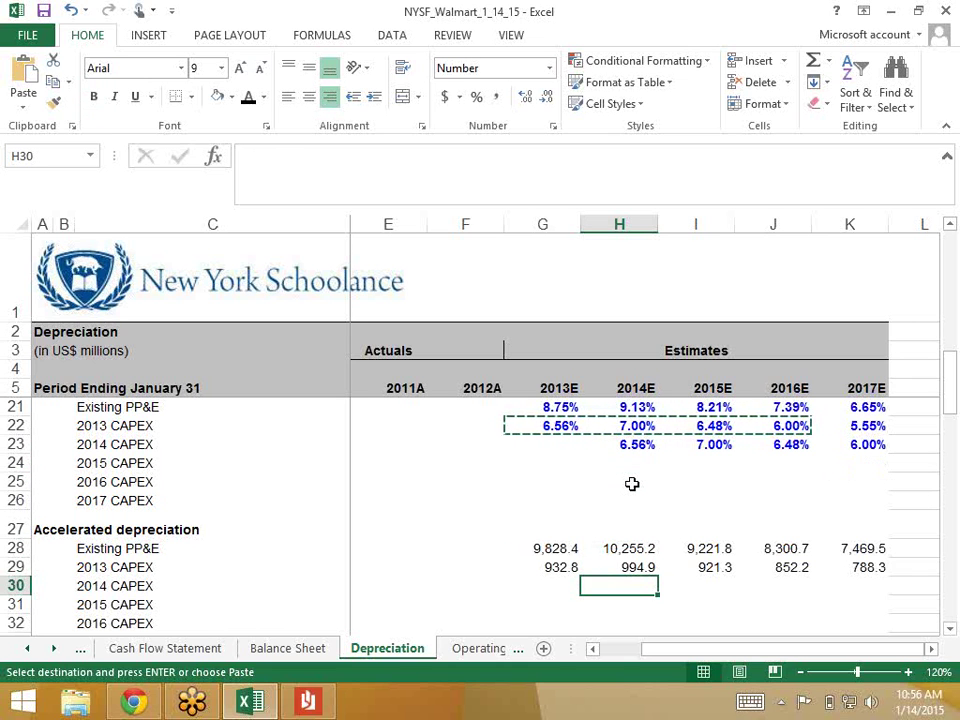
pyautogui.write('=')
pyautogui.scroll(2, 632, 484)
pyautogui.scroll(2, 632, 484)
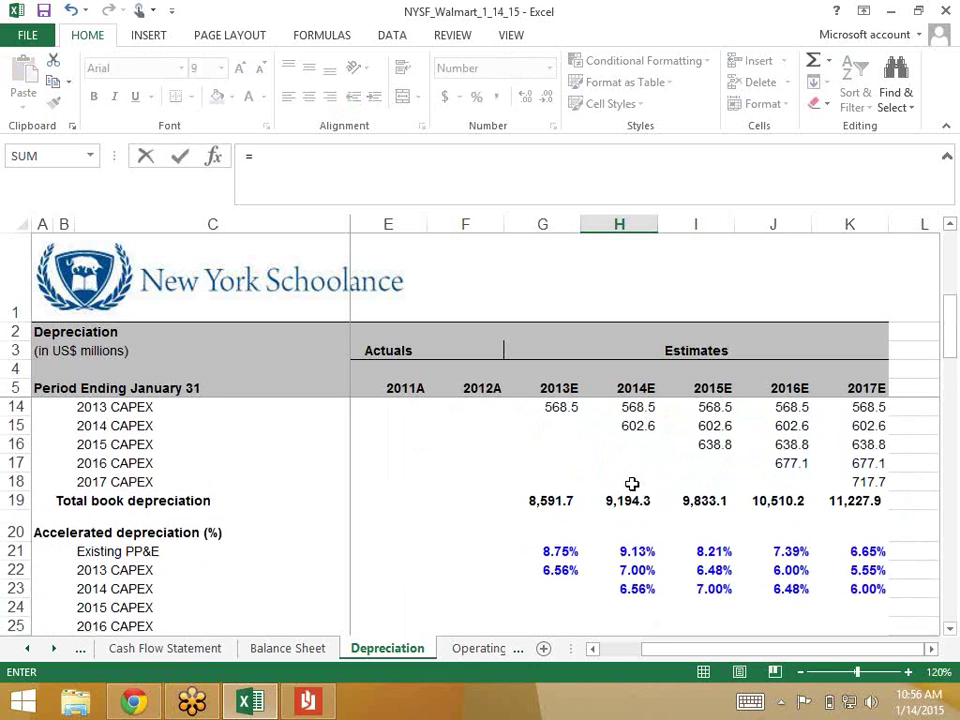
pyautogui.scroll(2, 632, 484)
pyautogui.scroll(2, 632, 484)
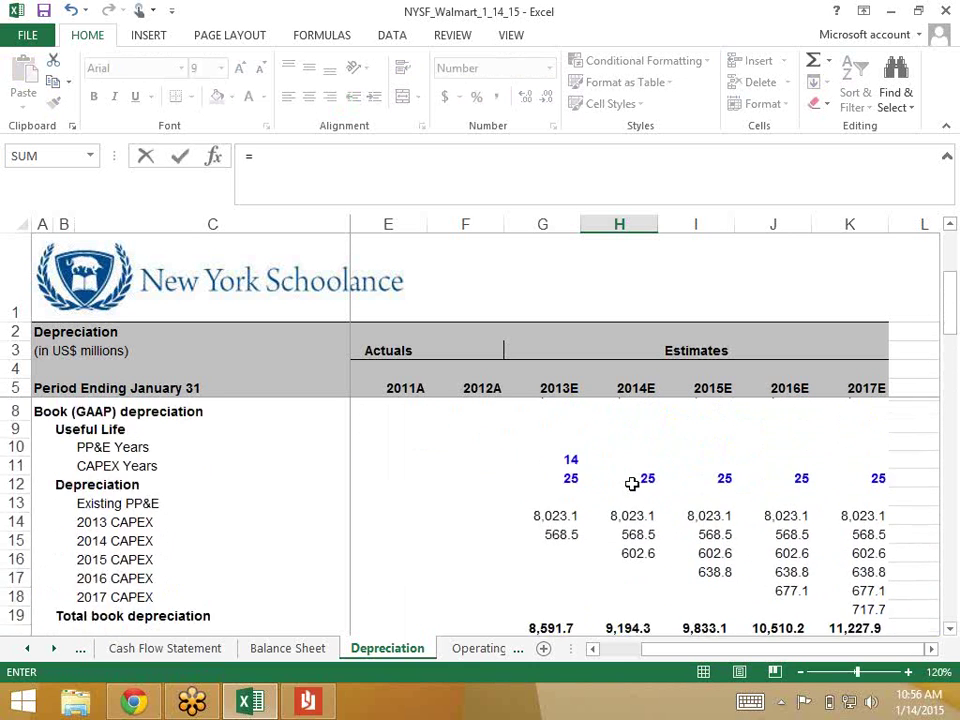
pyautogui.click(619, 407)
pyautogui.press('Down')
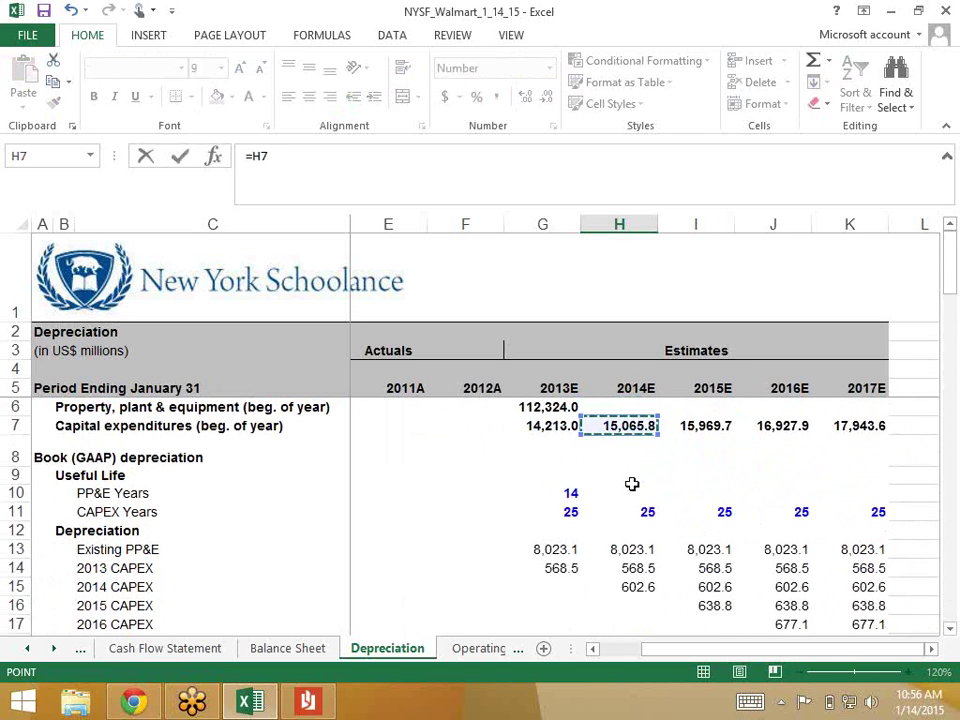
pyautogui.write('*')
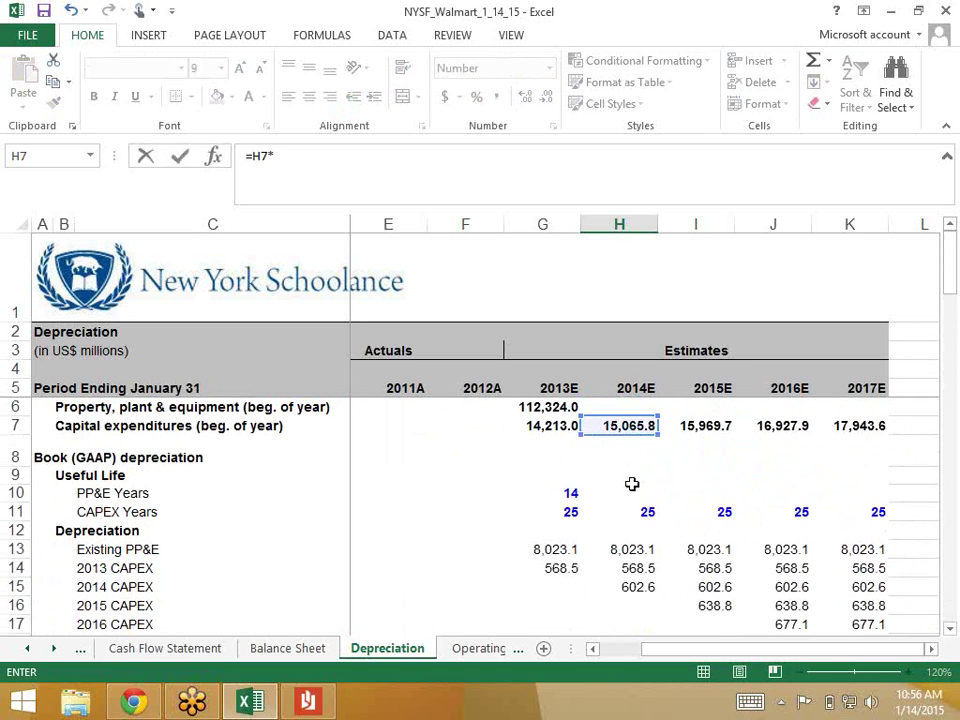
pyautogui.scroll(-4, 632, 484)
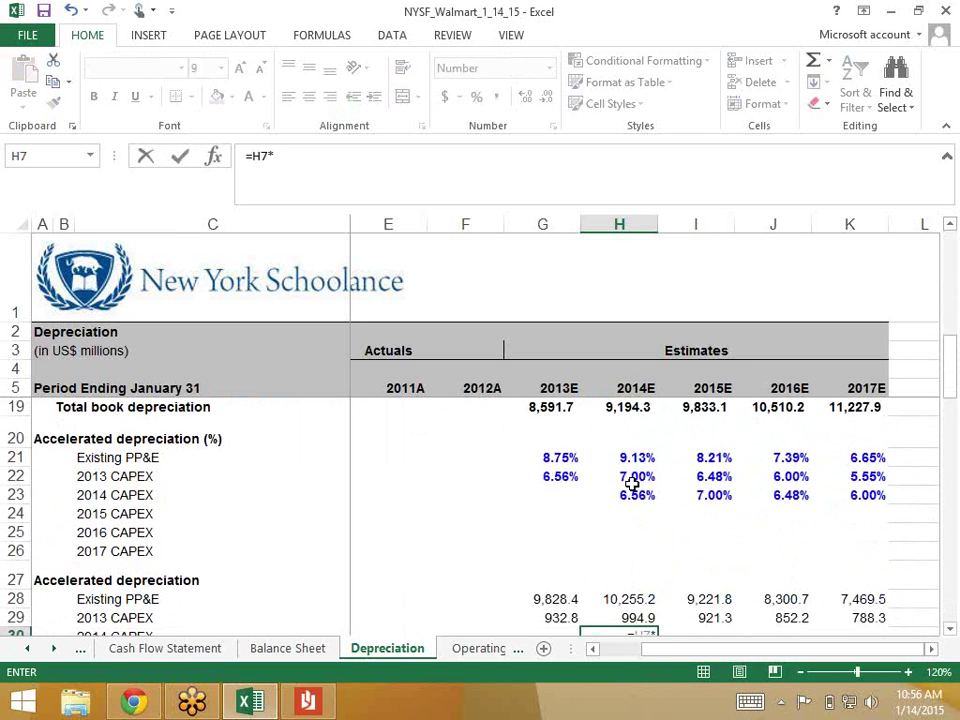
pyautogui.press('Up')
pyautogui.press('Up')
pyautogui.press('Up')
pyautogui.press('Up')
pyautogui.press('Up')
pyautogui.press('Up')
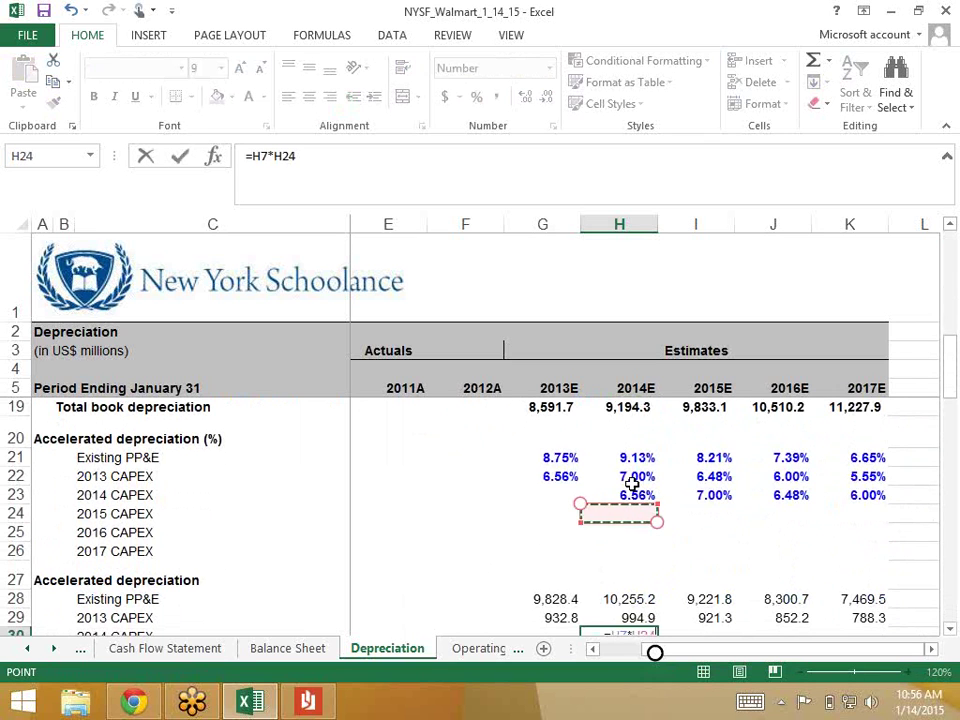
pyautogui.press('Up')
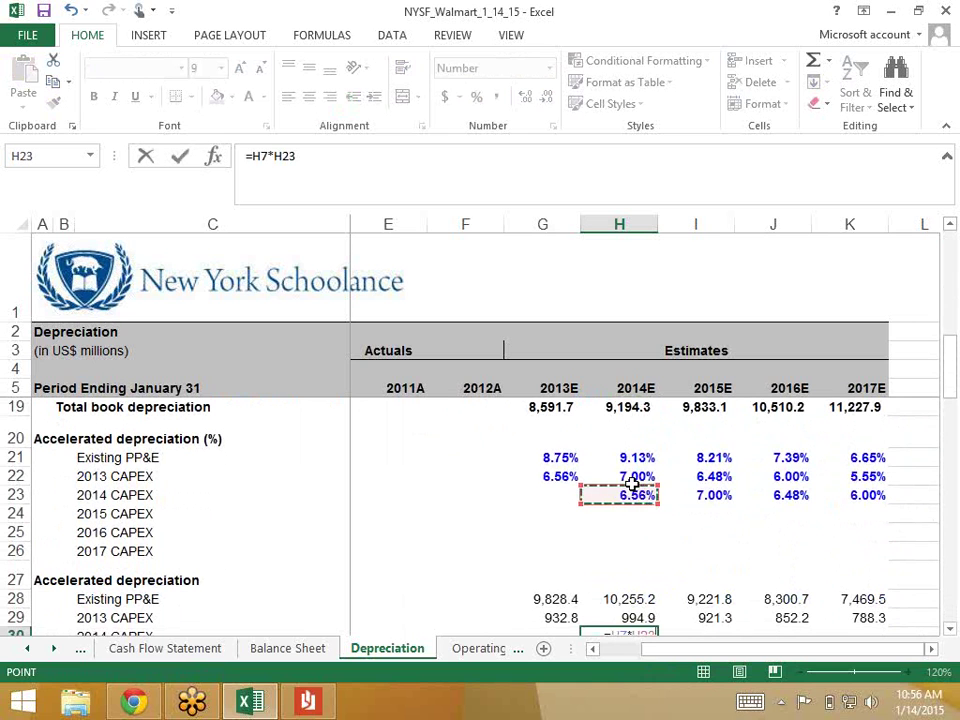
pyautogui.click(253, 171)
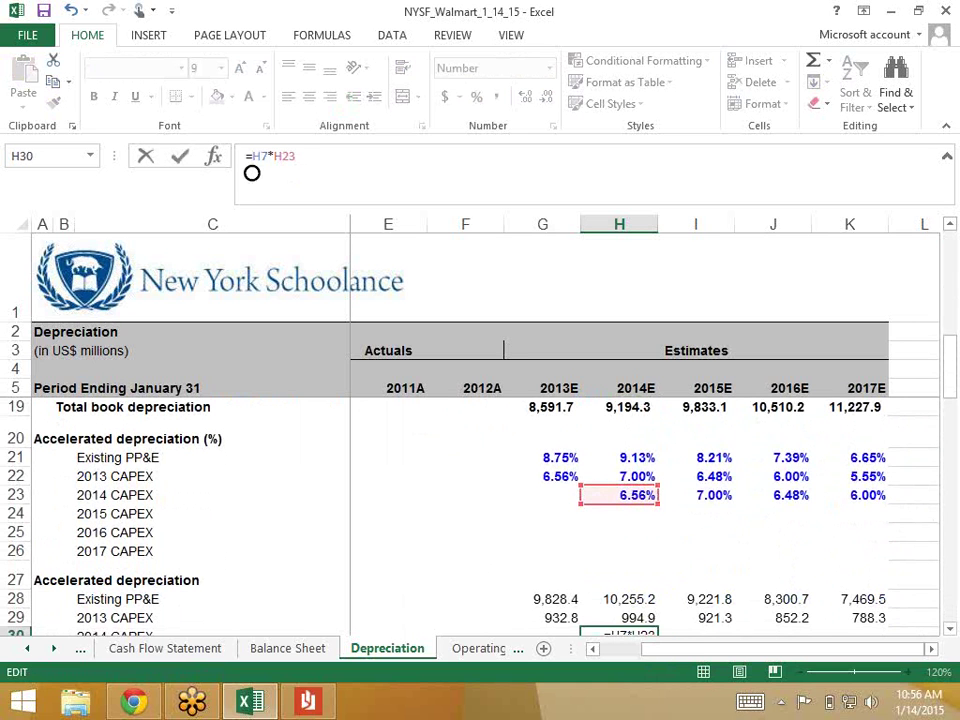
pyautogui.press('F4')
pyautogui.hotkey('ctrl', 'Return')
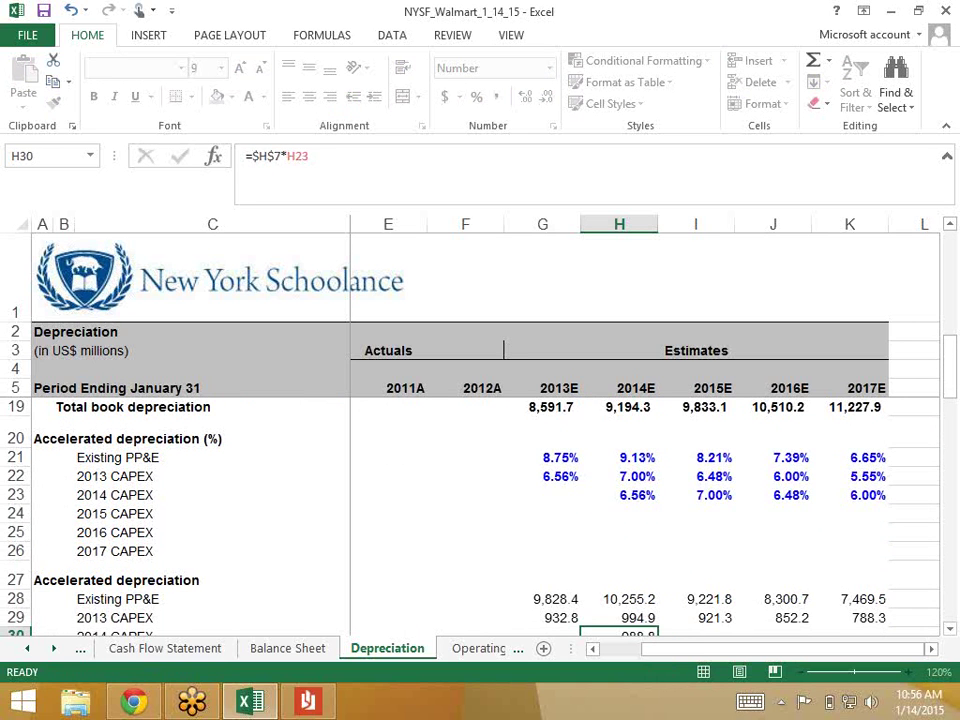
# Fill the 2014 CAPEX accelerated depreciation formula from 2014E across through 2017E.
pyautogui.press('Down')
pyautogui.click(619, 586)
pyautogui.moveTo(860, 586); pyautogui.dragTo(860, 586)
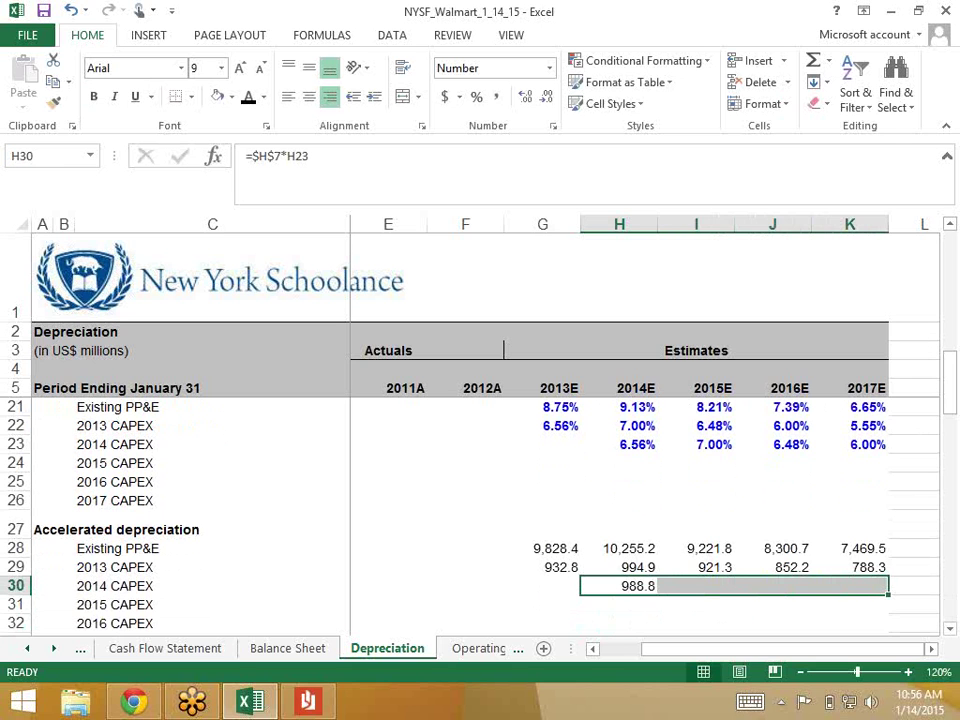
pyautogui.hotkey('ctrl', 'r')
pyautogui.press('Down')
pyautogui.press('Down')
pyautogui.press('Down')
pyautogui.press('Down')
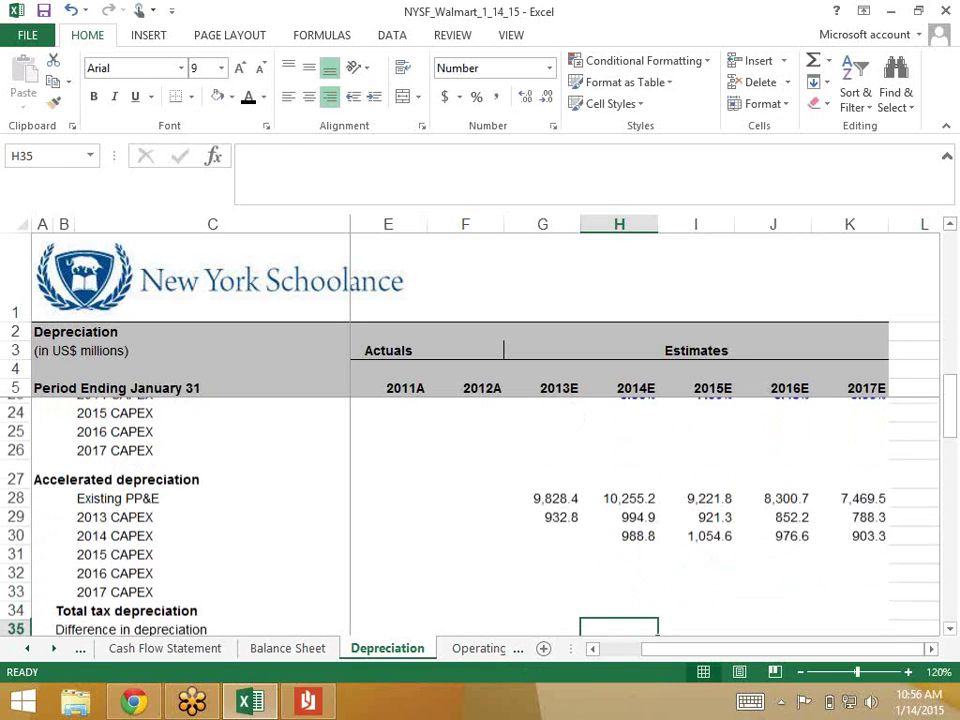
# Check the 2014 CAPEX accelerated depreciation formulas in row 30 through 2017E and save the workbook.
pyautogui.press('Up')
pyautogui.press('Up')
pyautogui.press('Up')
pyautogui.press('Up')
pyautogui.press('Right')
pyautogui.press('Right')
pyautogui.press('Right')
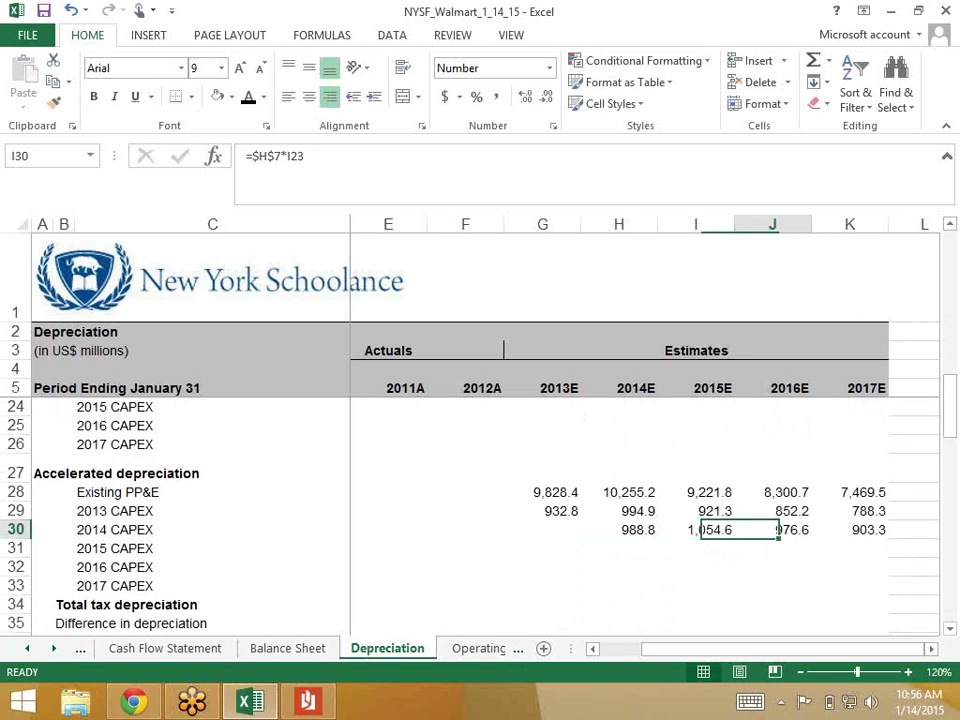
pyautogui.hotkey('ctrl', 's')
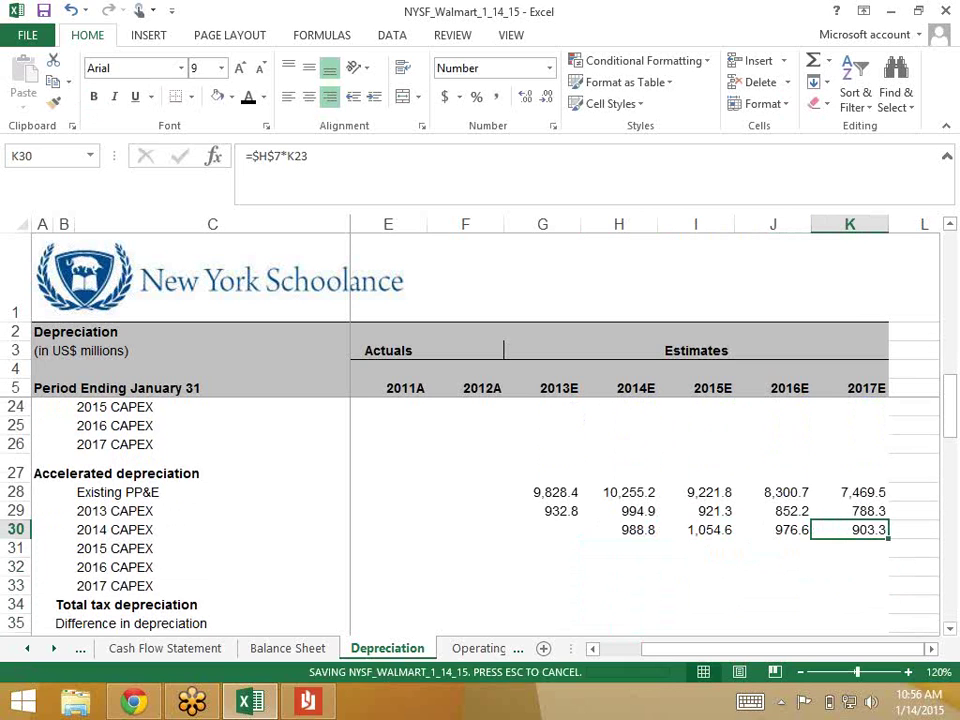